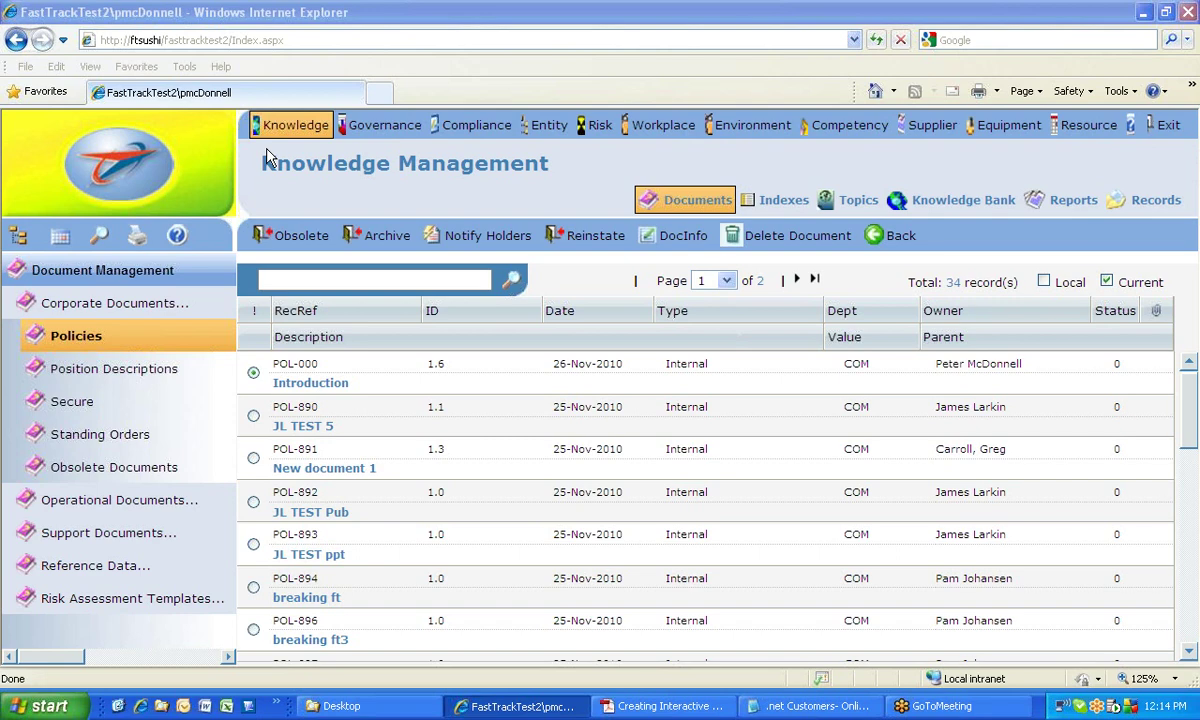
- Open the Documents section of the Knowledge module
{"action": "left_click", "coordinate": [299, 123]}
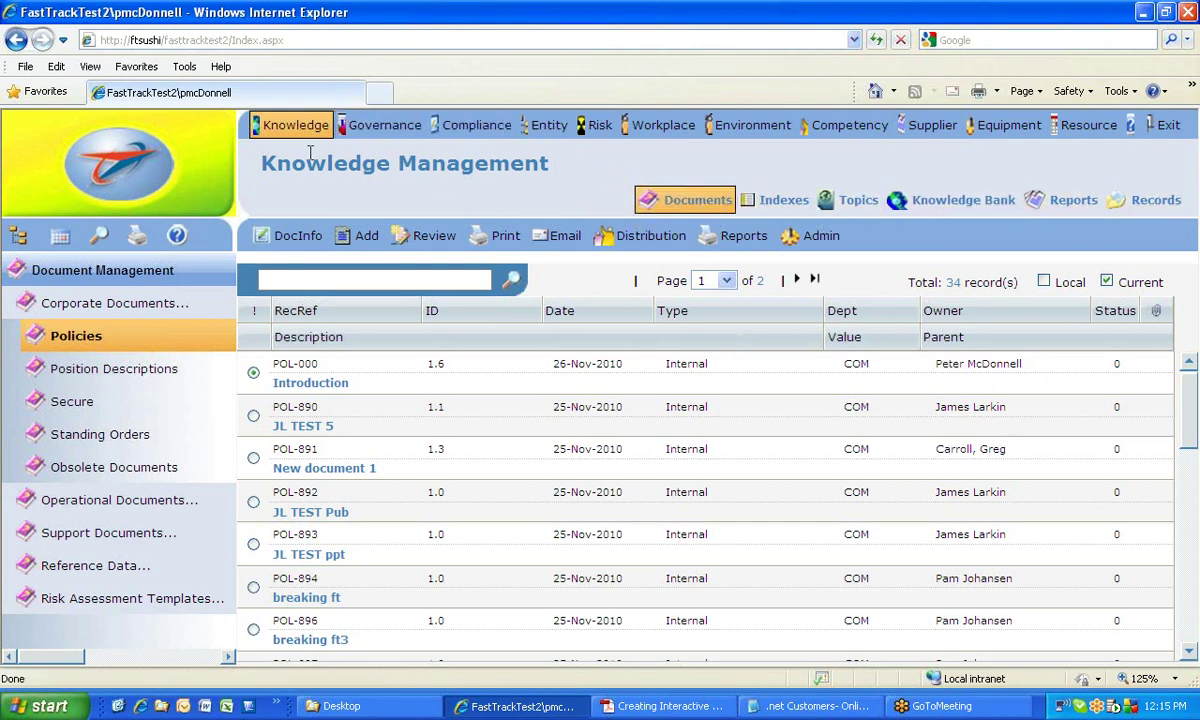
{"action": "left_click", "coordinate": [700, 205]}
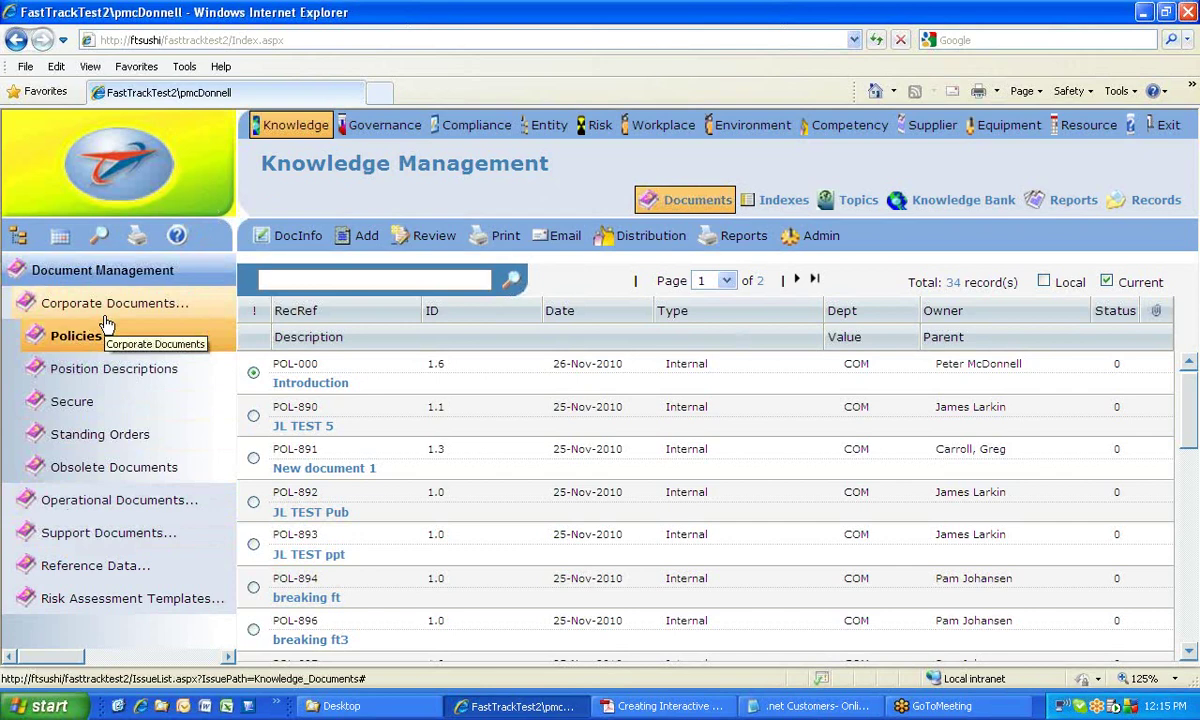
{"action": "left_click", "coordinate": [702, 200]}
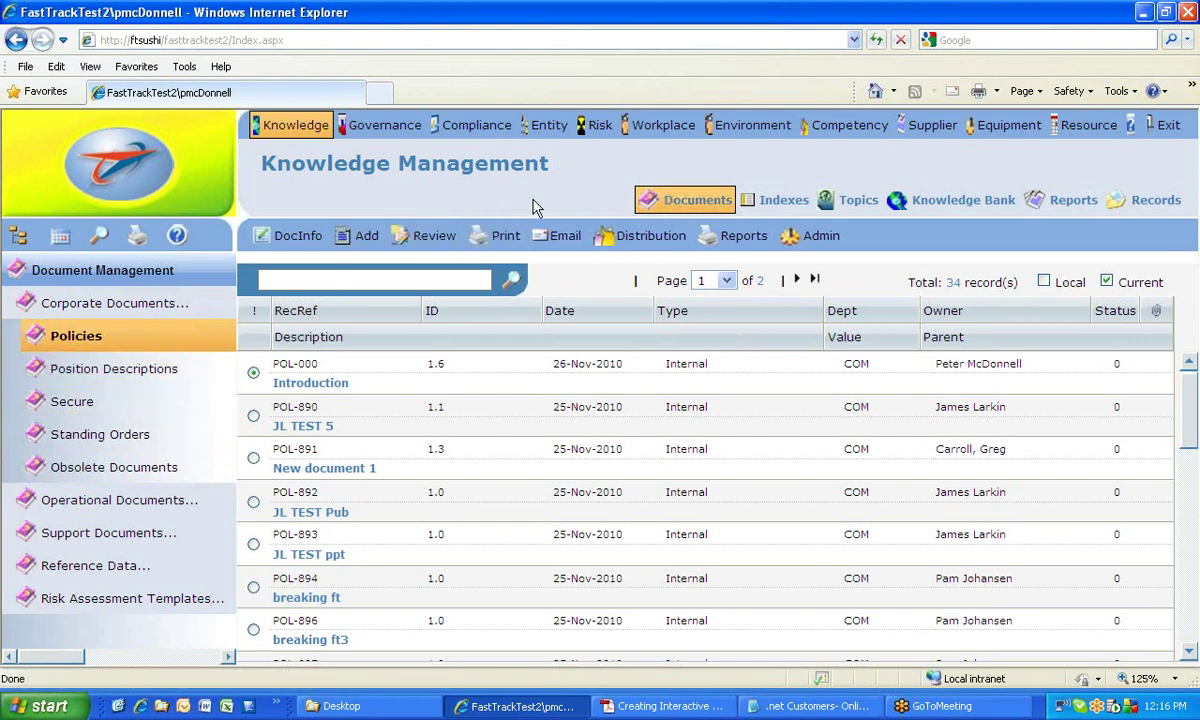
- View the Compliance module, and return to the Policies list under Documents in the Knowledge module
{"action": "left_click", "coordinate": [481, 122]}
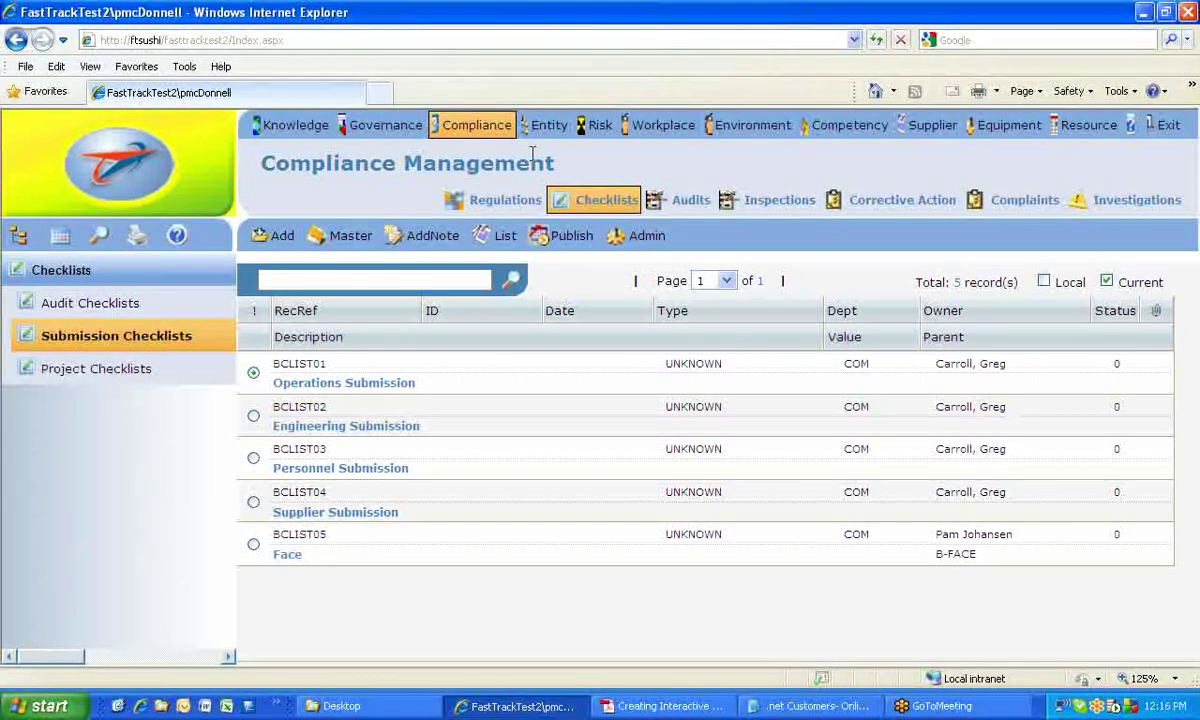
{"action": "left_click", "coordinate": [293, 124]}
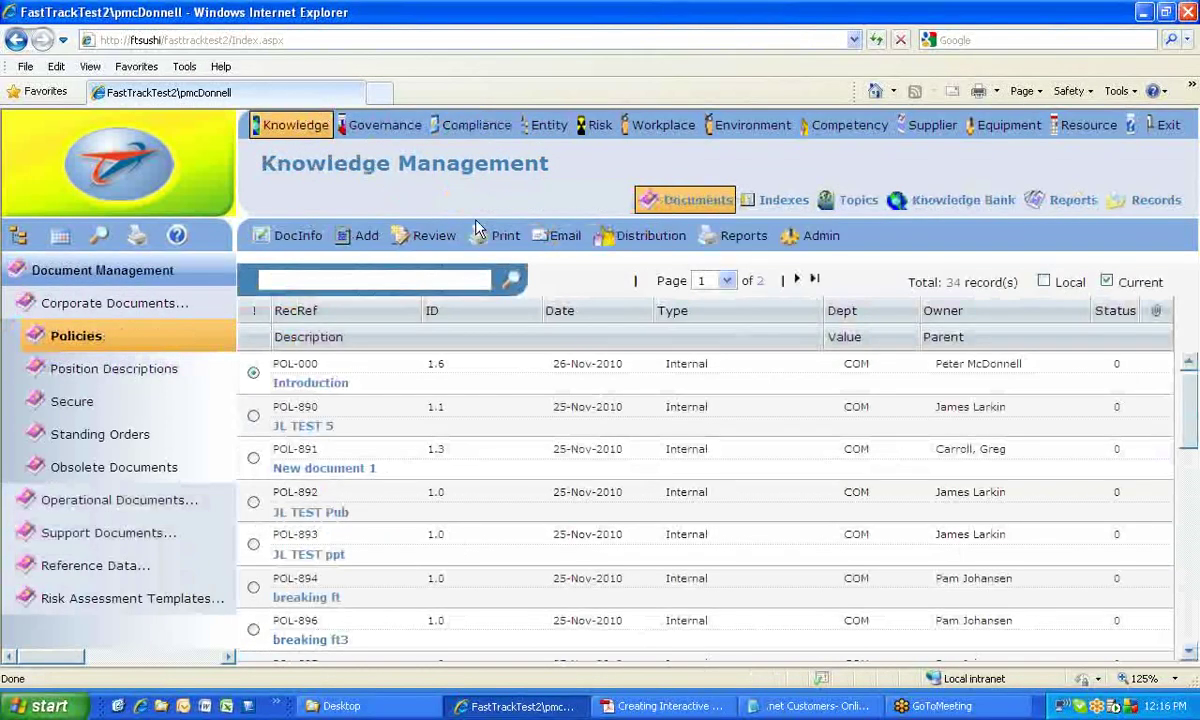
{"action": "left_click", "coordinate": [697, 200]}
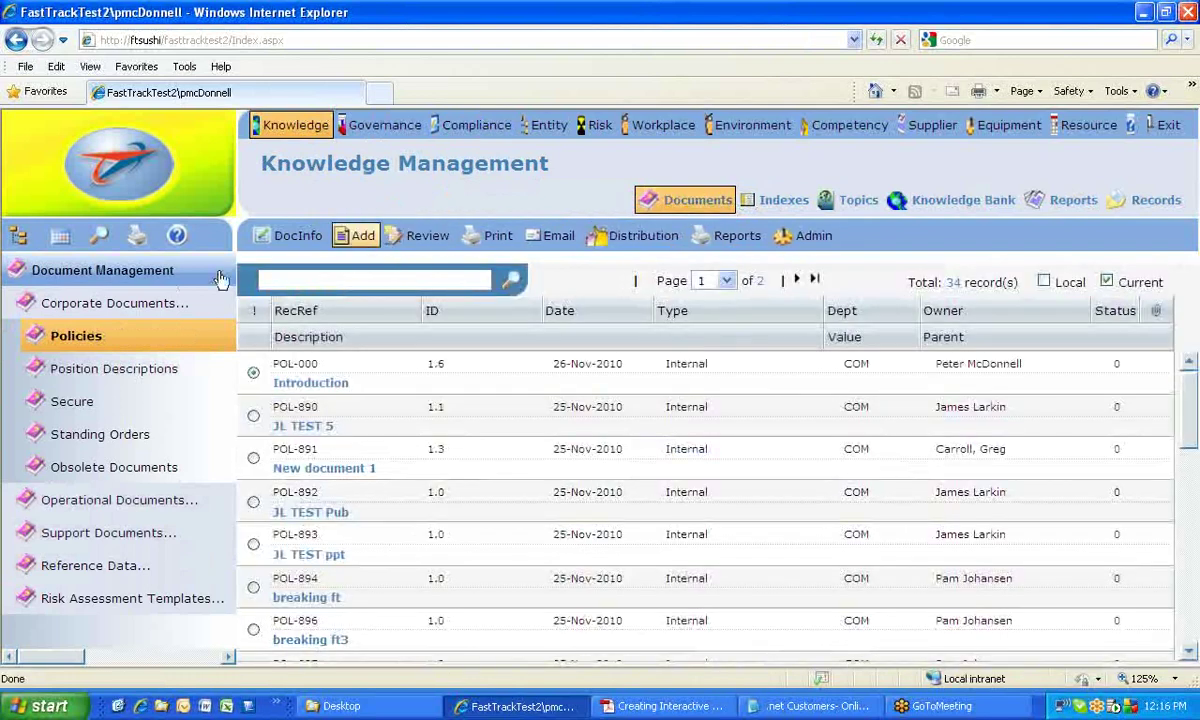
{"action": "left_click", "coordinate": [90, 334]}
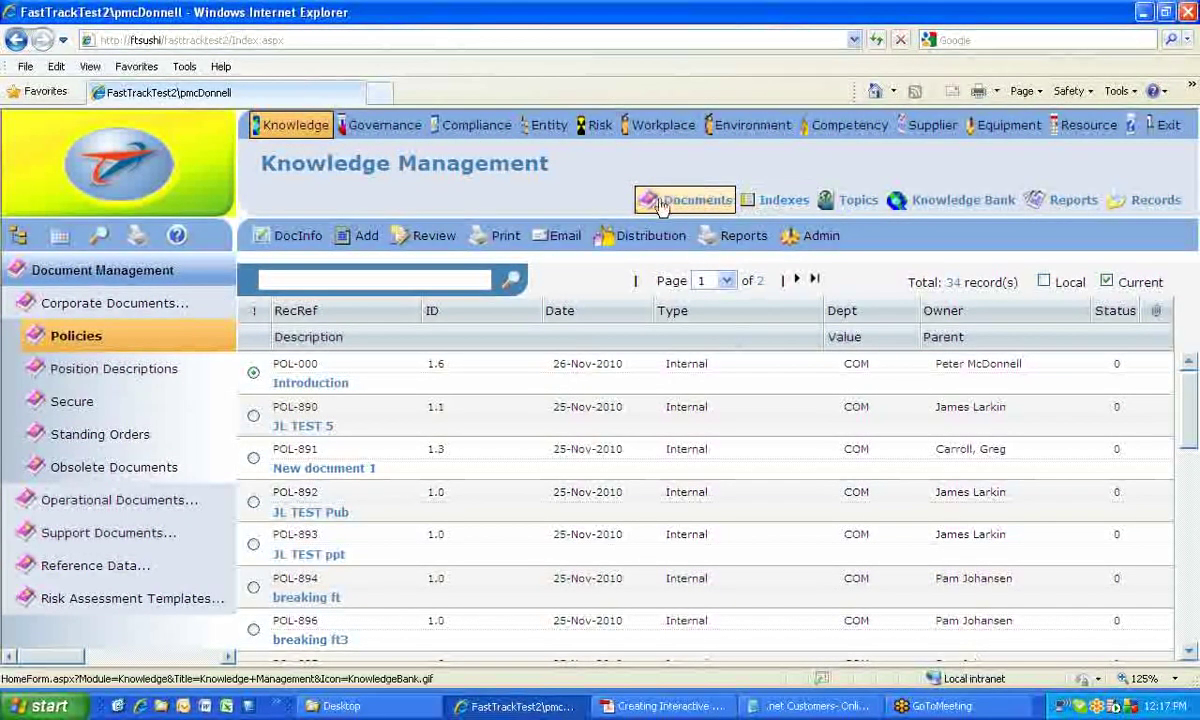
{"action": "left_click", "coordinate": [113, 339]}
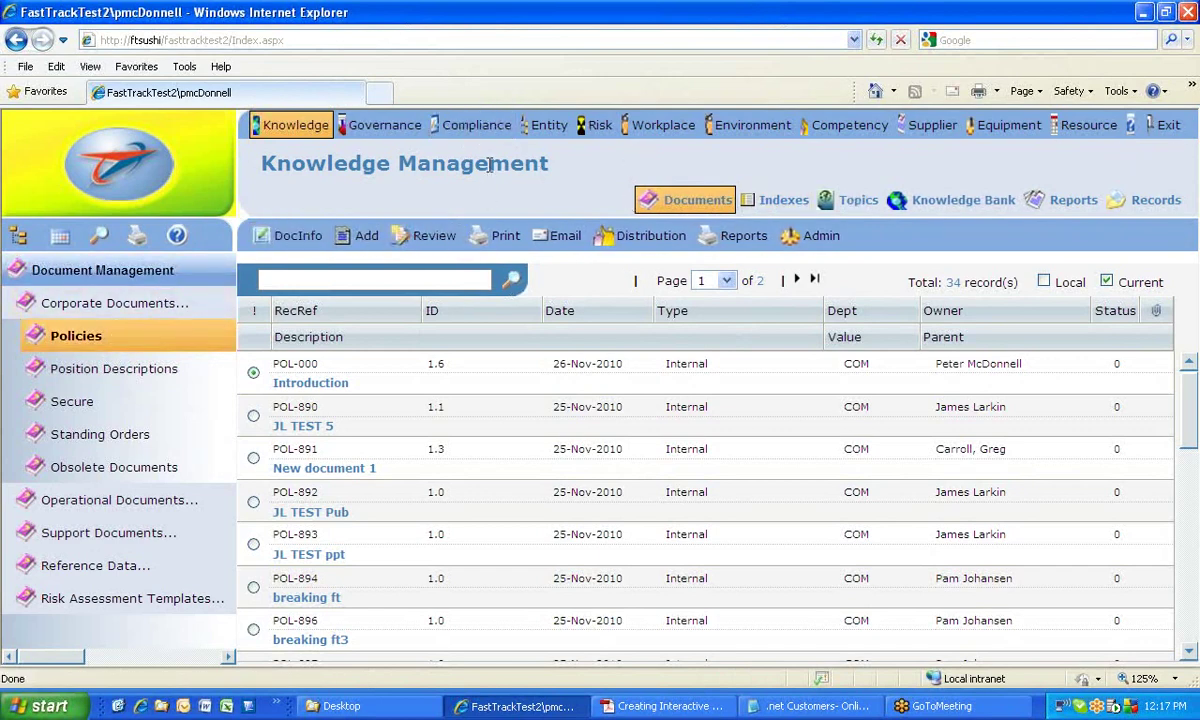
- Look through the sections of each module in order, from Knowledge and Governance through to Equipment and Resource
{"action": "left_click", "coordinate": [300, 126]}
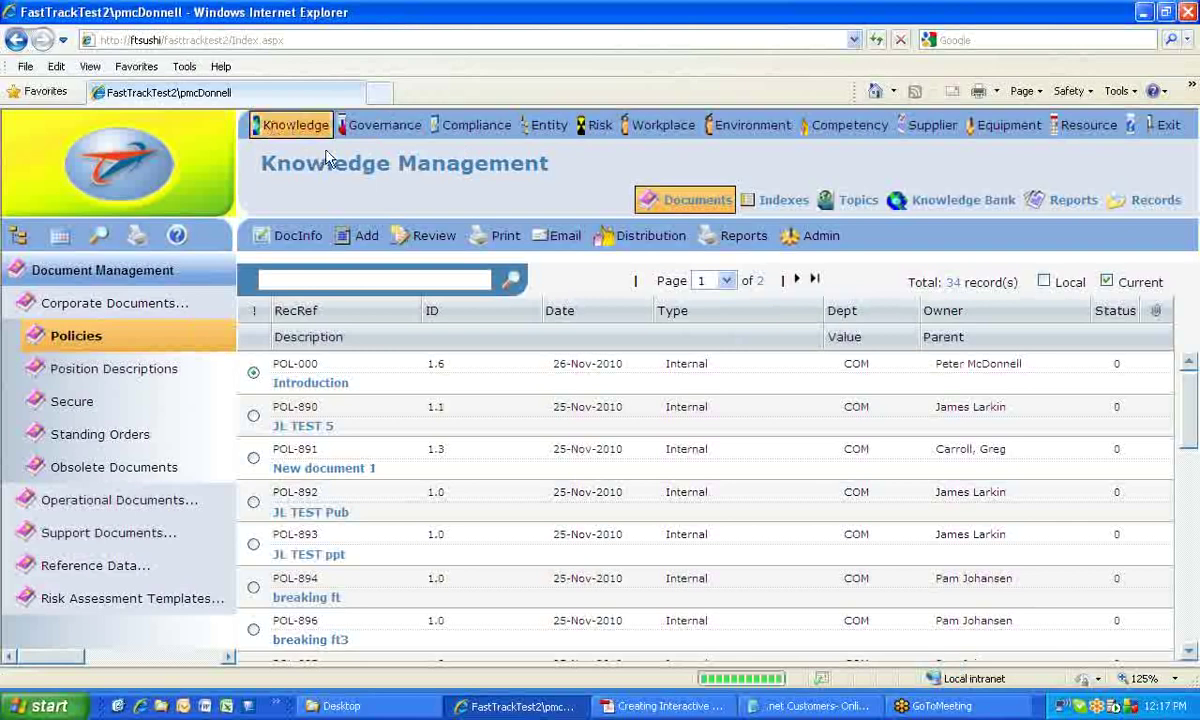
{"action": "left_click", "coordinate": [385, 125]}
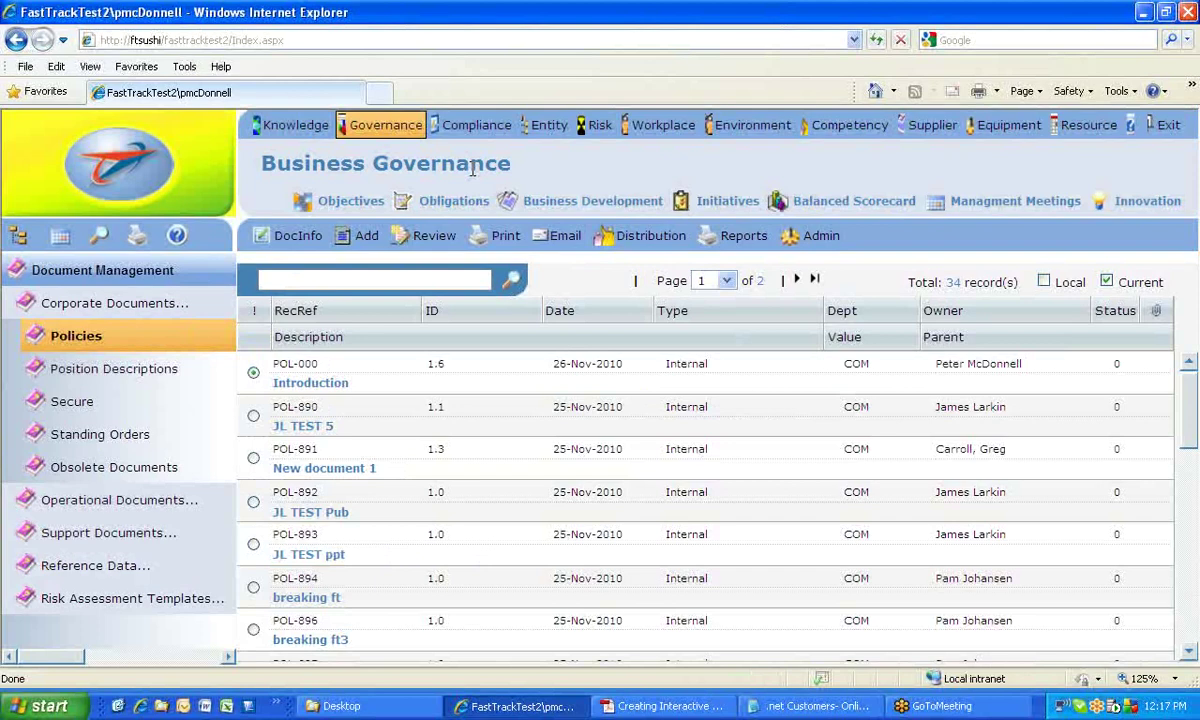
{"action": "left_click", "coordinate": [476, 125]}
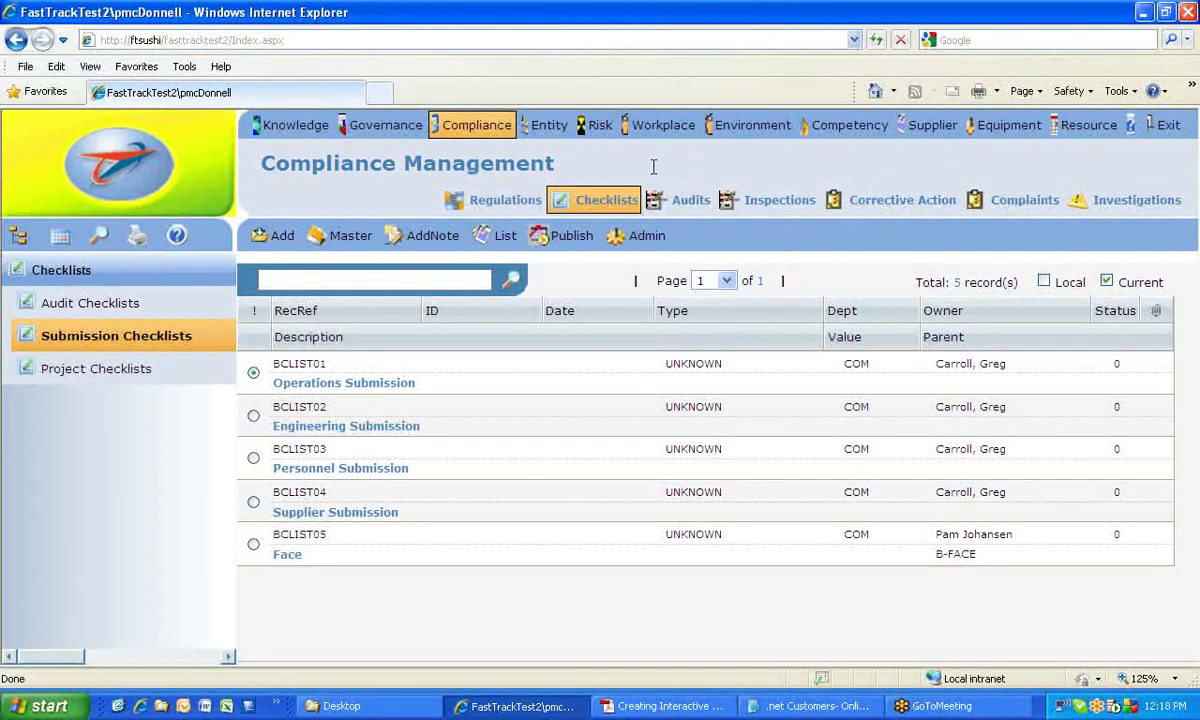
{"action": "left_click", "coordinate": [541, 128]}
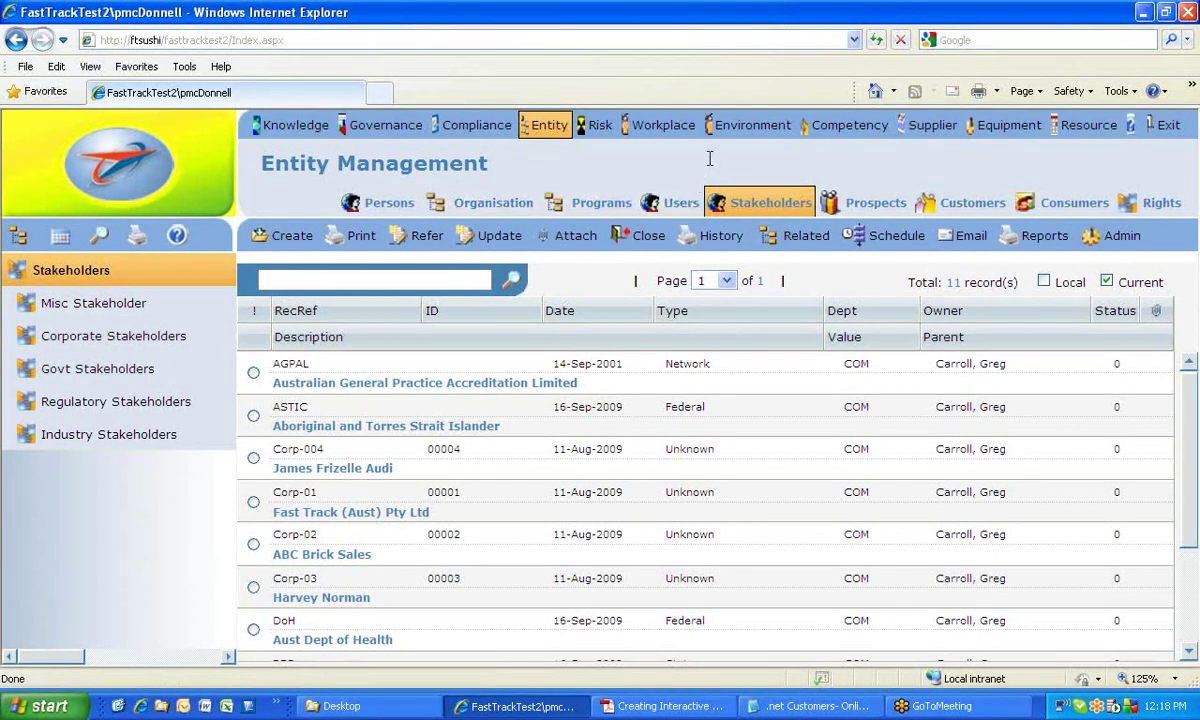
{"action": "left_click", "coordinate": [598, 125]}
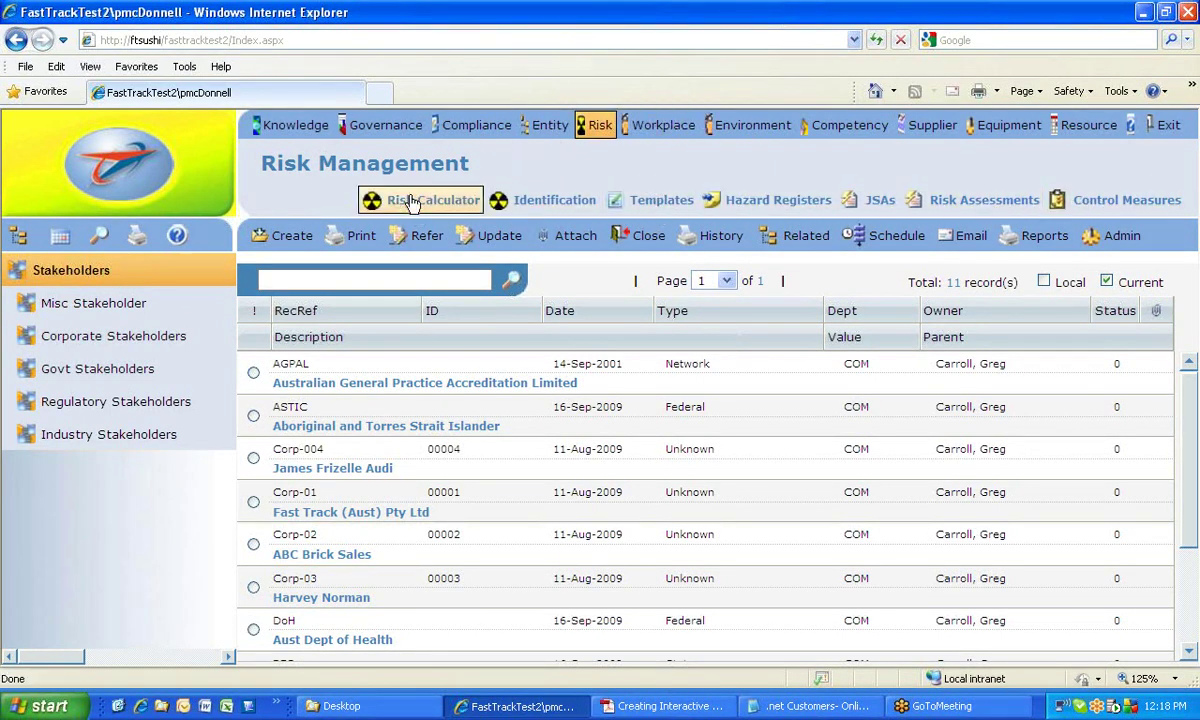
{"action": "left_click", "coordinate": [648, 126]}
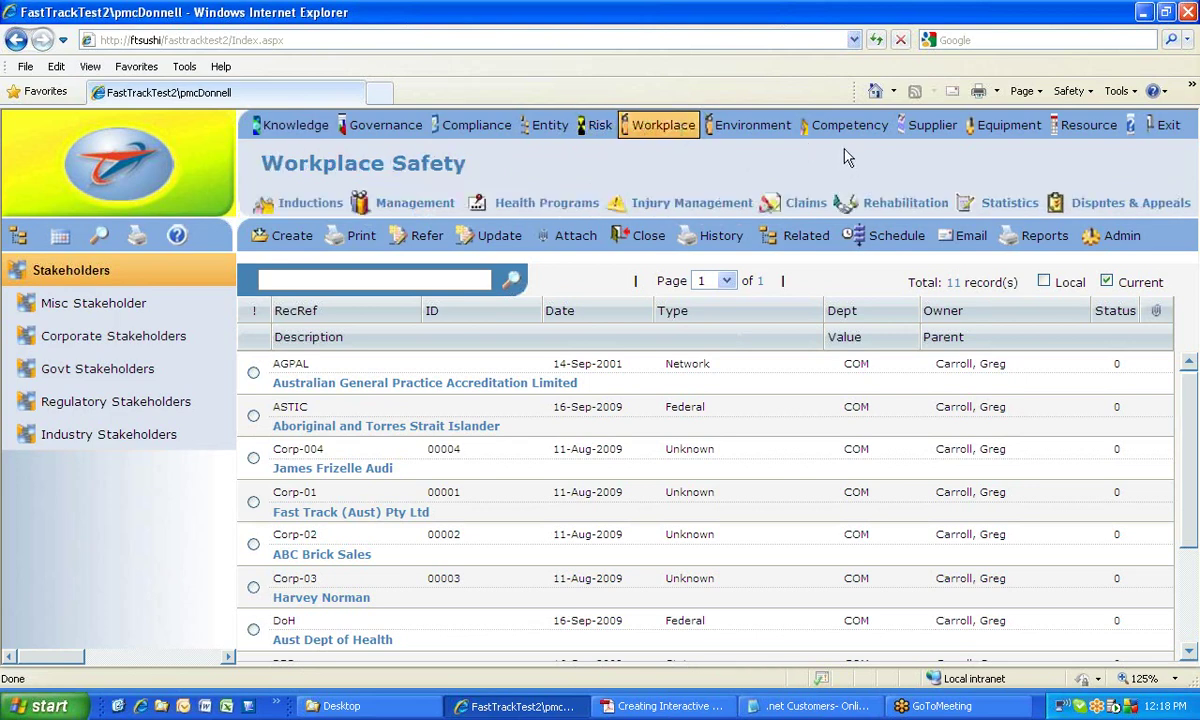
{"action": "left_click", "coordinate": [755, 127]}
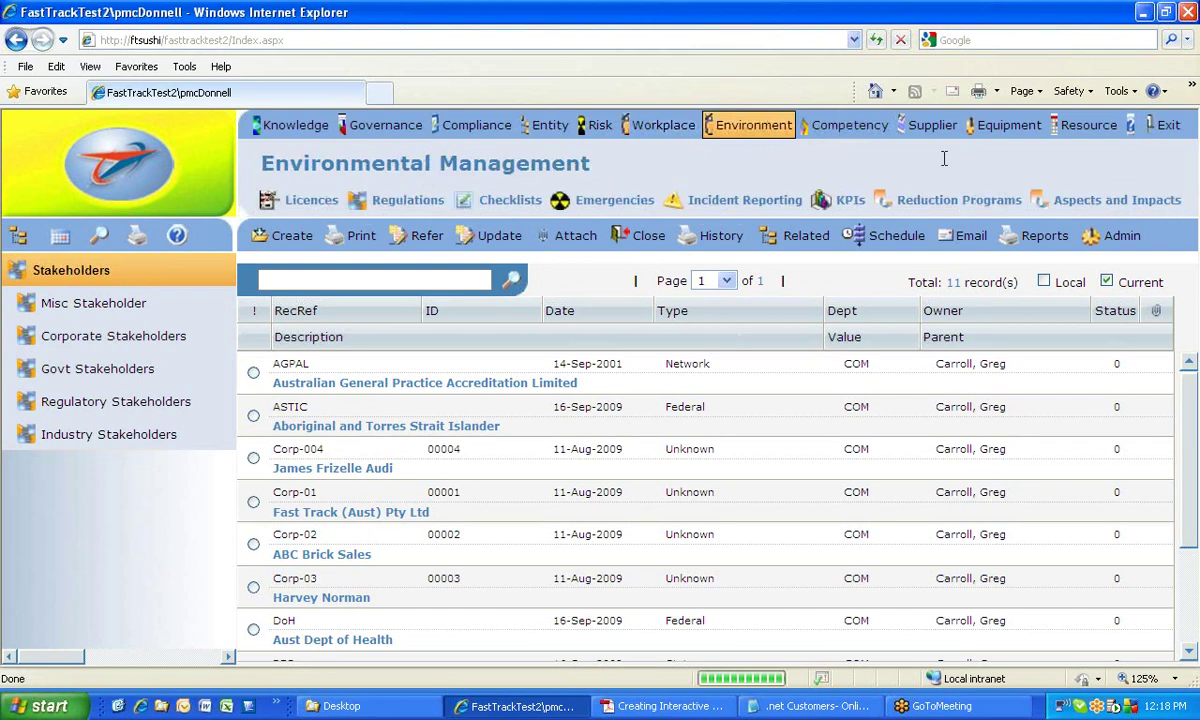
{"action": "left_click", "coordinate": [849, 125]}
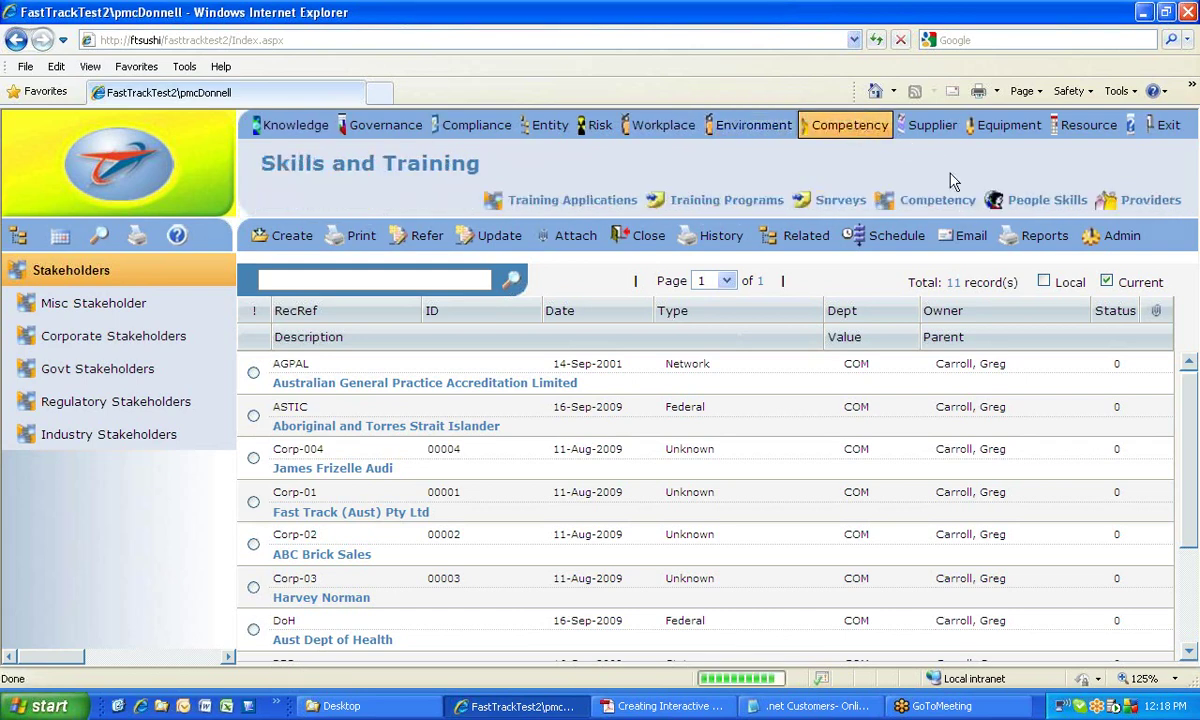
{"action": "left_click", "coordinate": [930, 125]}
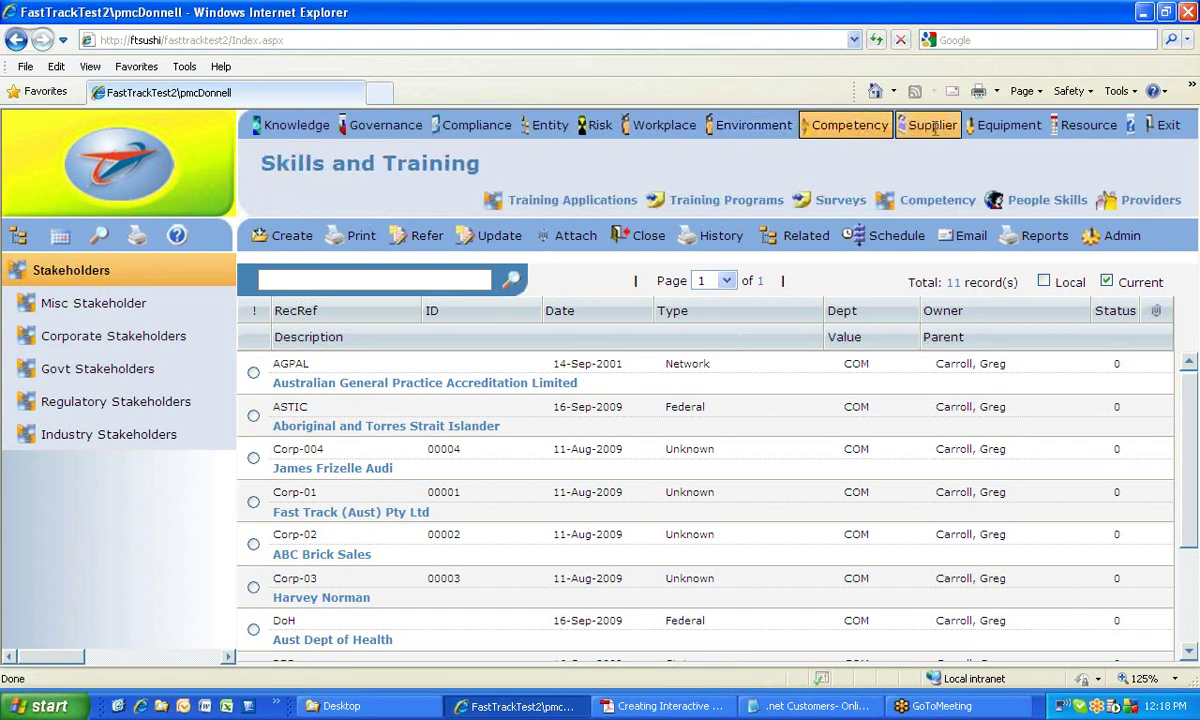
{"action": "left_click", "coordinate": [1008, 127]}
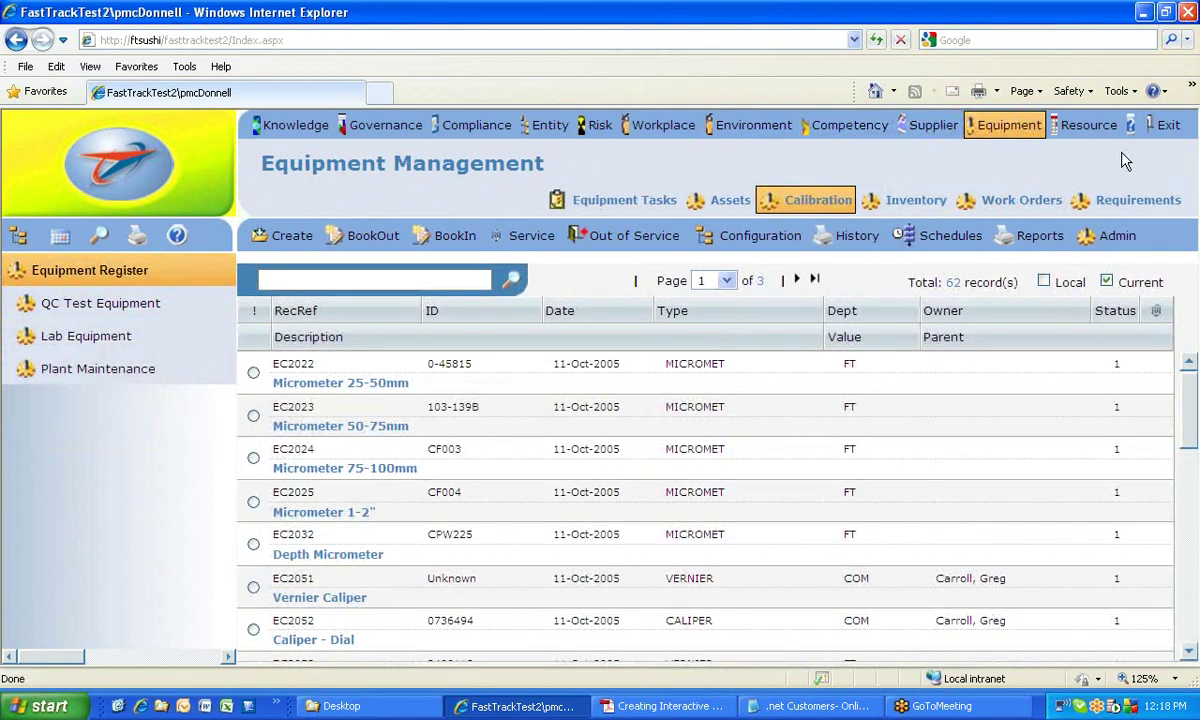
{"action": "left_click", "coordinate": [1062, 127]}
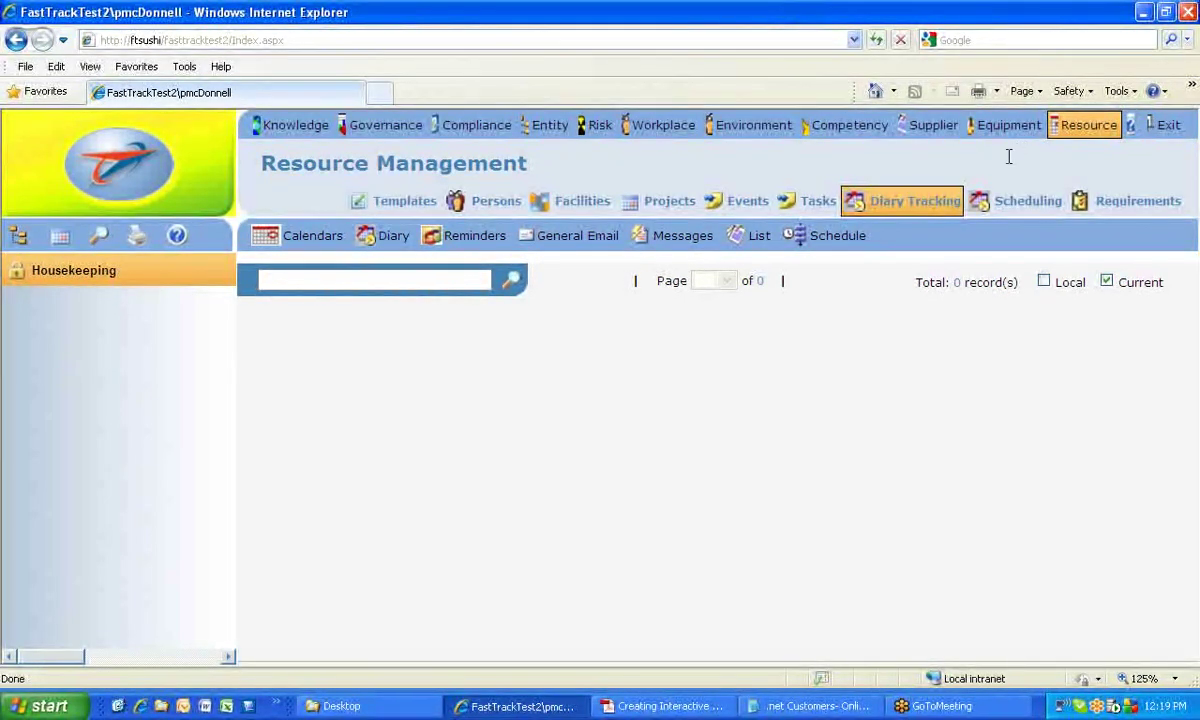
- Browse the corporate document categories in the Knowledge module, including Position Descriptions, Secure and Standing Orders, ending on Policies
{"action": "left_click", "coordinate": [289, 126]}
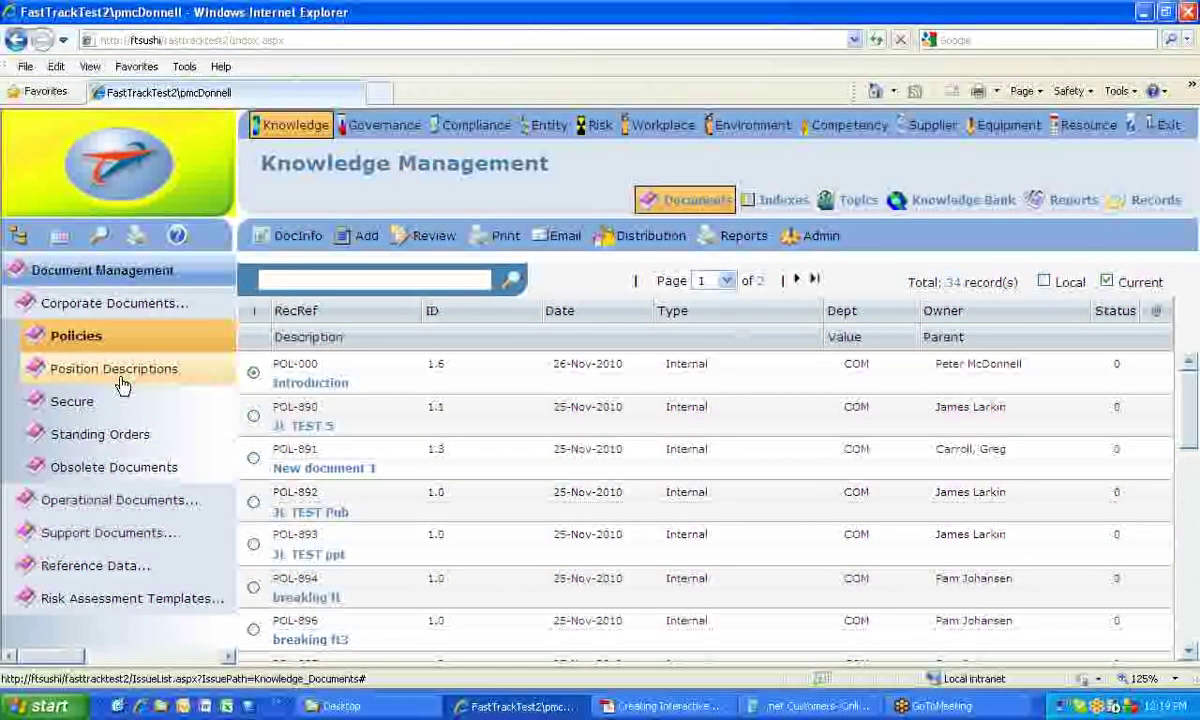
{"action": "left_click", "coordinate": [50, 378]}
{"action": "left_click", "coordinate": [68, 412]}
{"action": "left_click", "coordinate": [82, 436]}
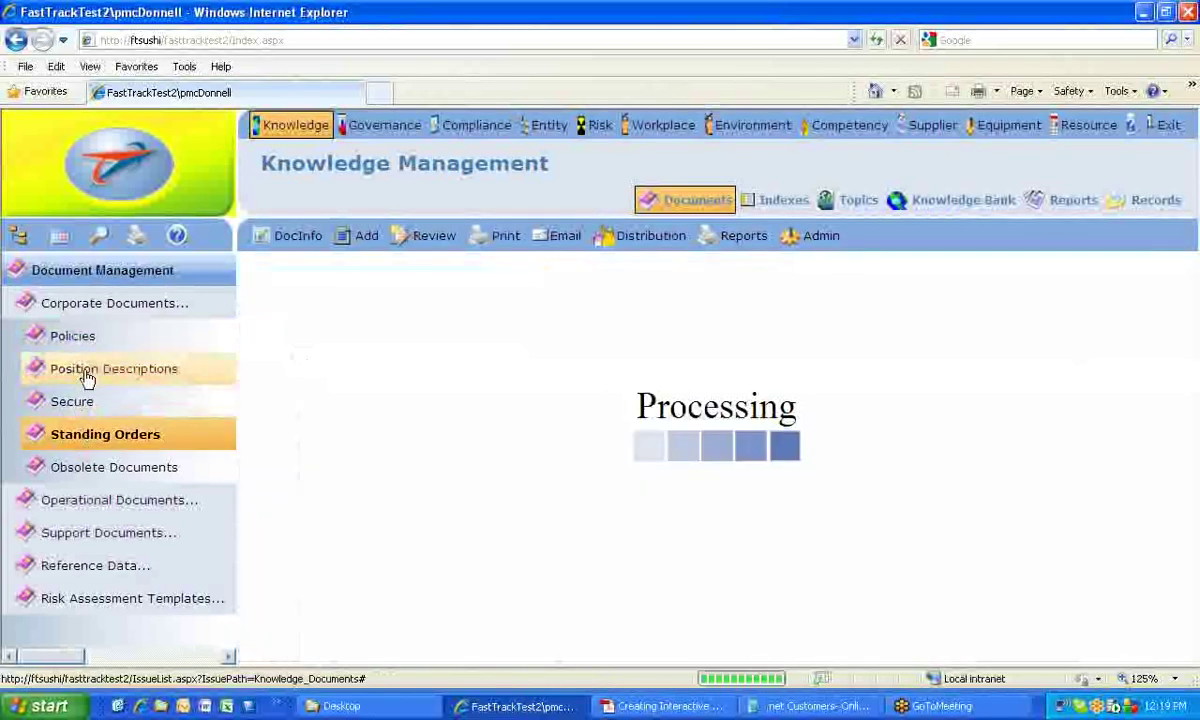
{"action": "left_click", "coordinate": [95, 343]}
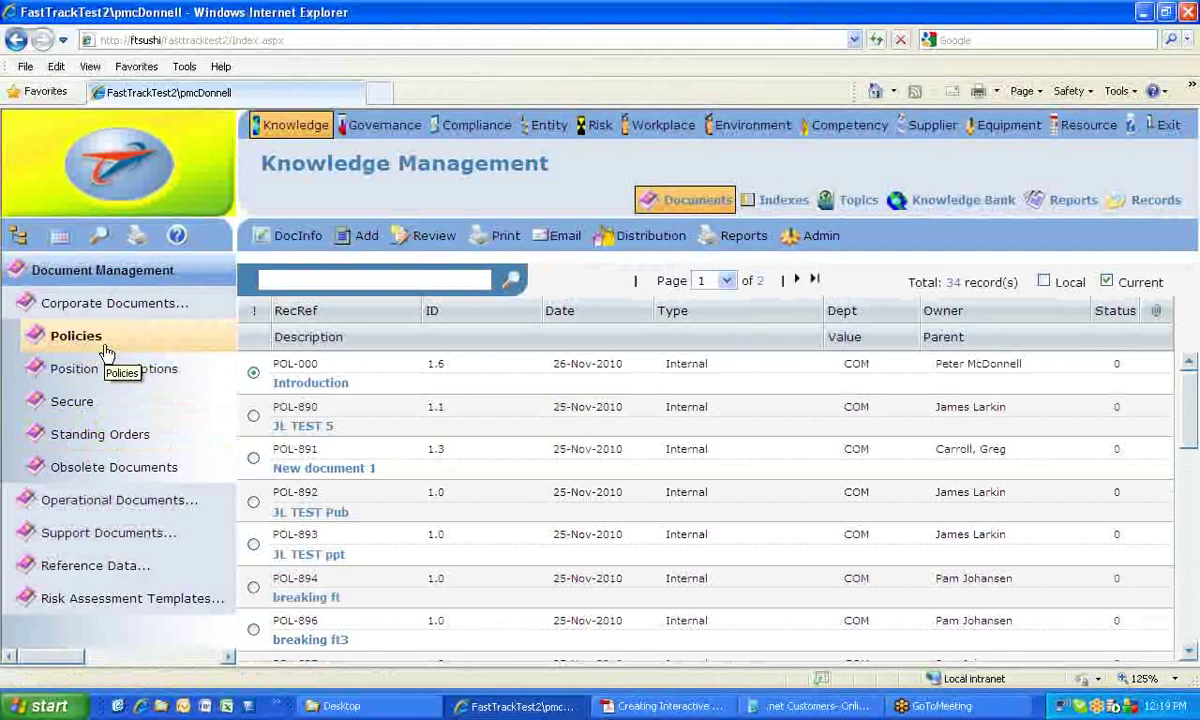
- Search all of Document Management for "Training" and look through the matching documents
{"action": "left_click", "coordinate": [118, 268]}
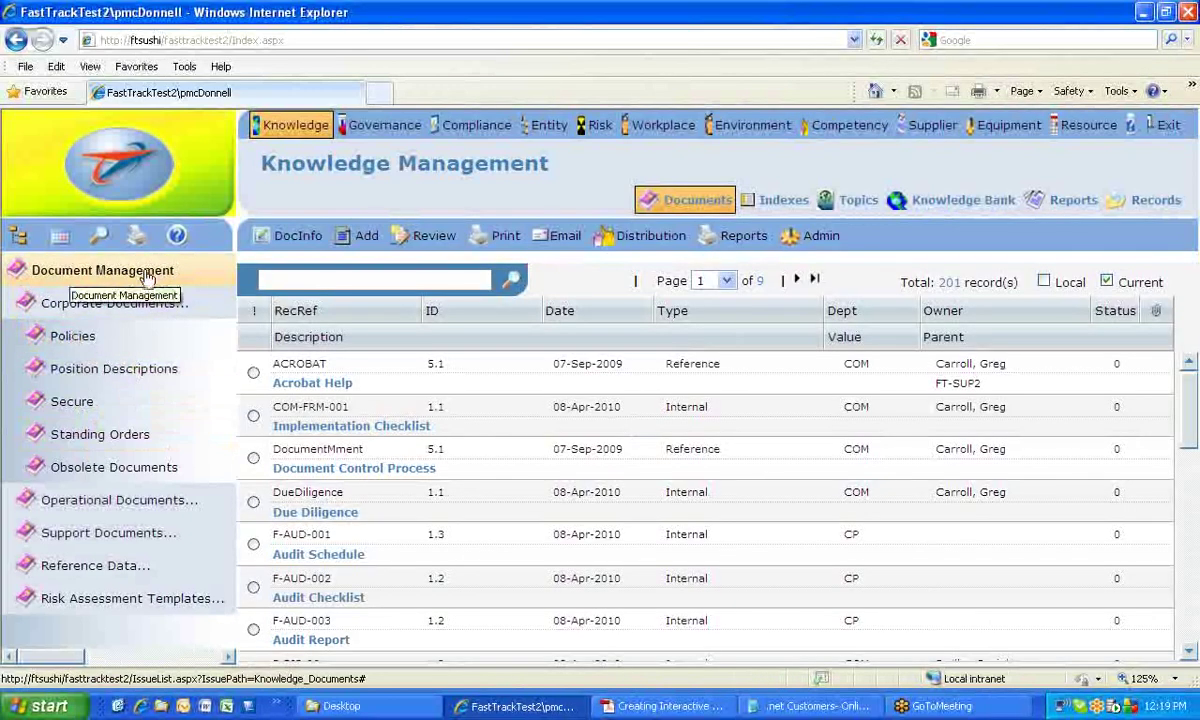
{"action": "left_click", "coordinate": [282, 280]}
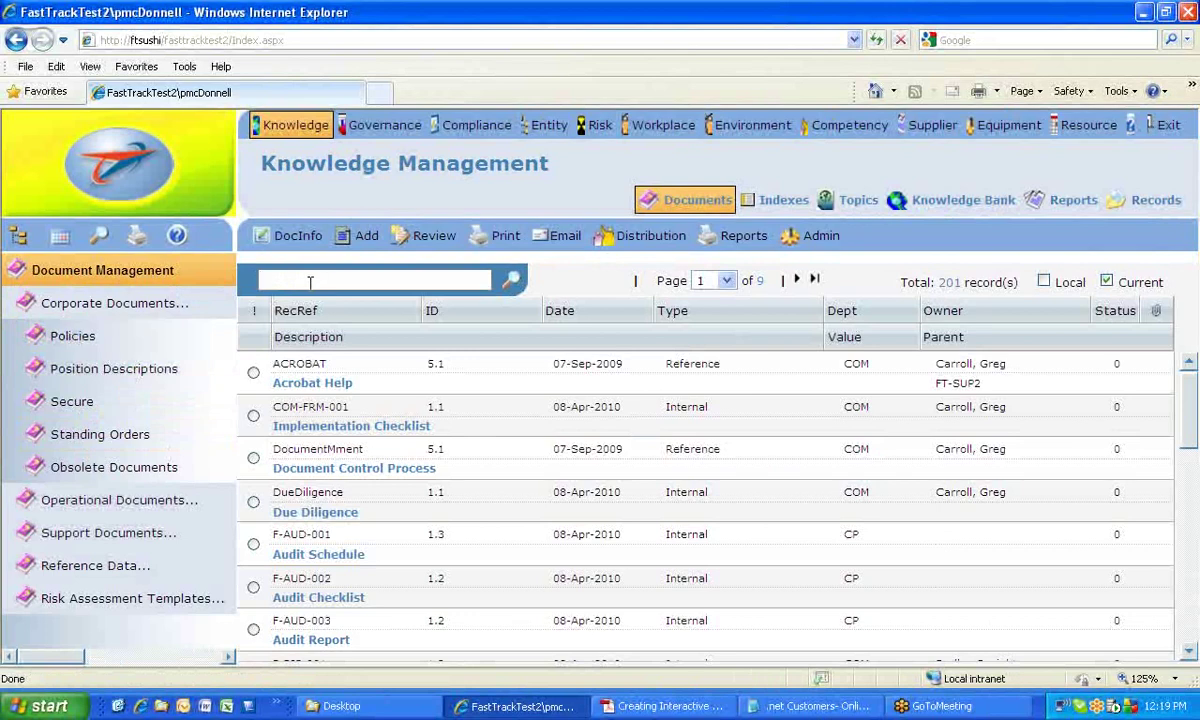
{"action": "type", "text": "Training"}
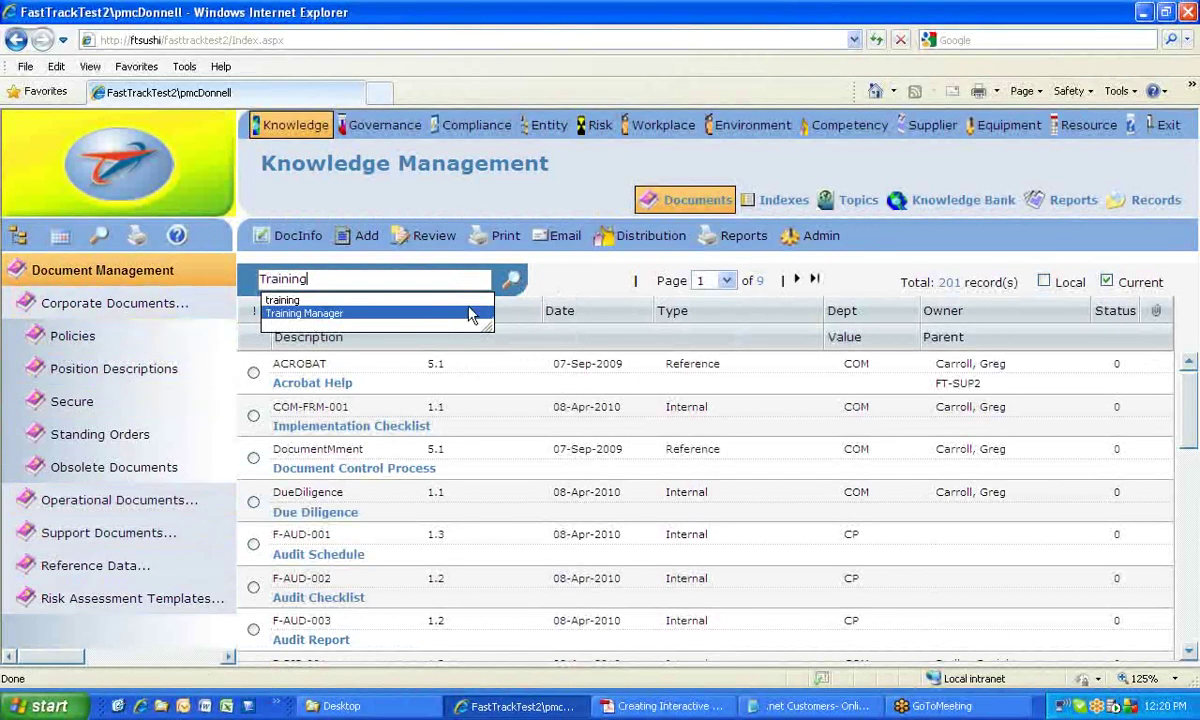
{"action": "left_click", "coordinate": [514, 285]}
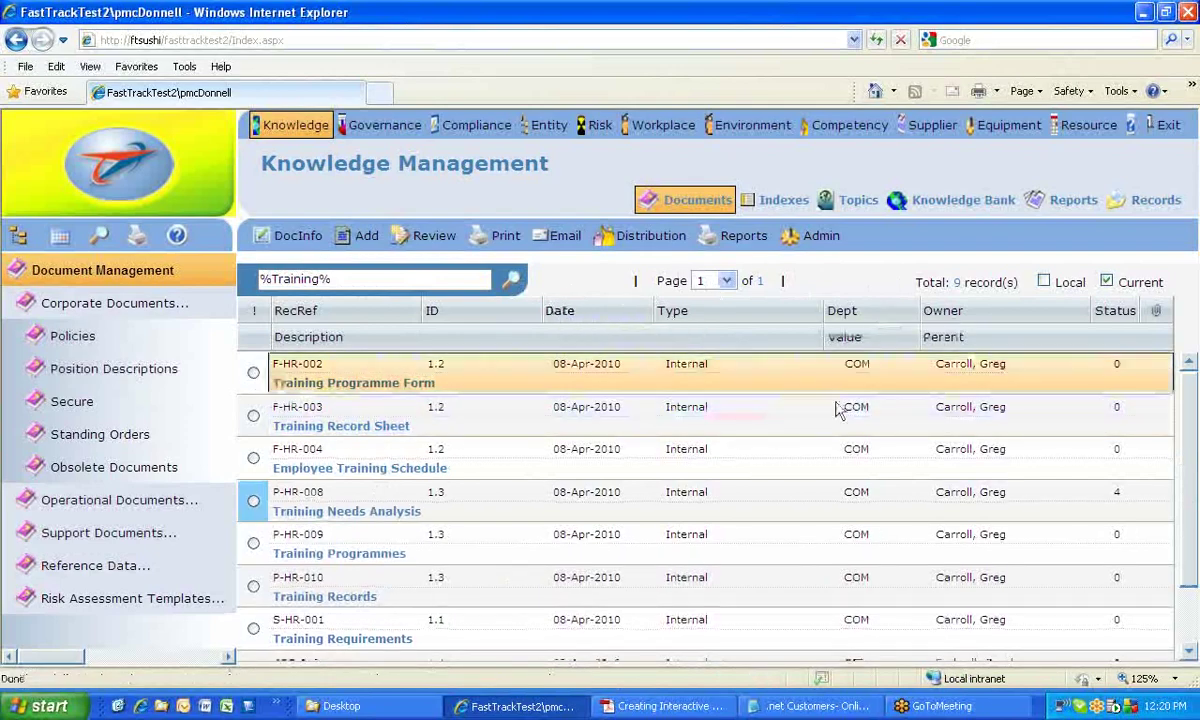
{"action": "scroll", "coordinate": [1193, 537], "scroll_direction": "down", "scroll_amount": 2}
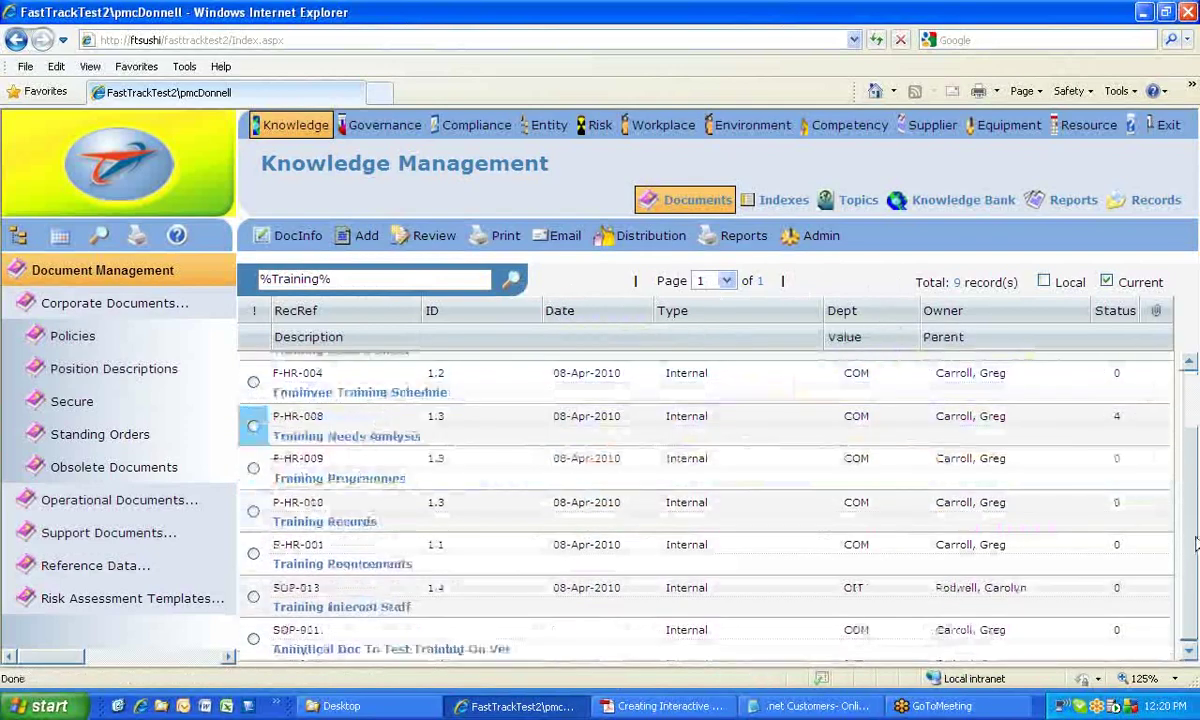
{"action": "scroll", "coordinate": [1193, 480], "scroll_direction": "up", "scroll_amount": 2}
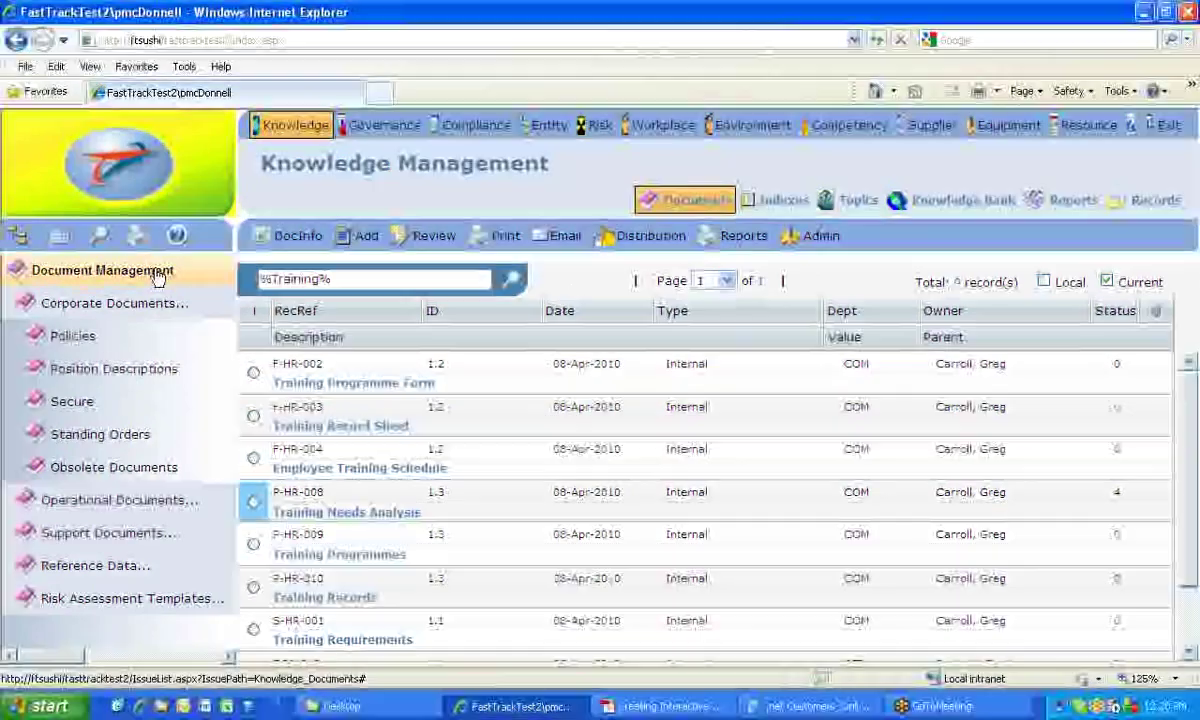
{"action": "left_click", "coordinate": [157, 277]}
- View the Governance module, and list all records under Audit Management in the Compliance module's Audits section
{"action": "left_click", "coordinate": [382, 124]}
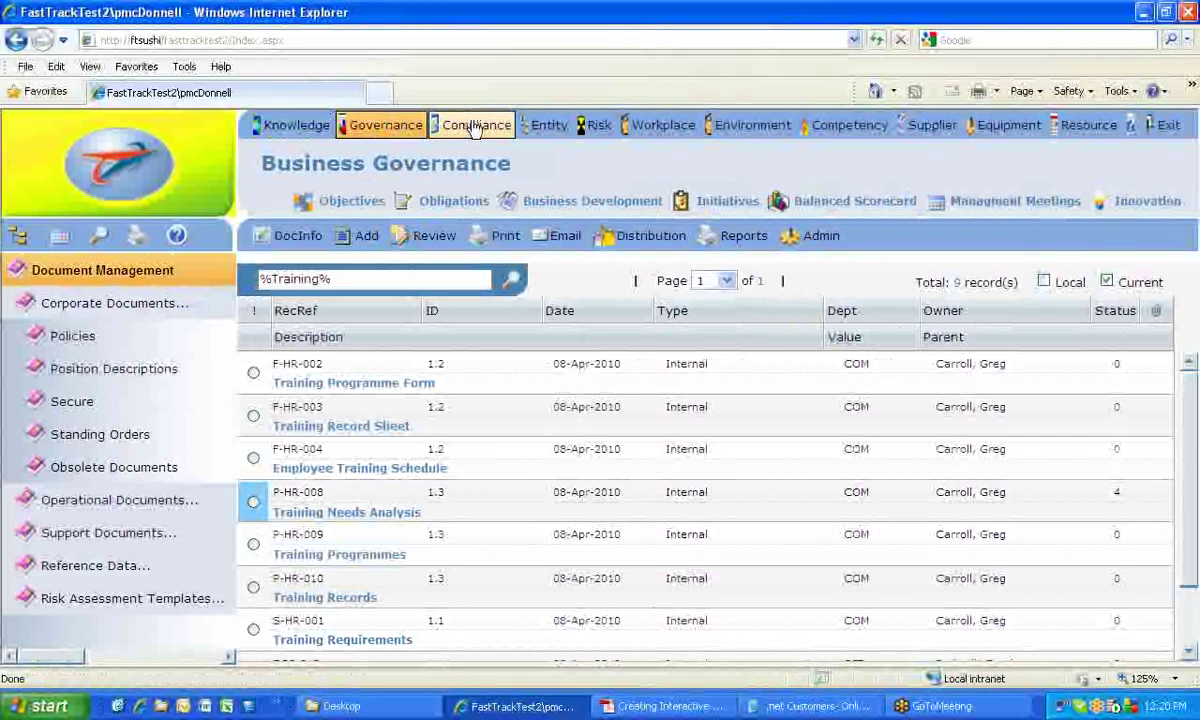
{"action": "left_click", "coordinate": [476, 127]}
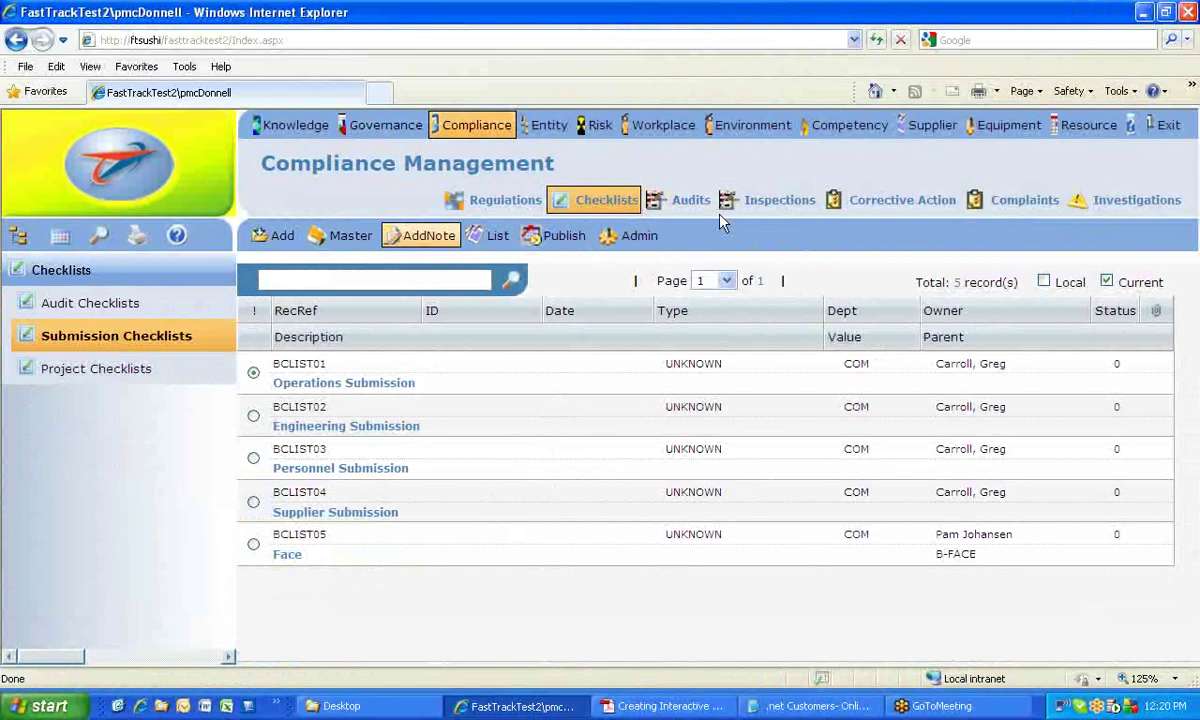
{"action": "left_click", "coordinate": [675, 200]}
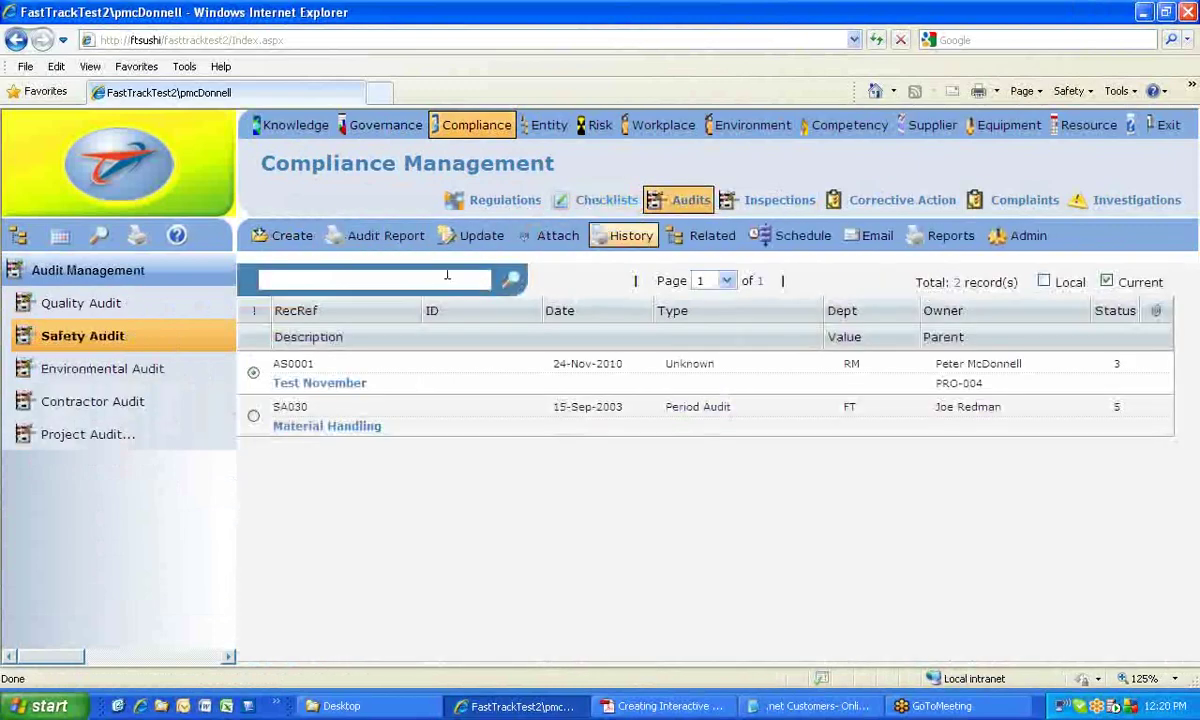
{"action": "left_click", "coordinate": [77, 278]}
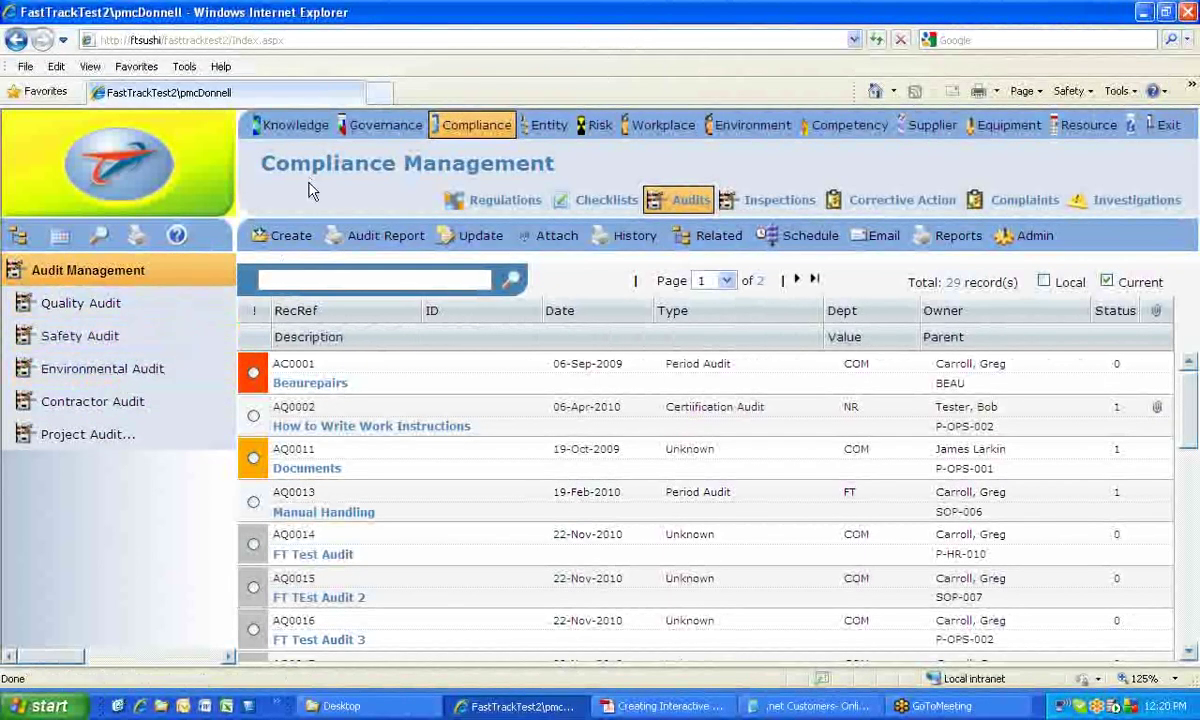
- View the second page of the Policies list in the Knowledge module, and sort the list by RecRef
{"action": "left_click", "coordinate": [300, 128]}
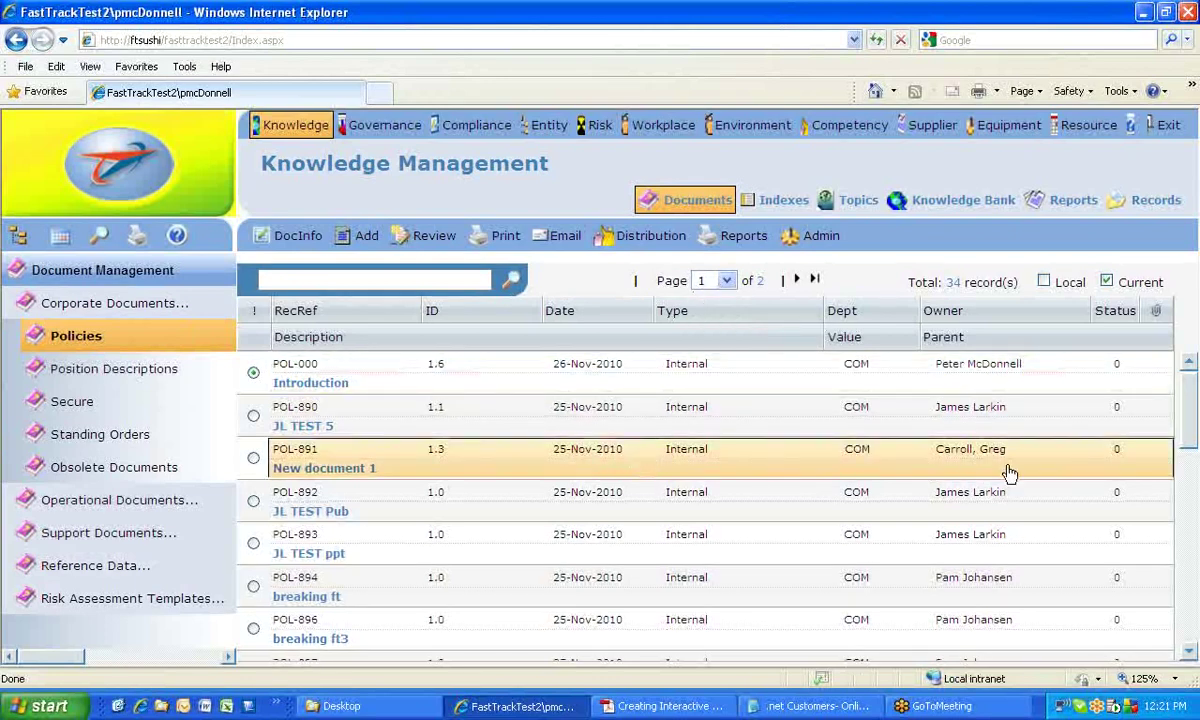
{"action": "left_click", "coordinate": [797, 281]}
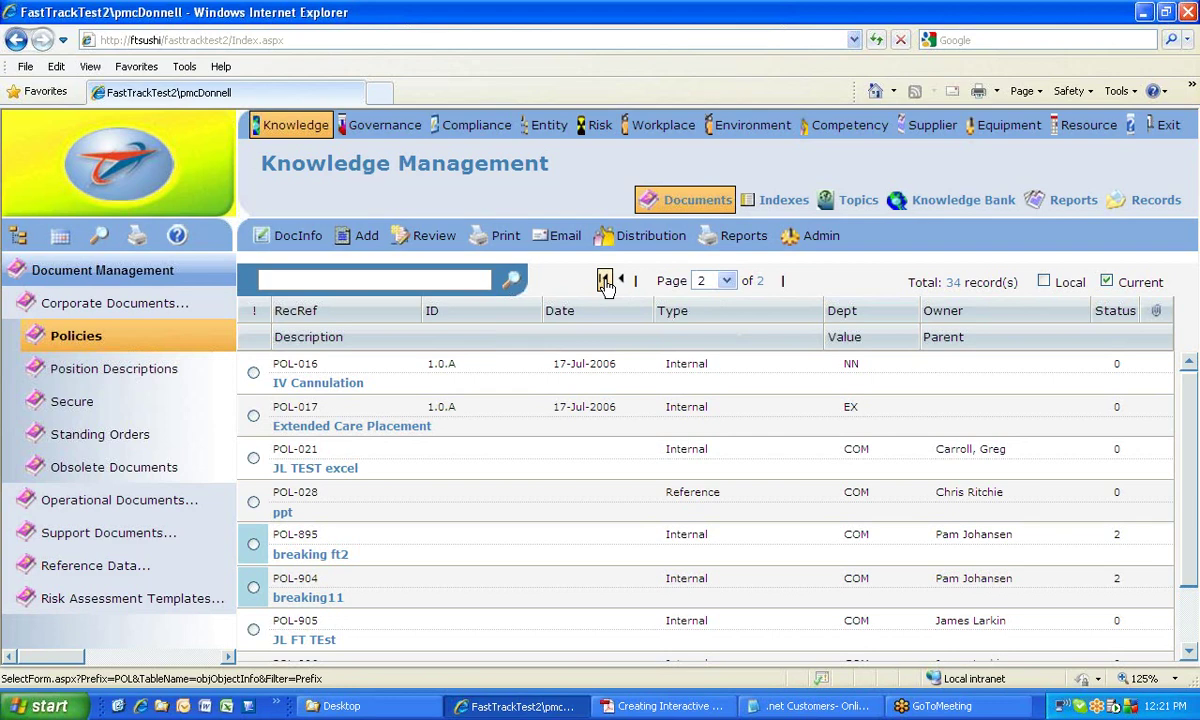
{"action": "left_click", "coordinate": [298, 312]}
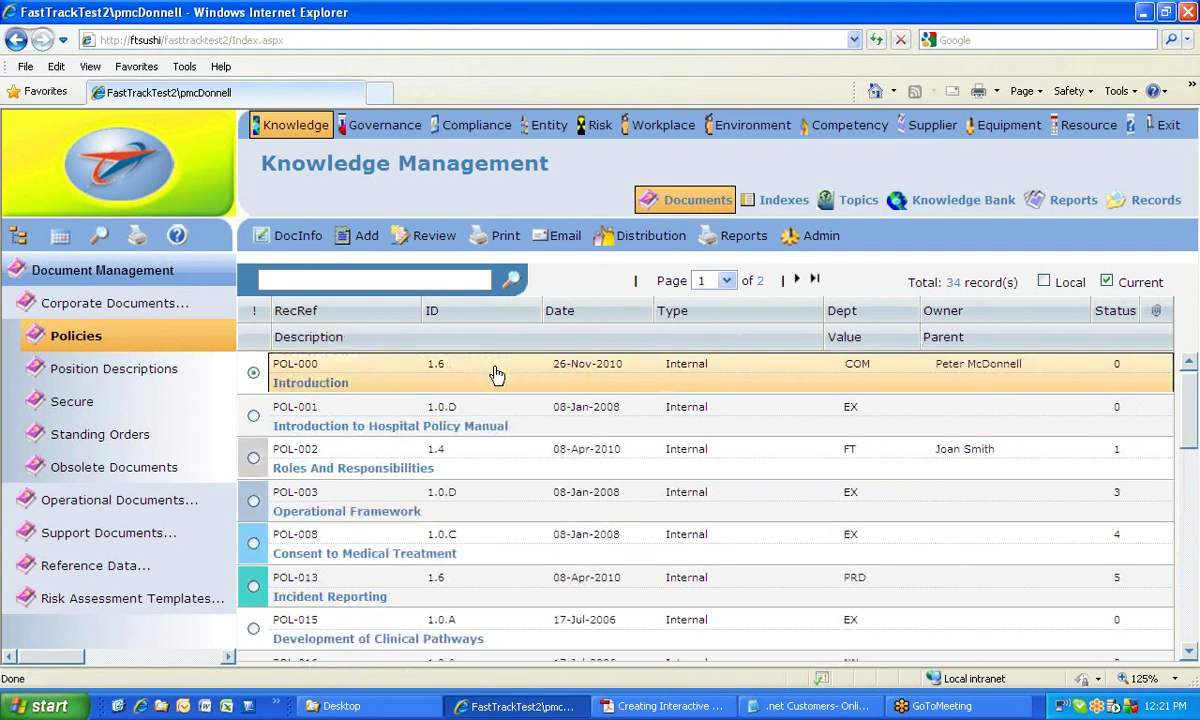
- Sort the second page of the Policies list by RecRef and by Date, and select the Policies category again
{"action": "left_click", "coordinate": [300, 316]}
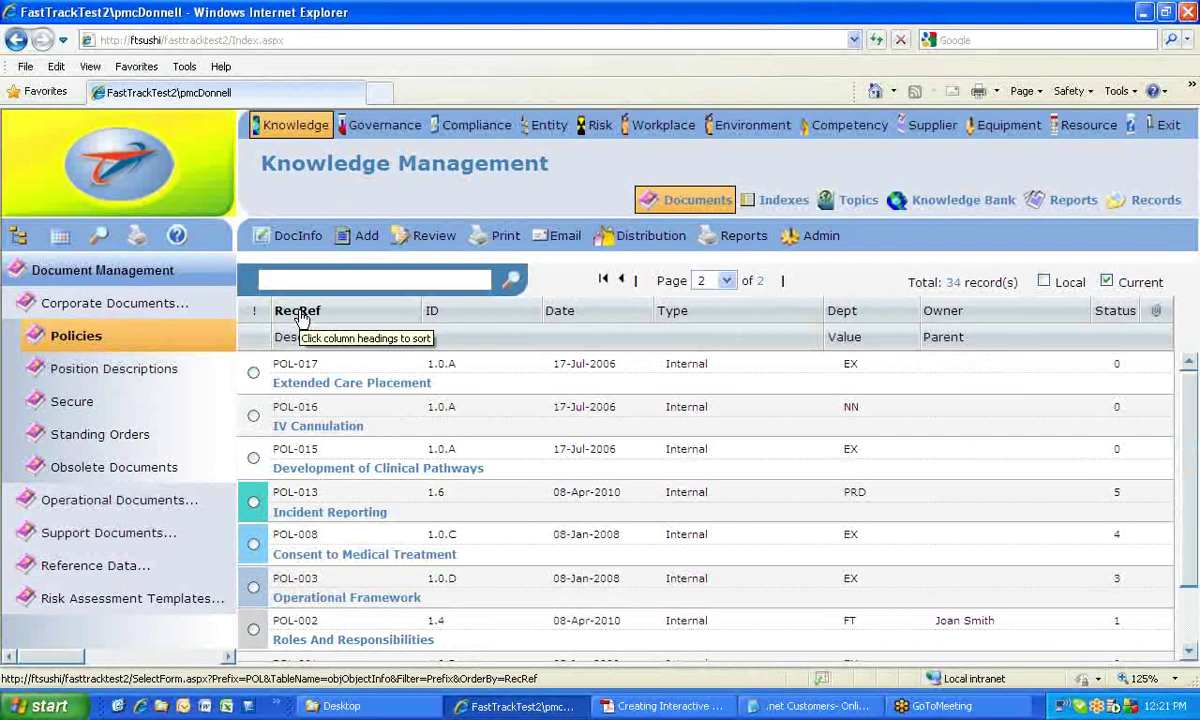
{"action": "left_click", "coordinate": [561, 312]}
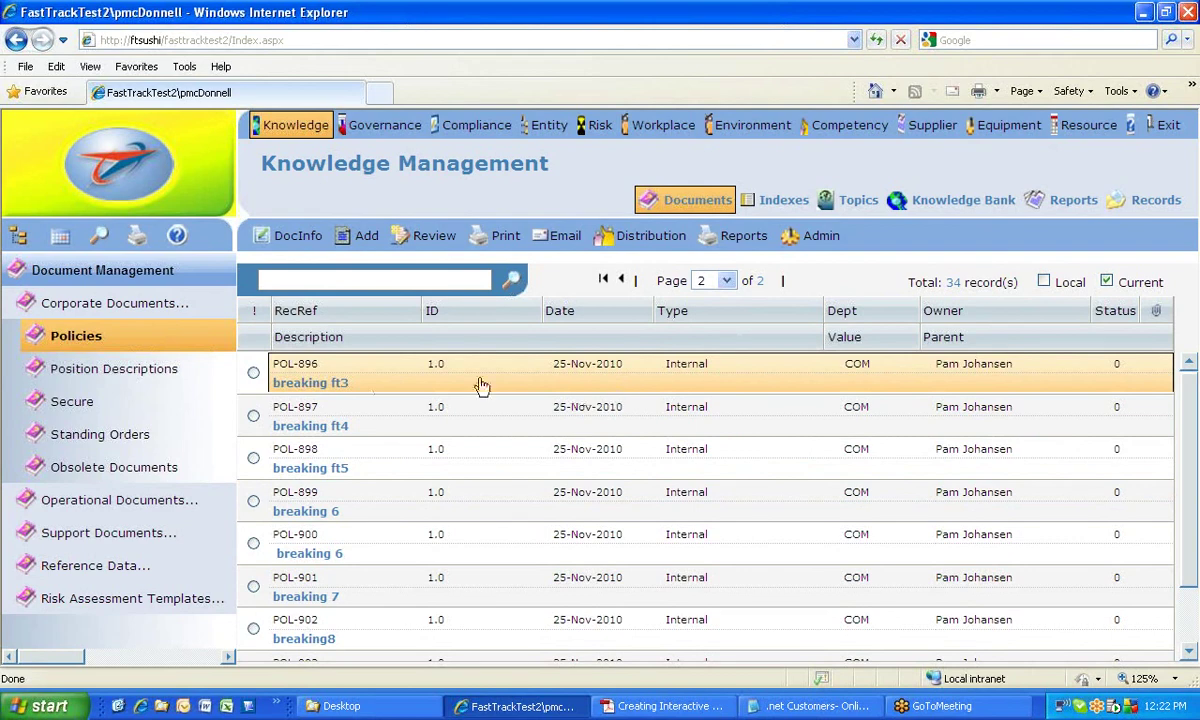
{"action": "left_click", "coordinate": [90, 336]}
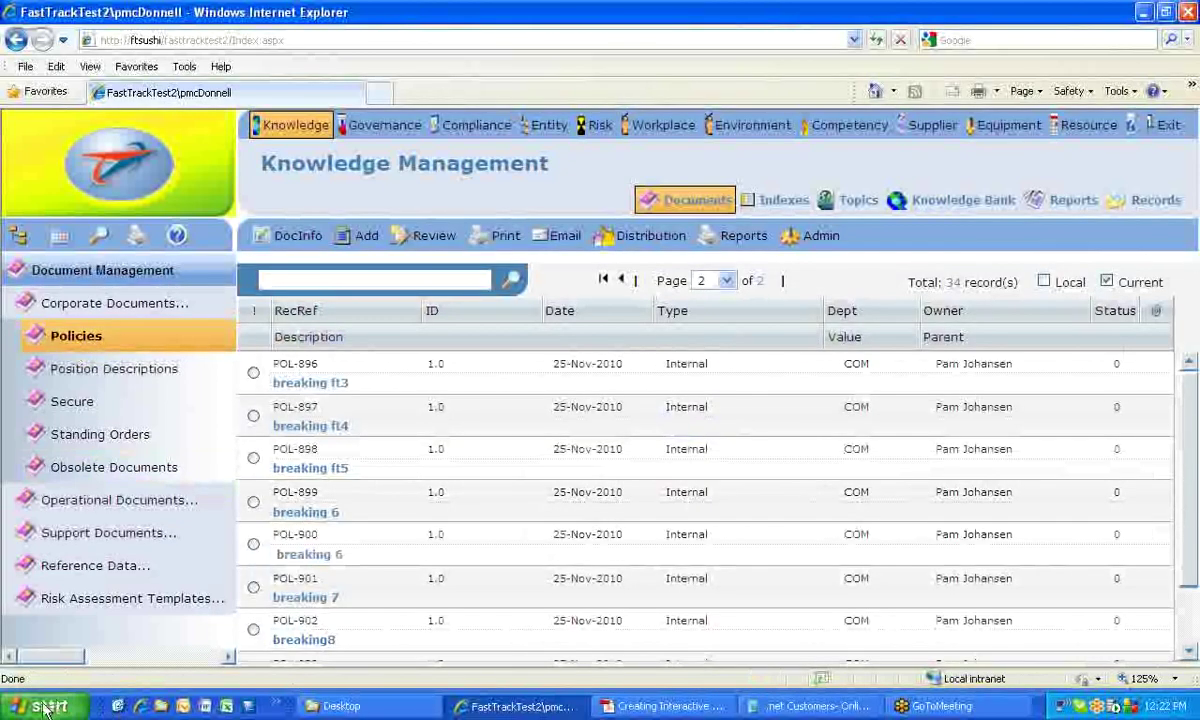
- Switch to Paint and draw three outlined rectangles stacked vertically along the right side of the blank canvas
{"action": "left_click", "coordinate": [45, 706]}
{"action": "left_click", "coordinate": [55, 362]}
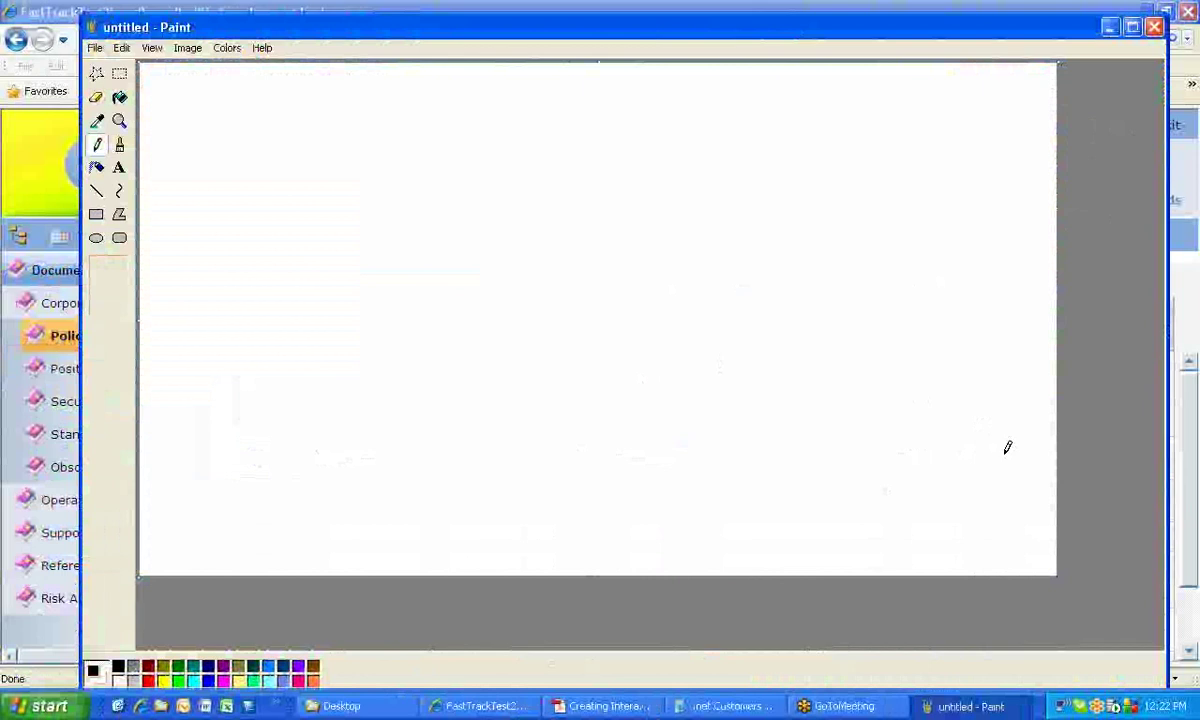
{"action": "left_click", "coordinate": [96, 214]}
{"action": "mouse_move", "coordinate": [798, 106]}
{"action": "left_mouse_down"}
{"action": "mouse_move", "coordinate": [797, 123]}
{"action": "mouse_move", "coordinate": [936, 204]}
{"action": "mouse_move", "coordinate": [960, 203]}
{"action": "left_mouse_up"}
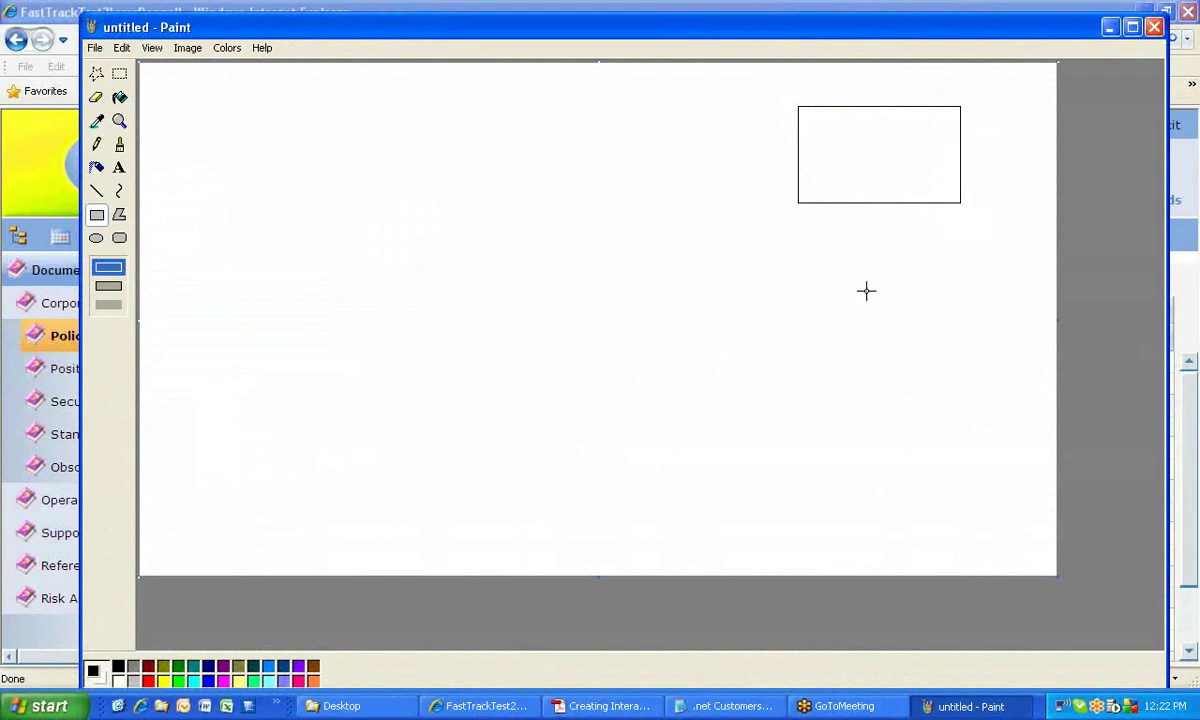
{"action": "left_click_drag", "start_coordinate": [800, 240], "coordinate": [957, 344]}
{"action": "left_click_drag", "start_coordinate": [799, 405], "coordinate": [962, 523]}
- Label the three rectangles from top to bottom with the text "Meth", "Pub" and "Lib"
{"action": "left_click", "coordinate": [119, 168]}
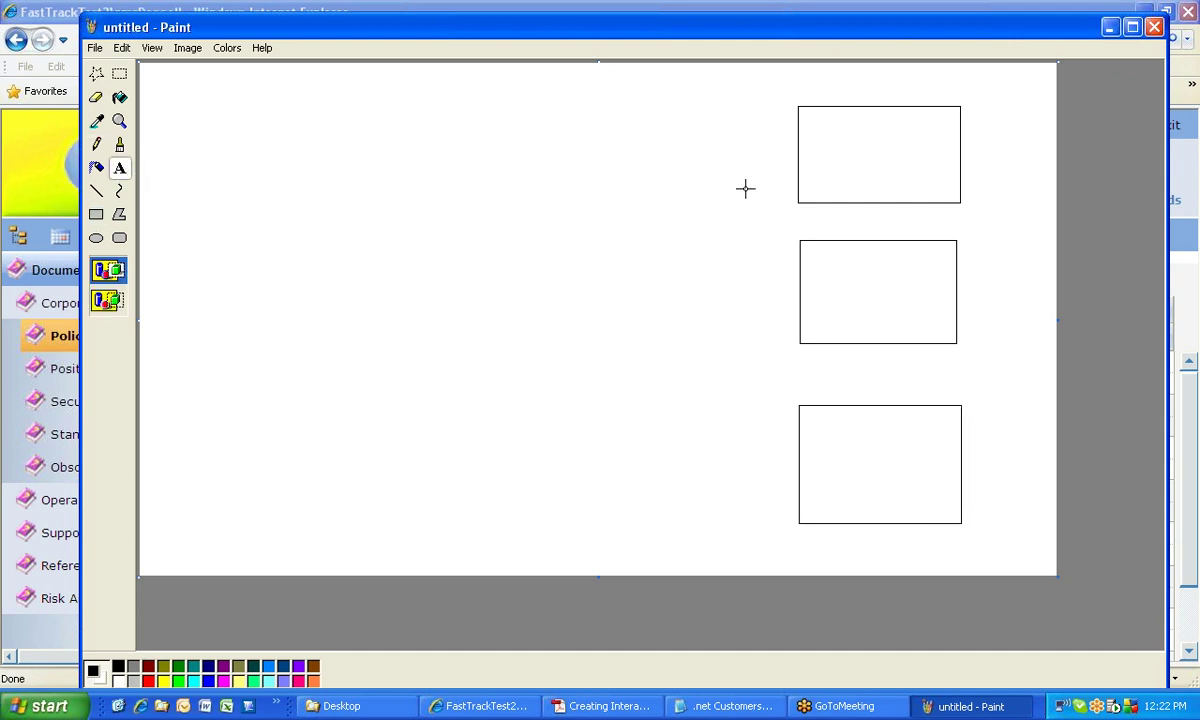
{"action": "left_click_drag", "start_coordinate": [827, 157], "coordinate": [869, 179]}
{"action": "left_click_drag", "start_coordinate": [868, 168], "coordinate": [913, 168]}
{"action": "type", "text": "Meth"}
{"action": "left_click", "coordinate": [838, 282]}
{"action": "mouse_move", "coordinate": [831, 278]}
{"action": "left_mouse_down"}
{"action": "mouse_move", "coordinate": [846, 303]}
{"action": "mouse_move", "coordinate": [940, 307]}
{"action": "left_mouse_up"}
{"action": "type", "text": "Pub"}
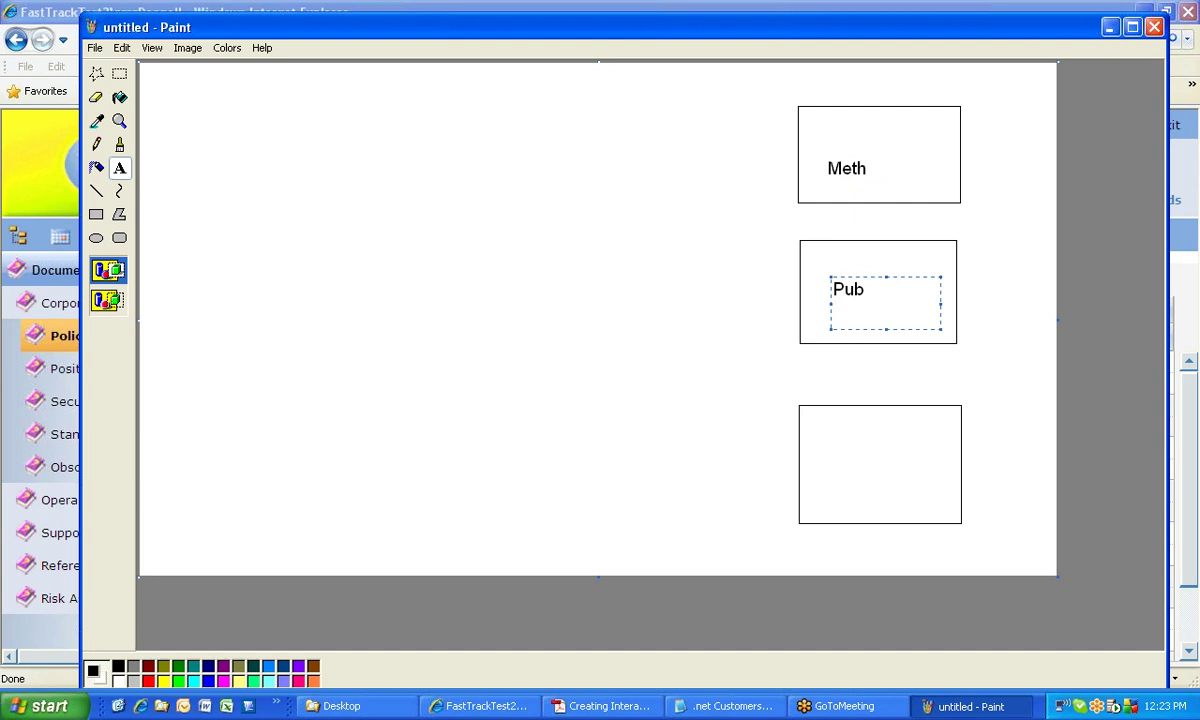
{"action": "left_click", "coordinate": [845, 454]}
{"action": "left_click_drag", "start_coordinate": [825, 448], "coordinate": [941, 479]}
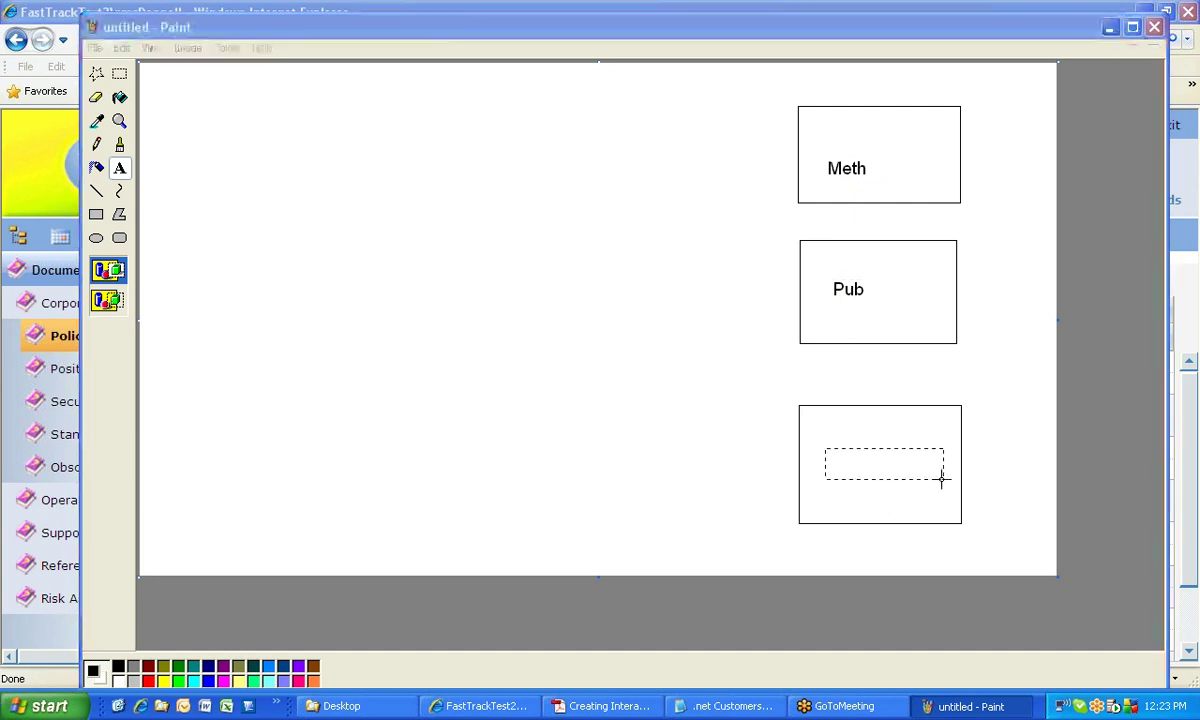
{"action": "type", "text": "Lib"}
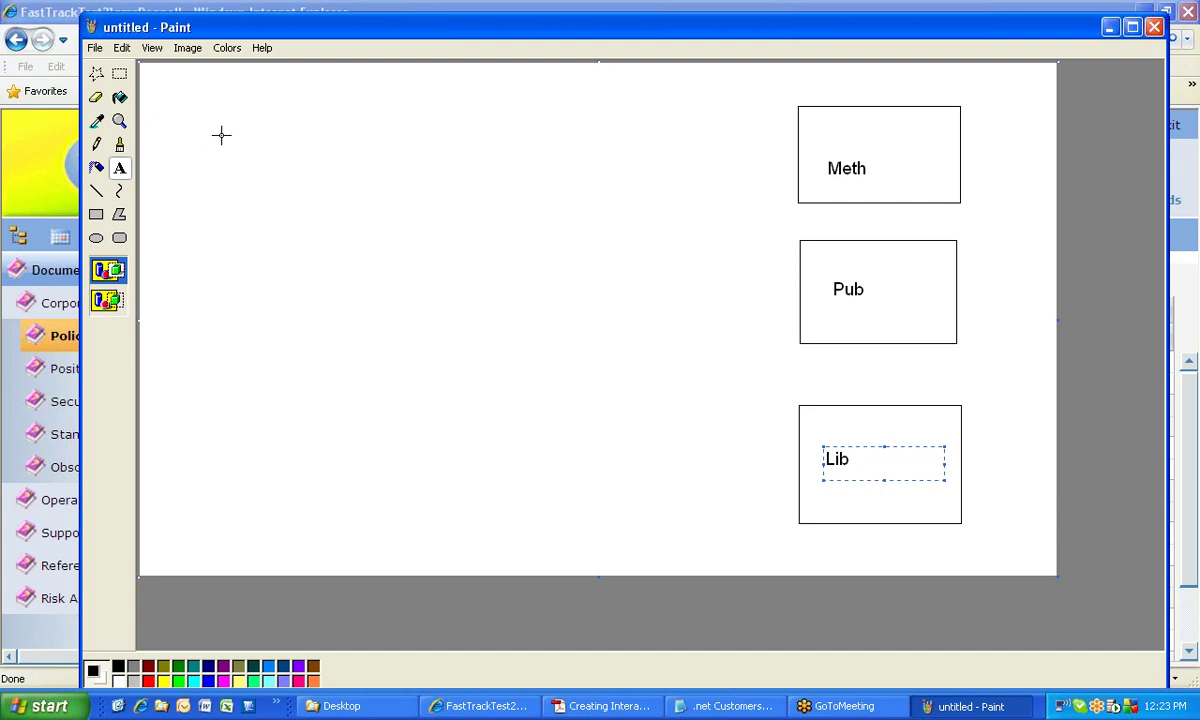
- Add the text labels "Draught", "Edit" and "Checkin" one below the other in the upper left of the canvas
{"action": "left_click", "coordinate": [222, 99]}
{"action": "left_click_drag", "start_coordinate": [222, 99], "coordinate": [329, 130]}
{"action": "type", "text": "Draught"}
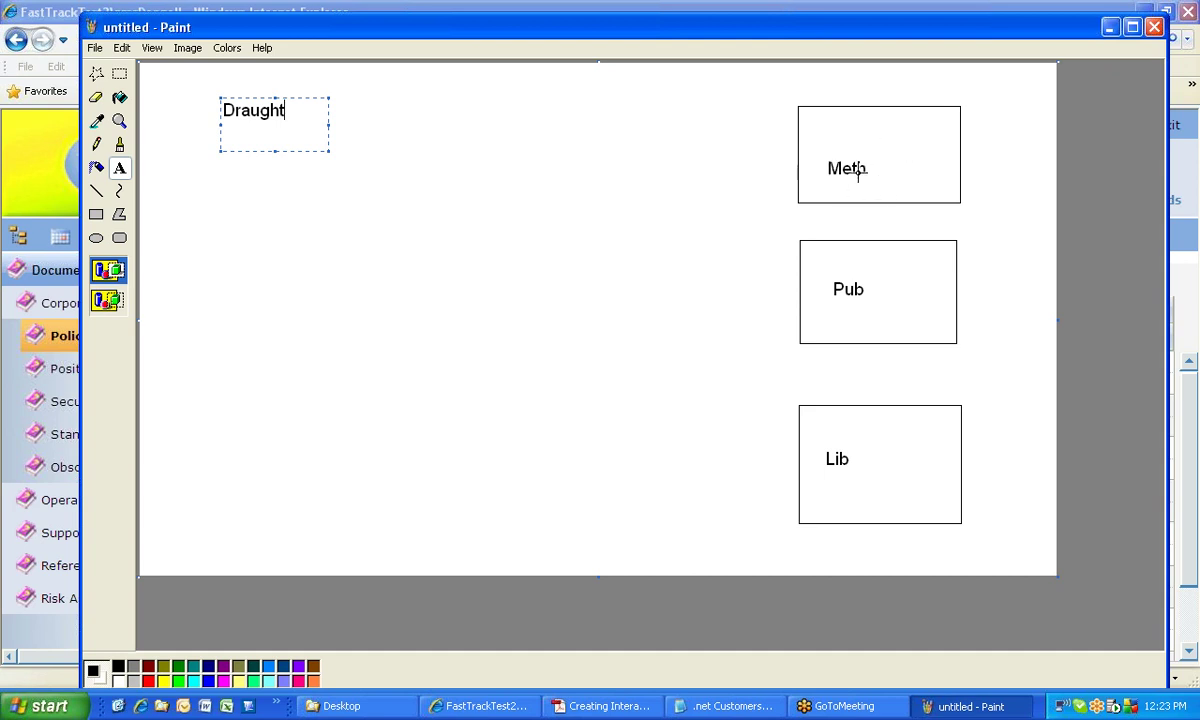
{"action": "left_click", "coordinate": [230, 164]}
{"action": "left_click_drag", "start_coordinate": [222, 139], "coordinate": [304, 166]}
{"action": "type", "text": "Edit"}
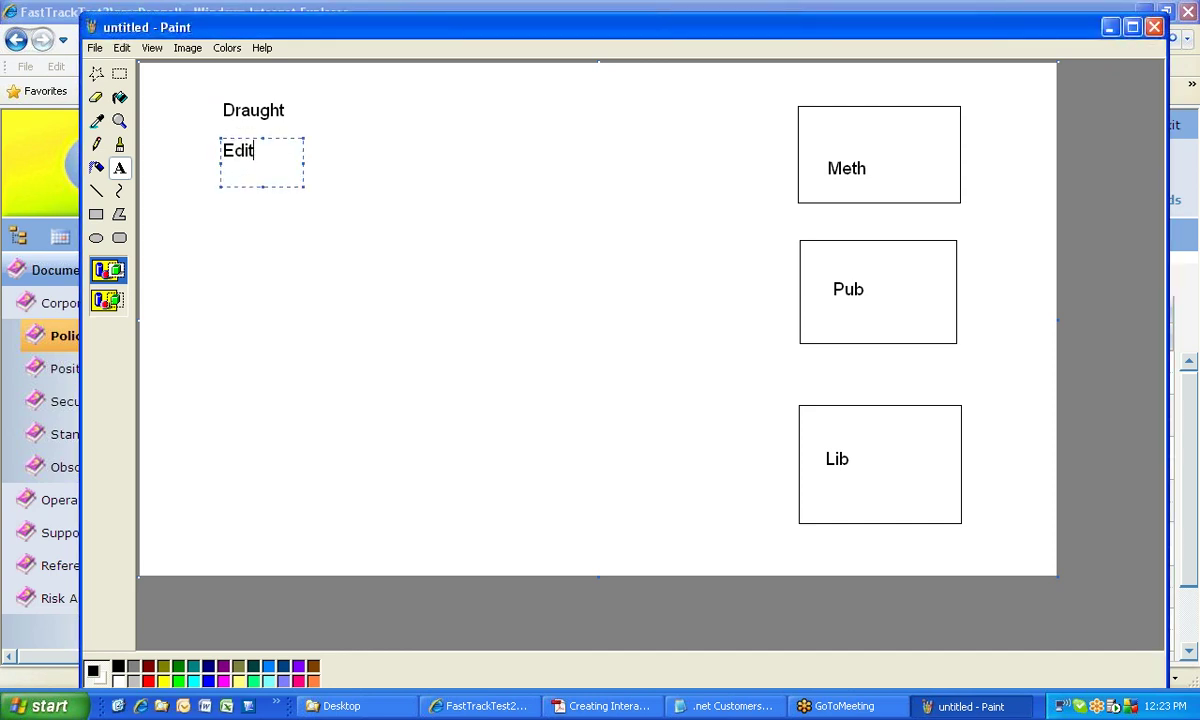
{"action": "key", "text": "Return"}
{"action": "left_click", "coordinate": [275, 258]}
{"action": "left_click_drag", "start_coordinate": [226, 175], "coordinate": [266, 196]}
{"action": "left_click_drag", "start_coordinate": [265, 185], "coordinate": [325, 185]}
{"action": "type", "text": "Checkin"}
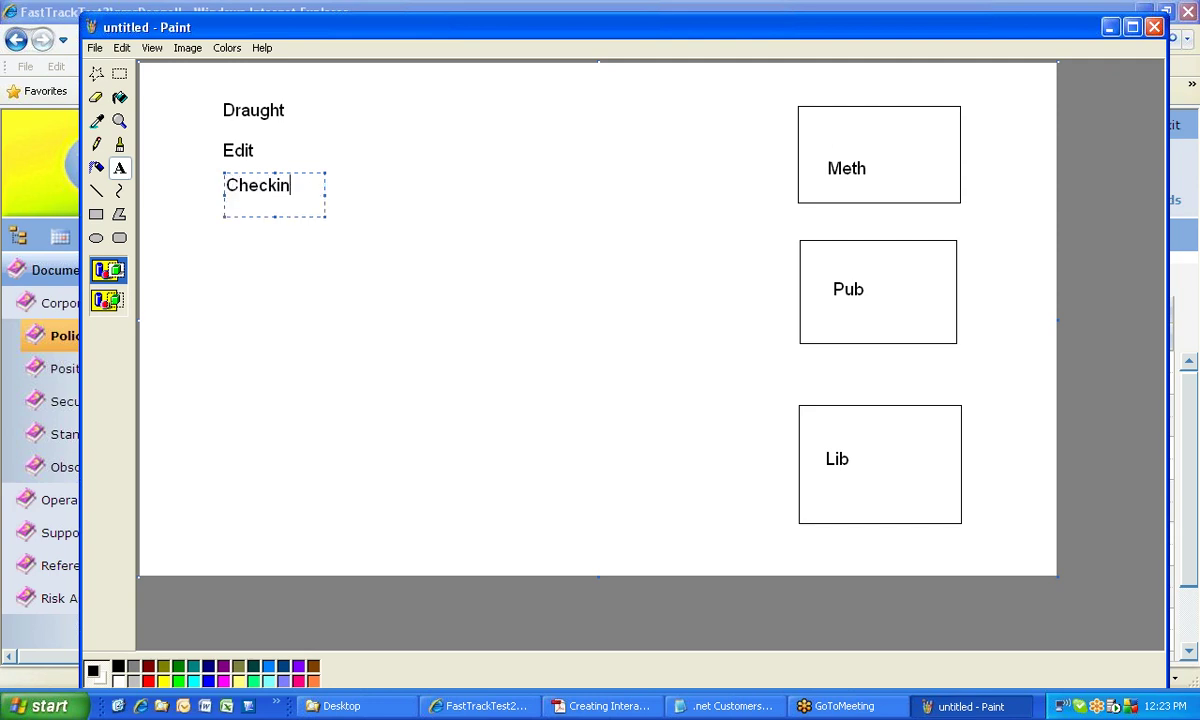
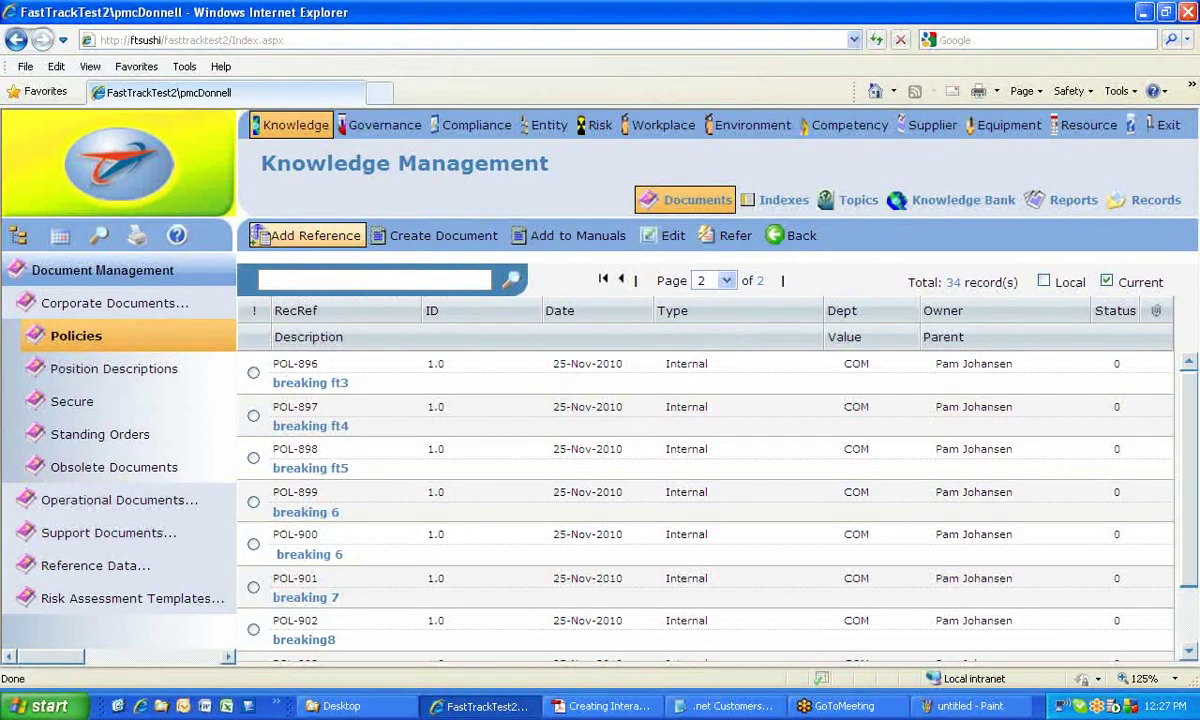
- Bring back the Paint drawing with the Meth, Pub and Lib boxes and close it without saving
{"action": "left_click", "coordinate": [985, 707]}
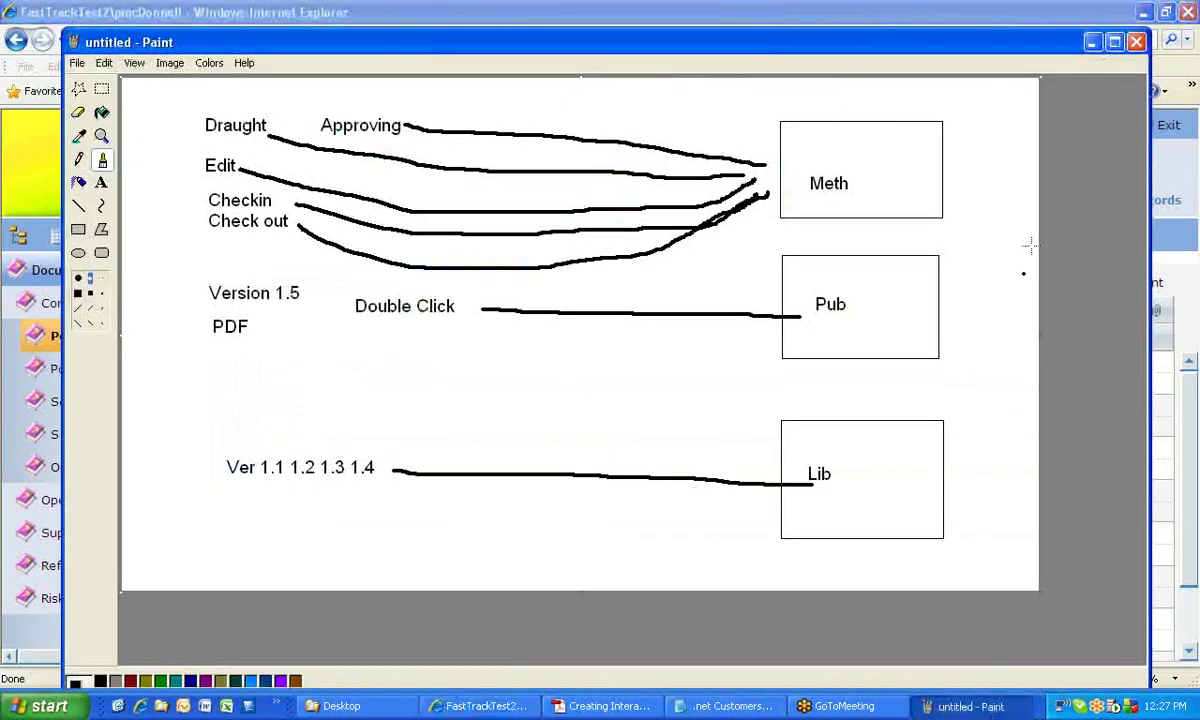
{"action": "left_click", "coordinate": [1136, 42]}
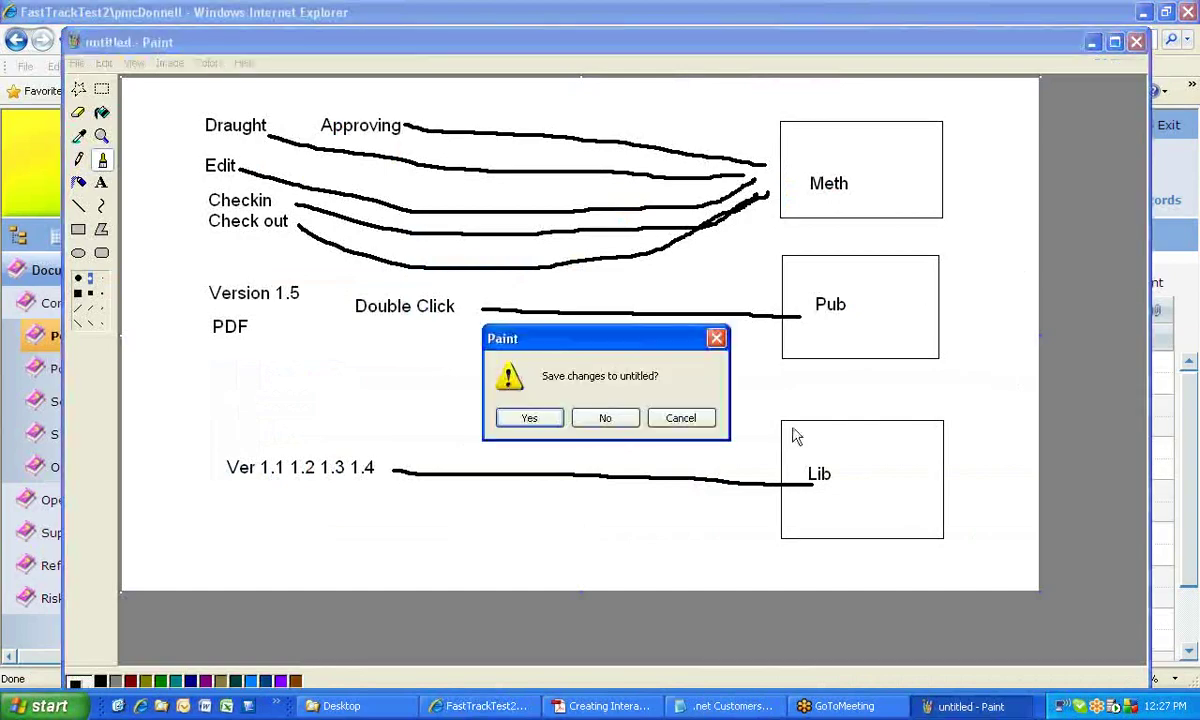
{"action": "left_click", "coordinate": [605, 418]}
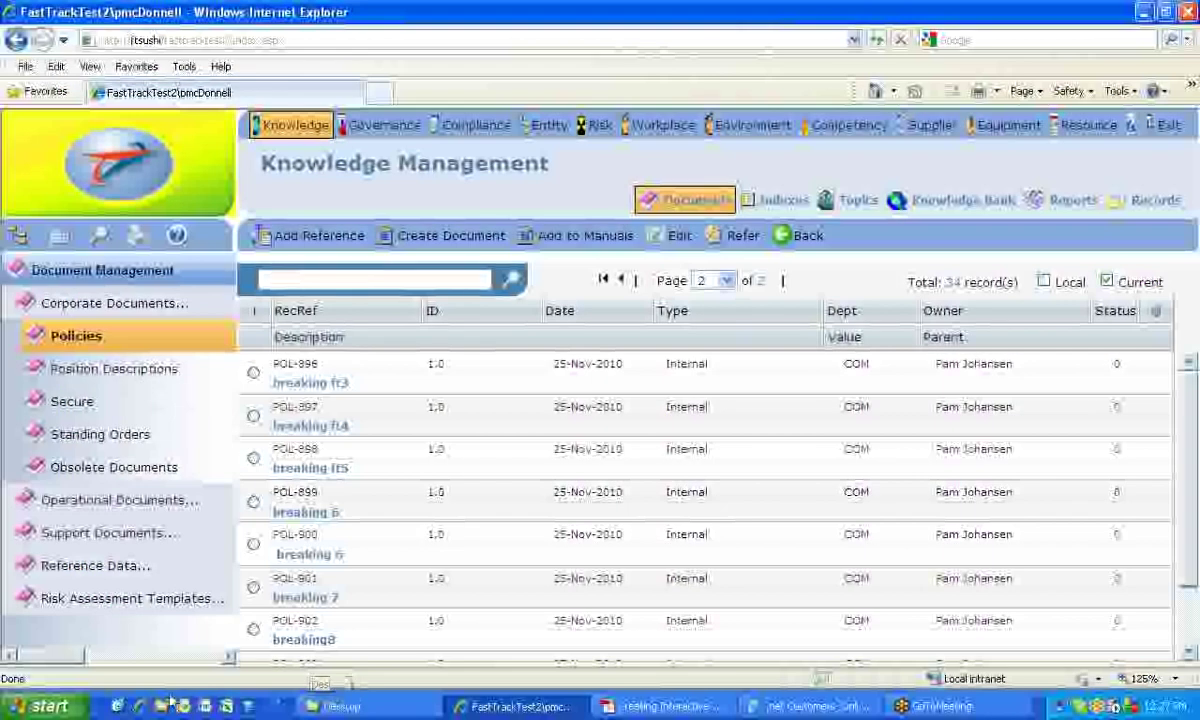
- Start a new Paint drawing and add the text "reference docs - website" near the canvas's upper left corner
{"action": "left_click", "coordinate": [45, 706]}
{"action": "left_click", "coordinate": [133, 386]}
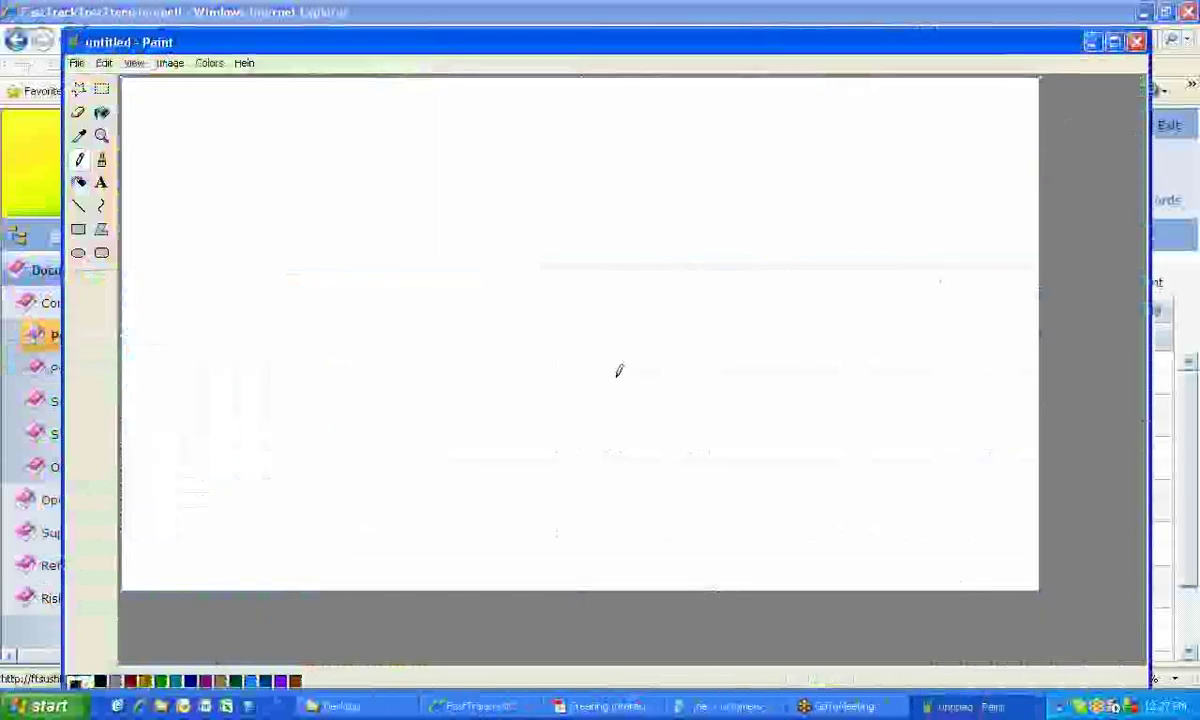
{"action": "left_click", "coordinate": [101, 182]}
{"action": "left_click_drag", "start_coordinate": [169, 112], "coordinate": [167, 149]}
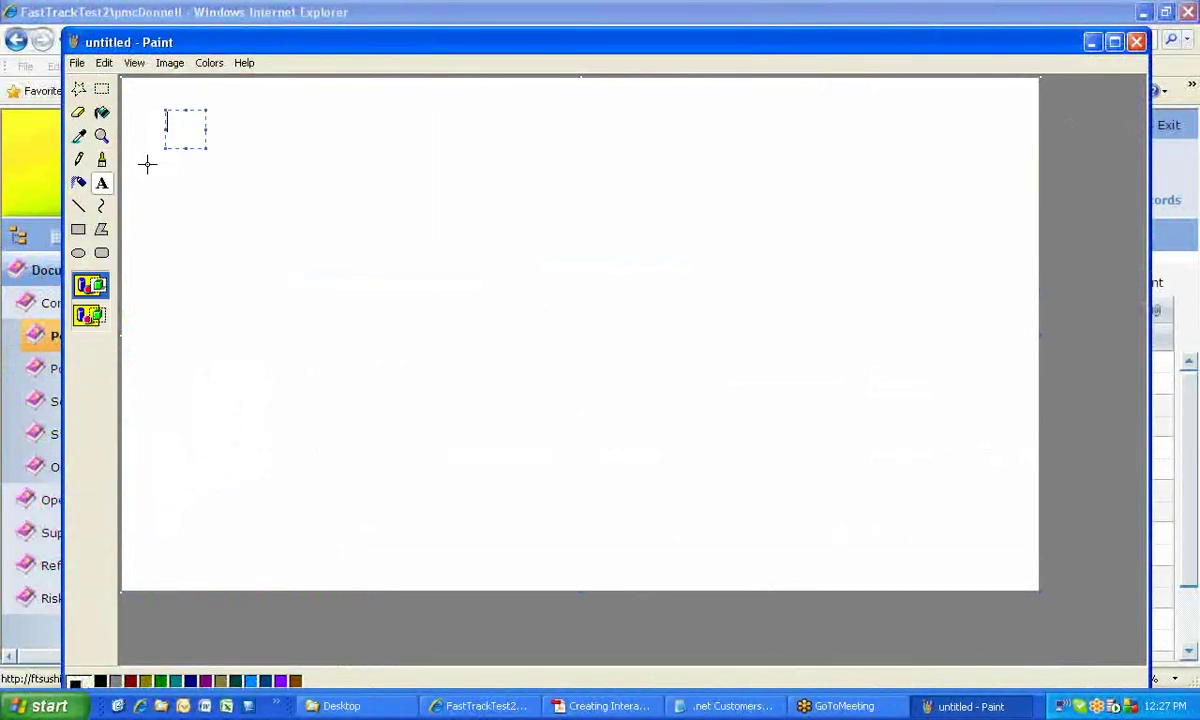
{"action": "left_click_drag", "start_coordinate": [205, 128], "coordinate": [441, 129]}
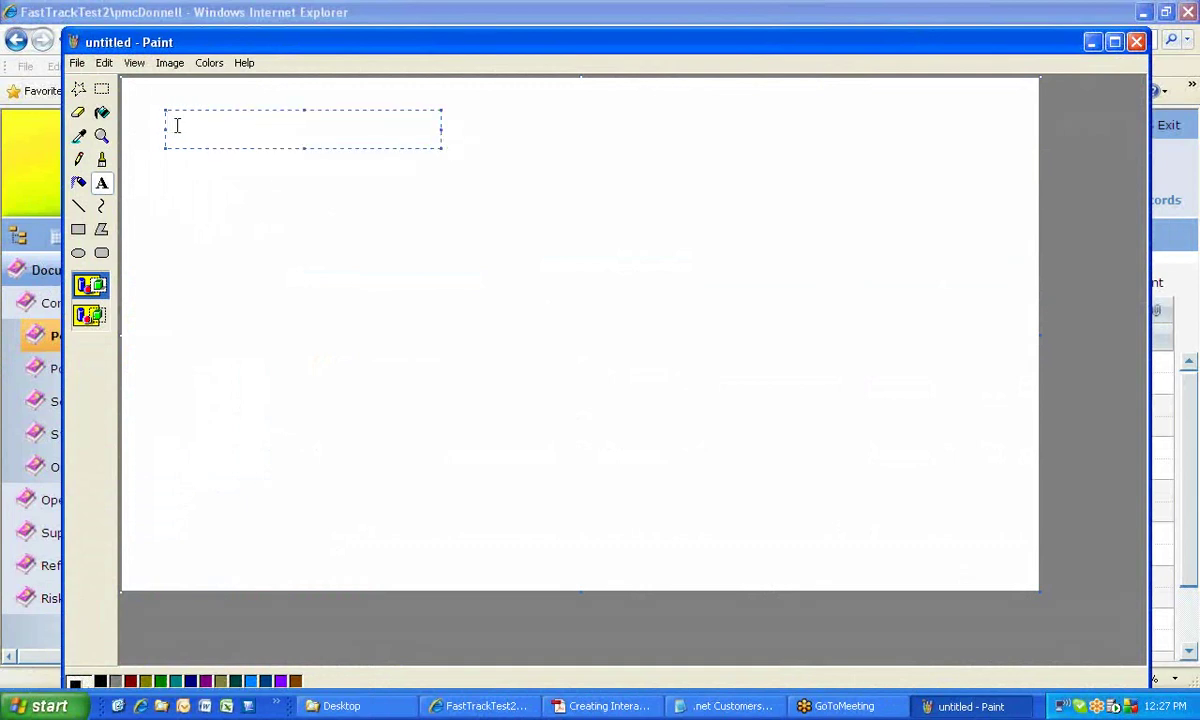
{"action": "type", "text": "reference docs"}
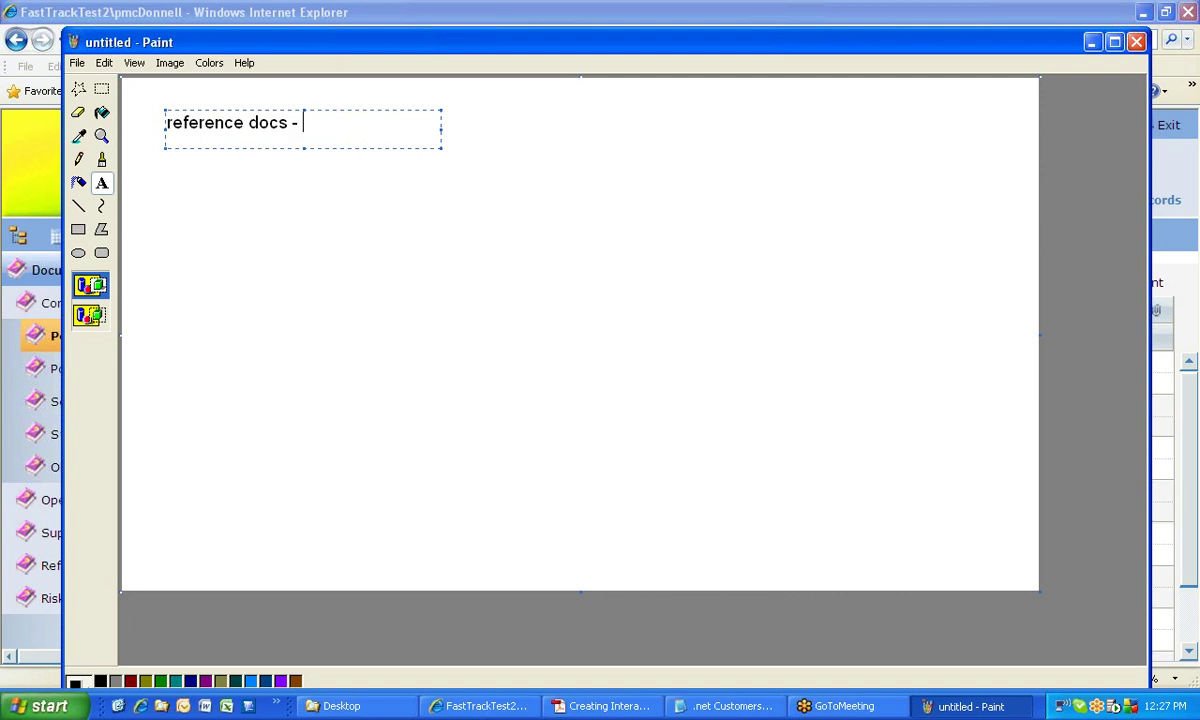
{"action": "type", "text": " - website"}
- Add the text "External - Server" below the first line, and close the drawing without saving
{"action": "left_click_drag", "start_coordinate": [167, 199], "coordinate": [466, 280]}
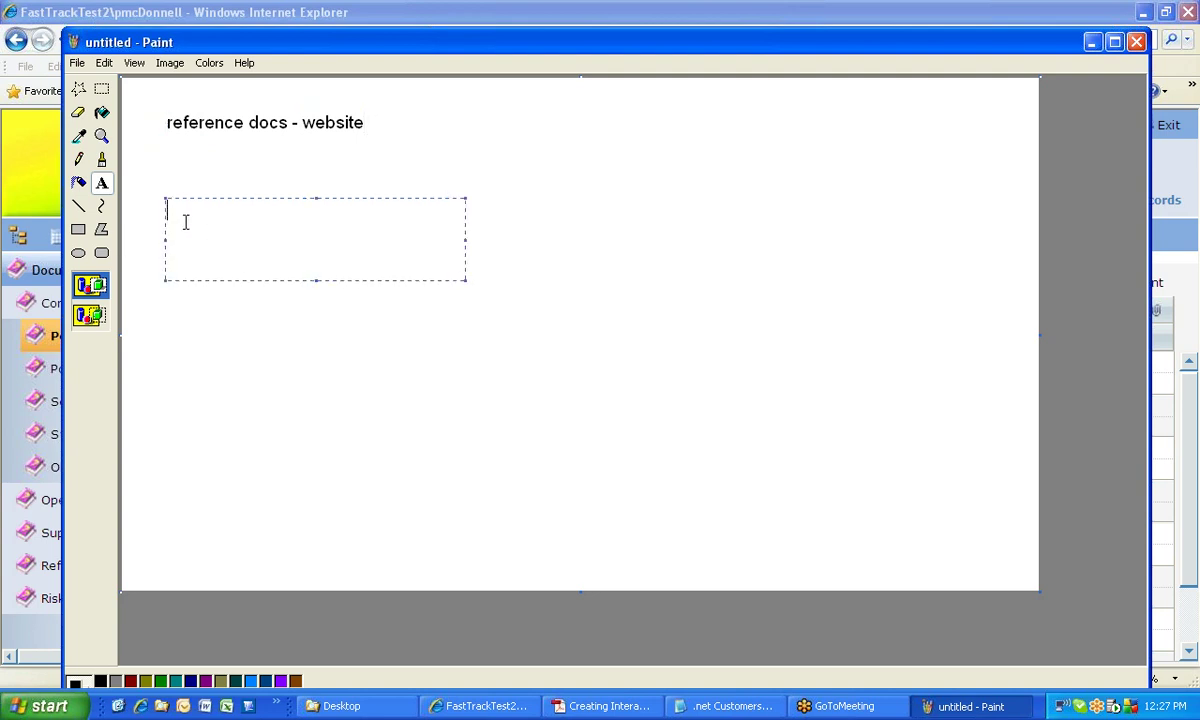
{"action": "type", "text": "External"}
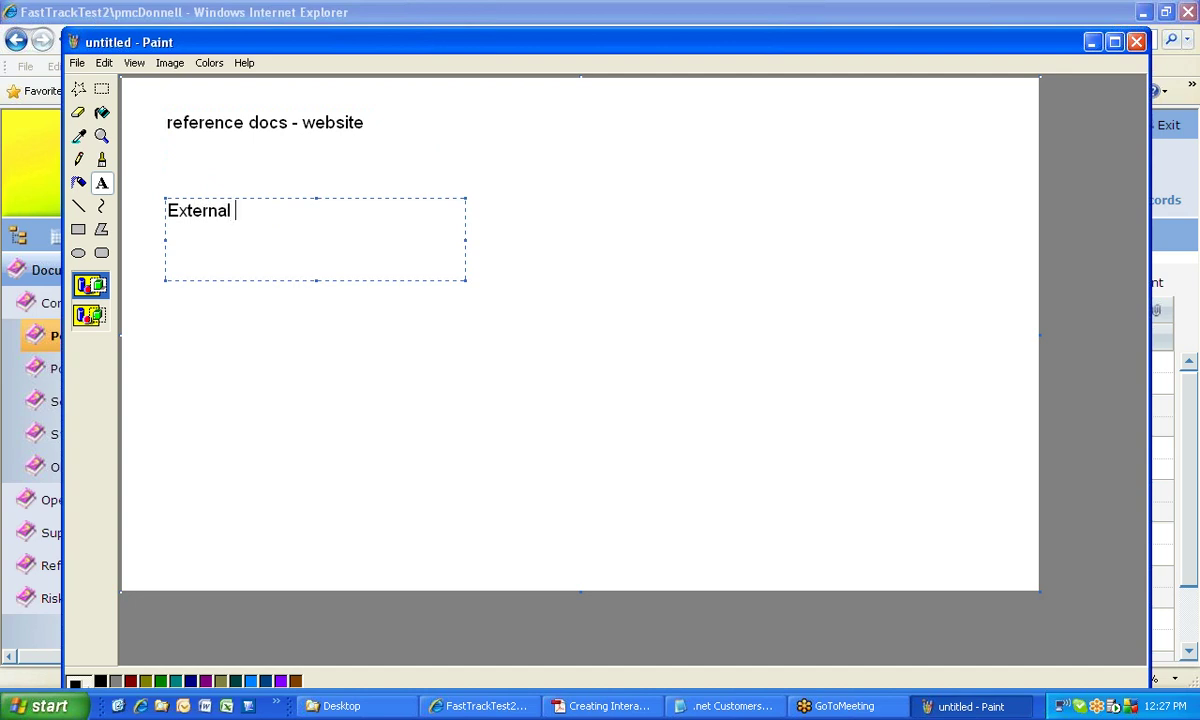
{"action": "type", "text": " - Server"}
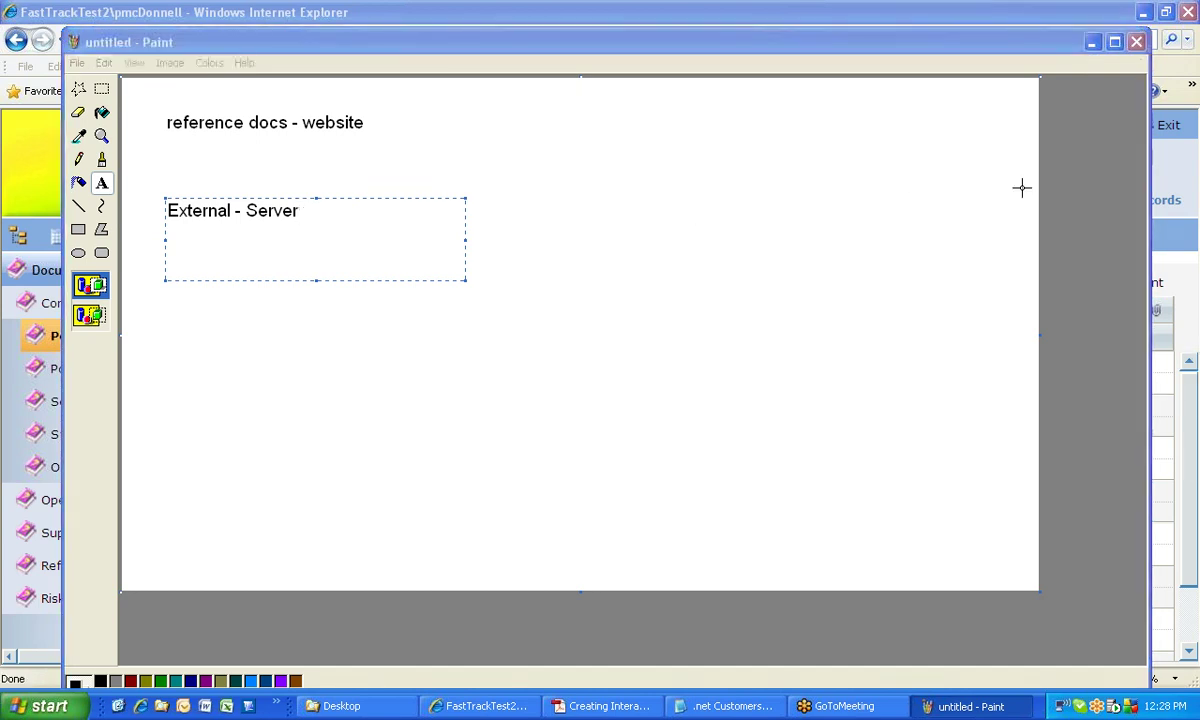
{"action": "left_click", "coordinate": [1137, 47]}
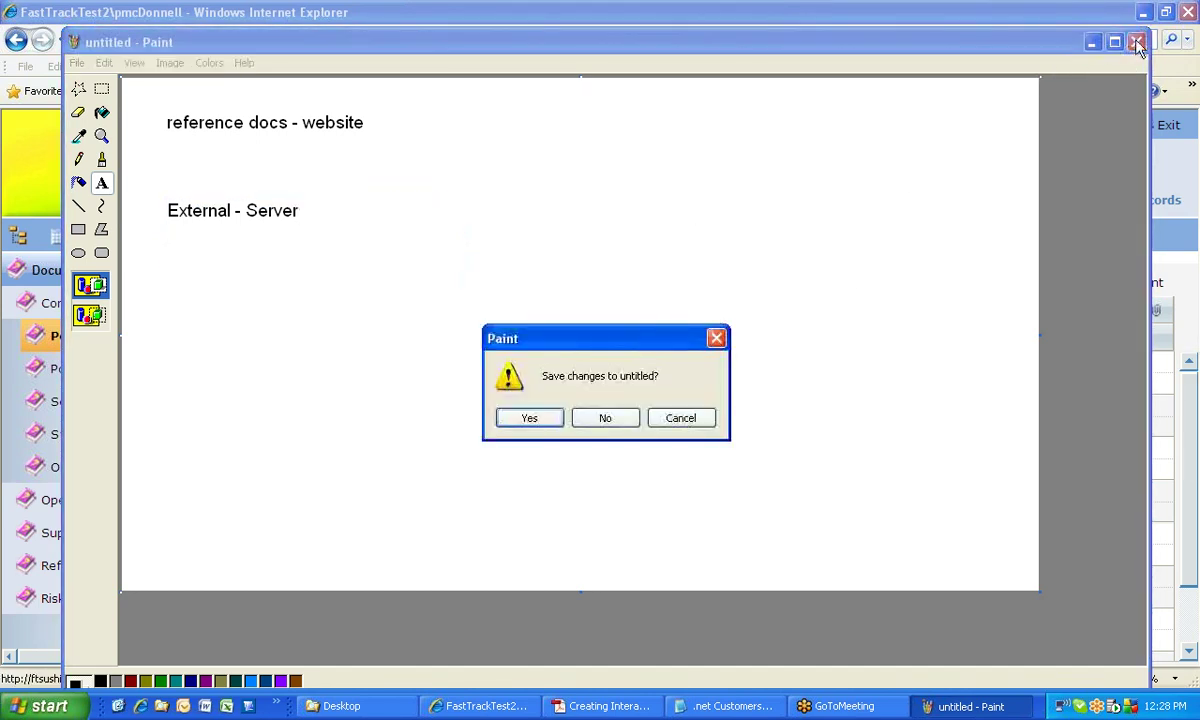
{"action": "left_click", "coordinate": [625, 420]}
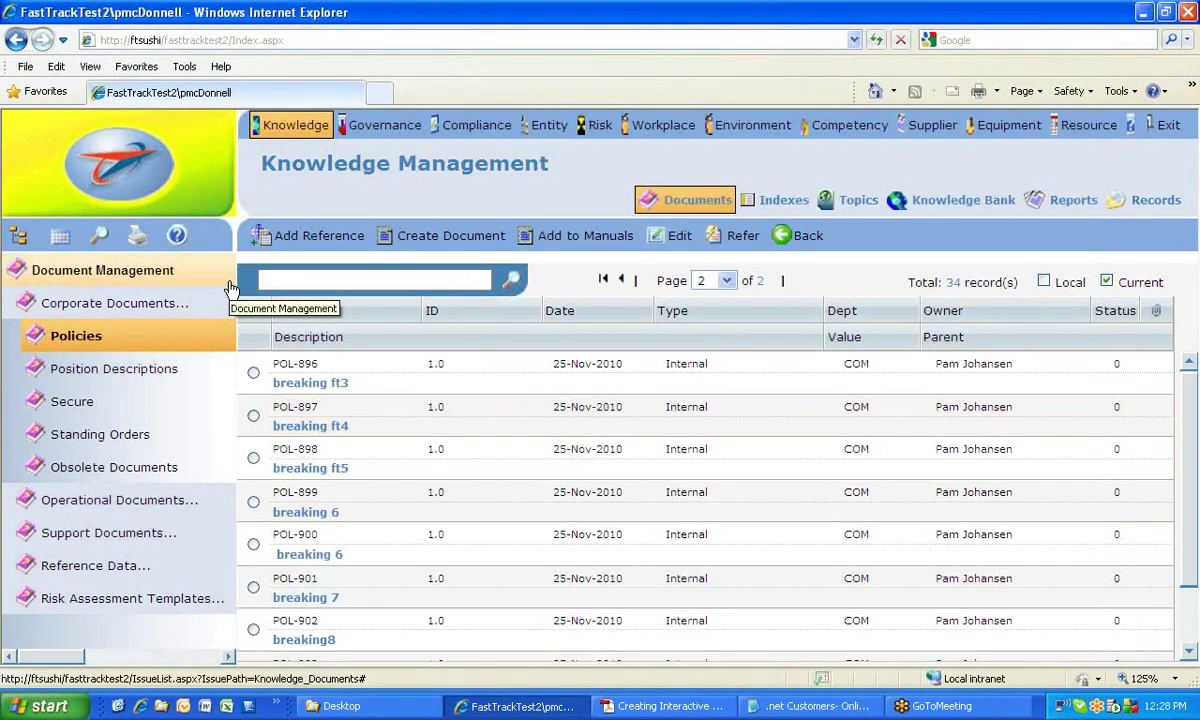
- Expand Reference Data in Document Management and view its Reference and External Documents lists
{"action": "left_click", "coordinate": [86, 567]}
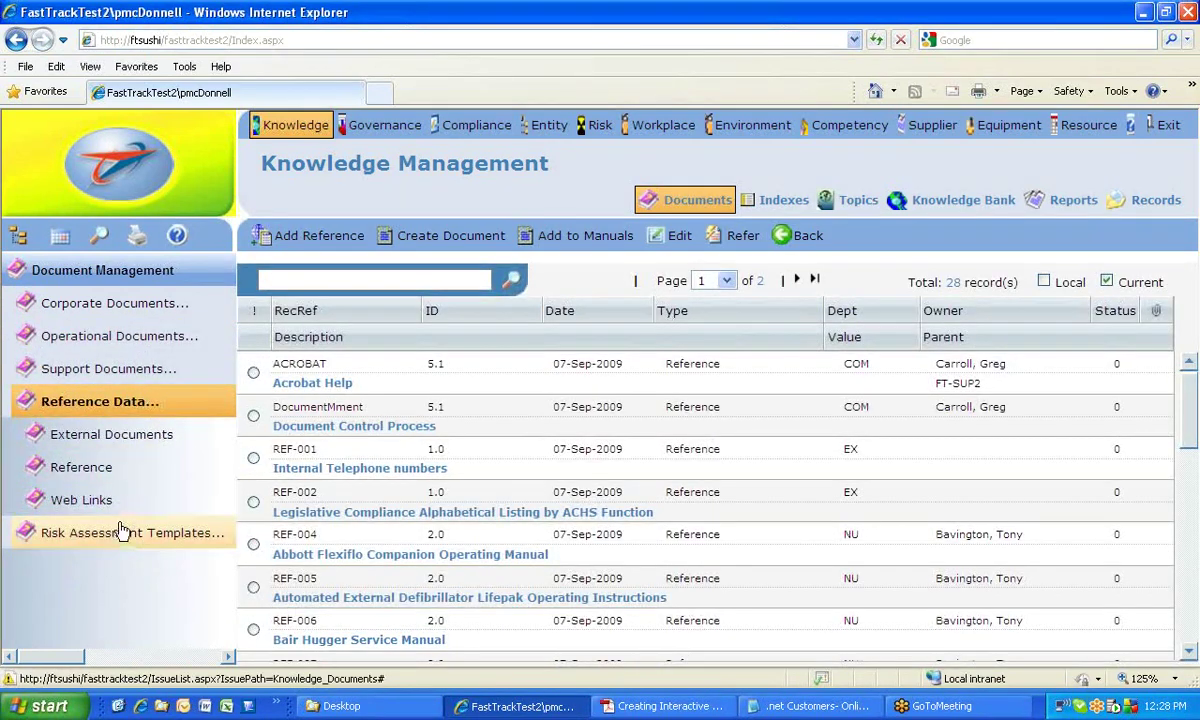
{"action": "left_click", "coordinate": [108, 470]}
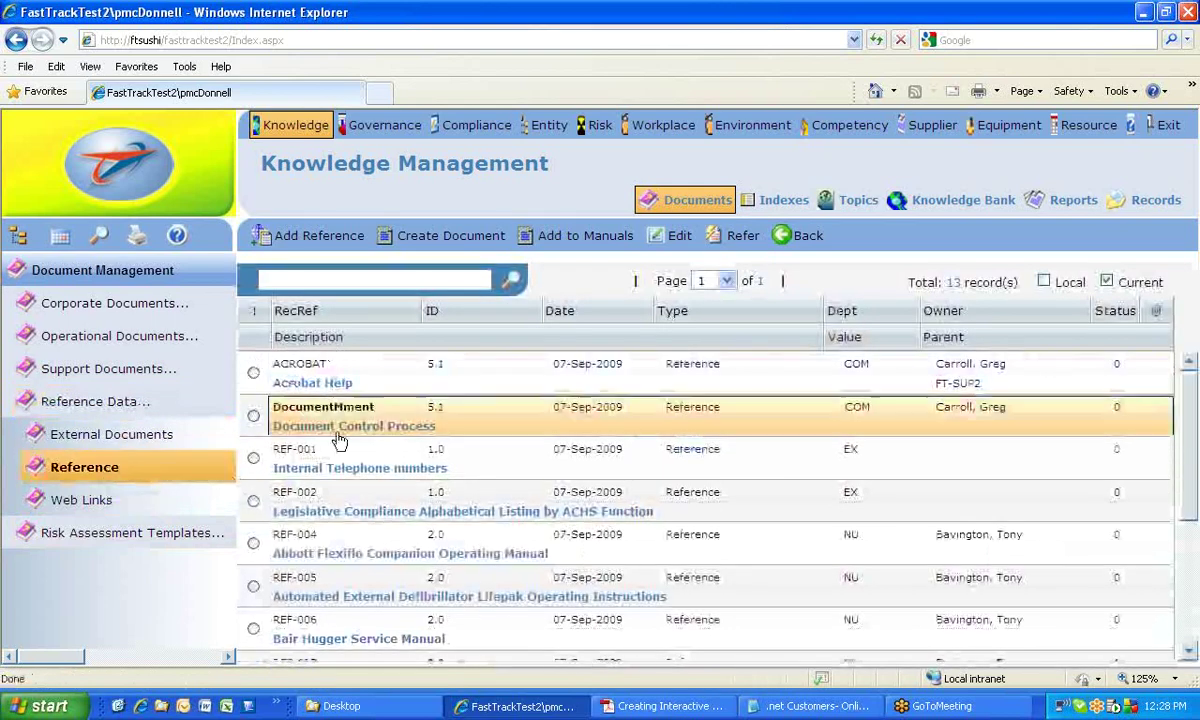
{"action": "left_click", "coordinate": [103, 441]}
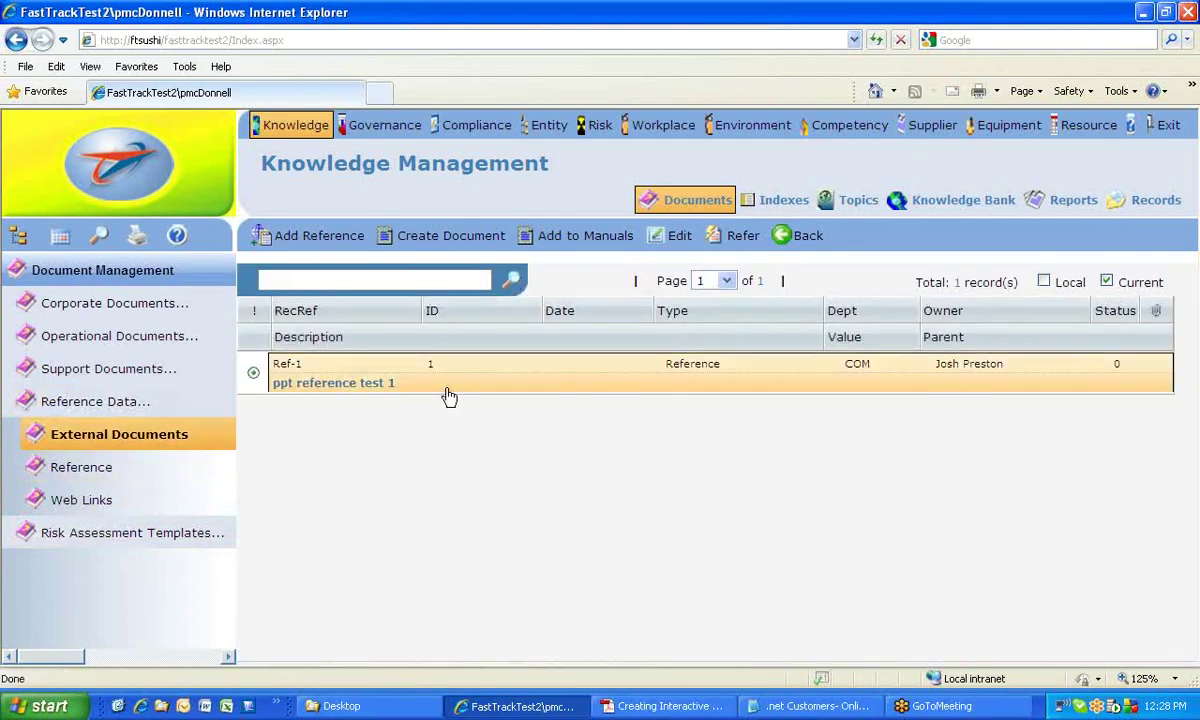
- Open the presentation RiskManagement.ppt from the external document "ppt reference test 1" and close it after viewing
{"action": "left_click", "coordinate": [285, 368]}
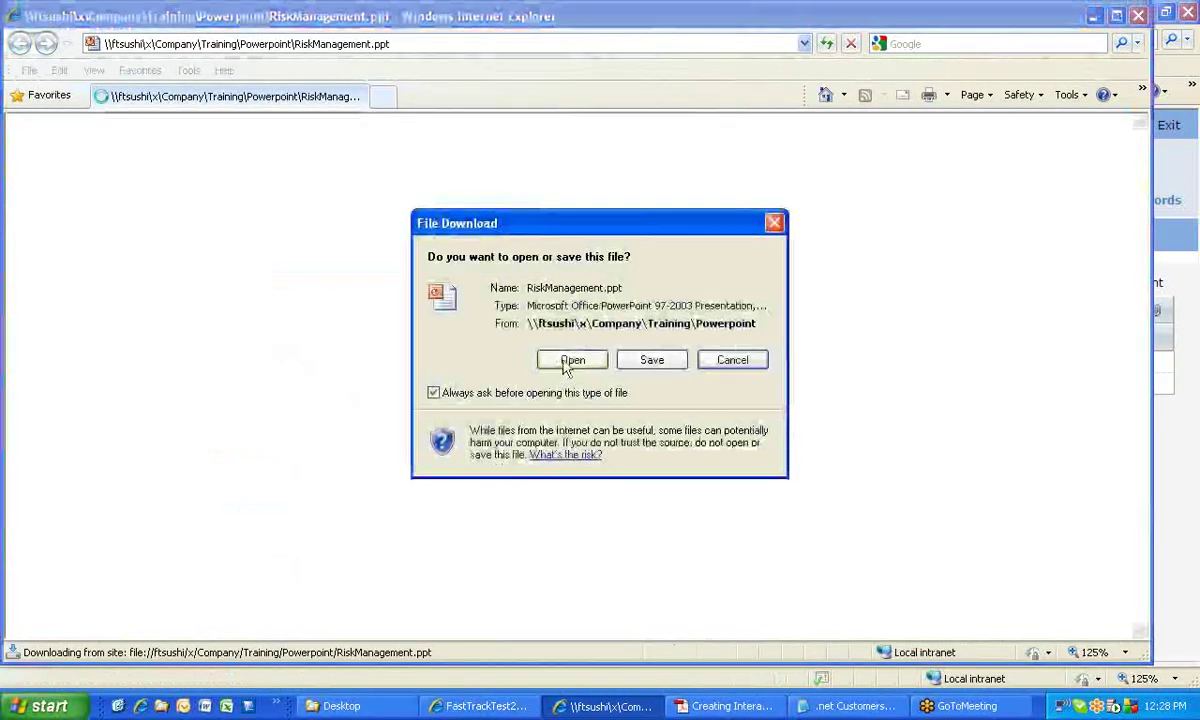
{"action": "left_click", "coordinate": [565, 368]}
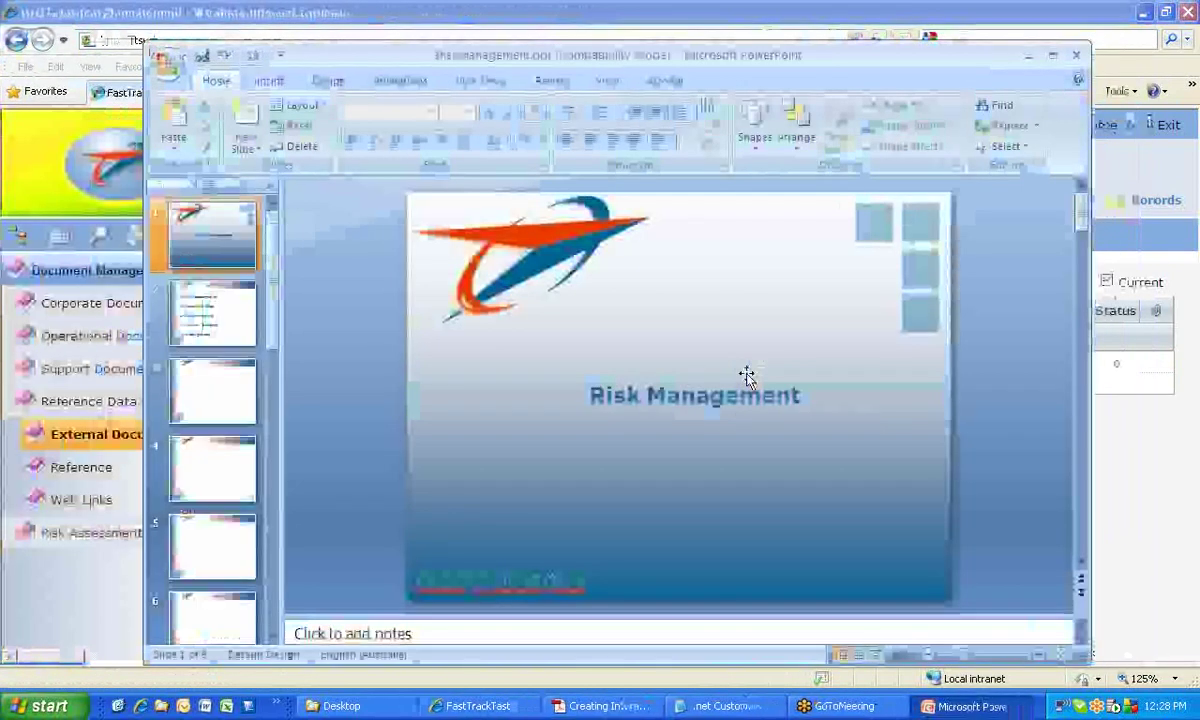
{"action": "left_click", "coordinate": [1076, 62]}
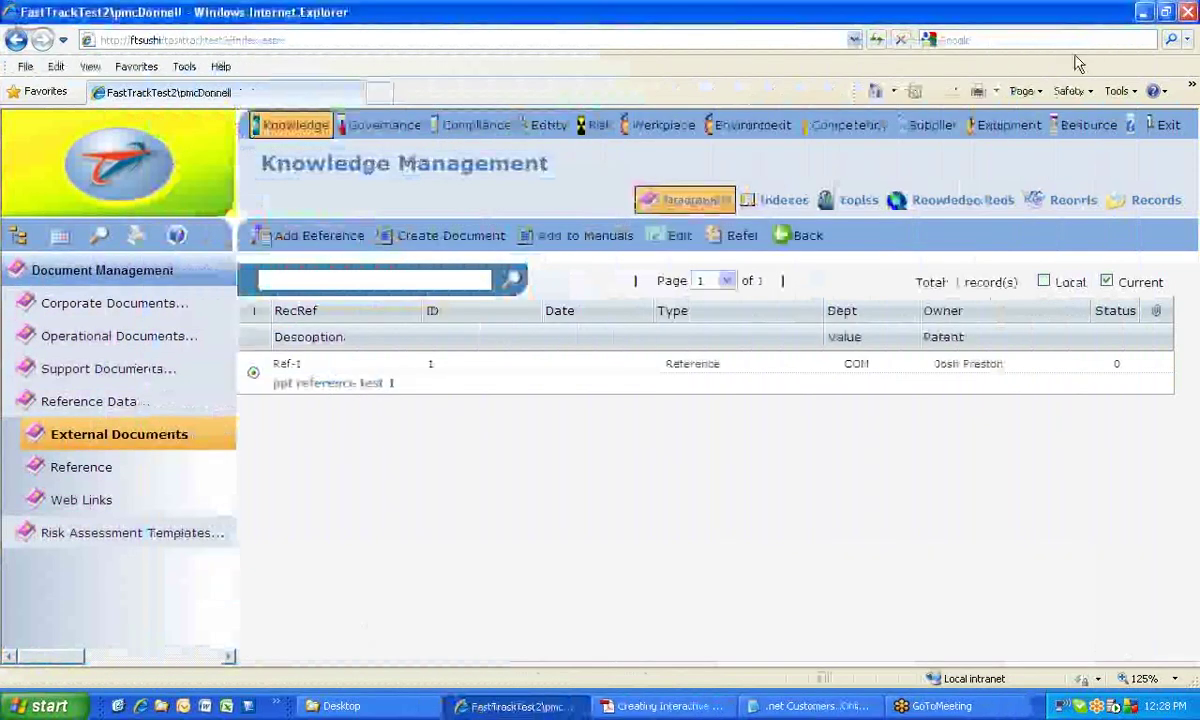
- View the document information of "ppt reference test 1" under External Documents, and return to the documents list
{"action": "left_click", "coordinate": [88, 432]}
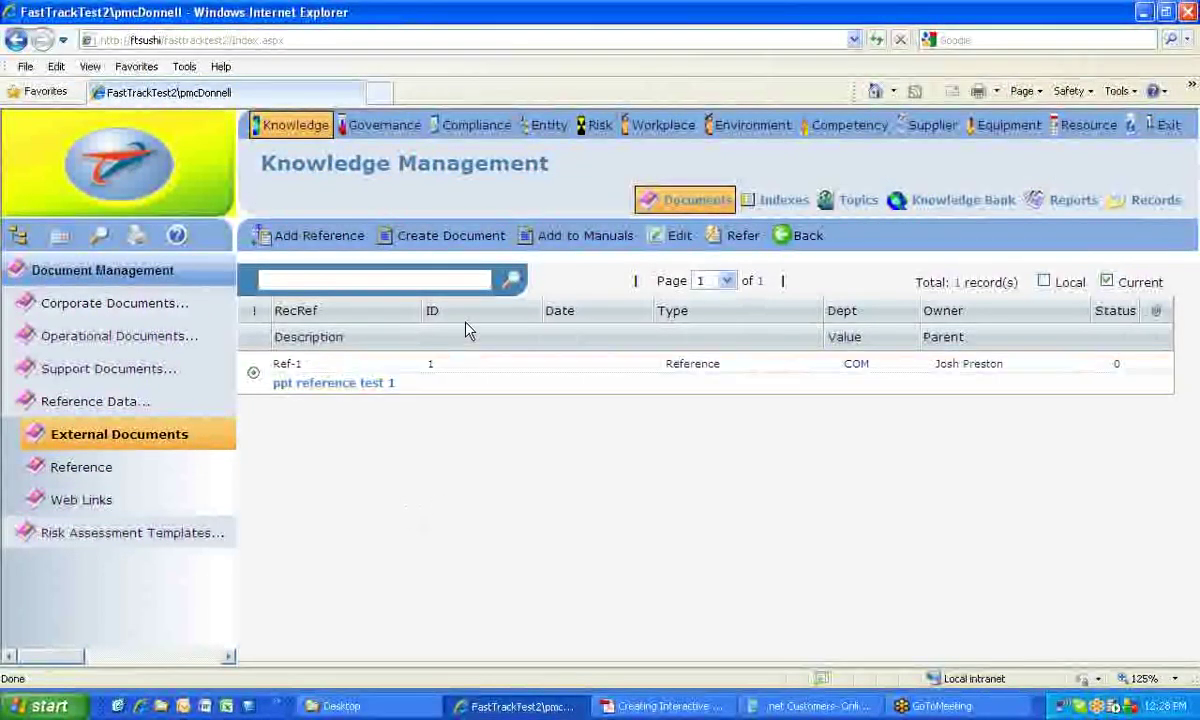
{"action": "left_click", "coordinate": [805, 237]}
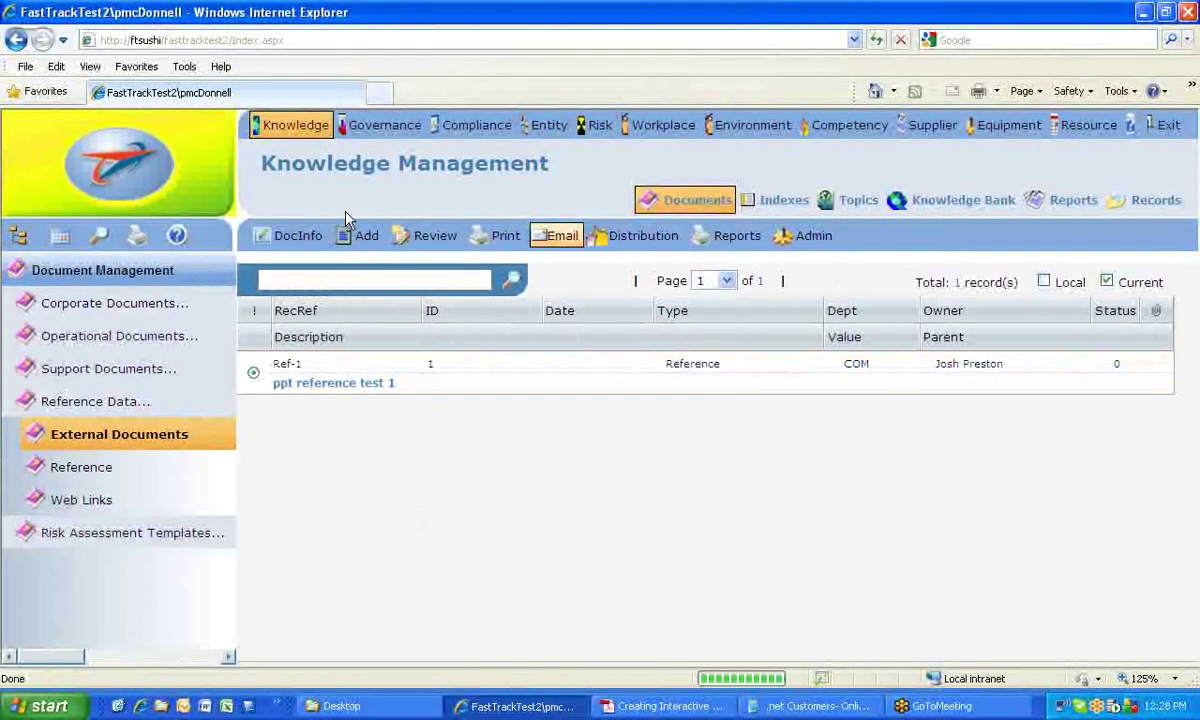
{"action": "left_click", "coordinate": [294, 237]}
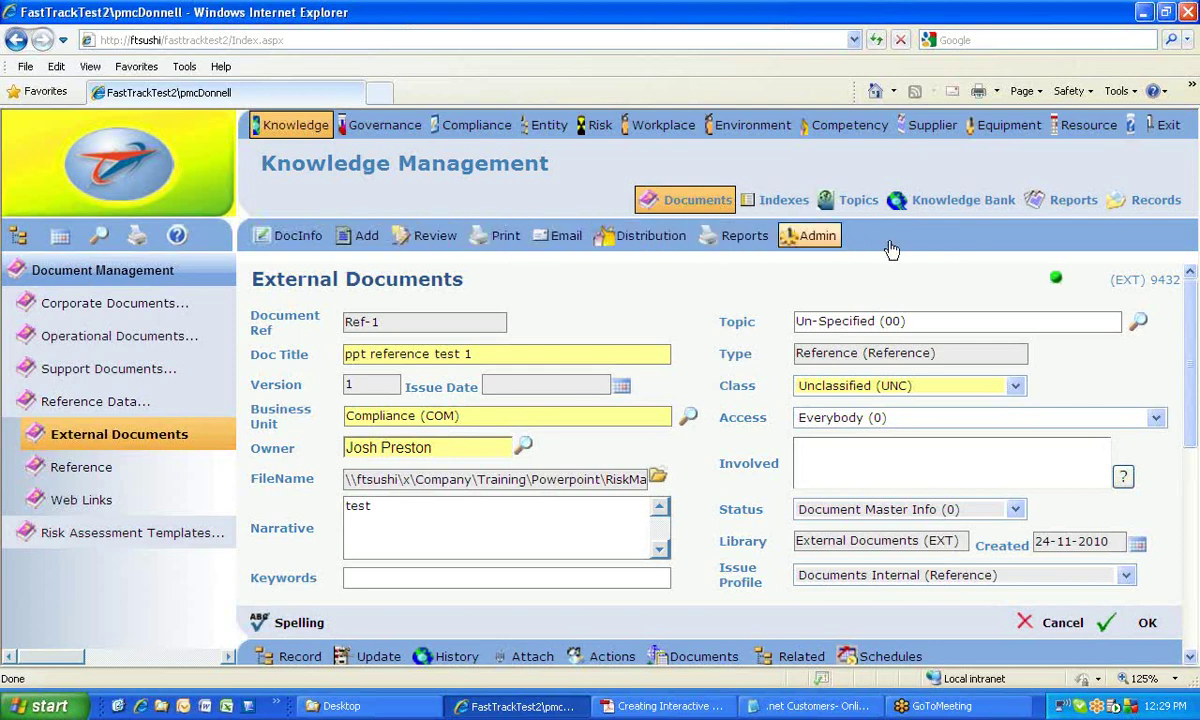
{"action": "left_click", "coordinate": [688, 197]}
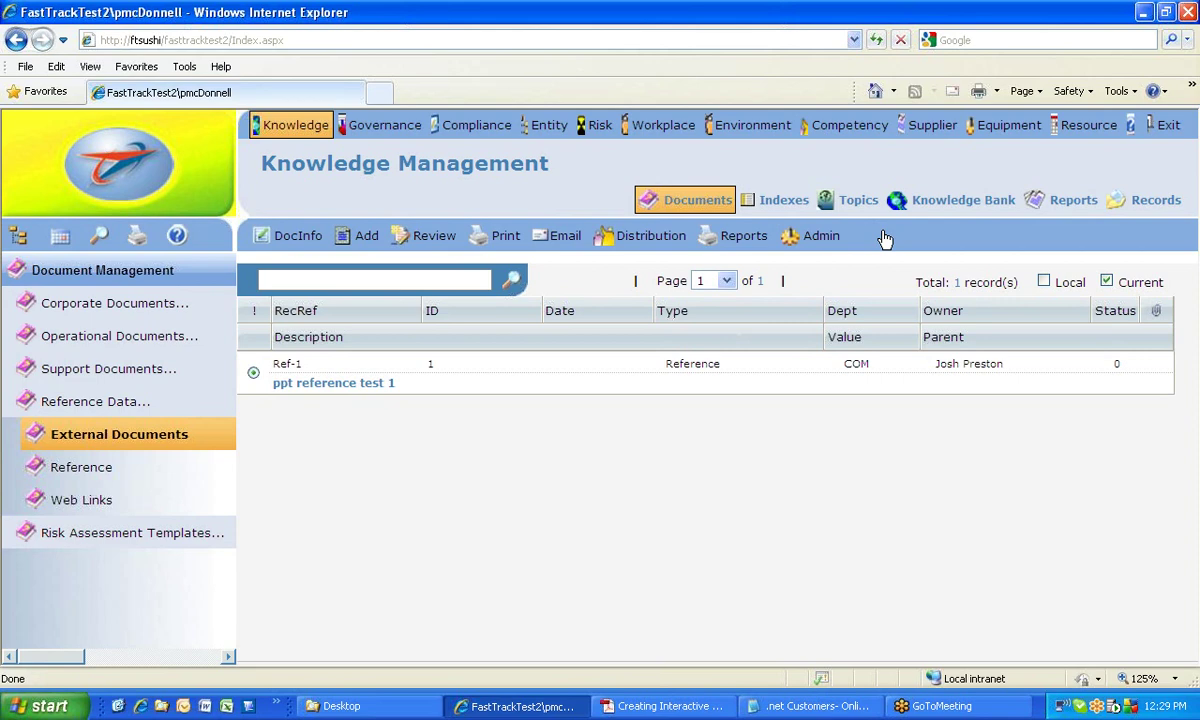
- Examine the document information form of "ppt reference test 1", including its history, attachment and schedule options below the form
{"action": "left_click", "coordinate": [282, 240]}
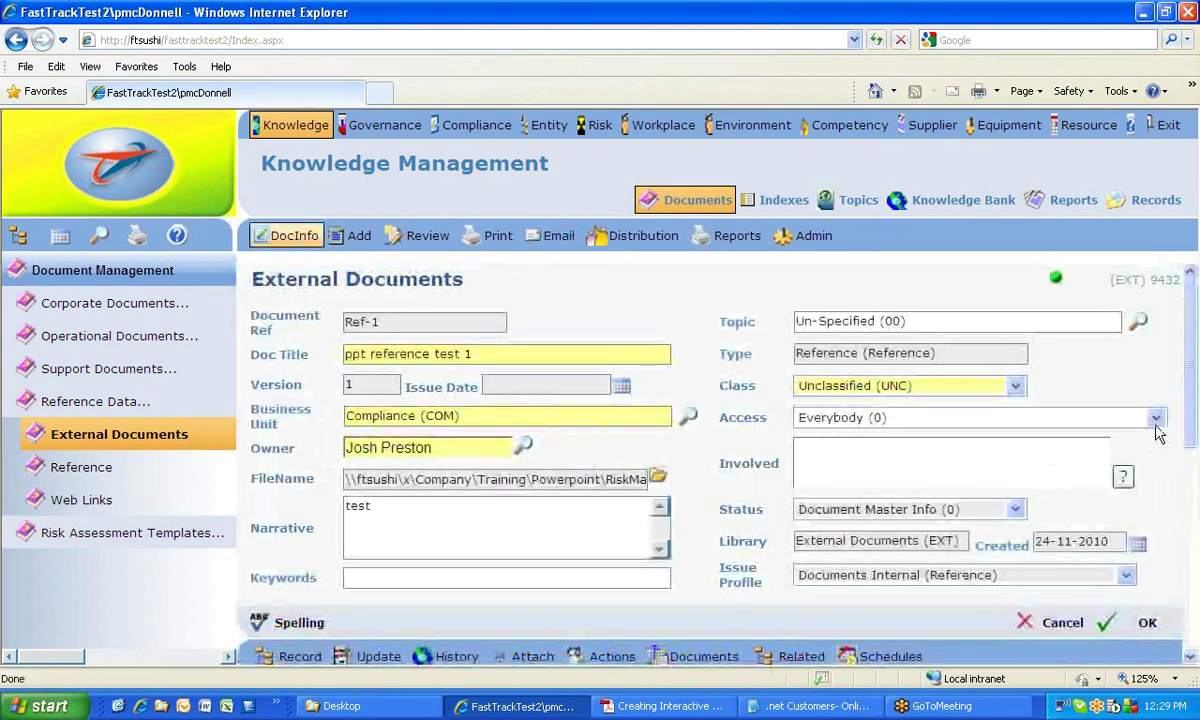
{"action": "scroll", "coordinate": [1190, 443], "scroll_direction": "down", "scroll_amount": 1}
{"action": "scroll", "coordinate": [1190, 443], "scroll_direction": "down", "scroll_amount": 2}
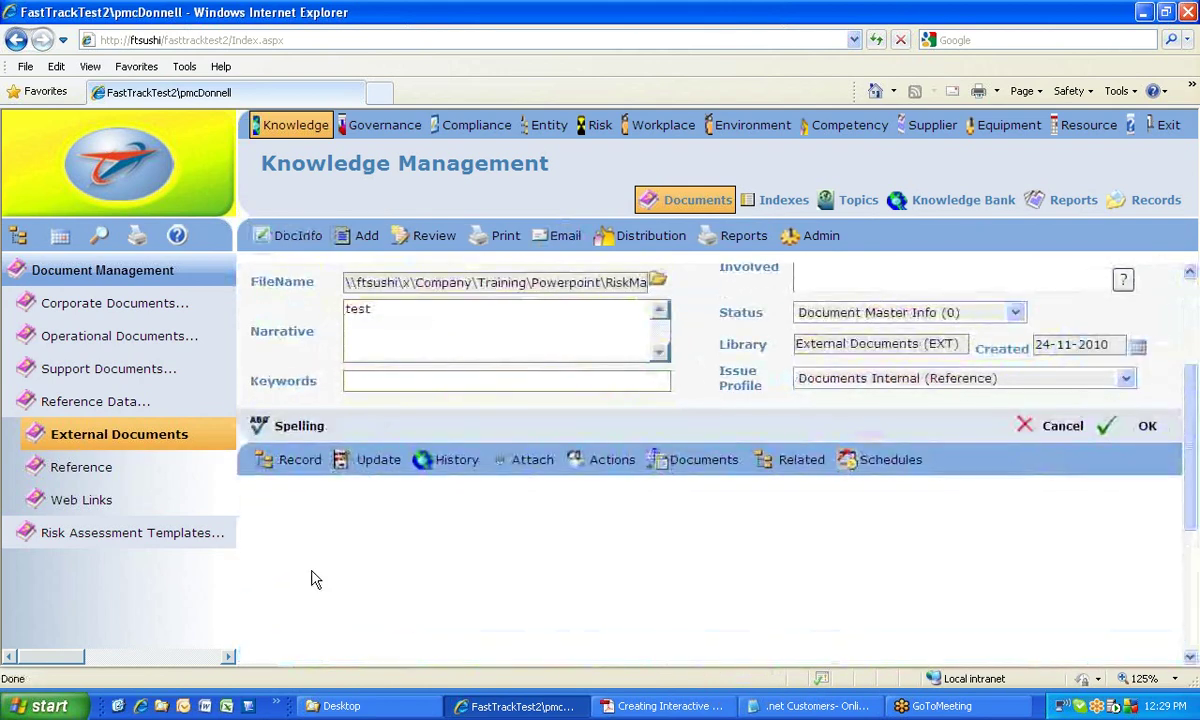
{"action": "mouse_move", "coordinate": [375, 470]}
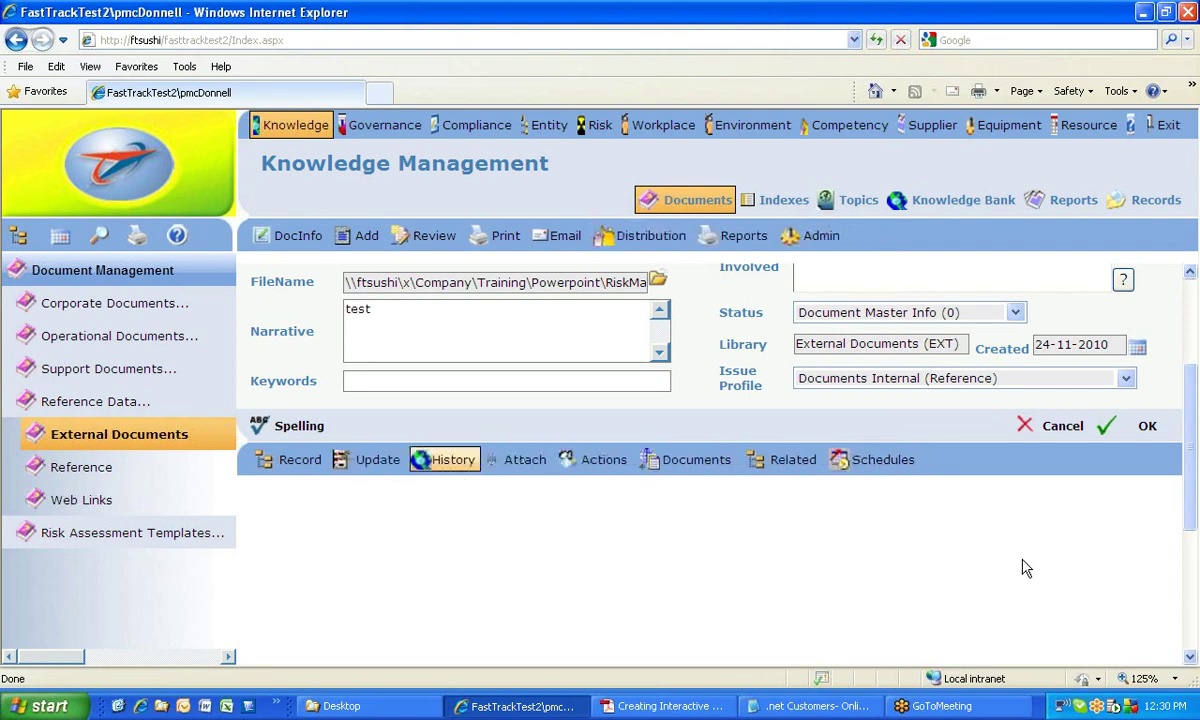
{"action": "scroll", "coordinate": [1195, 400], "scroll_direction": "up", "scroll_amount": 4}
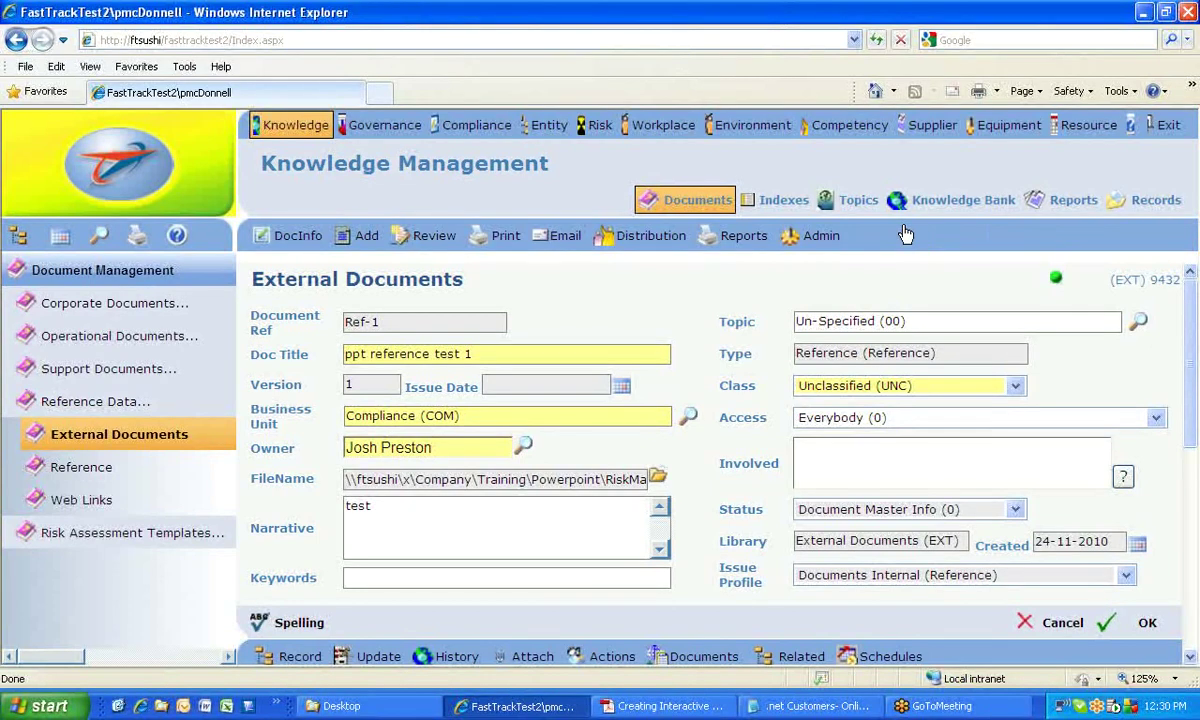
- View the administration options for the external document, and return to the External Documents list
{"action": "left_click", "coordinate": [806, 237]}
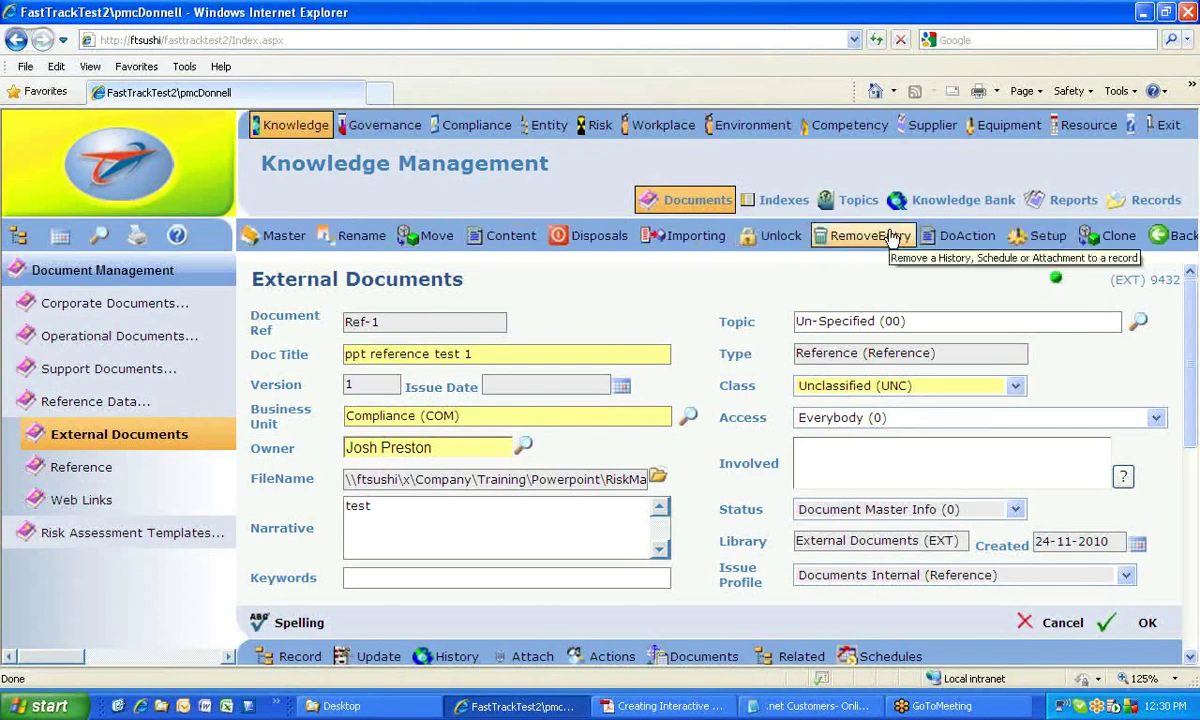
{"action": "left_click", "coordinate": [1164, 238]}
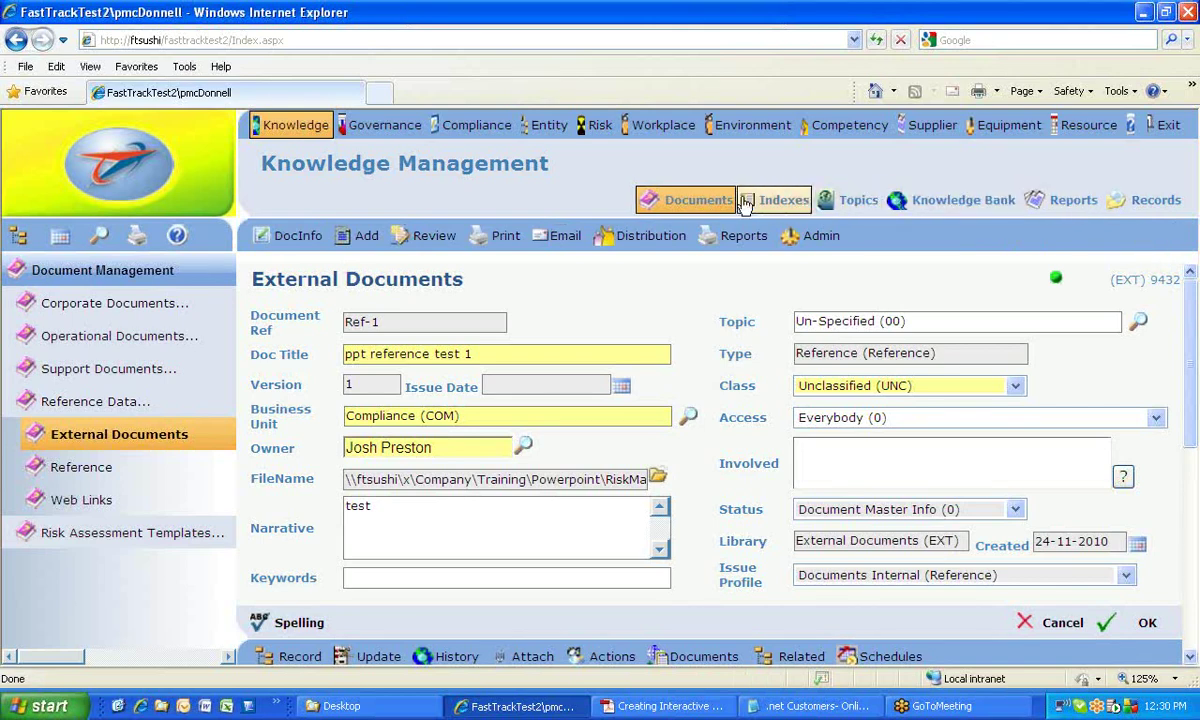
{"action": "left_click", "coordinate": [697, 203]}
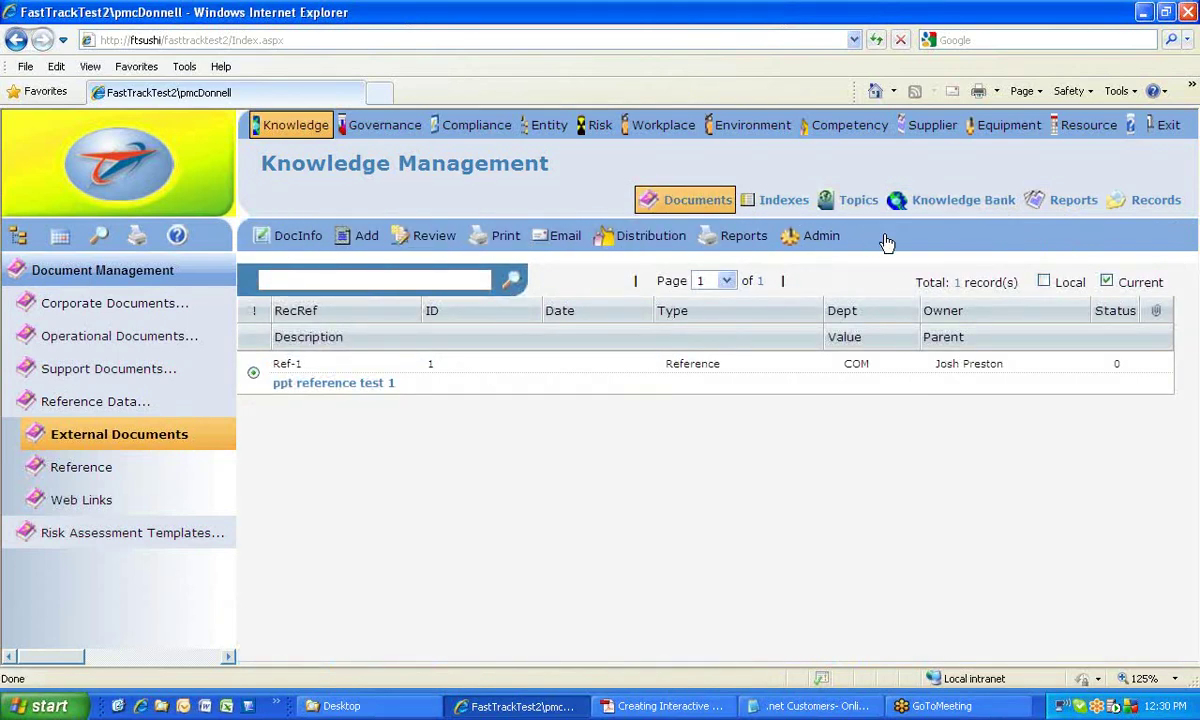
{"action": "left_click", "coordinate": [347, 240]}
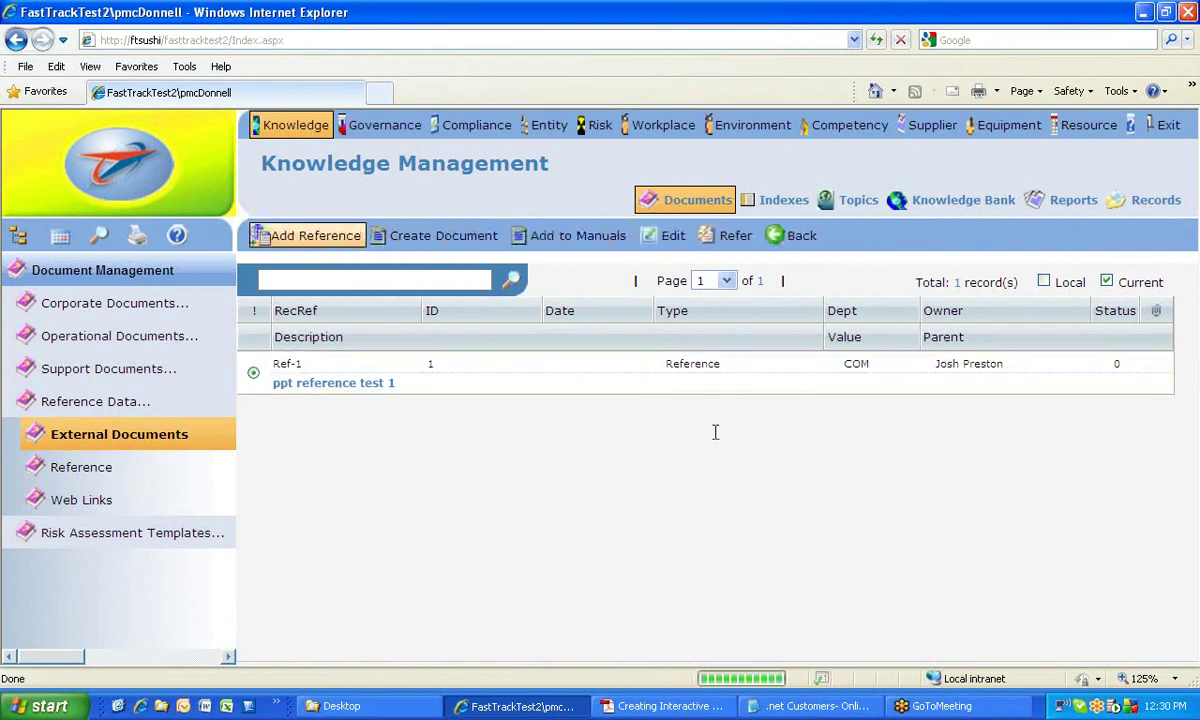
{"action": "left_click", "coordinate": [425, 243]}
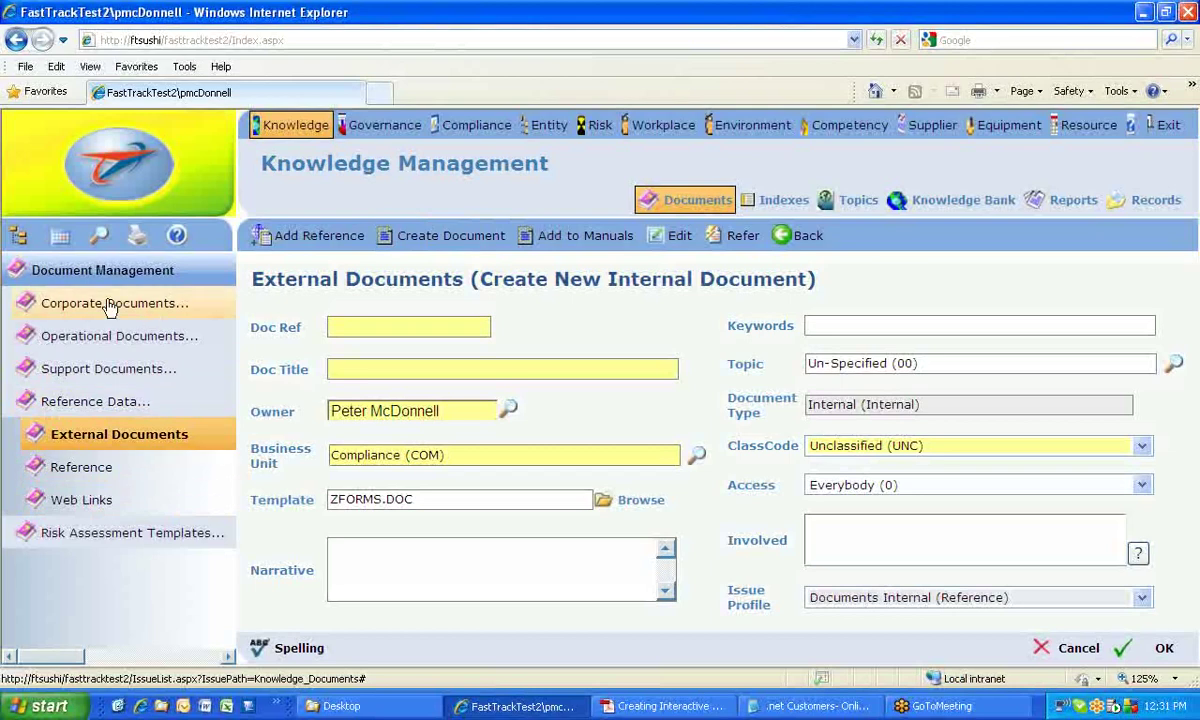
{"action": "left_click", "coordinate": [699, 201]}
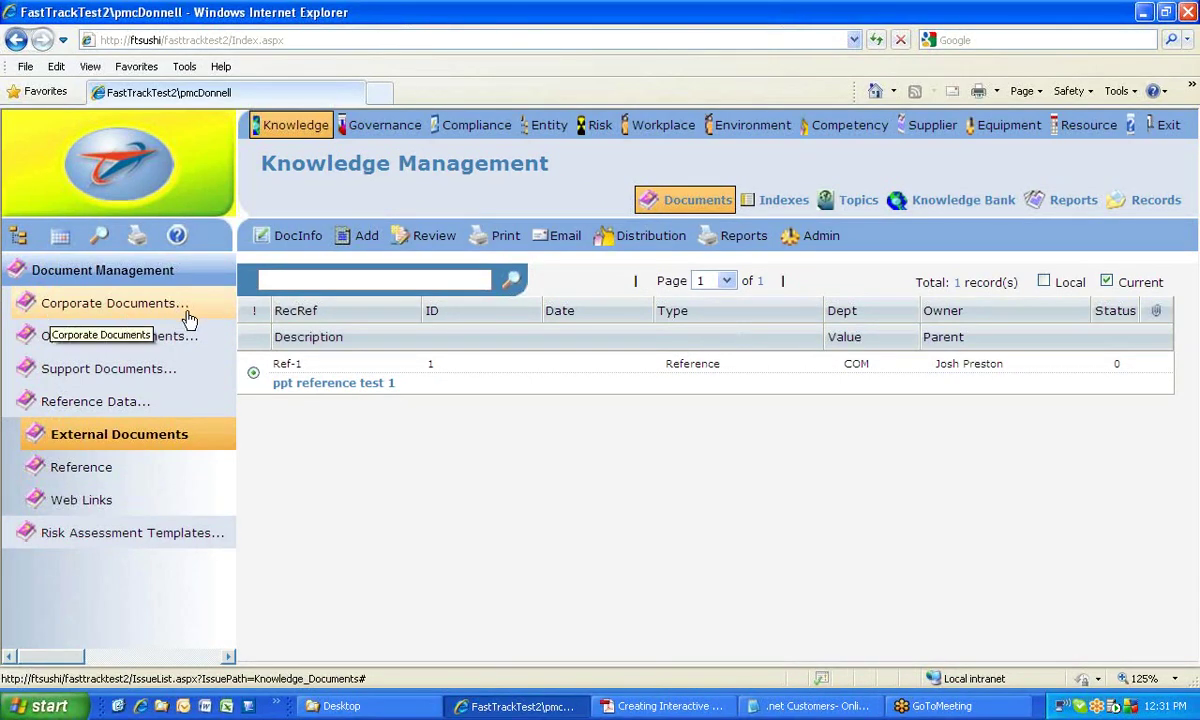
- Browse the document libraries Corporate Documents, Operational Documents, Support Documents and Reference Data
{"action": "left_click", "coordinate": [88, 304]}
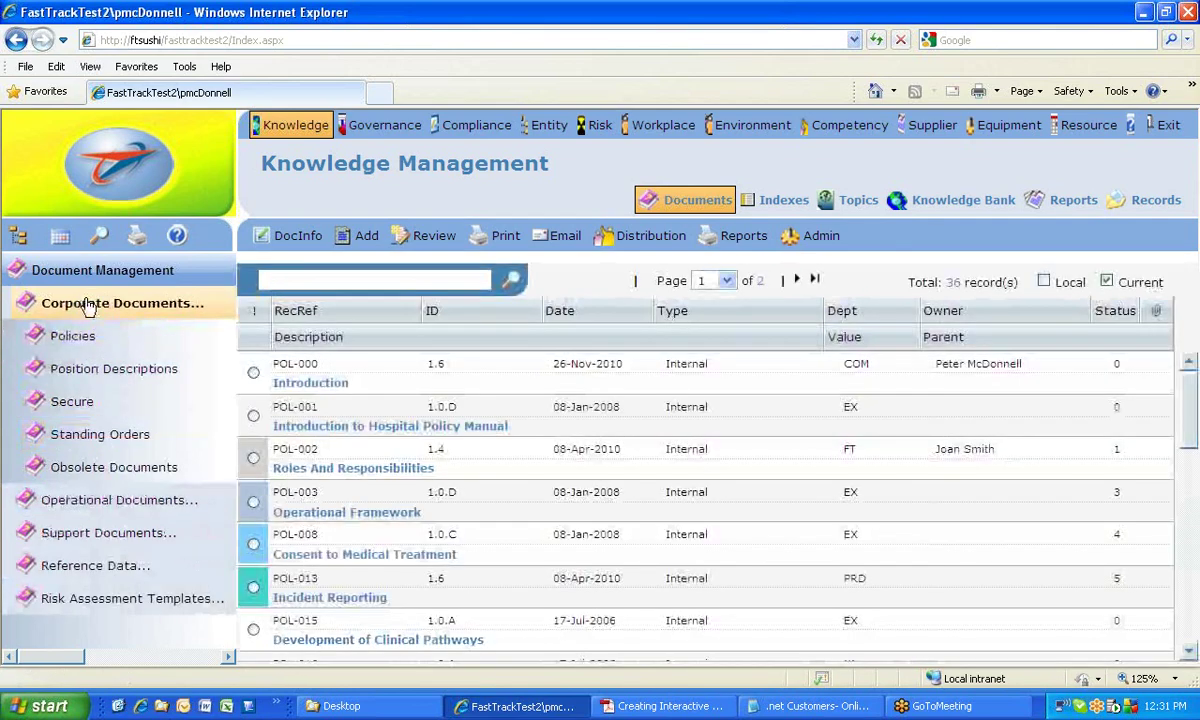
{"action": "left_click", "coordinate": [79, 500]}
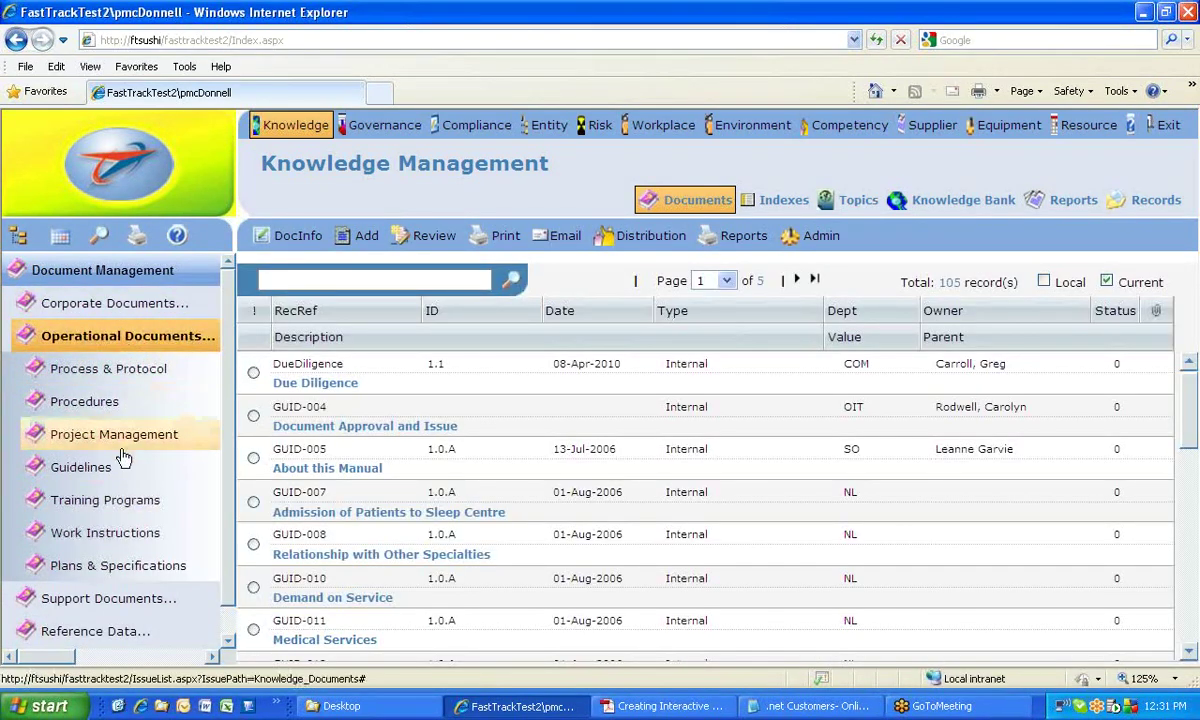
{"action": "left_click", "coordinate": [105, 597]}
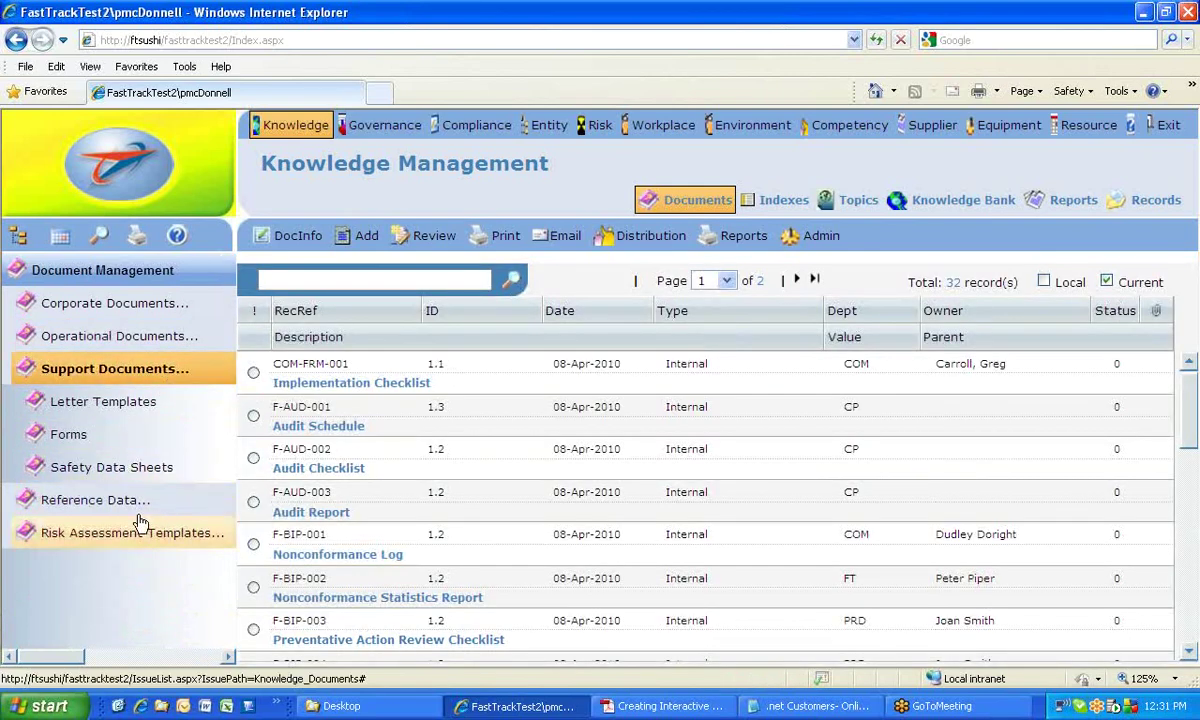
{"action": "left_click", "coordinate": [104, 510]}
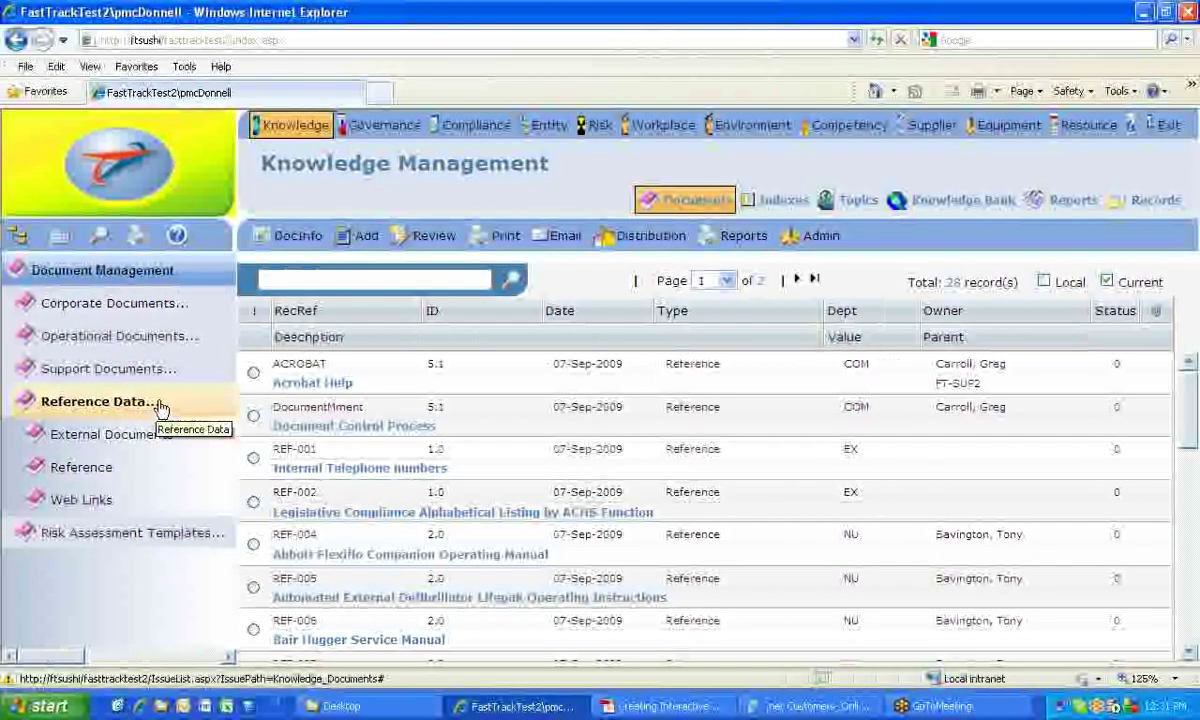
- Start a new internal document under Corporate Documents, Policies, and title it "Training Test"
{"action": "left_click", "coordinate": [135, 303]}
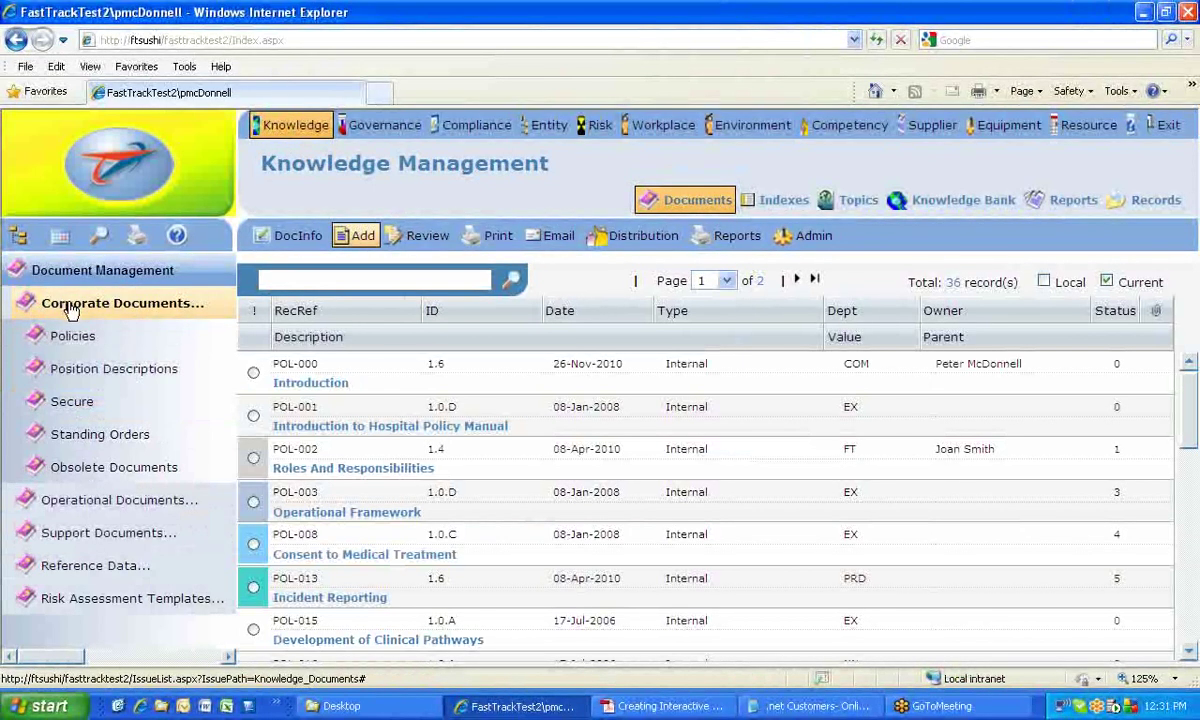
{"action": "left_click", "coordinate": [55, 339]}
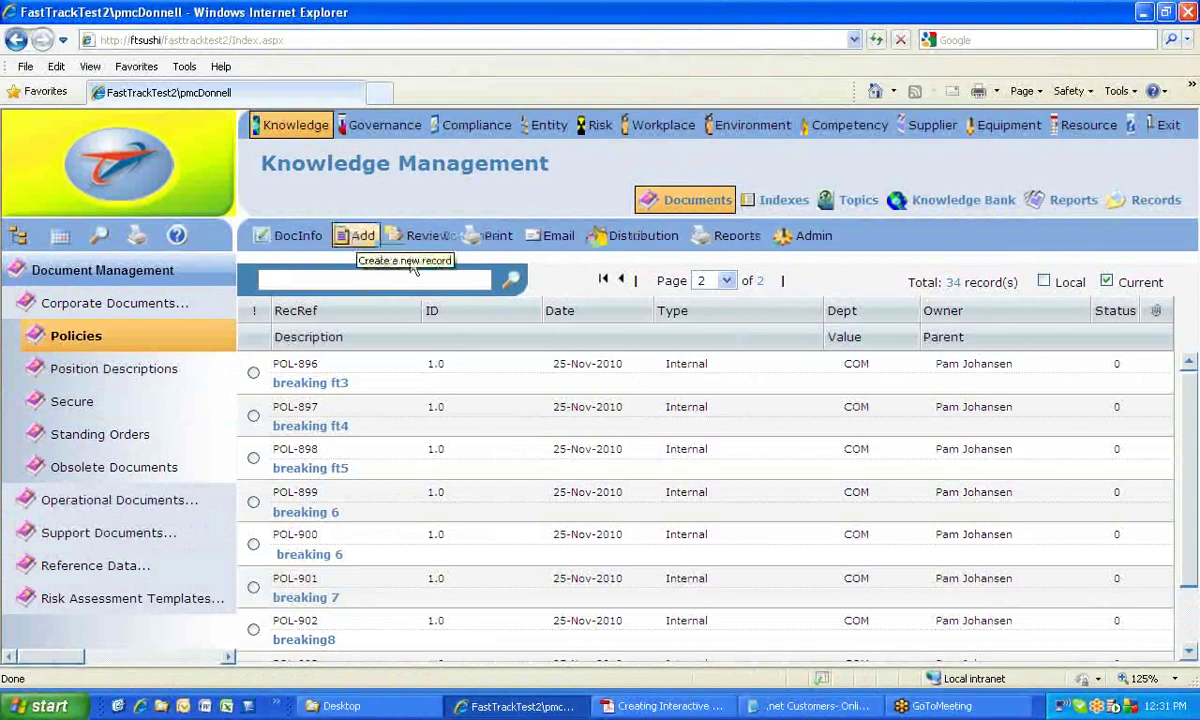
{"action": "left_click", "coordinate": [366, 236]}
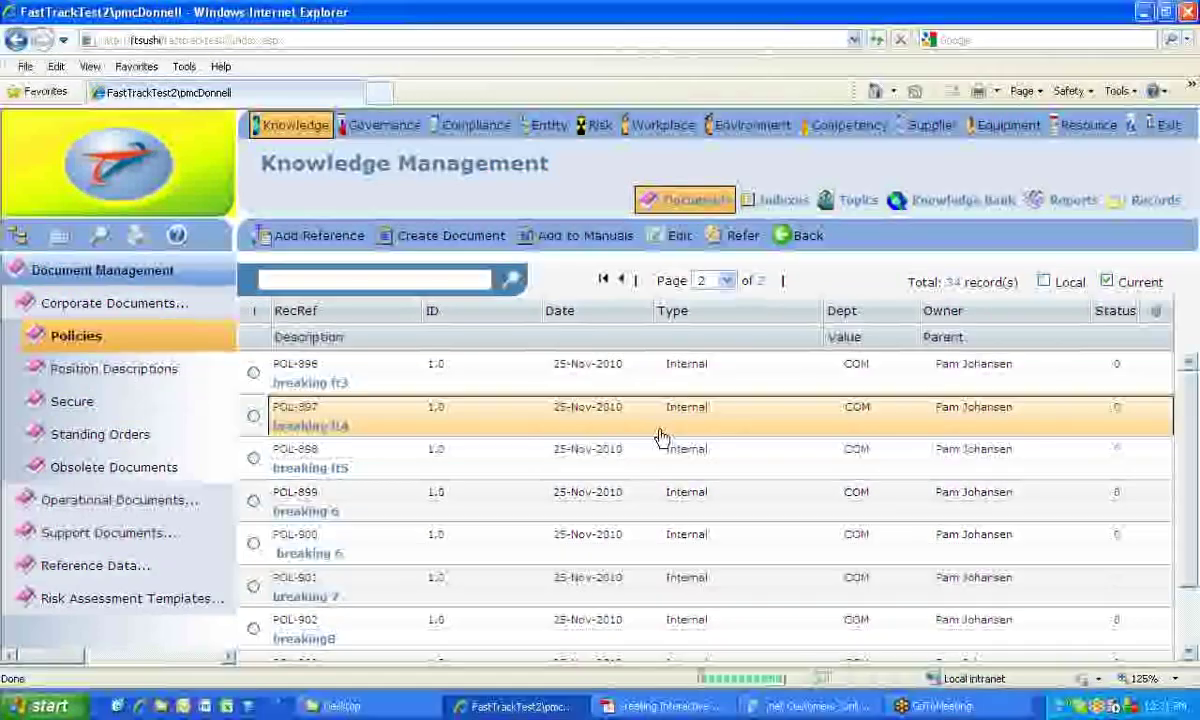
{"action": "left_click", "coordinate": [446, 237]}
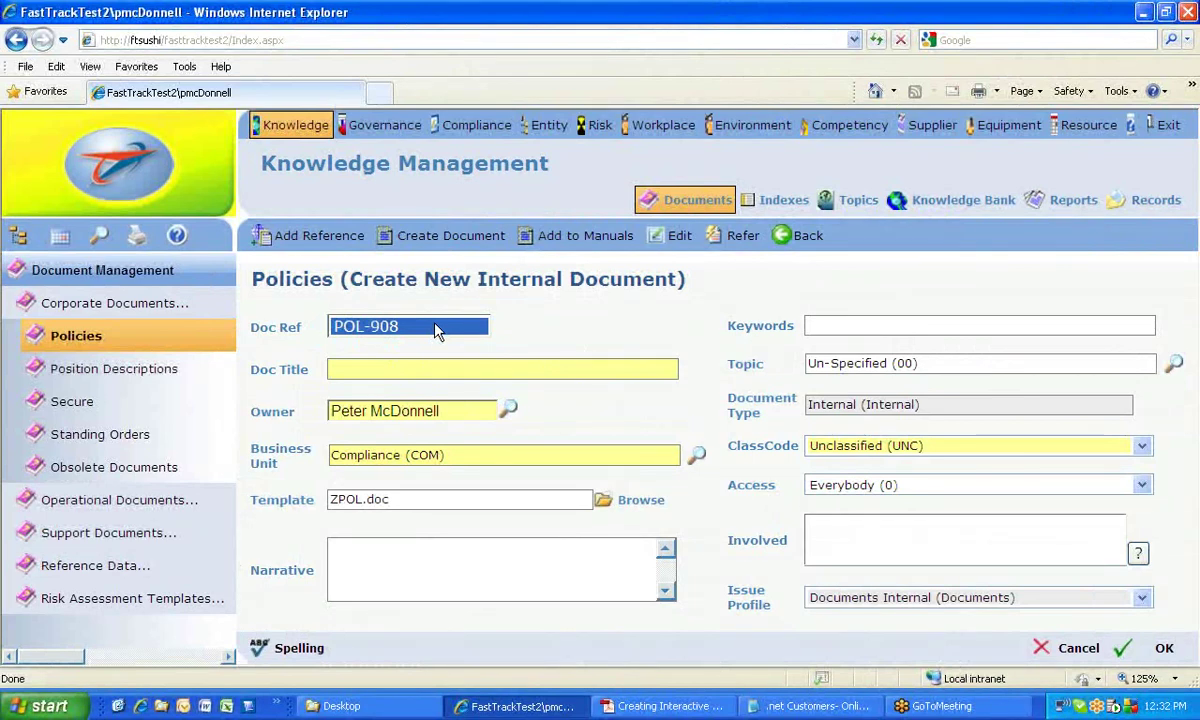
{"action": "left_click", "coordinate": [349, 368]}
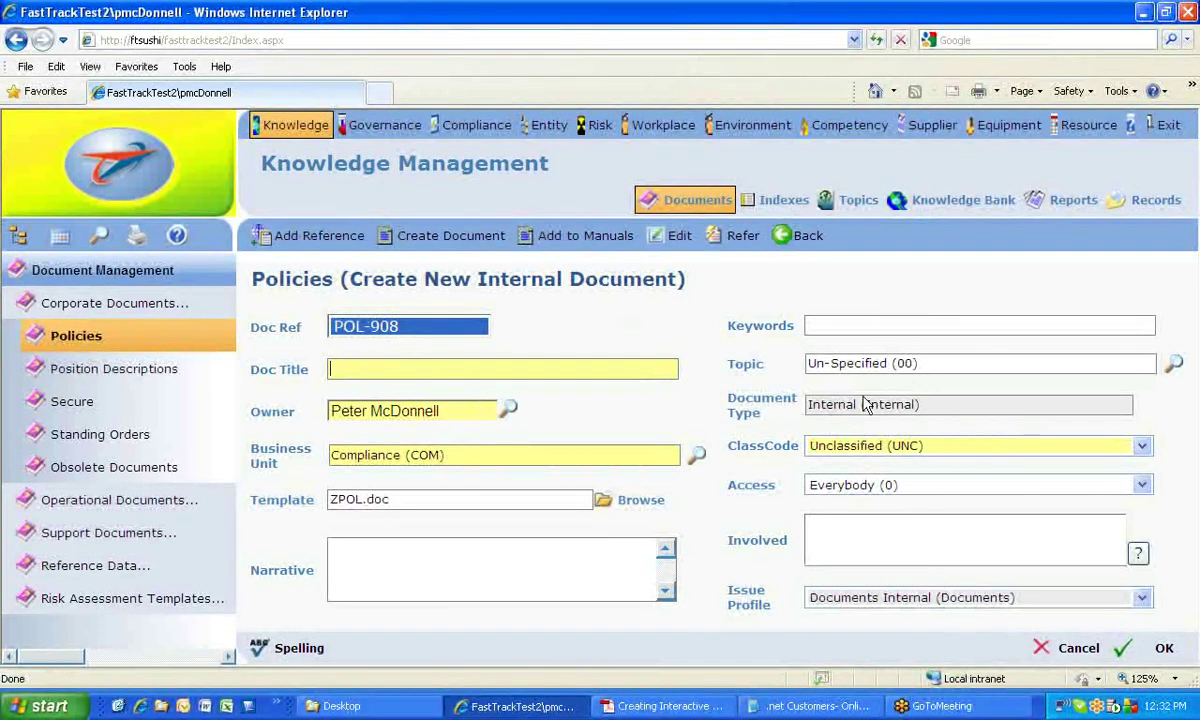
{"action": "left_click", "coordinate": [349, 368]}
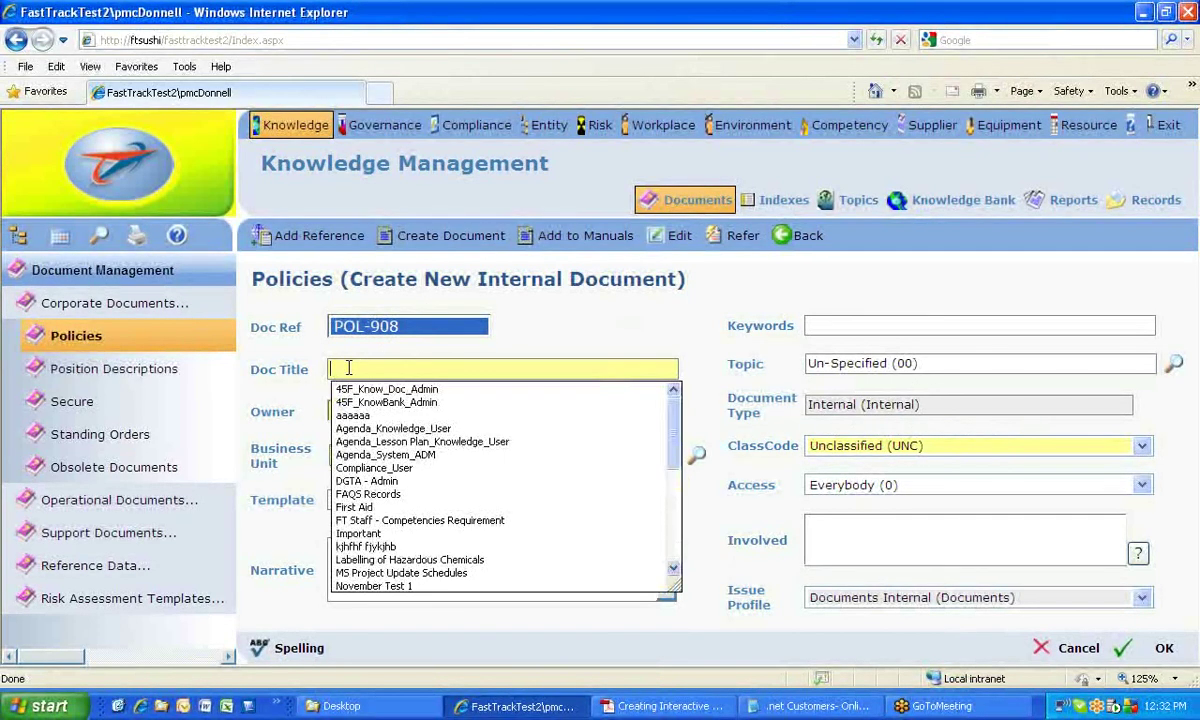
{"action": "type", "text": "Training Test"}
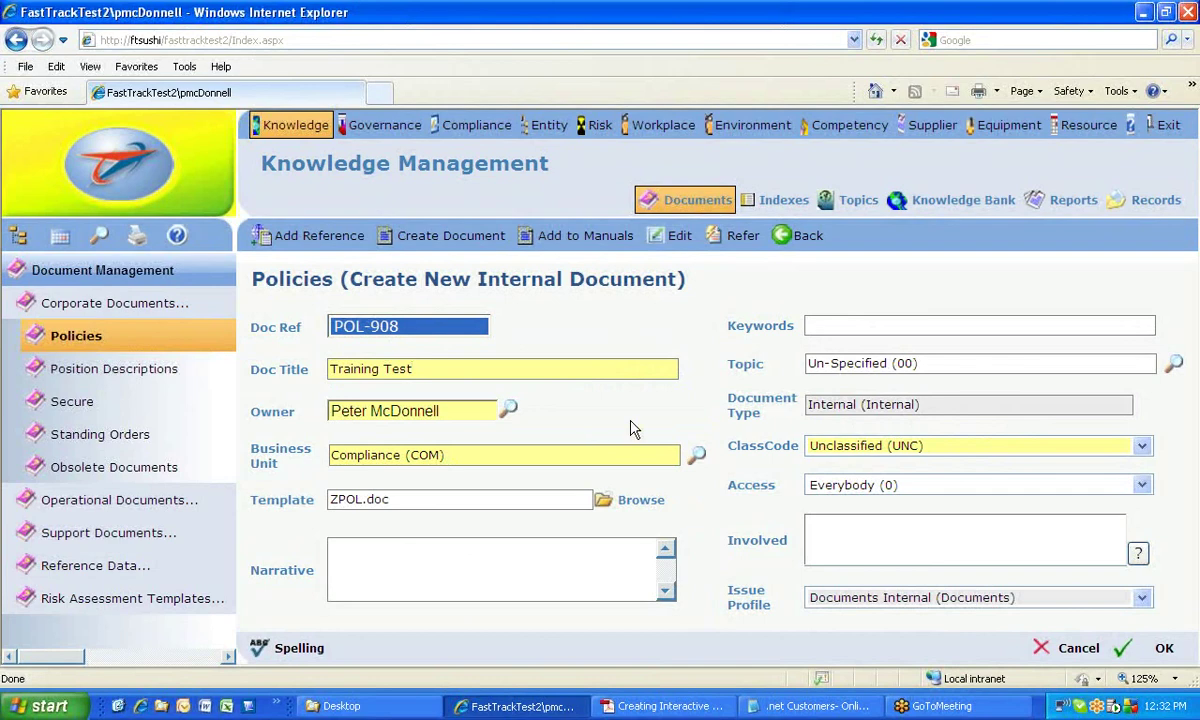
- Look through the Finance & Corporate Services branch of the owner selection, including Finance, and cancel without choosing anyone
{"action": "left_click", "coordinate": [510, 413]}
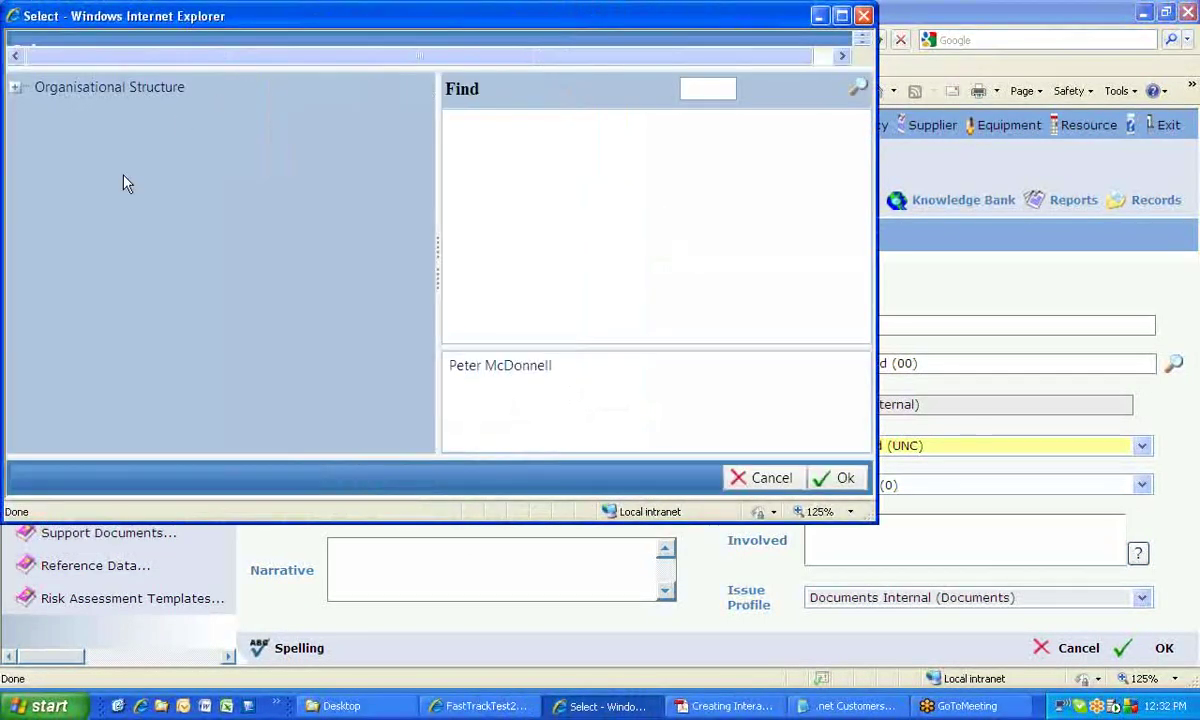
{"action": "left_click", "coordinate": [15, 87]}
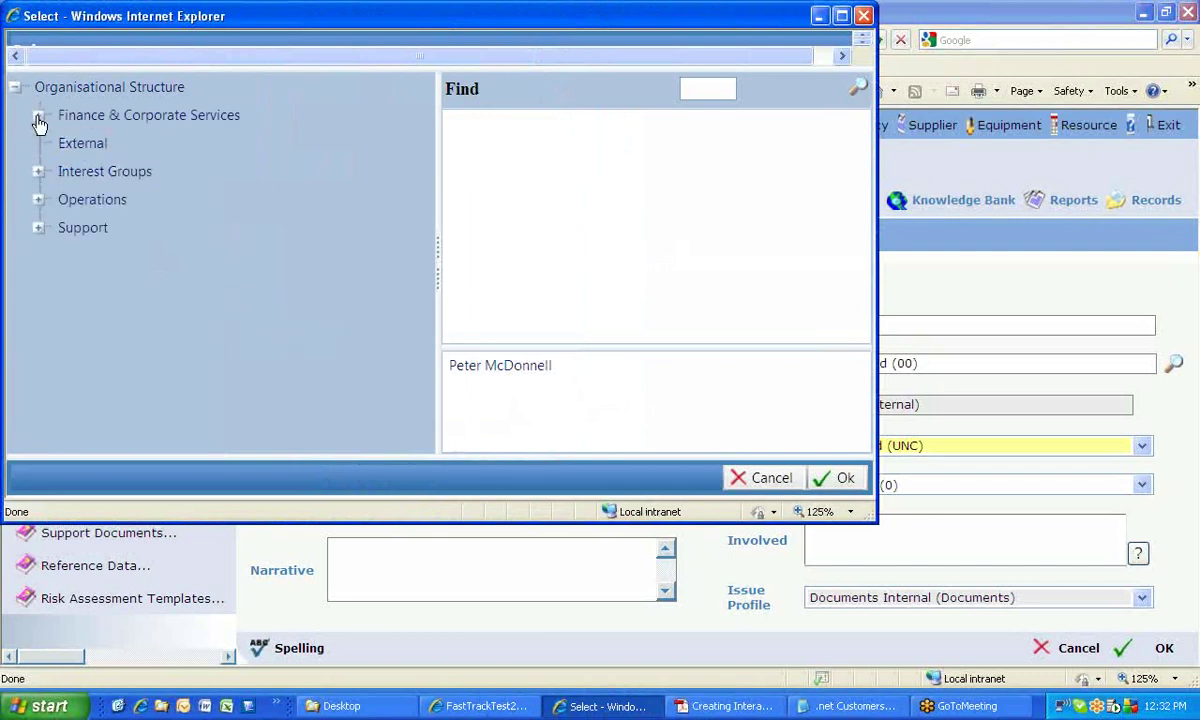
{"action": "left_click", "coordinate": [38, 116]}
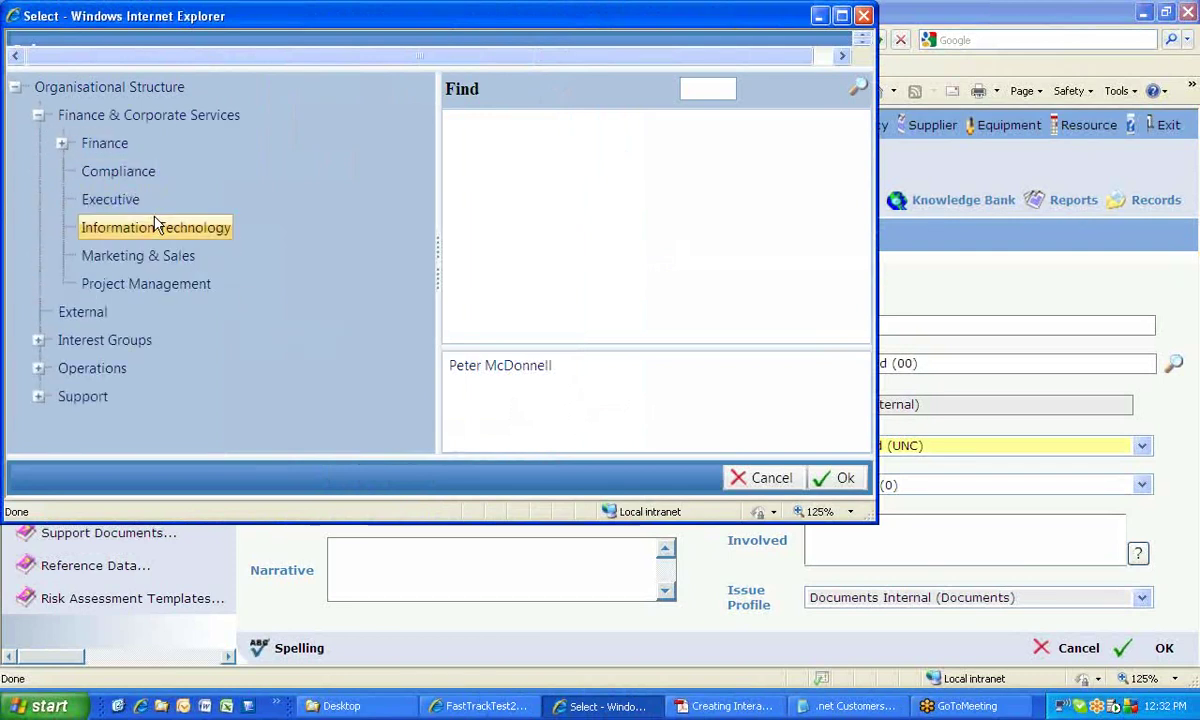
{"action": "left_click", "coordinate": [61, 143]}
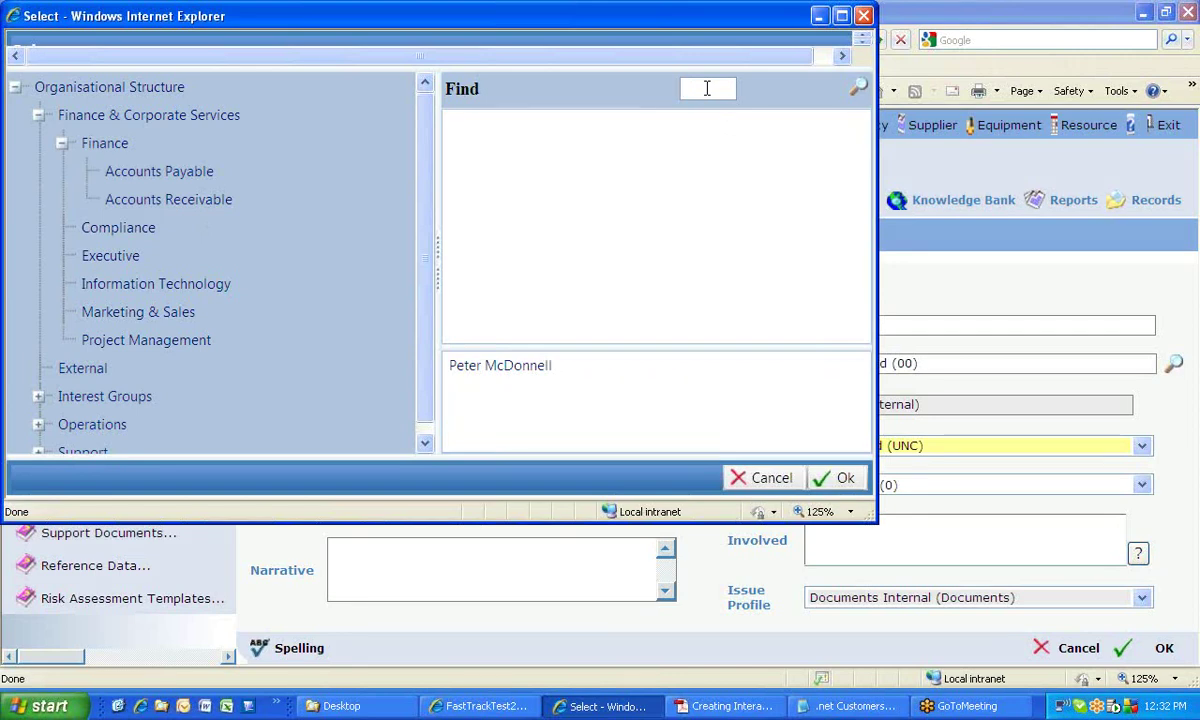
{"action": "left_click", "coordinate": [765, 478]}
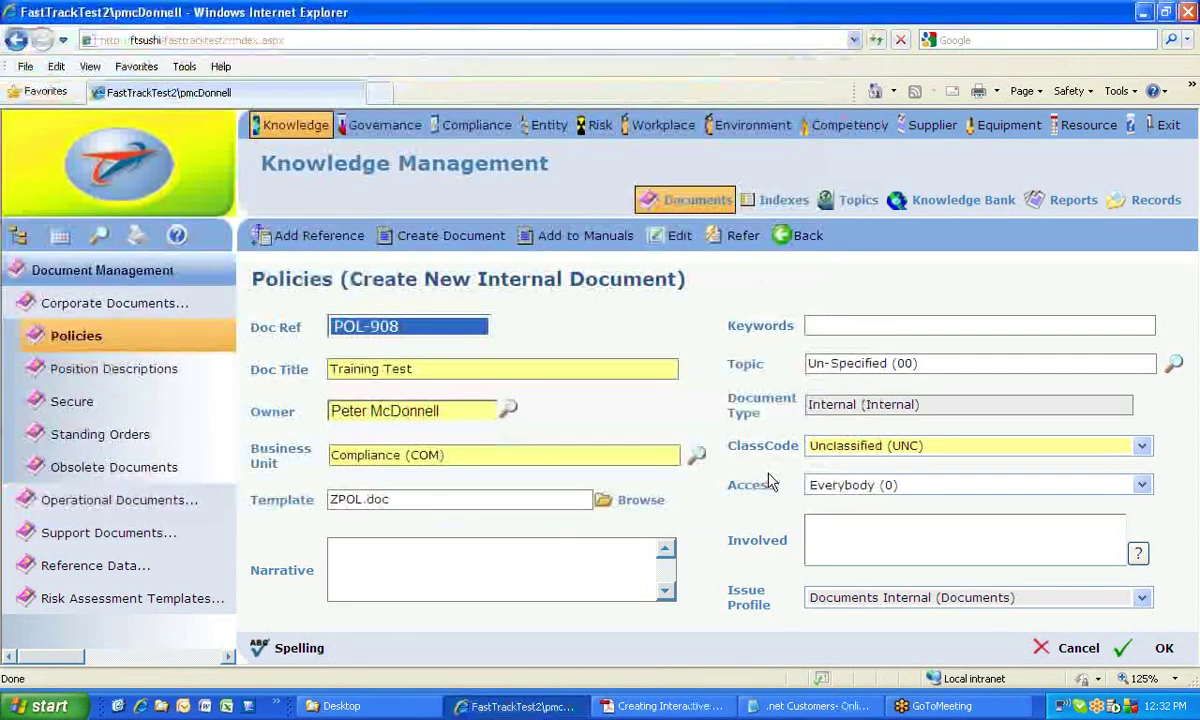
- Set the new policy document's business unit to Finance (ACC)
{"action": "left_click", "coordinate": [697, 455]}
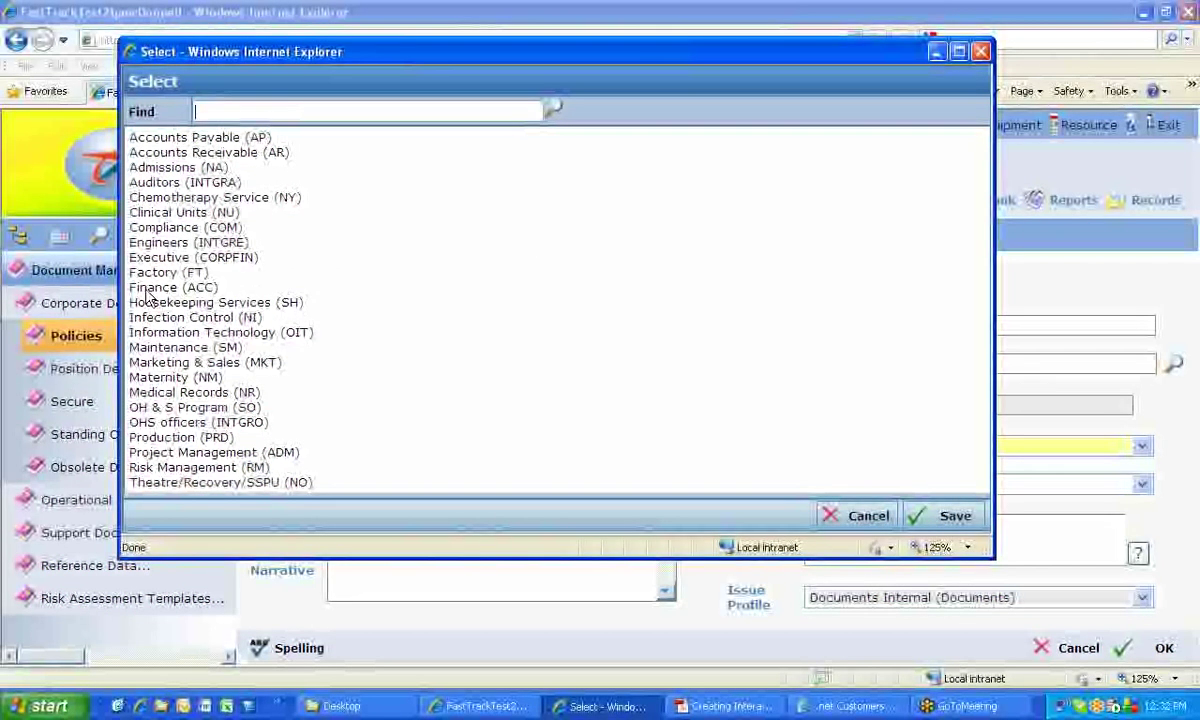
{"action": "left_click", "coordinate": [170, 287]}
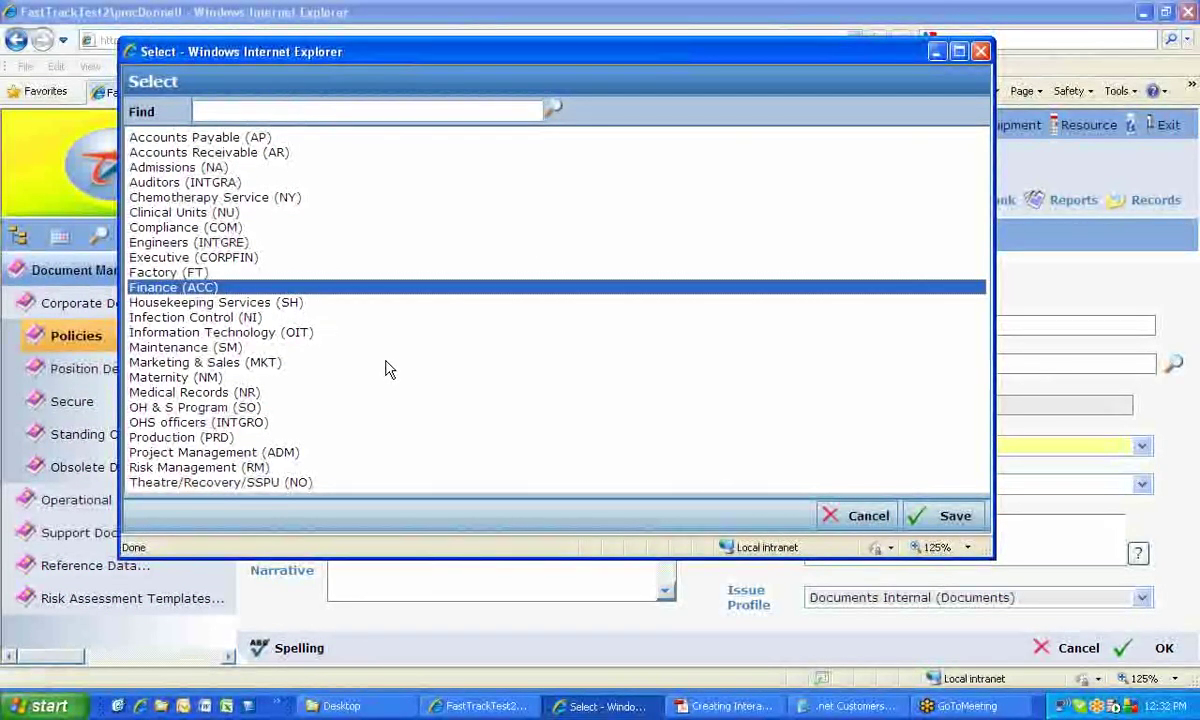
{"action": "left_click", "coordinate": [952, 516]}
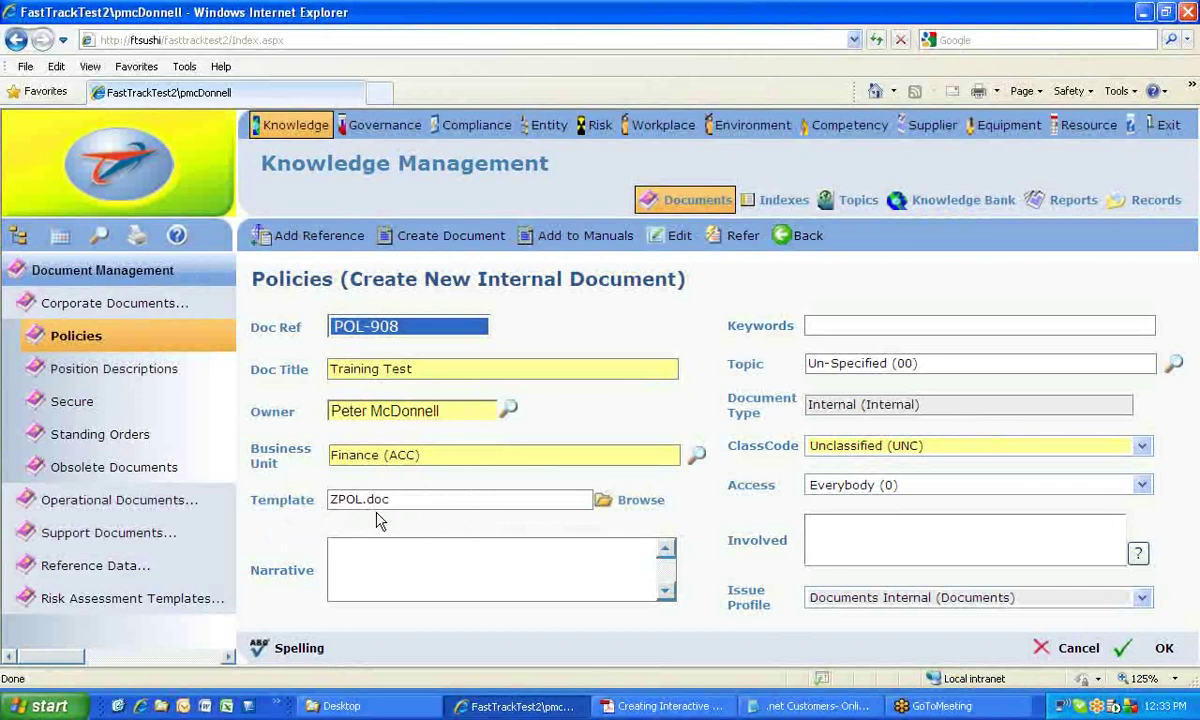
- Look through the files in the Templates folder for the document template, and close the file browser without choosing one
{"action": "left_click", "coordinate": [641, 503]}
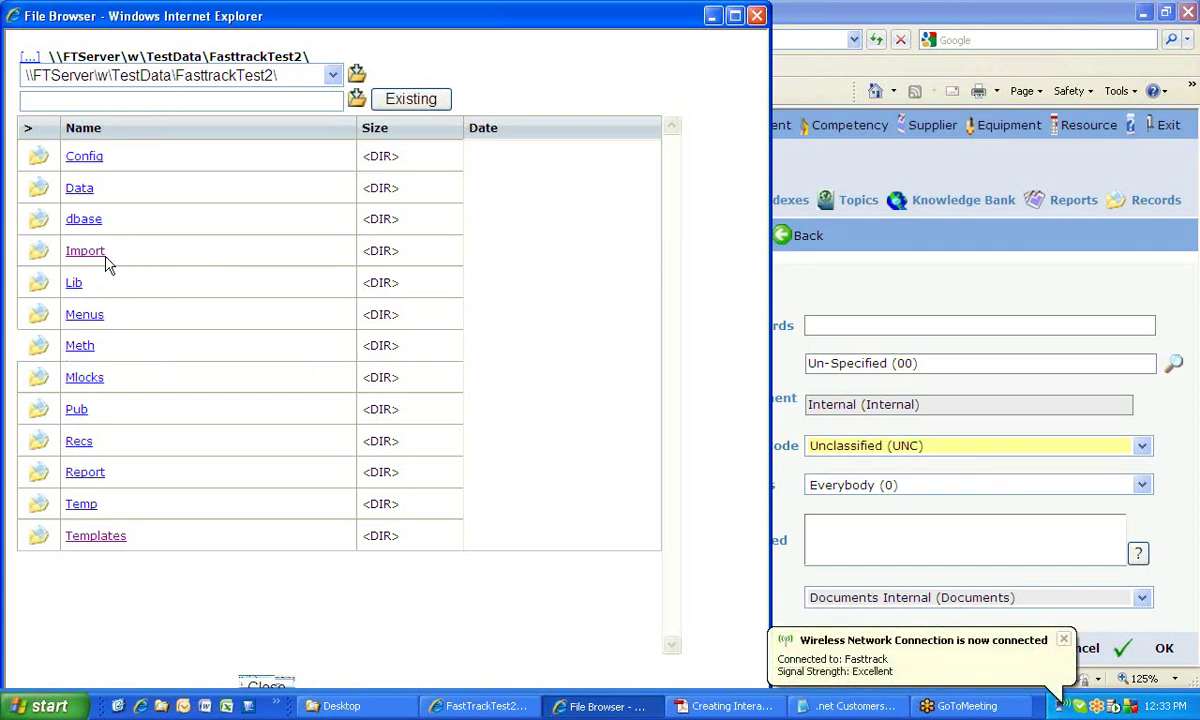
{"action": "left_click", "coordinate": [95, 538]}
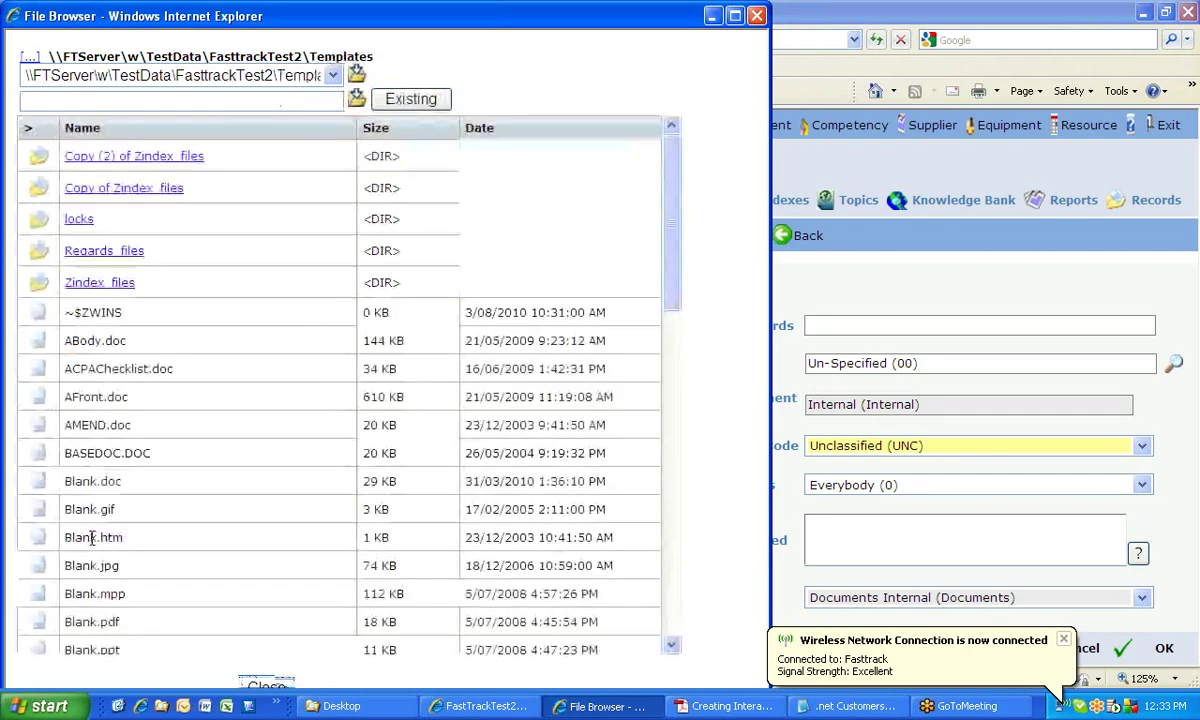
{"action": "left_click_drag", "start_coordinate": [675, 186], "coordinate": [672, 371]}
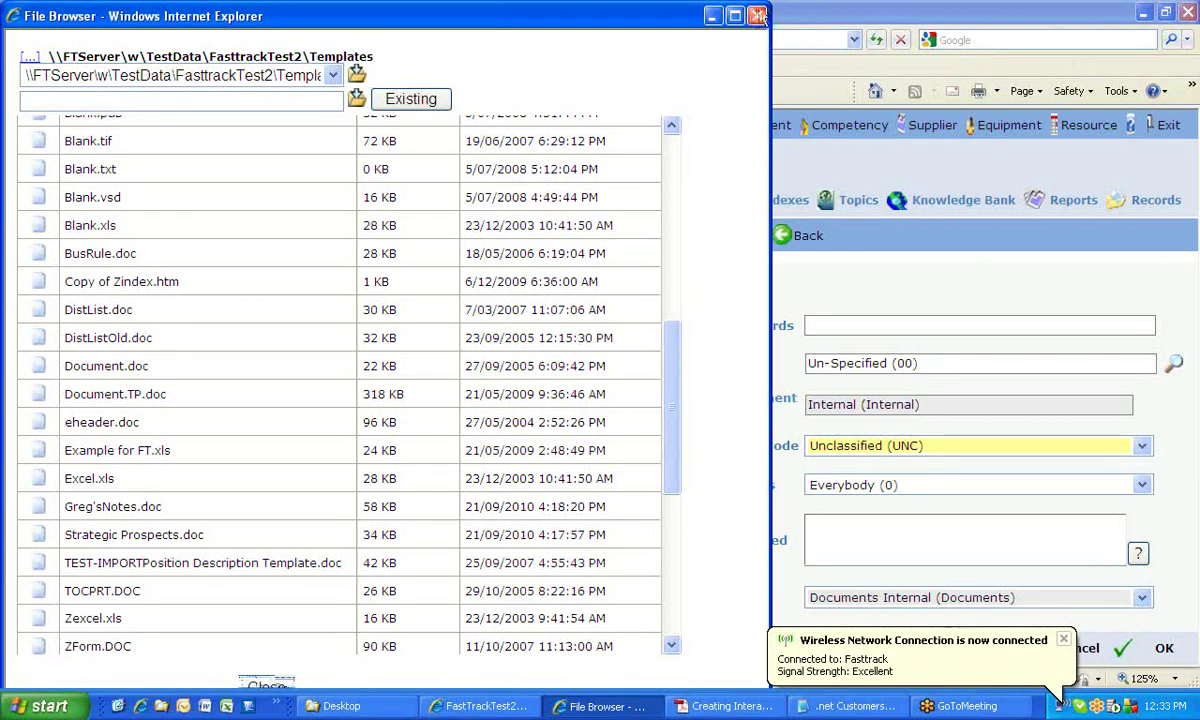
{"action": "left_click", "coordinate": [758, 16]}
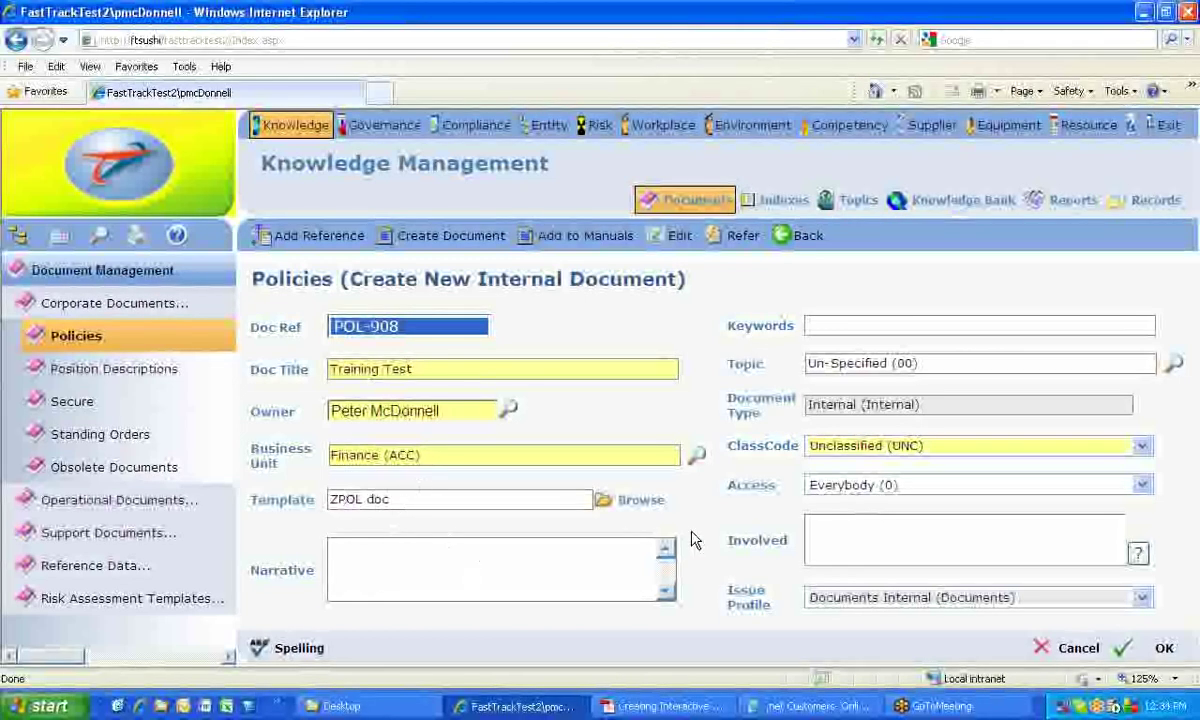
- Enter "Training, test, online" as the keywords of the new policy document
{"action": "left_click", "coordinate": [840, 325]}
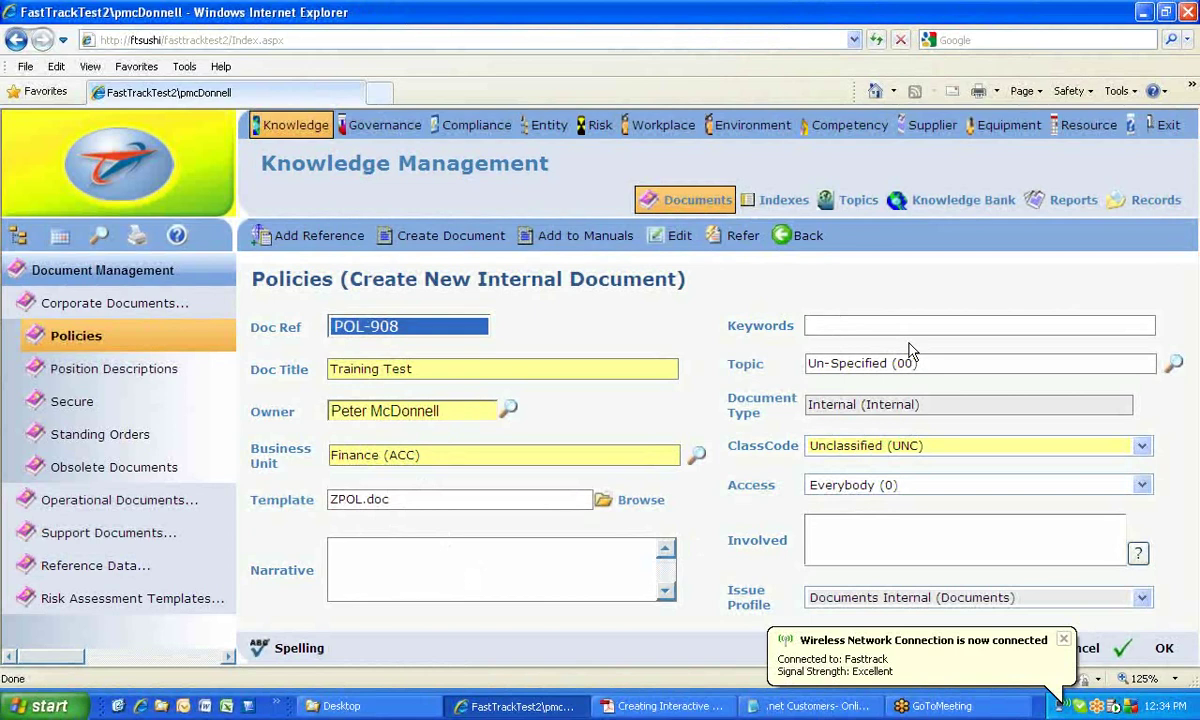
{"action": "type", "text": "Training, te"}
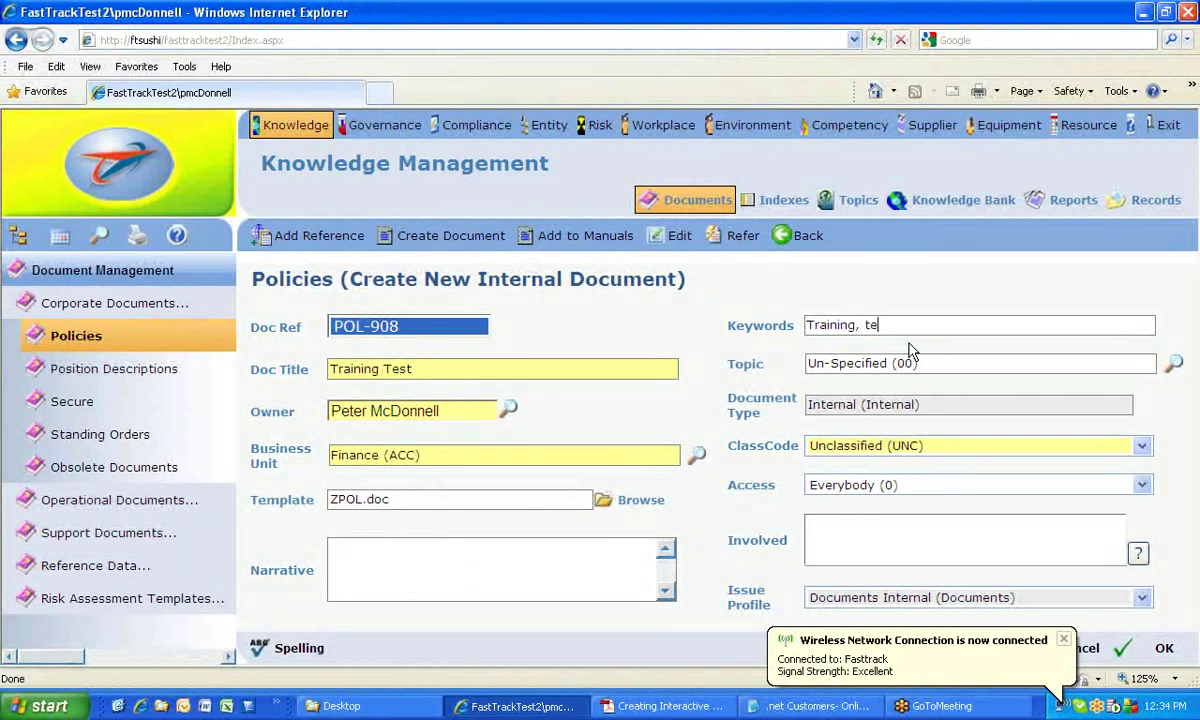
{"action": "type", "text": "st, online"}
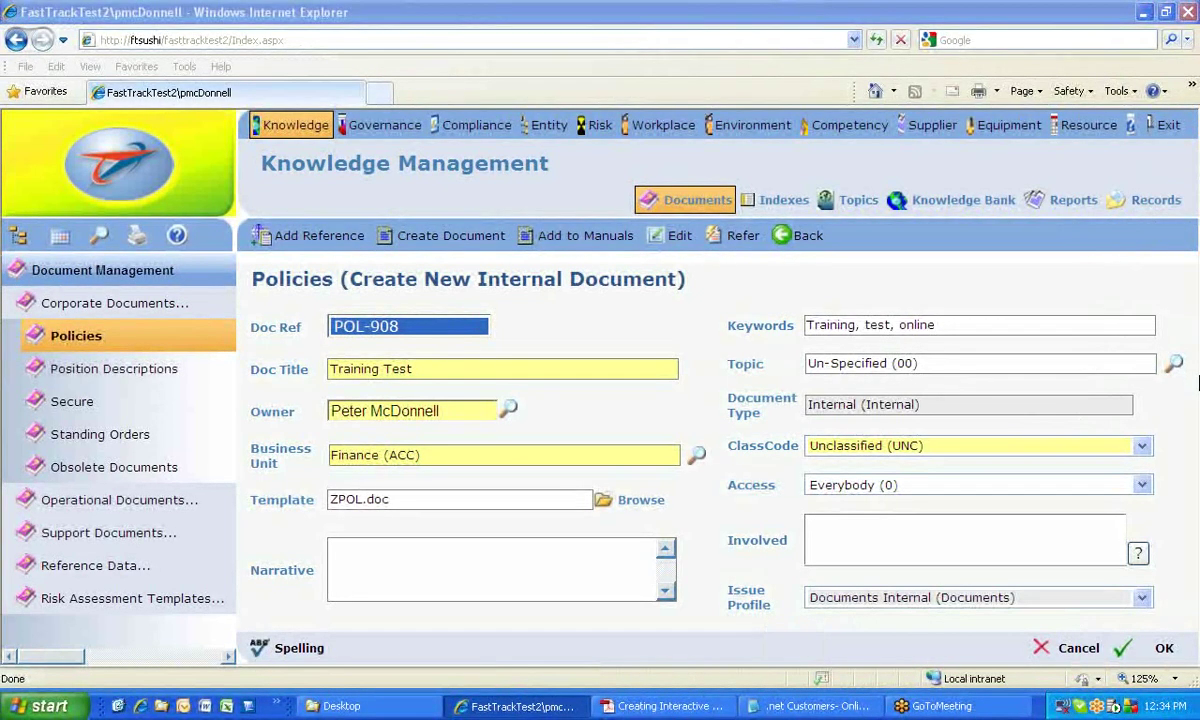
- Set the document's topic to Human Resources (HRS) from the Human Resource group, after looking at the Finance & Admin topics
{"action": "left_click", "coordinate": [1172, 362]}
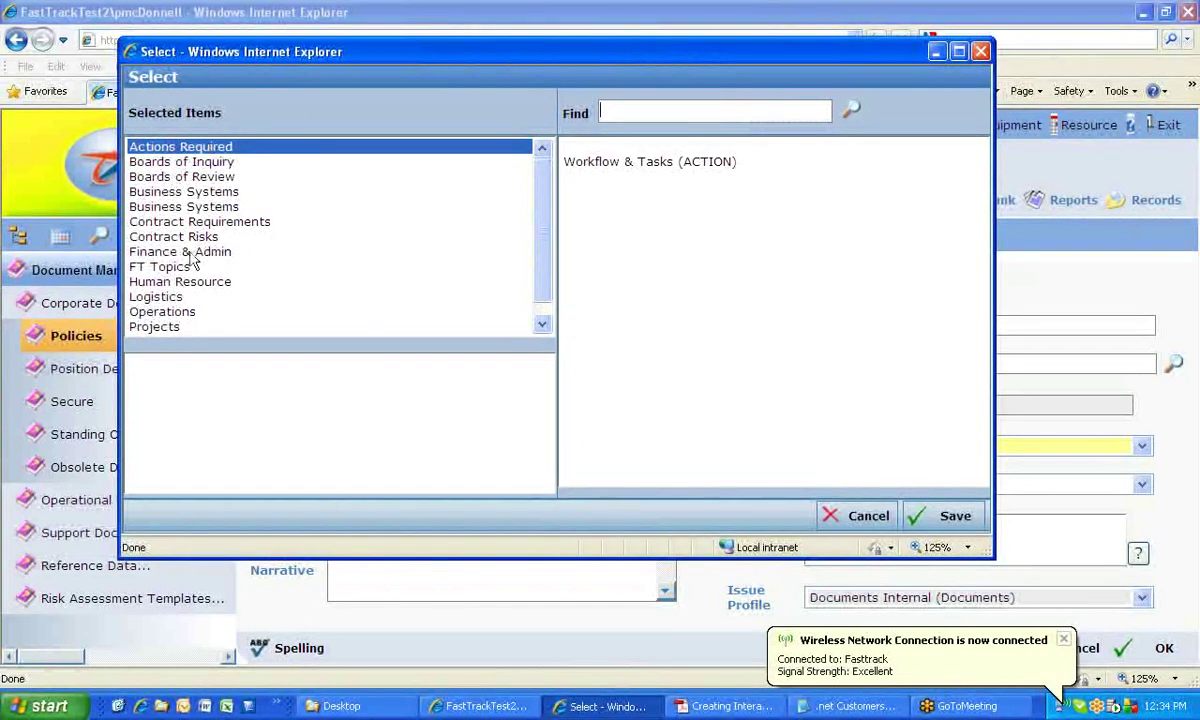
{"action": "left_click", "coordinate": [145, 255]}
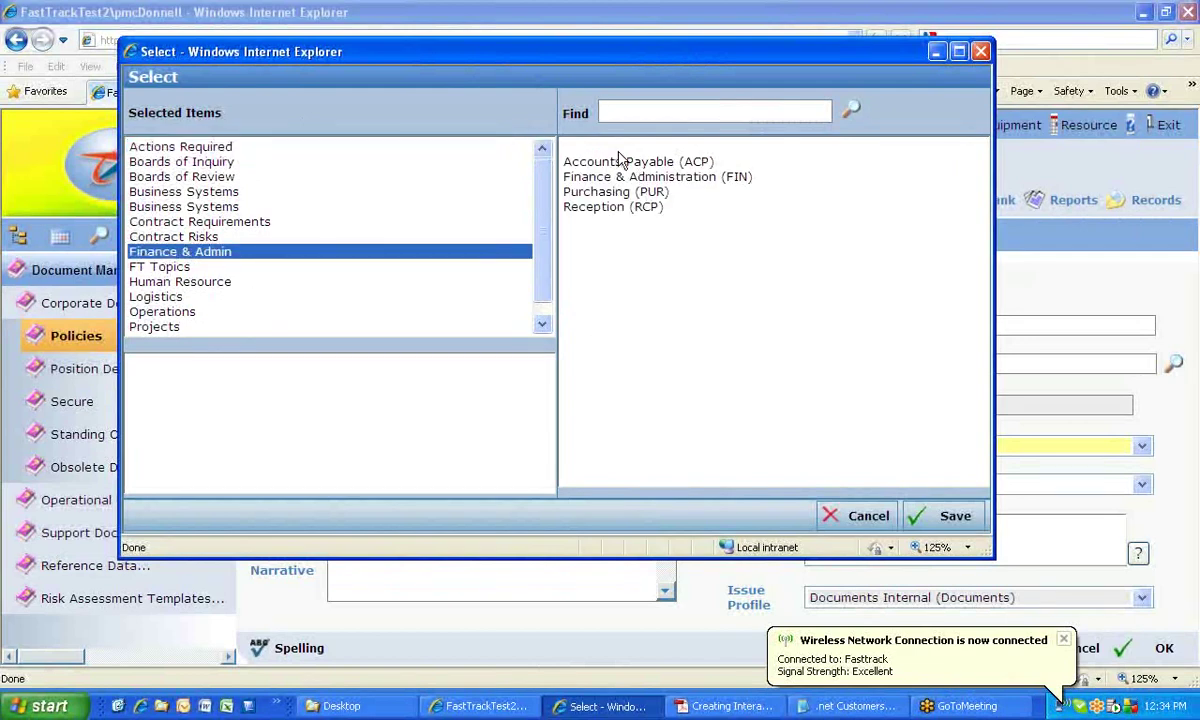
{"action": "left_click", "coordinate": [155, 284]}
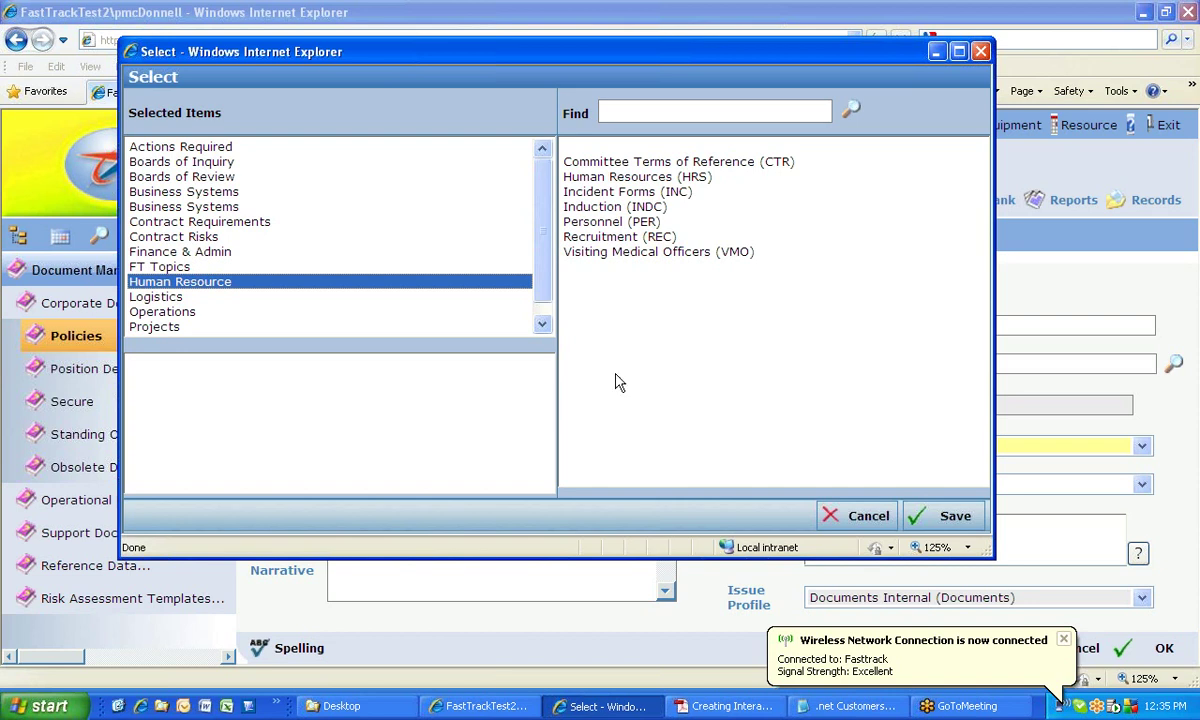
{"action": "left_click", "coordinate": [632, 180]}
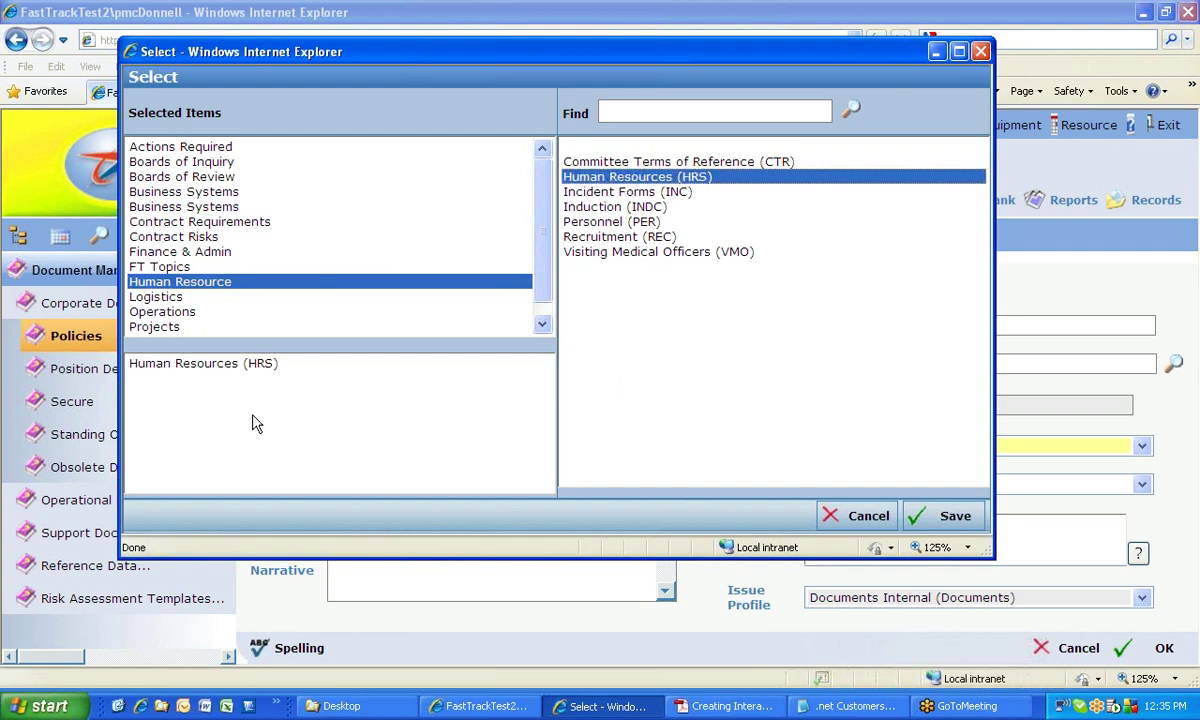
{"action": "left_click", "coordinate": [955, 517]}
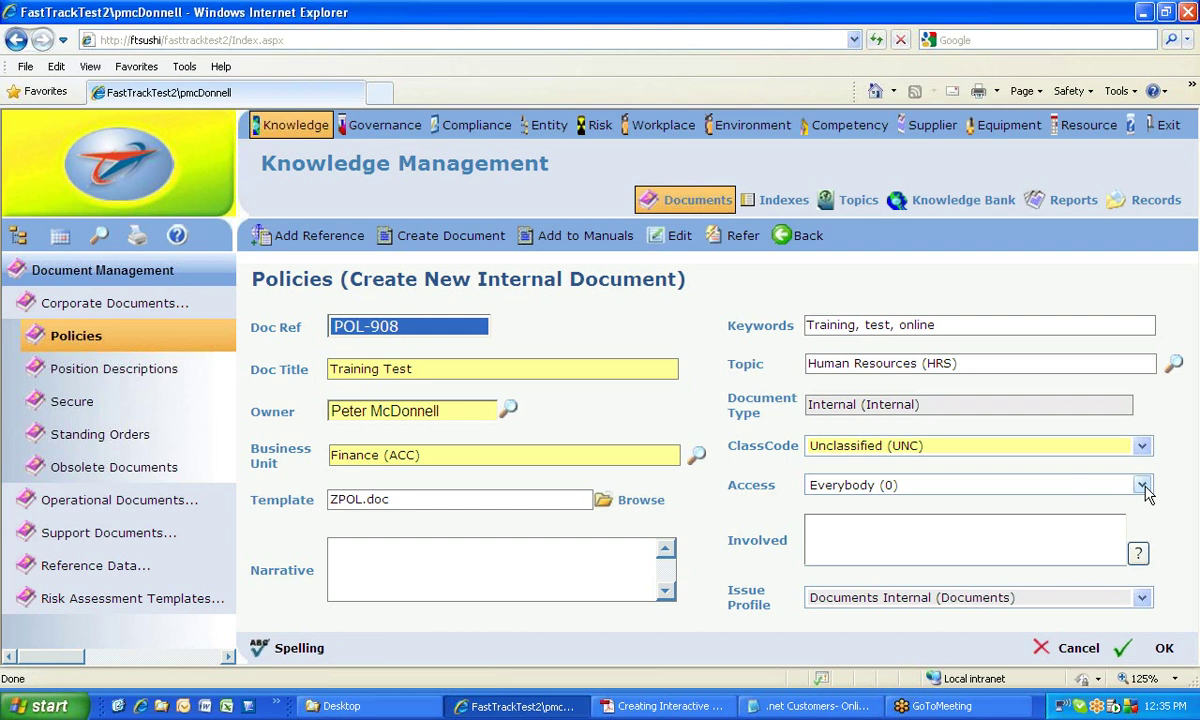
- Restrict the document's access to Involved Only (-3) and add one Accounts Receivable, two Compliance and one Factory person as involved
{"action": "left_click", "coordinate": [1142, 486]}
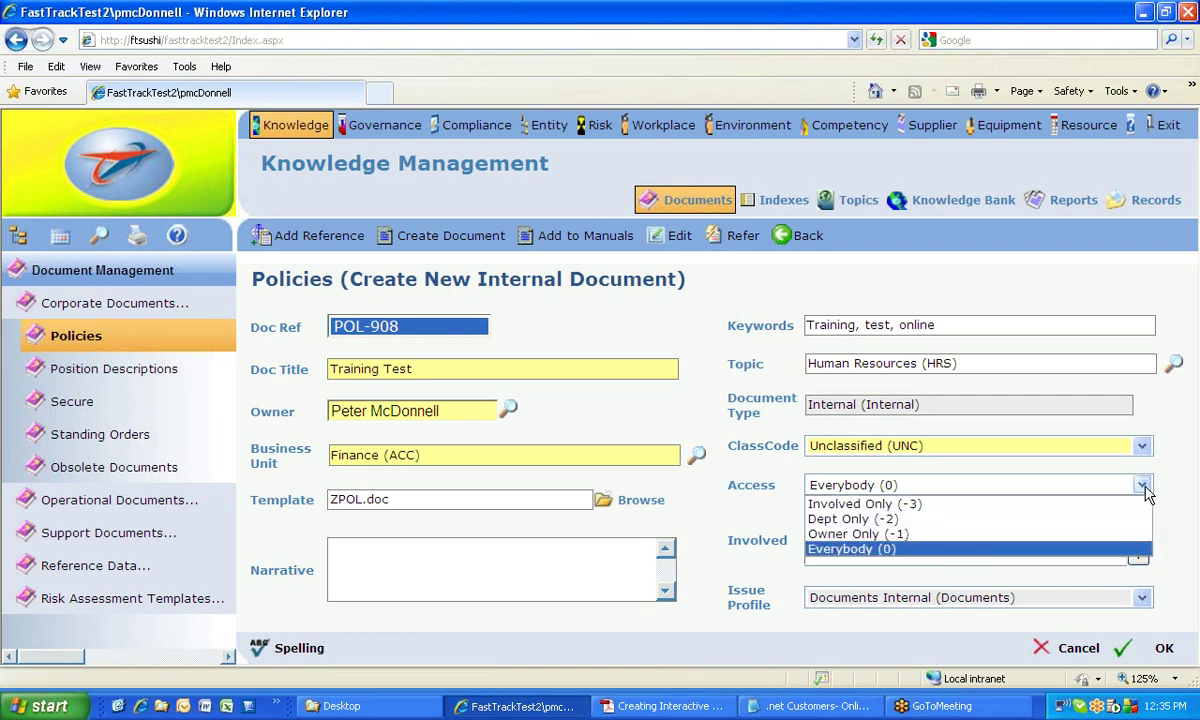
{"action": "left_click", "coordinate": [886, 505]}
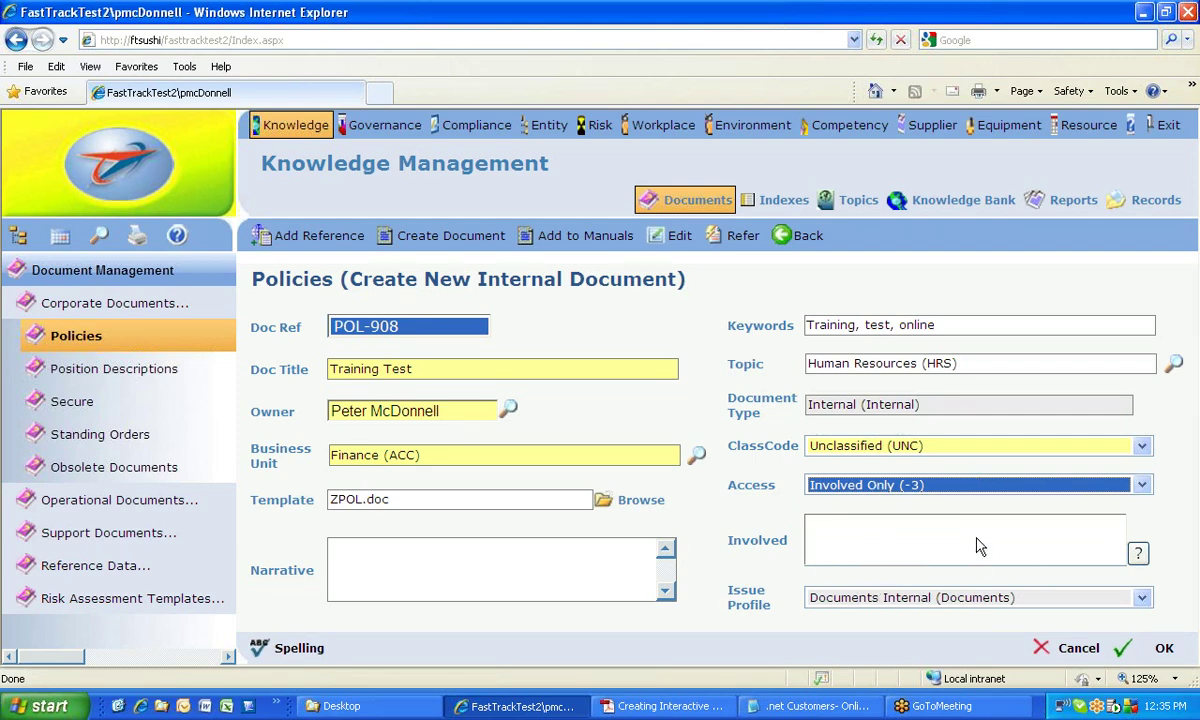
{"action": "left_click", "coordinate": [1138, 553]}
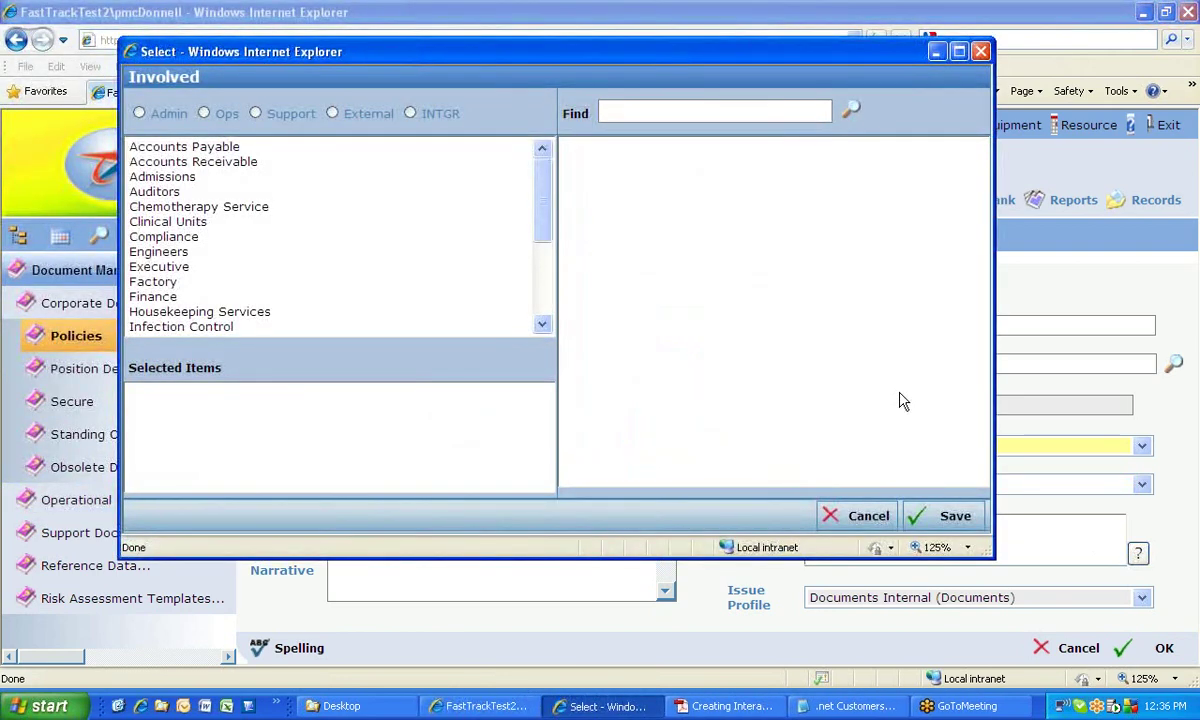
{"action": "left_click", "coordinate": [172, 162]}
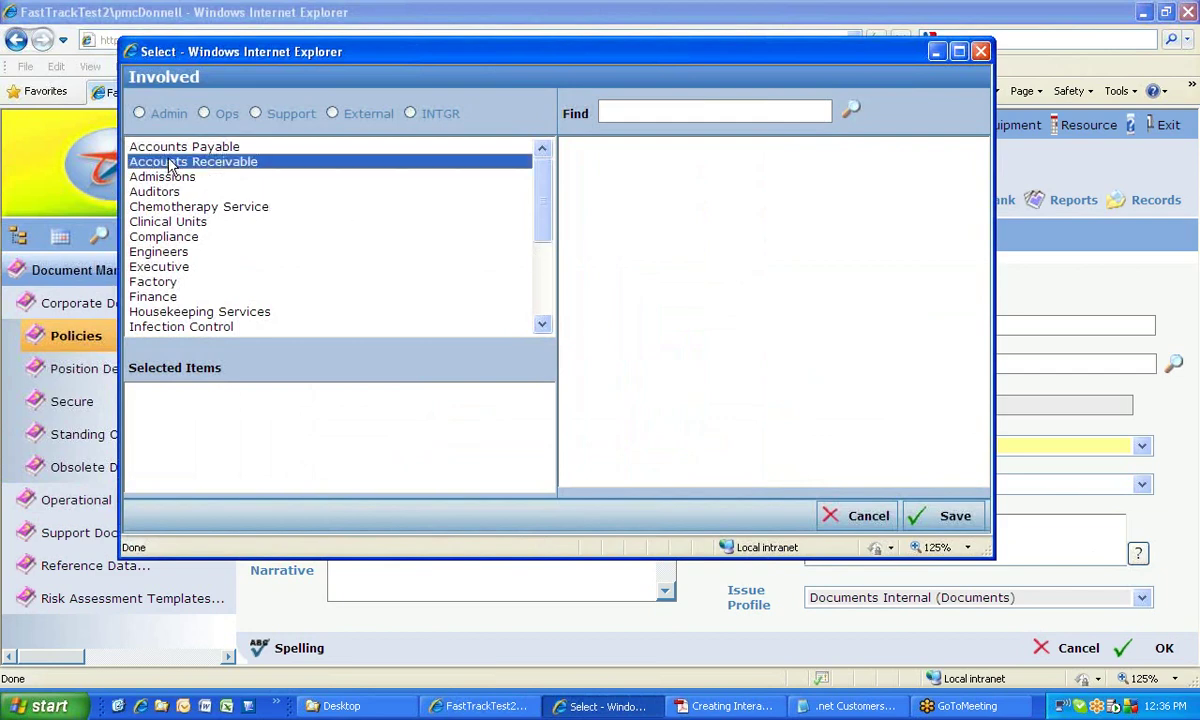
{"action": "double_click", "coordinate": [590, 148]}
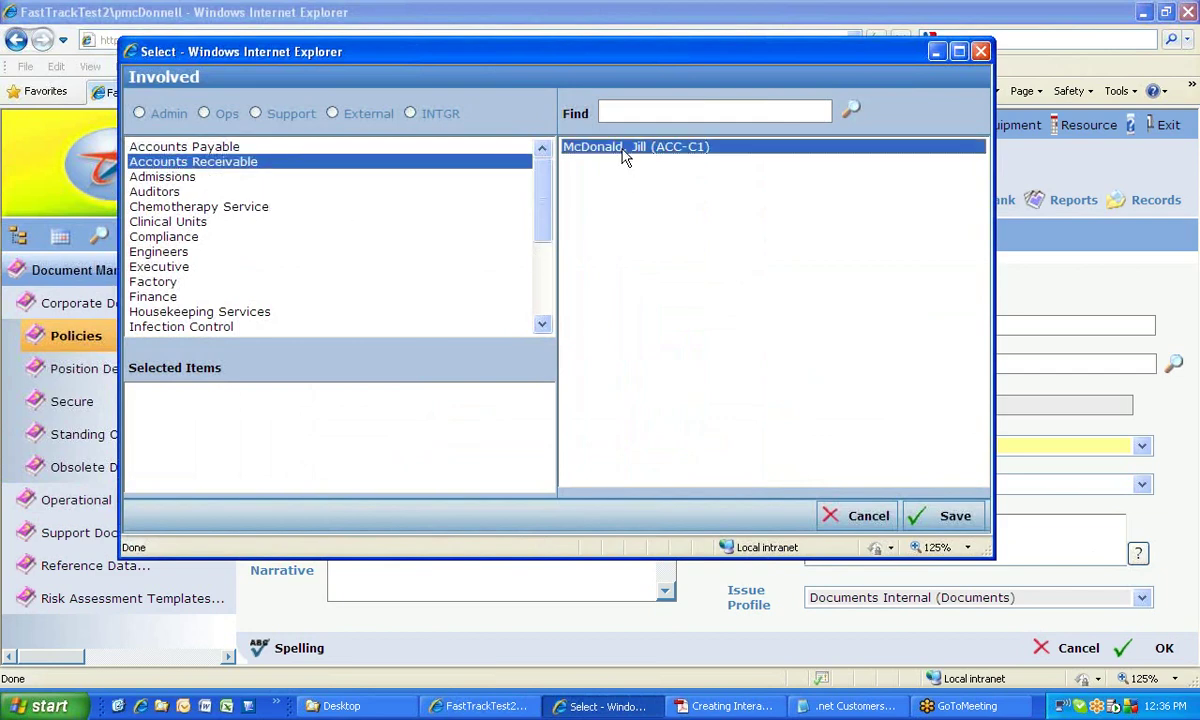
{"action": "left_click", "coordinate": [150, 236]}
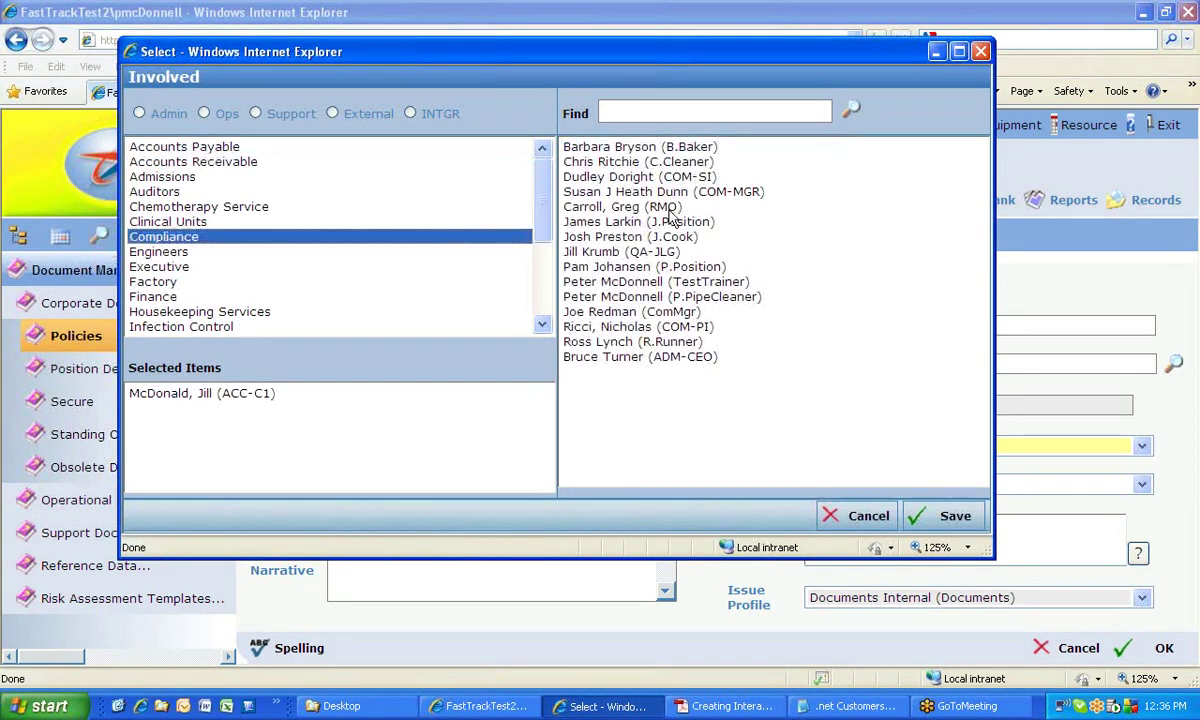
{"action": "double_click", "coordinate": [628, 193]}
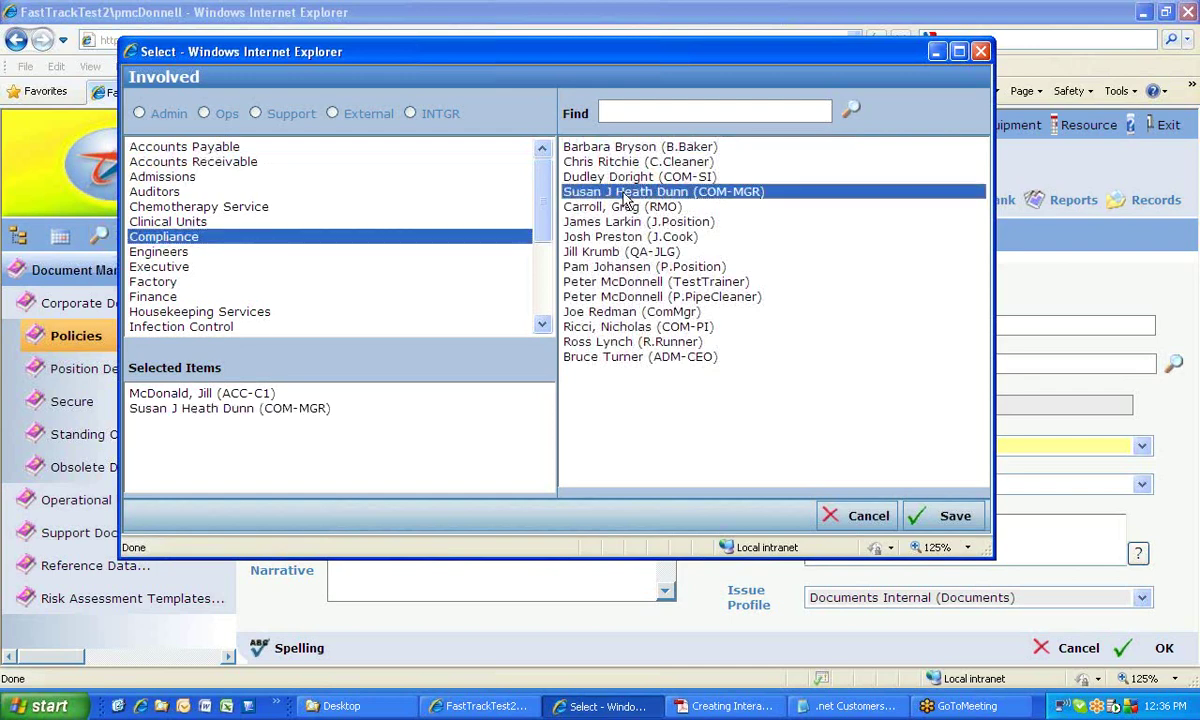
{"action": "double_click", "coordinate": [618, 283]}
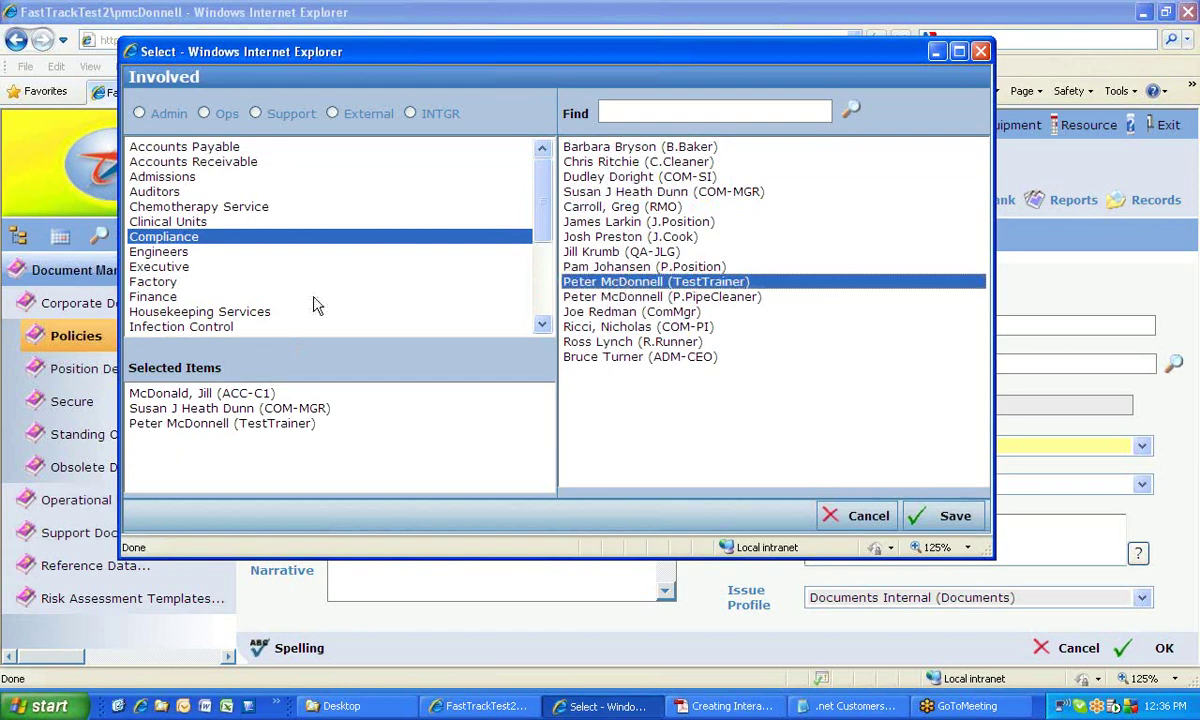
{"action": "left_click", "coordinate": [178, 281]}
{"action": "double_click", "coordinate": [613, 177]}
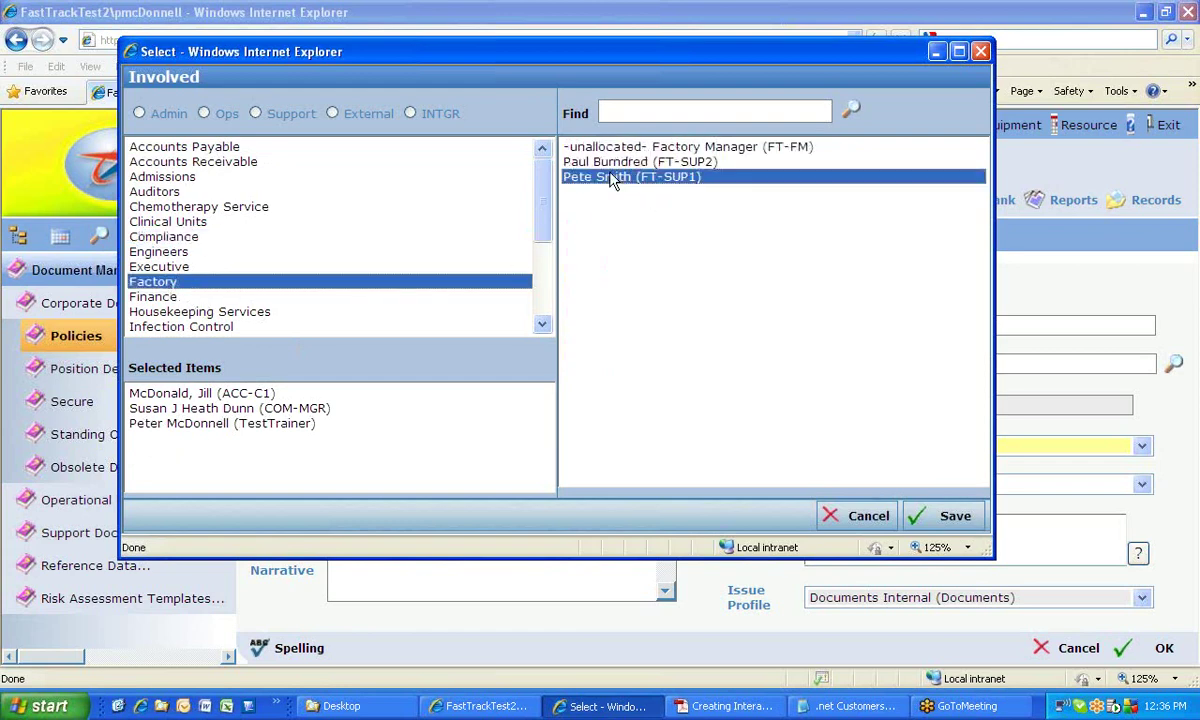
{"action": "left_click", "coordinate": [948, 514]}
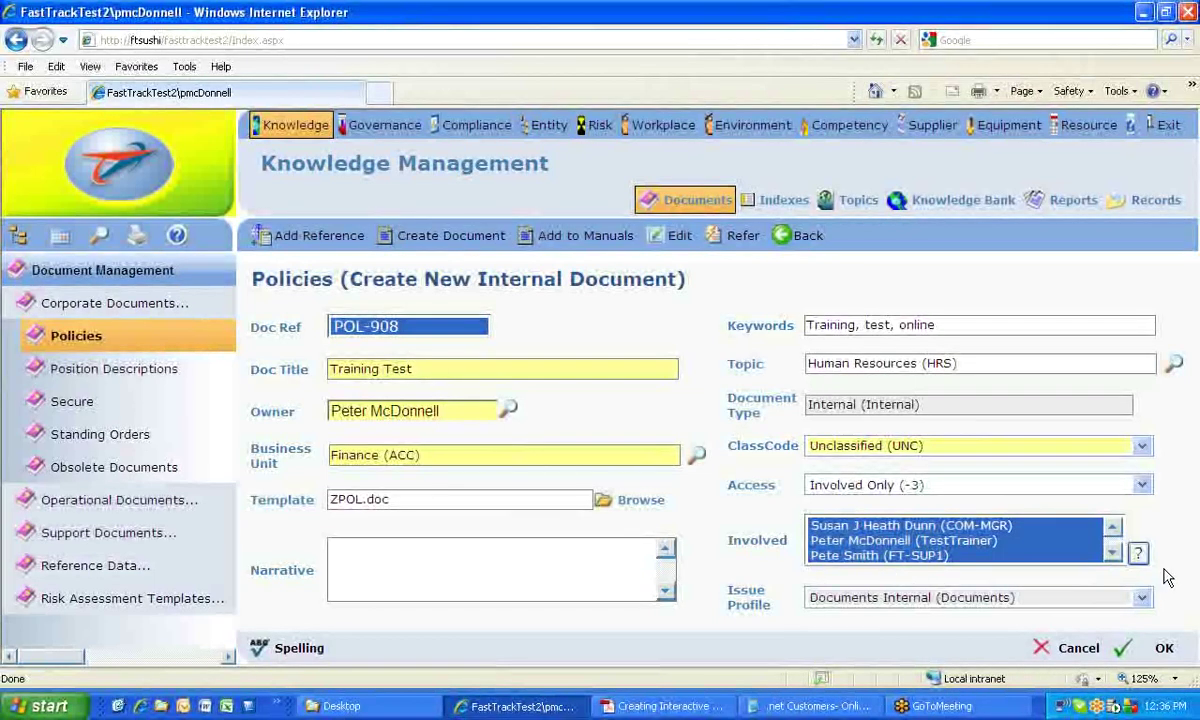
- Remove all four selected people from the document's Involved list and save the empty selection
{"action": "left_click", "coordinate": [1138, 554]}
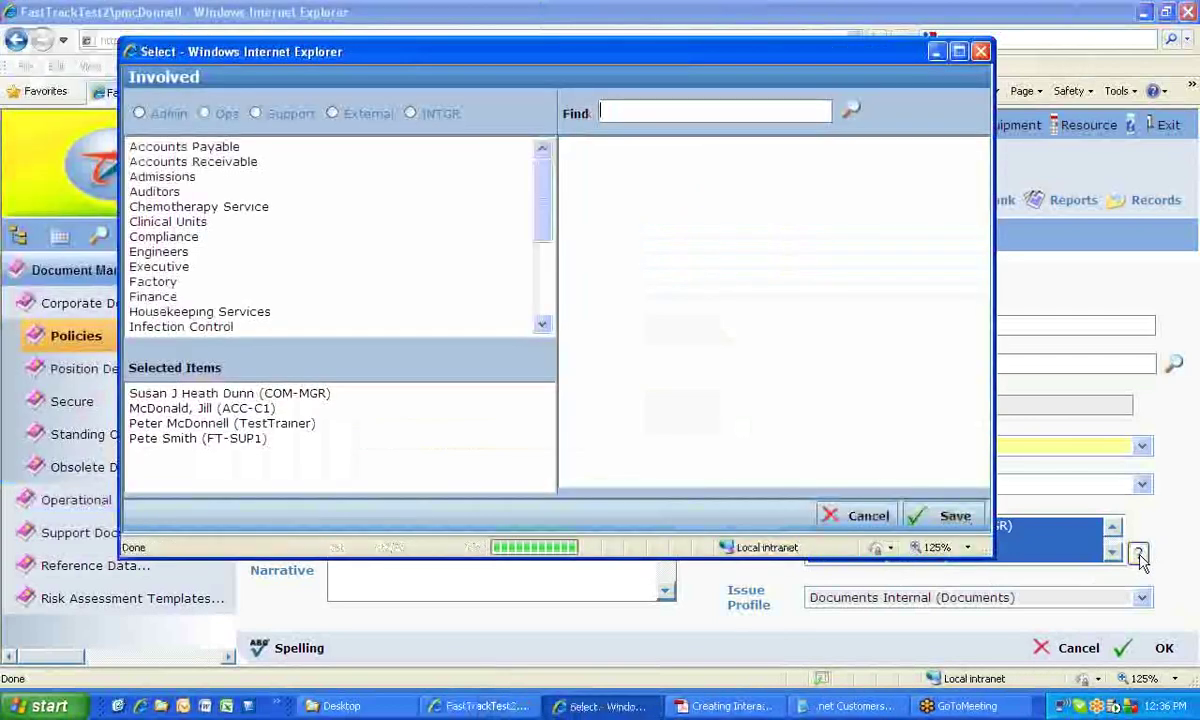
{"action": "double_click", "coordinate": [229, 394]}
{"action": "double_click", "coordinate": [229, 394]}
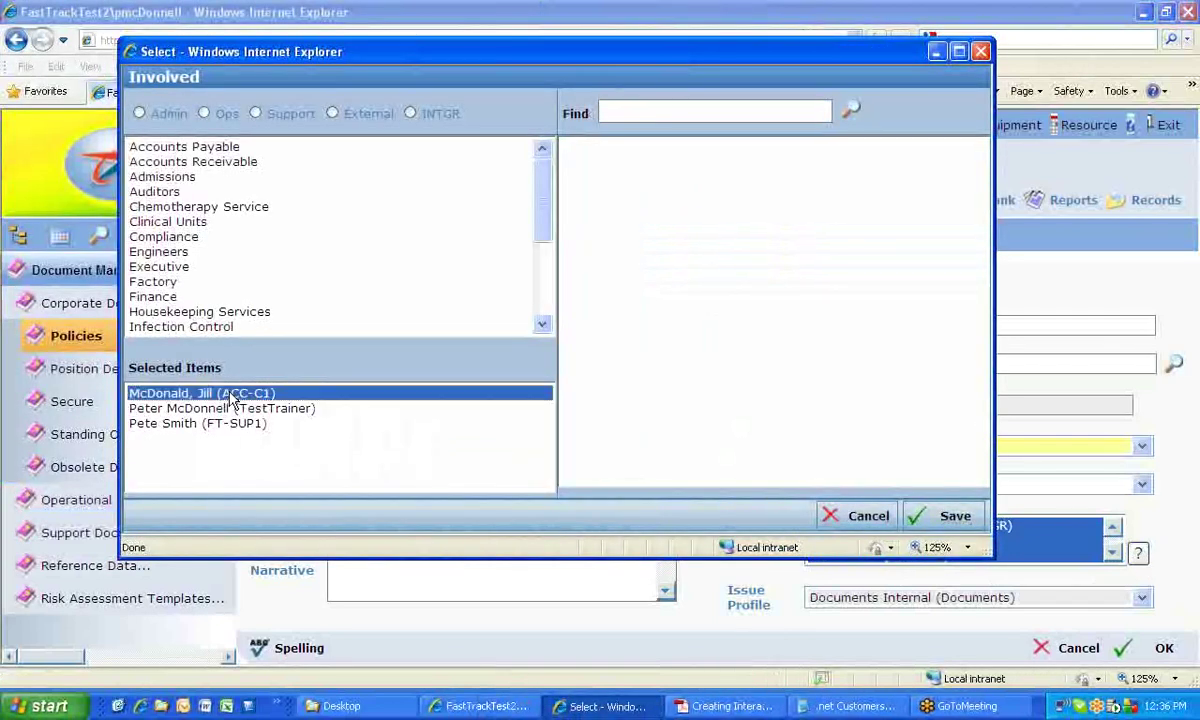
{"action": "double_click", "coordinate": [229, 394]}
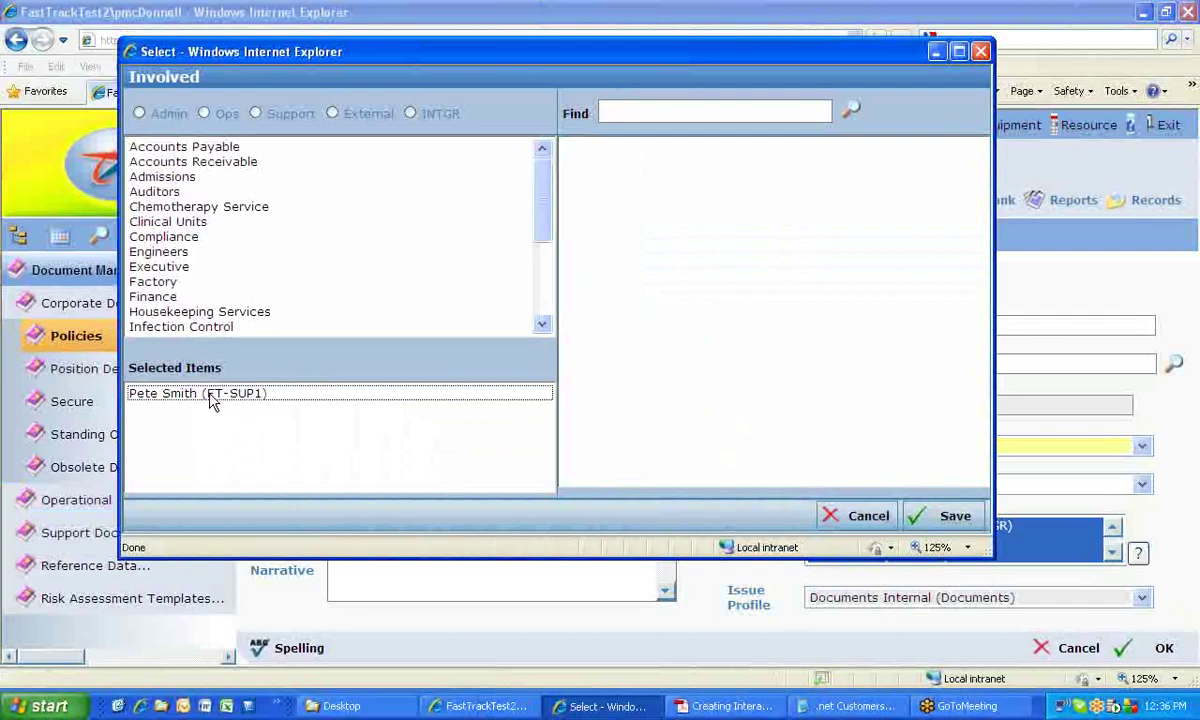
{"action": "double_click", "coordinate": [210, 395]}
{"action": "left_click", "coordinate": [963, 516]}
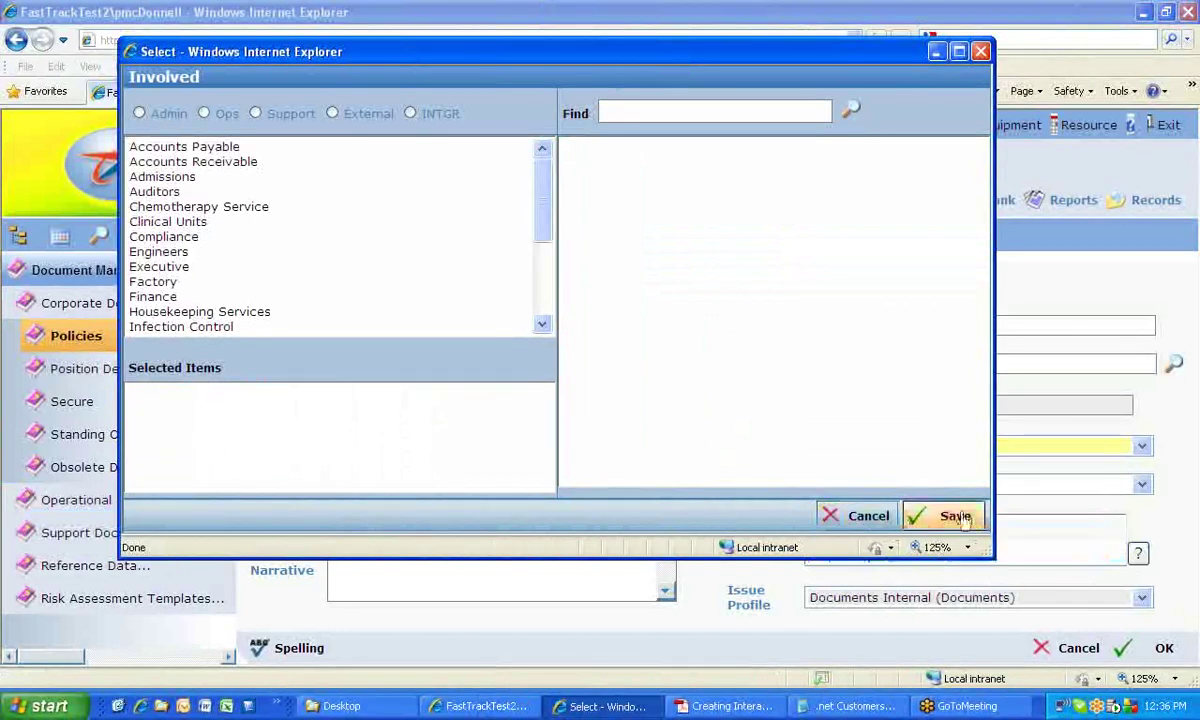
- Set the document's access to Everybody (0) and submit the new policy document
{"action": "left_click", "coordinate": [1142, 485]}
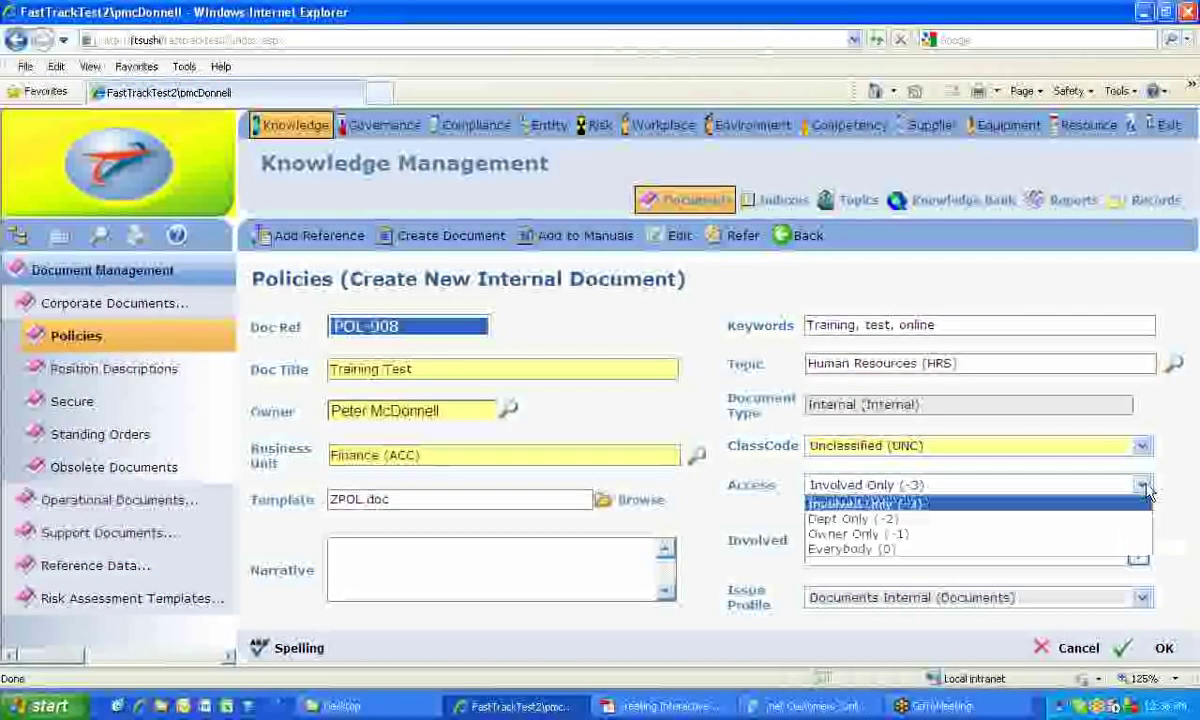
{"action": "left_click", "coordinate": [885, 550]}
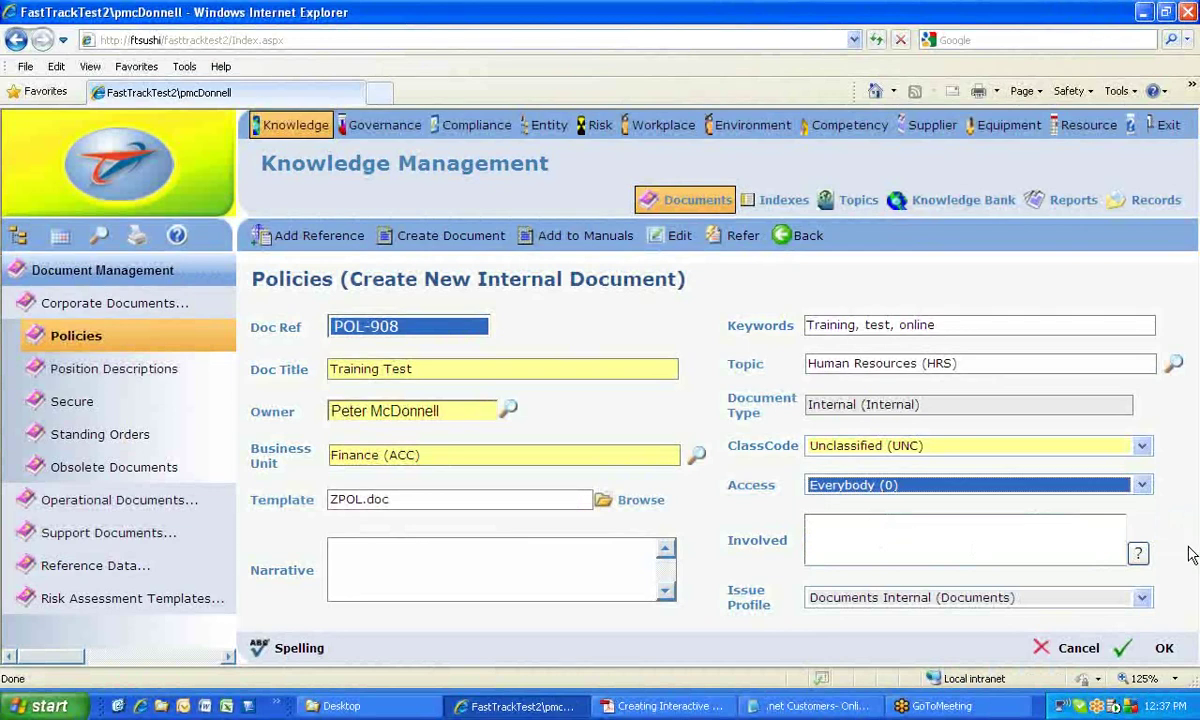
{"action": "left_click", "coordinate": [1160, 648]}
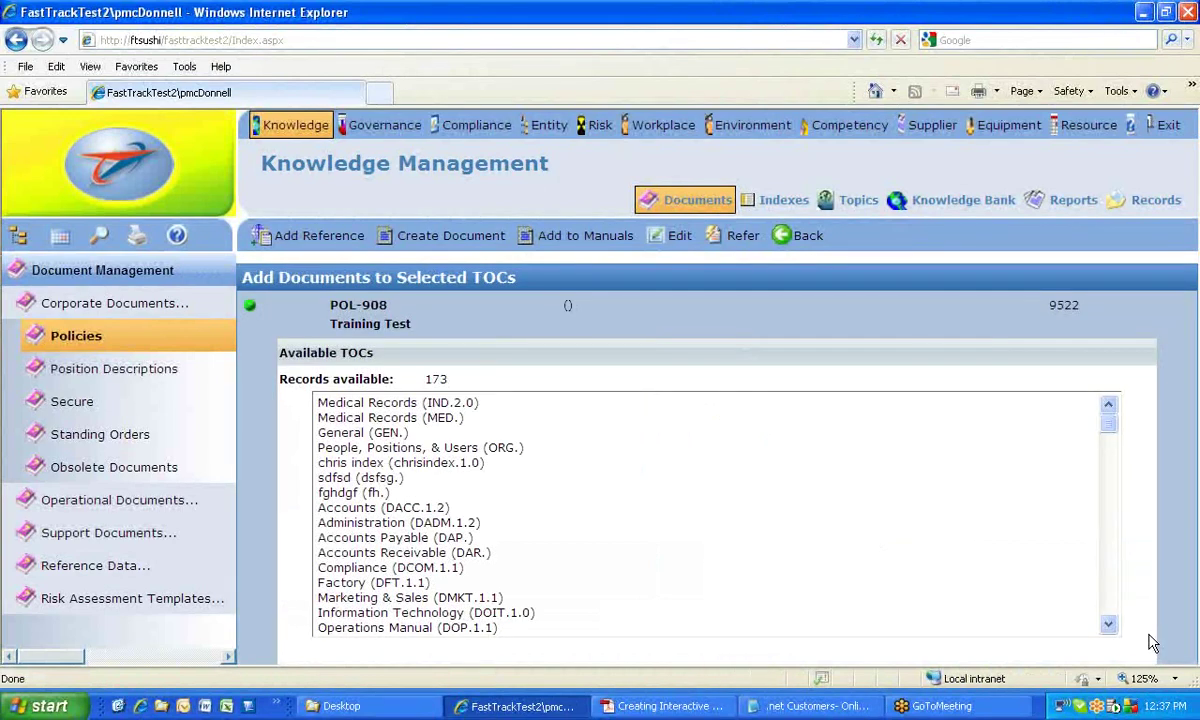
- Look through the available TOCs and filter them by "Training"
{"action": "mouse_move", "coordinate": [1108, 428]}
{"action": "left_mouse_down"}
{"action": "mouse_move", "coordinate": [1109, 452]}
{"action": "mouse_move", "coordinate": [1110, 425]}
{"action": "left_mouse_up"}
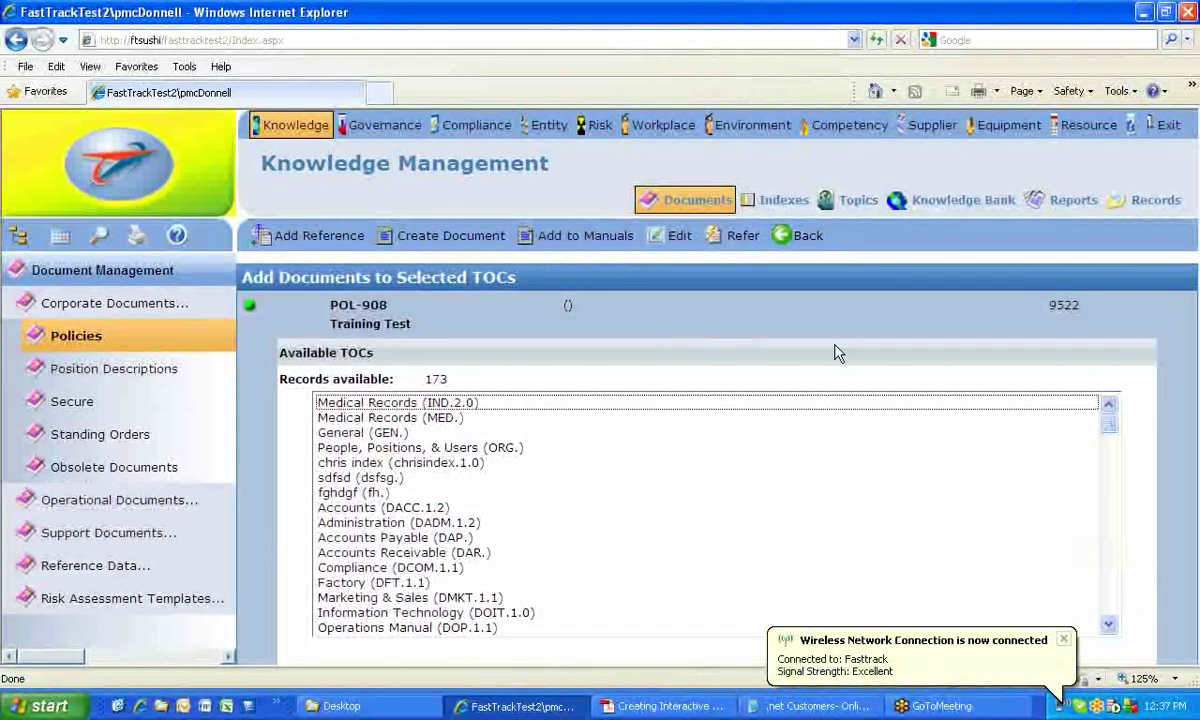
{"action": "scroll", "coordinate": [1035, 585], "scroll_direction": "down", "scroll_amount": 4}
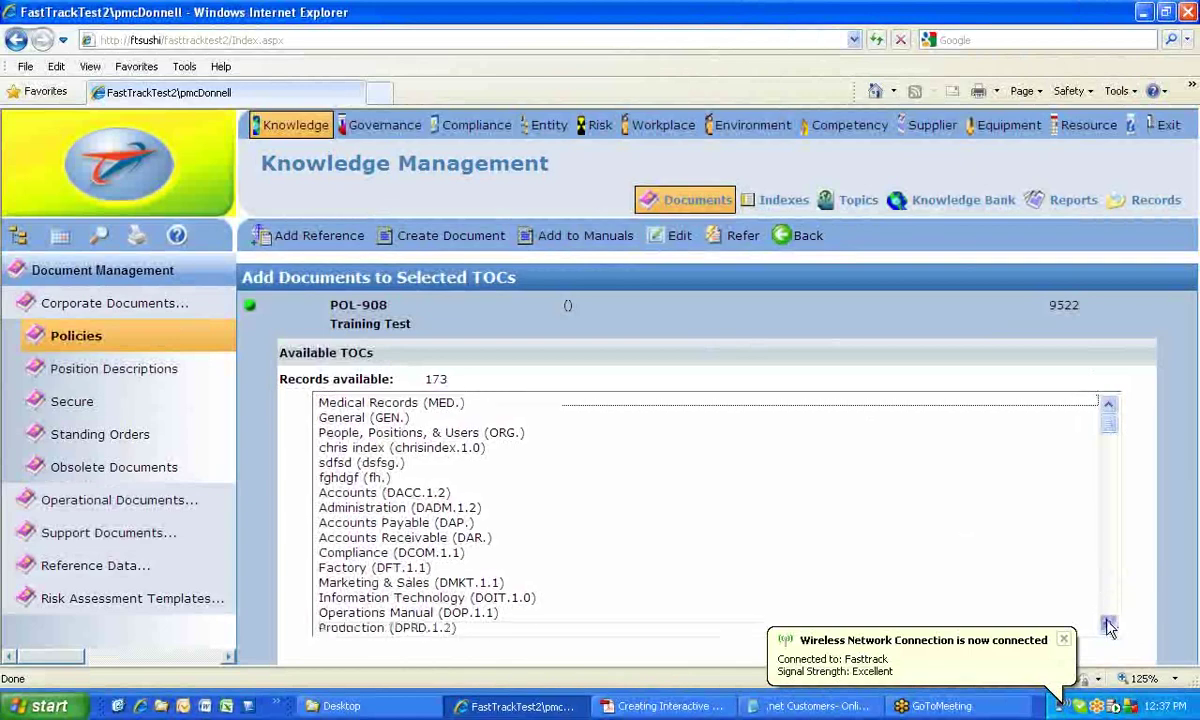
{"action": "left_click_drag", "start_coordinate": [1010, 308], "coordinate": [995, 545]}
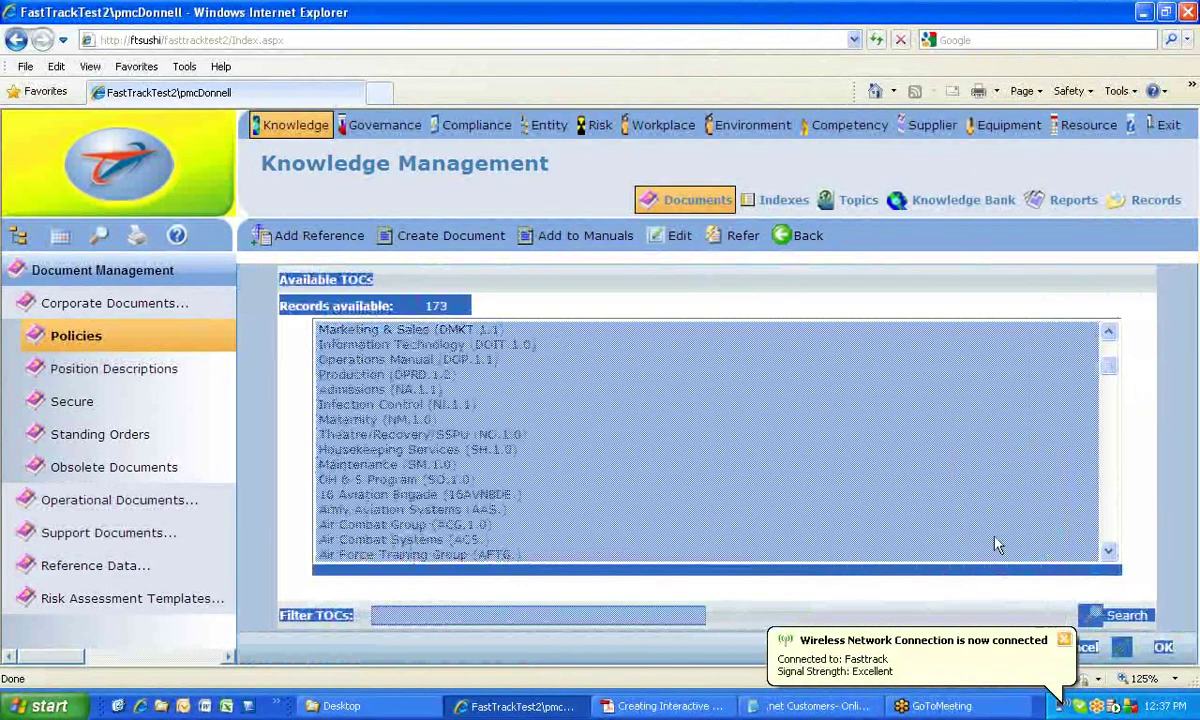
{"action": "left_click", "coordinate": [915, 494]}
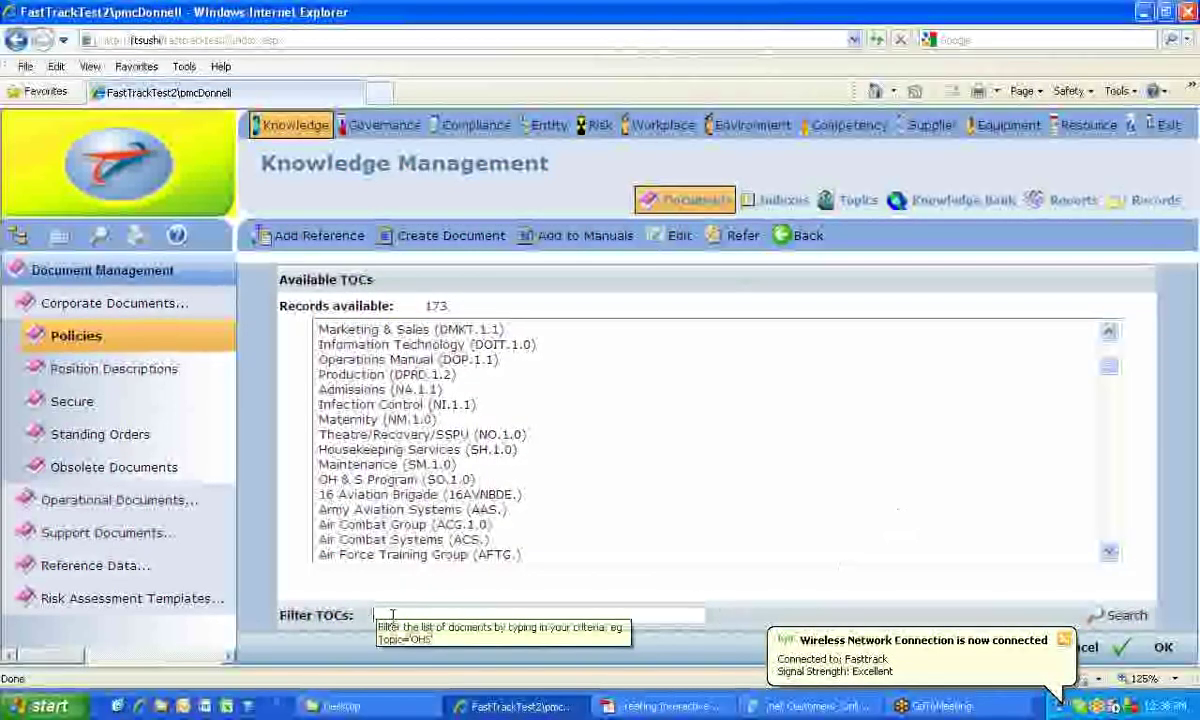
{"action": "type", "text": "Training"}
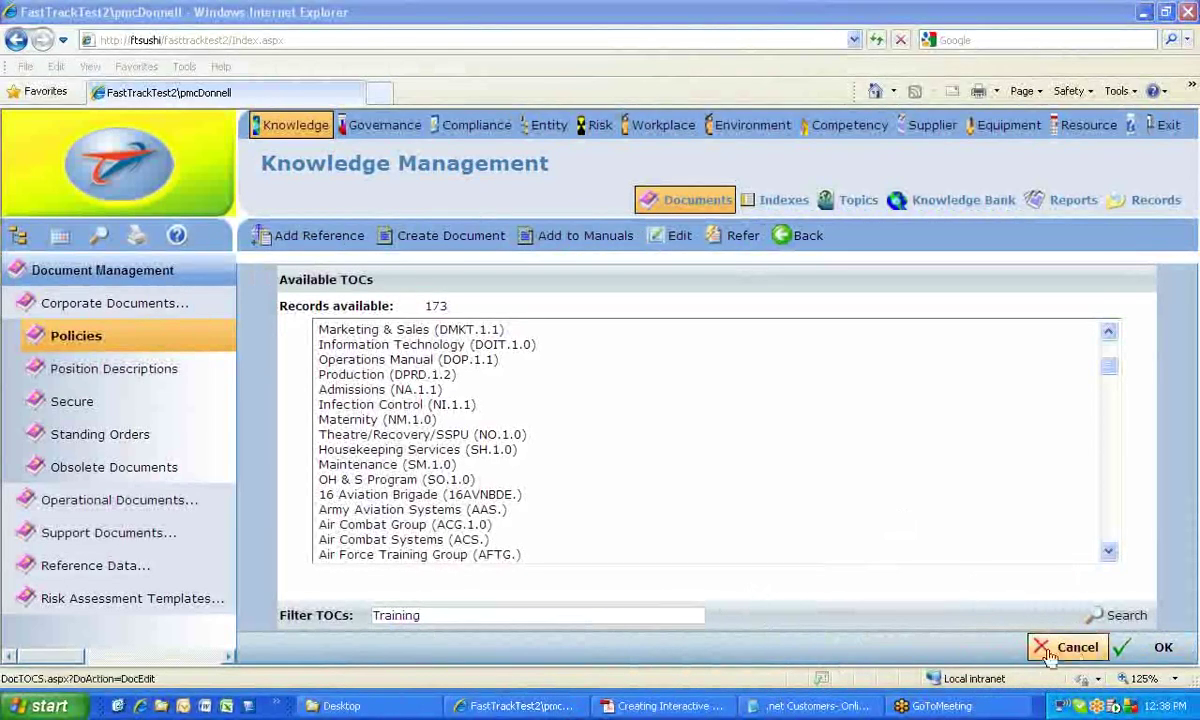
{"action": "left_click", "coordinate": [1120, 616]}
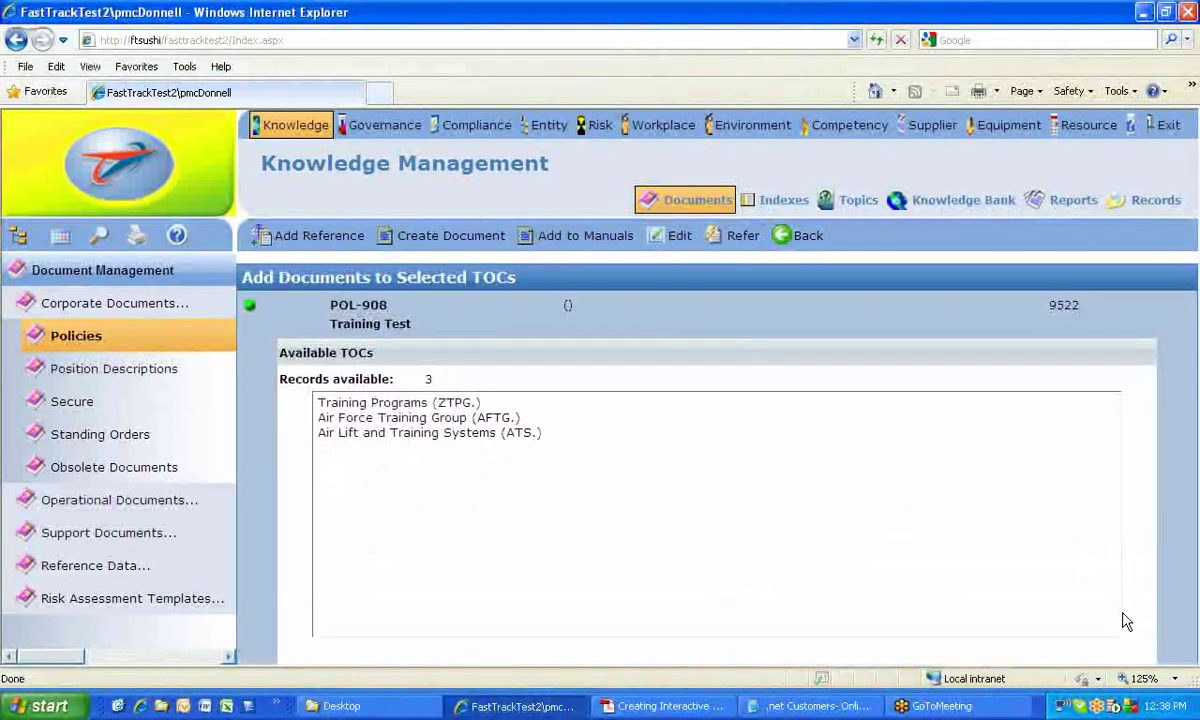
- Add the policy to the Training Programs (ZTPG.) TOC, finish the creation and find Training Test in the Policies list
{"action": "left_click", "coordinate": [378, 403]}
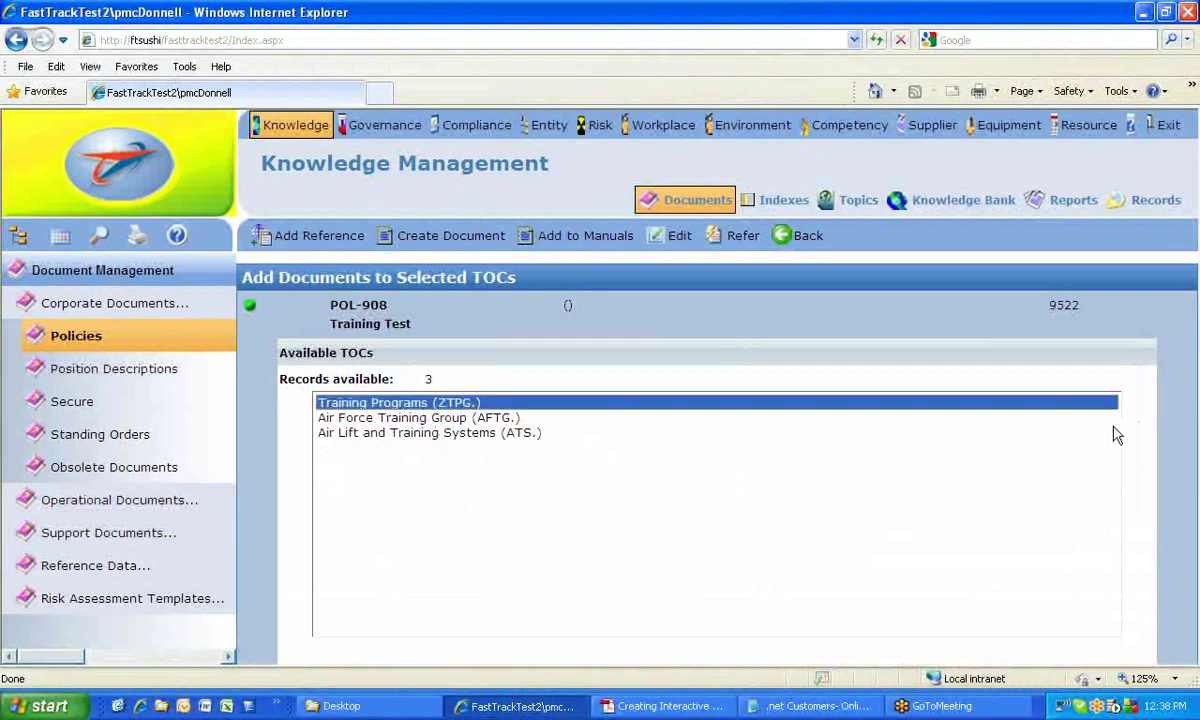
{"action": "left_click_drag", "start_coordinate": [1018, 354], "coordinate": [1167, 650]}
{"action": "left_click", "coordinate": [1165, 648]}
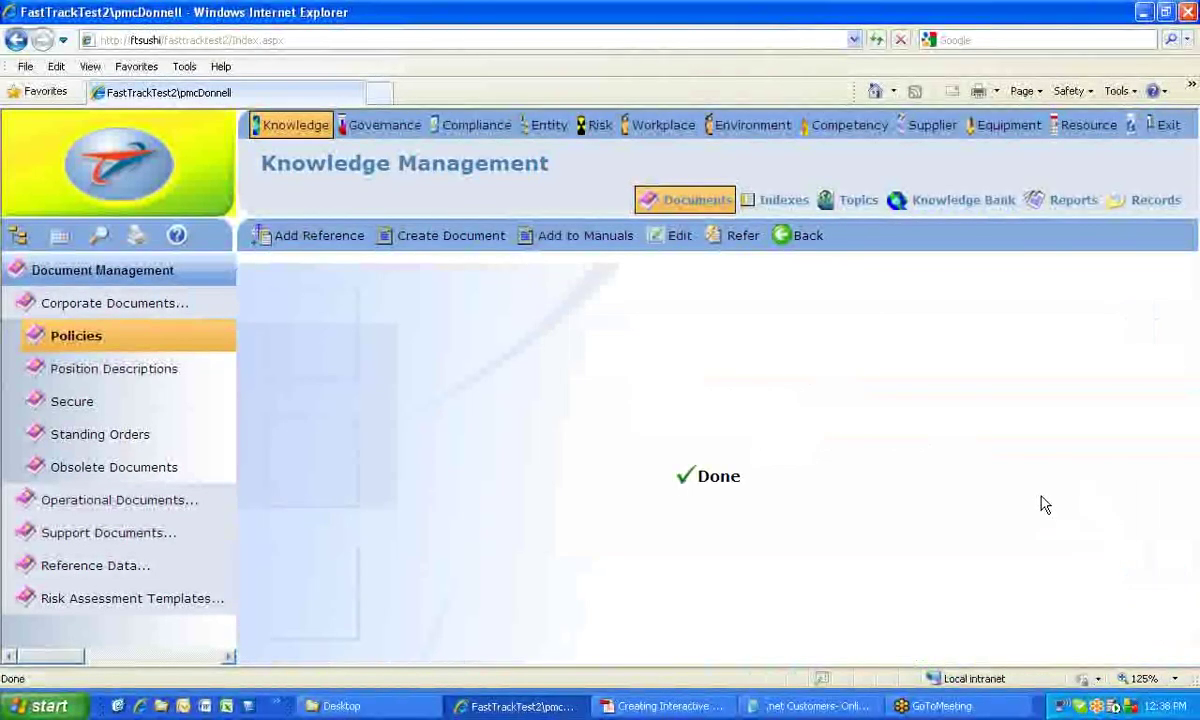
{"action": "left_click", "coordinate": [719, 477]}
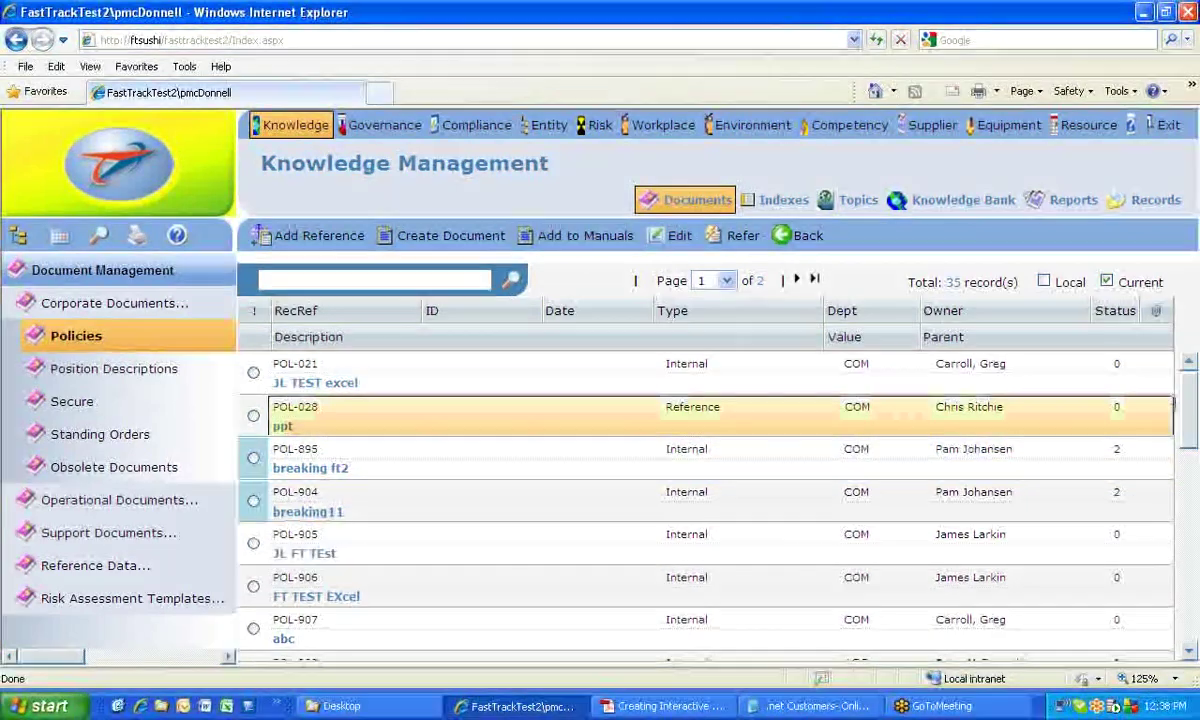
{"action": "mouse_move", "coordinate": [1190, 408]}
{"action": "left_mouse_down"}
{"action": "mouse_move", "coordinate": [1188, 602]}
{"action": "mouse_move", "coordinate": [1189, 430]}
{"action": "left_mouse_up"}
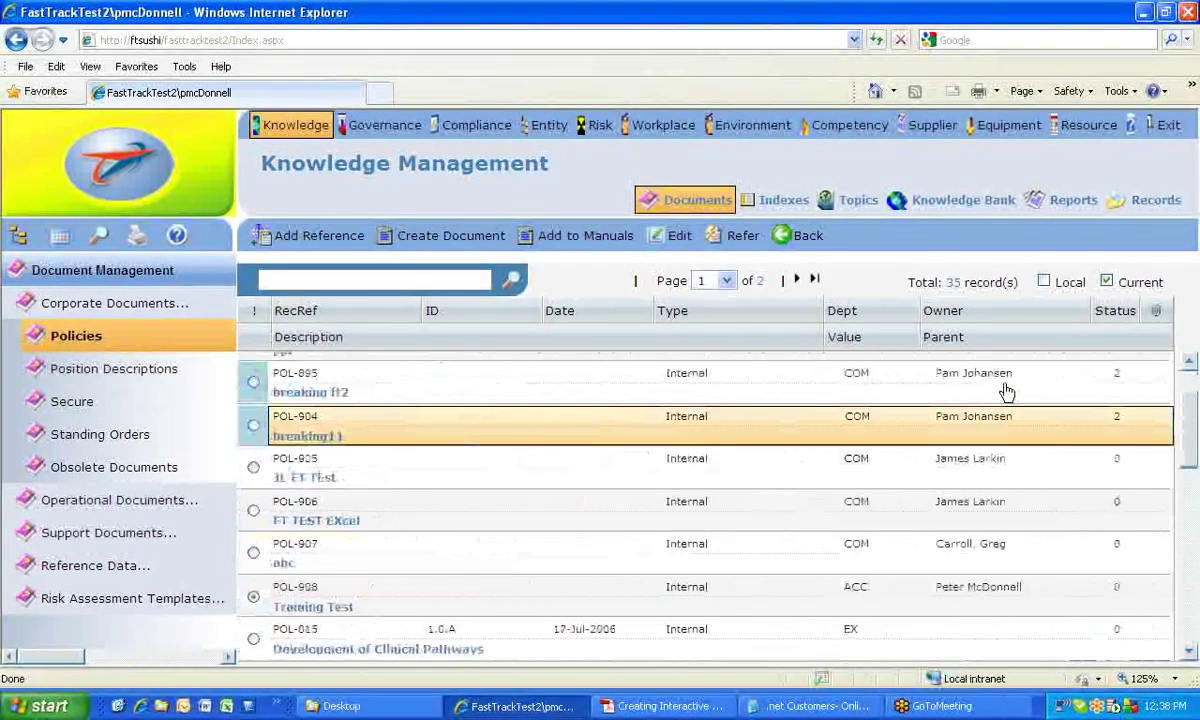
- Look through the second page of the Policies list and return to the first page
{"action": "left_click", "coordinate": [797, 282]}
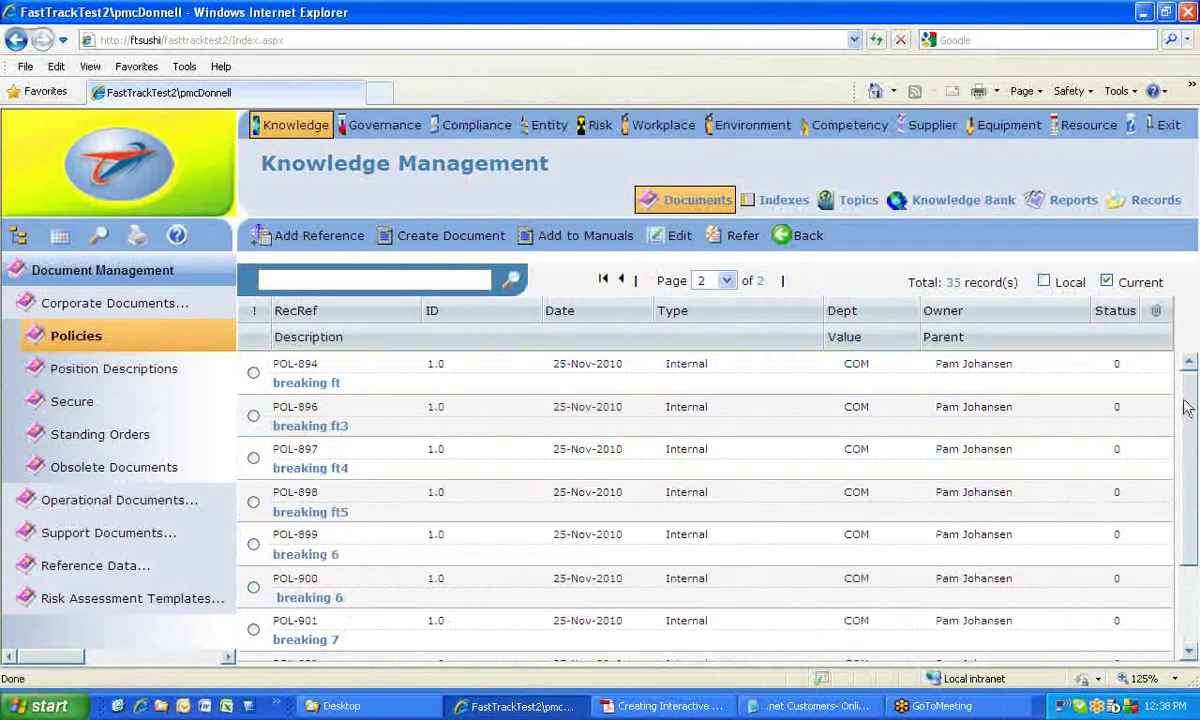
{"action": "left_click_drag", "start_coordinate": [1187, 410], "coordinate": [1190, 580]}
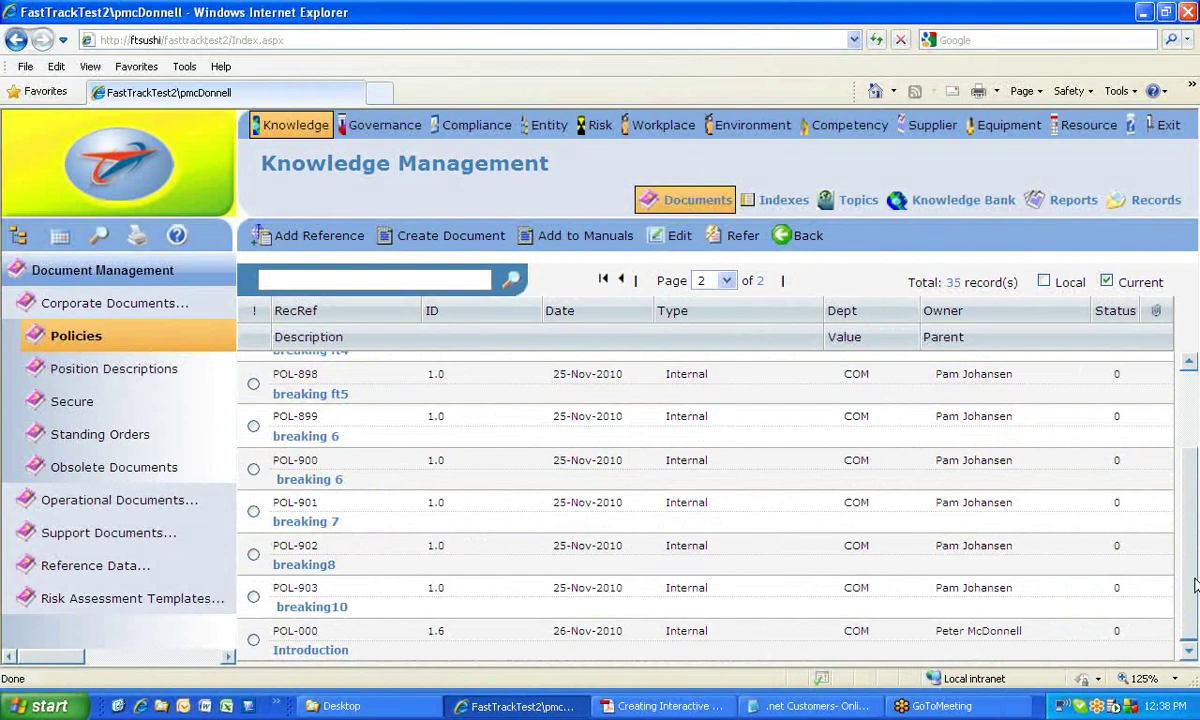
{"action": "left_click_drag", "start_coordinate": [1190, 592], "coordinate": [1190, 397]}
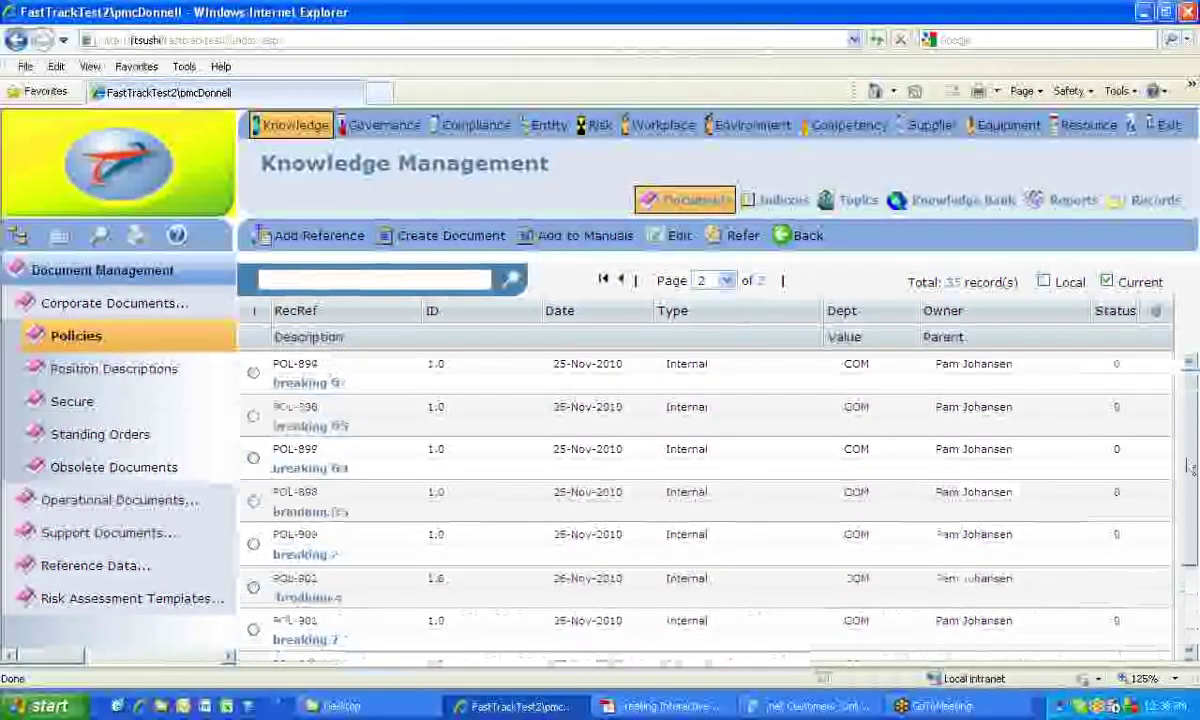
{"action": "left_click", "coordinate": [620, 279]}
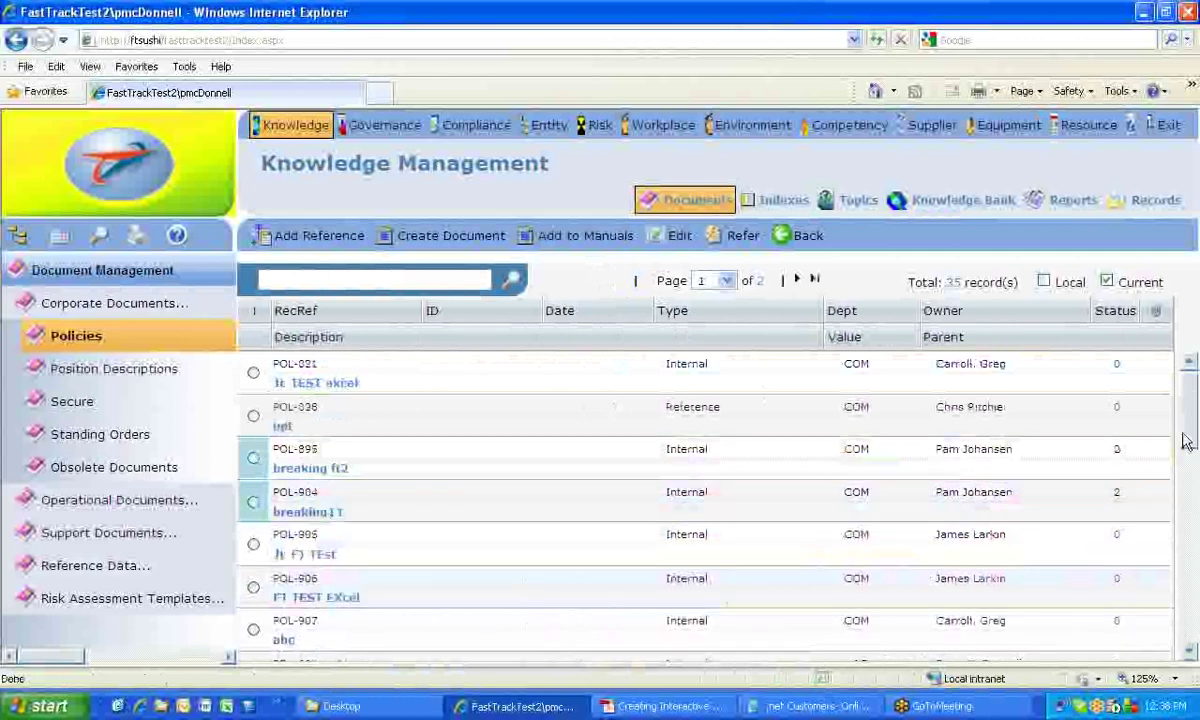
- Search the policies for "train", select Training Test and return to the main set of document commands
{"action": "left_click", "coordinate": [266, 278]}
{"action": "type", "text": "train"}
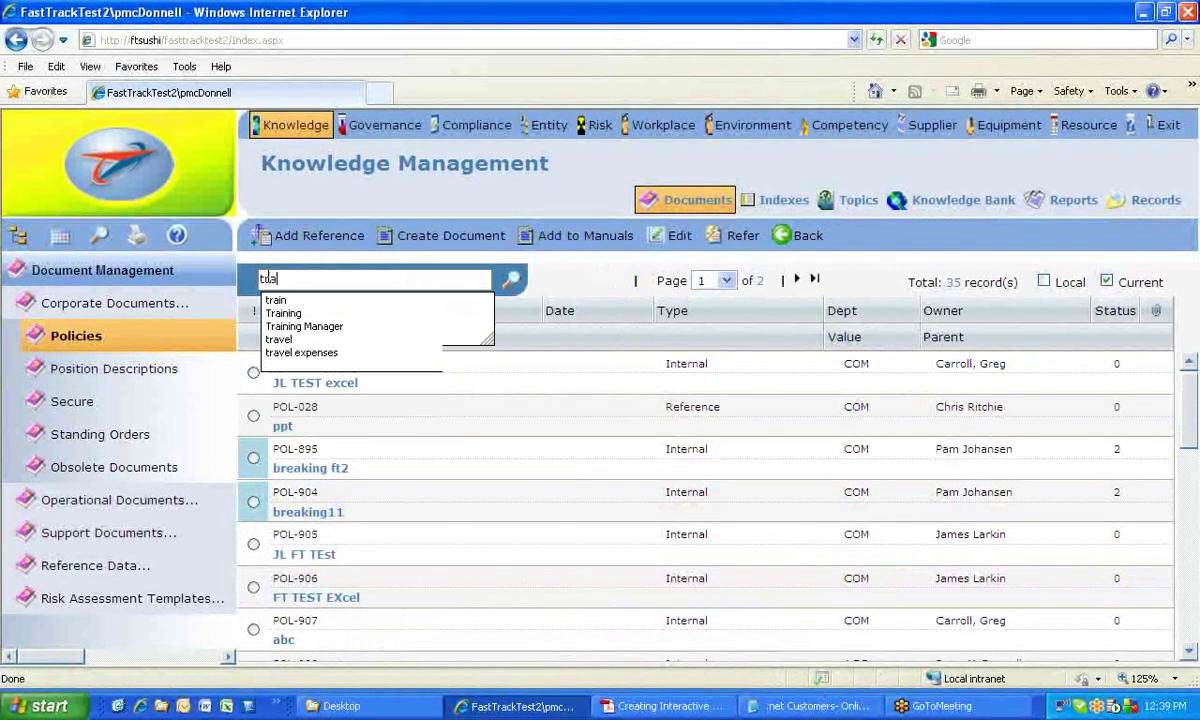
{"action": "left_click", "coordinate": [511, 279]}
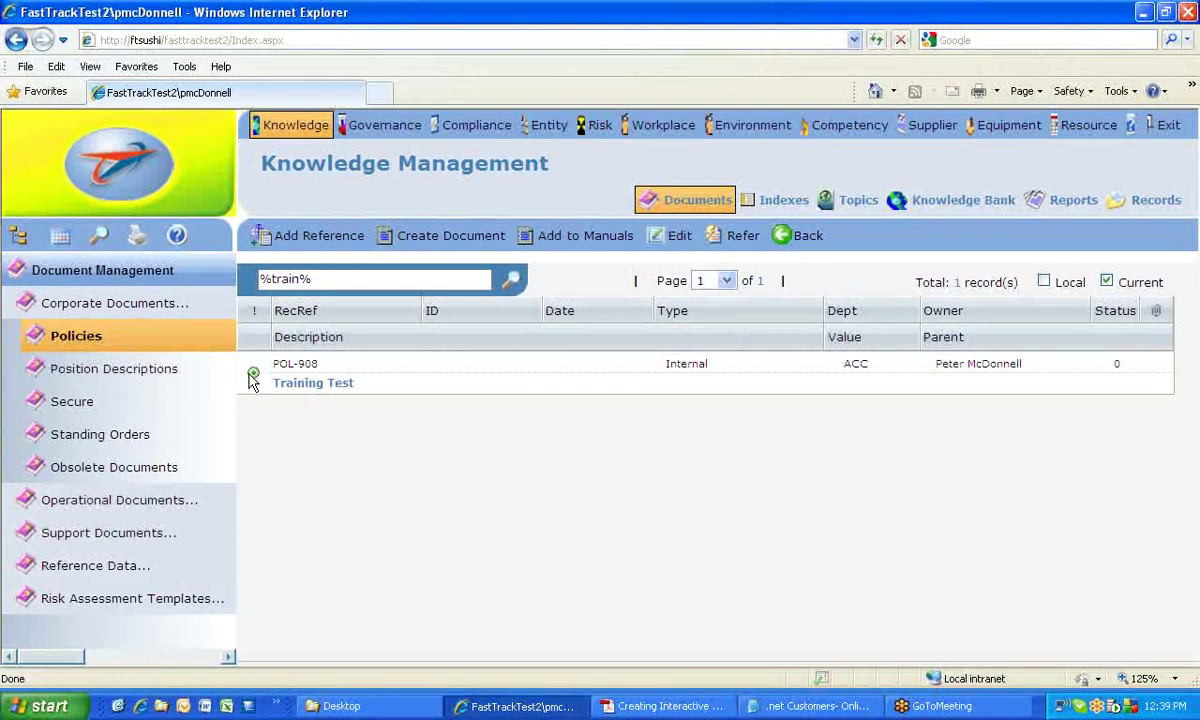
{"action": "left_click", "coordinate": [100, 350]}
{"action": "left_click", "coordinate": [798, 237]}
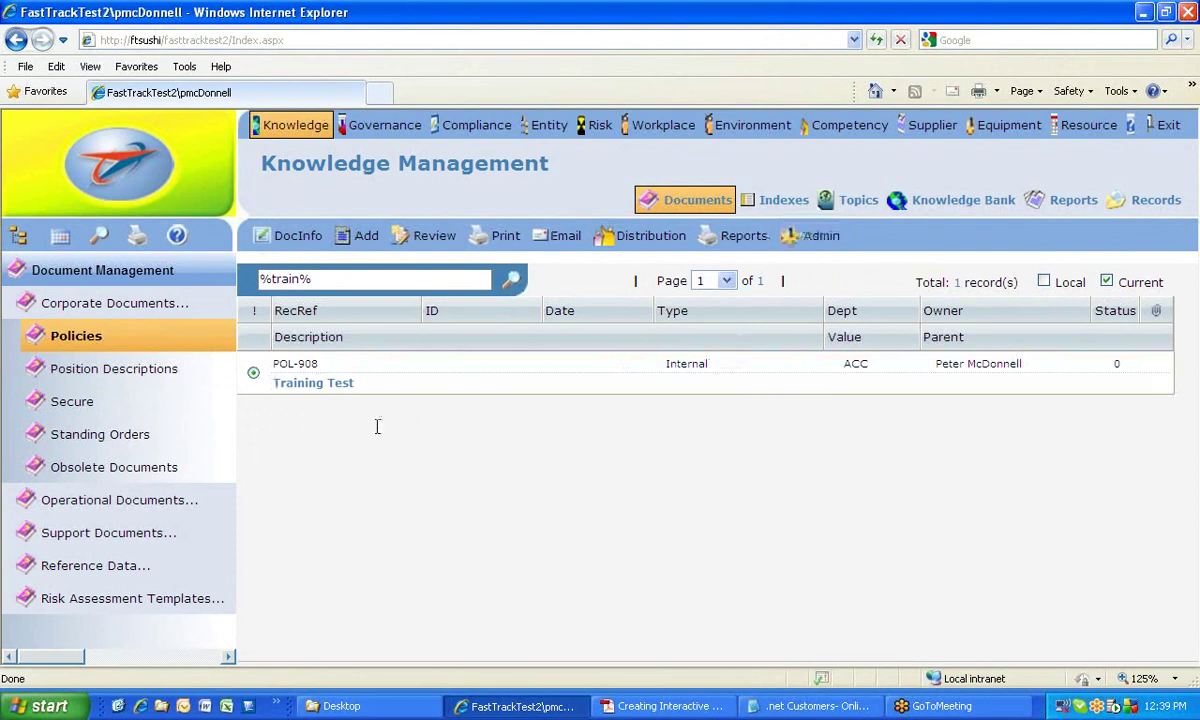
- Show the workflow of the Training Test policy
{"action": "right_click", "coordinate": [303, 373]}
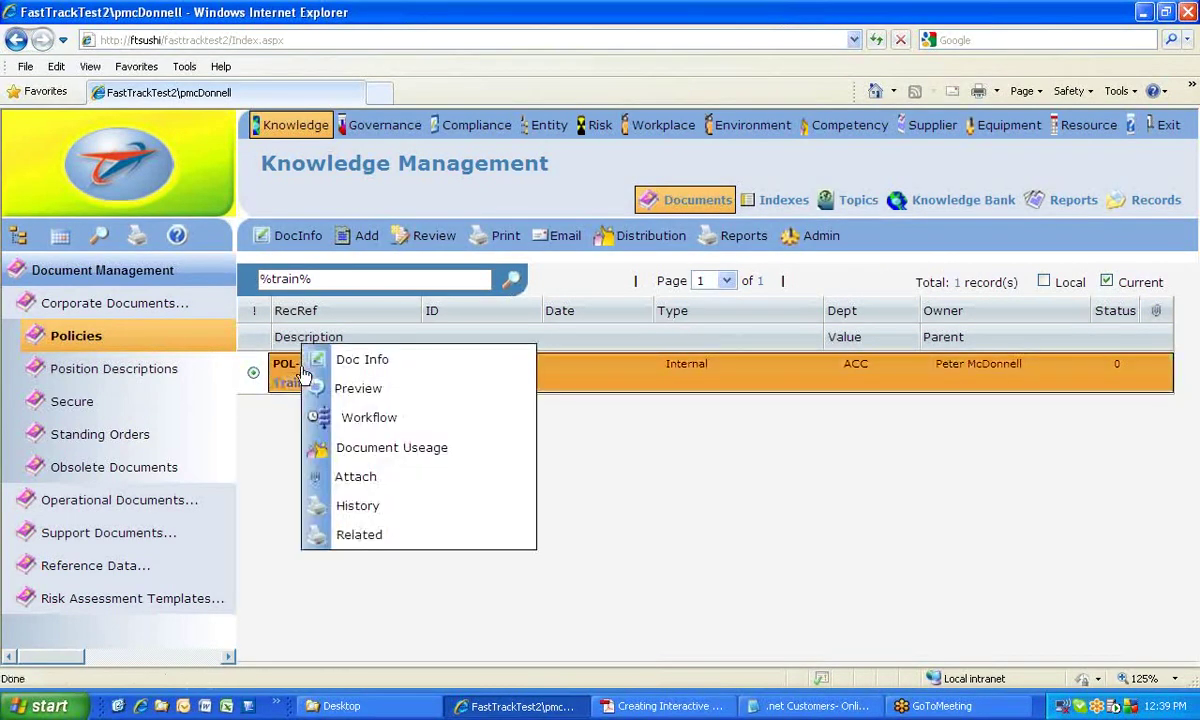
{"action": "left_click", "coordinate": [395, 418]}
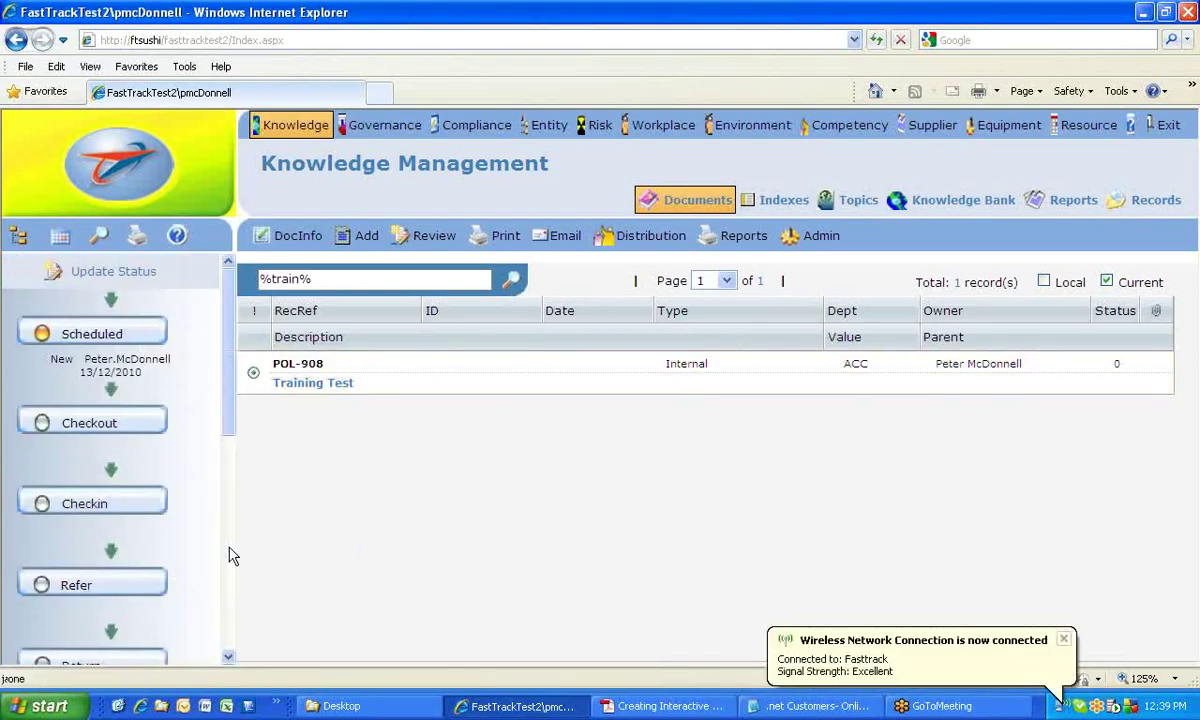
{"action": "right_click", "coordinate": [307, 367]}
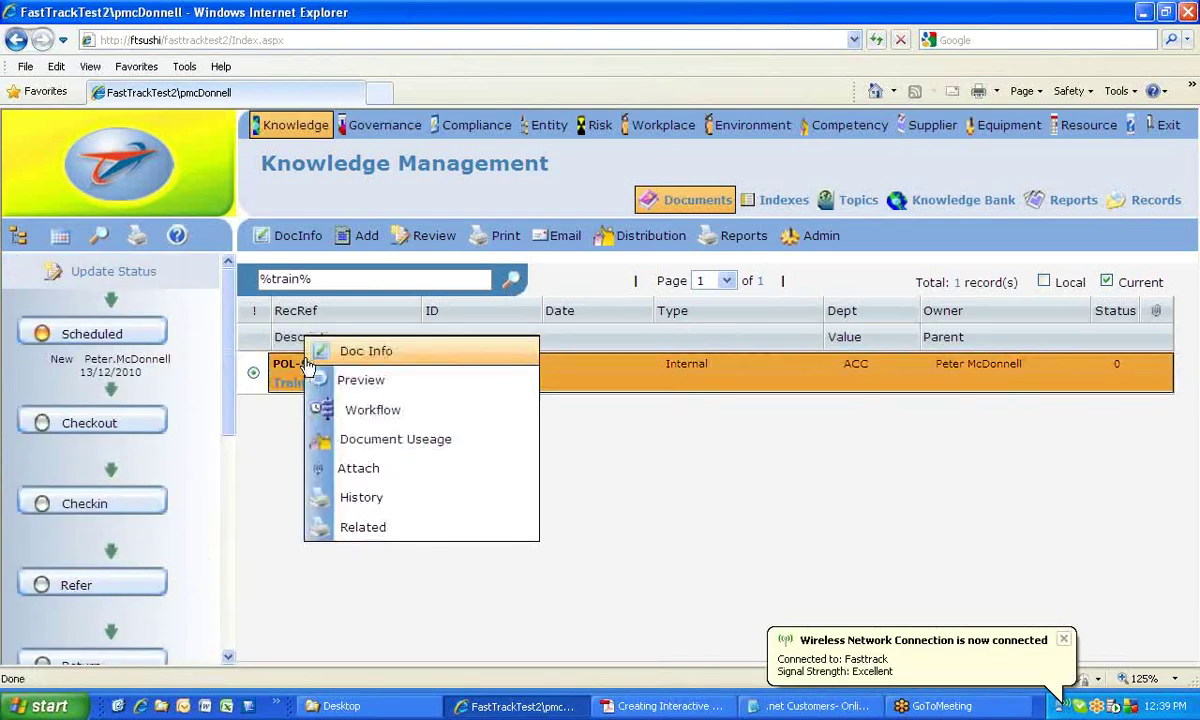
{"action": "left_click", "coordinate": [404, 411]}
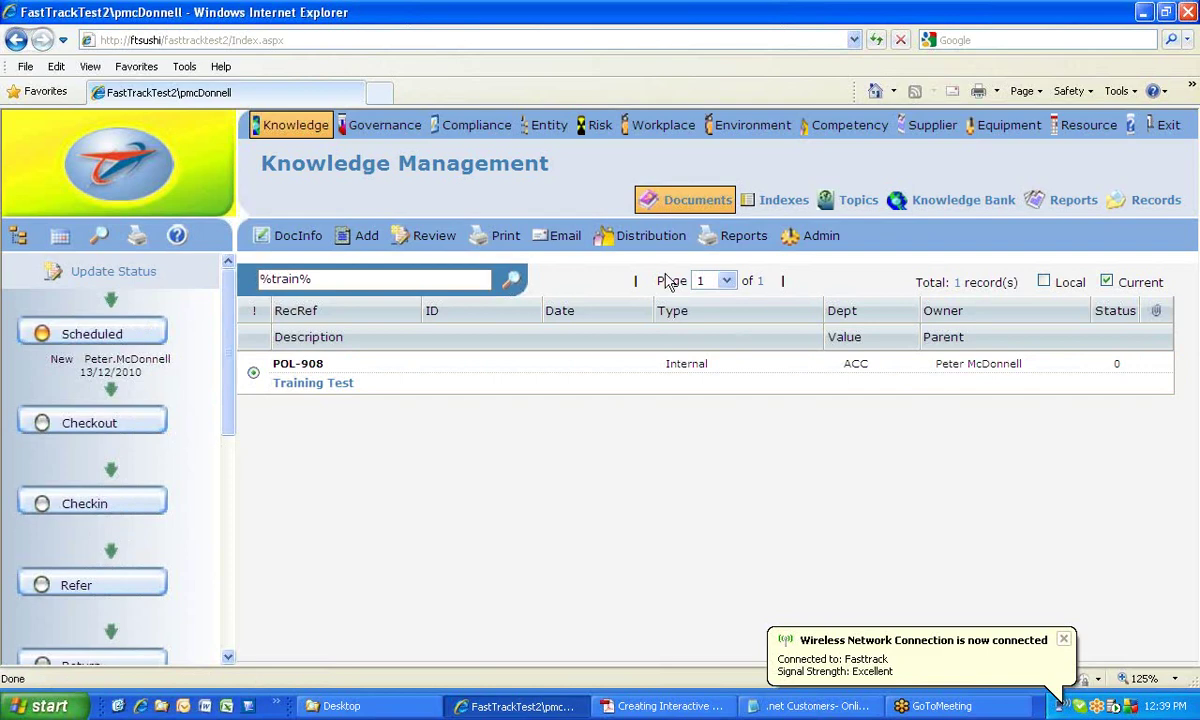
- Return to the full Policies list and show the workflow of the JL TEST excel policy
{"action": "left_click", "coordinate": [688, 203]}
{"action": "left_click", "coordinate": [697, 203]}
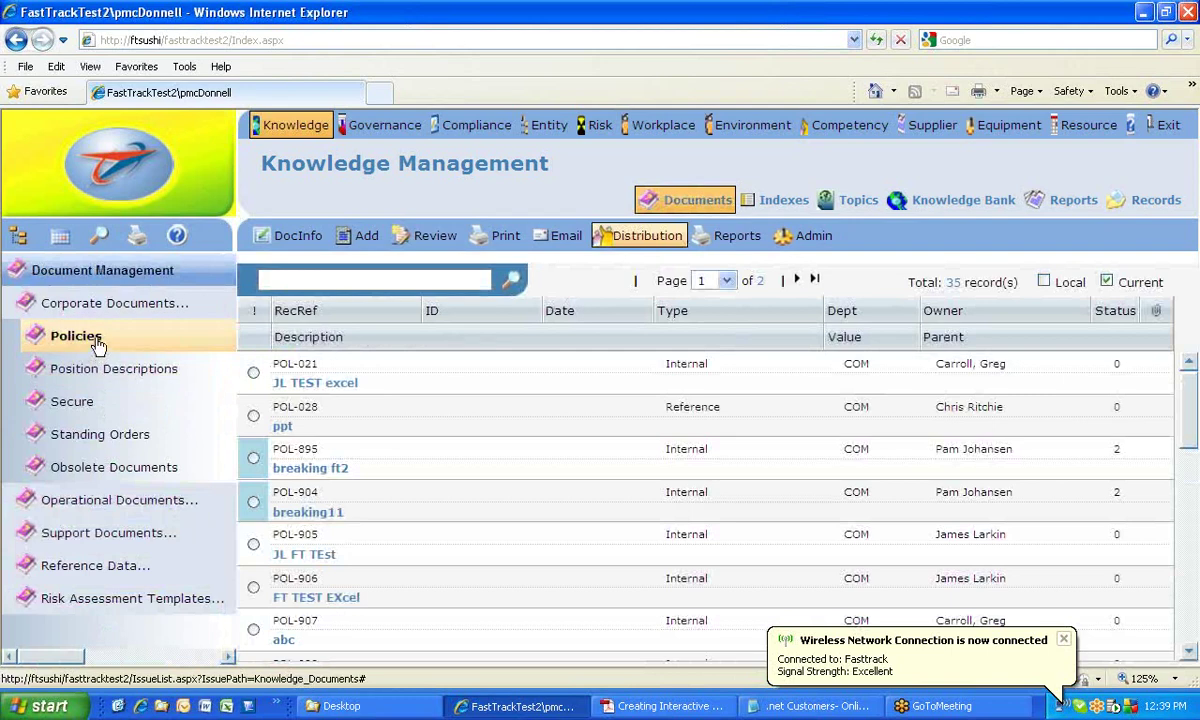
{"action": "left_click", "coordinate": [300, 372]}
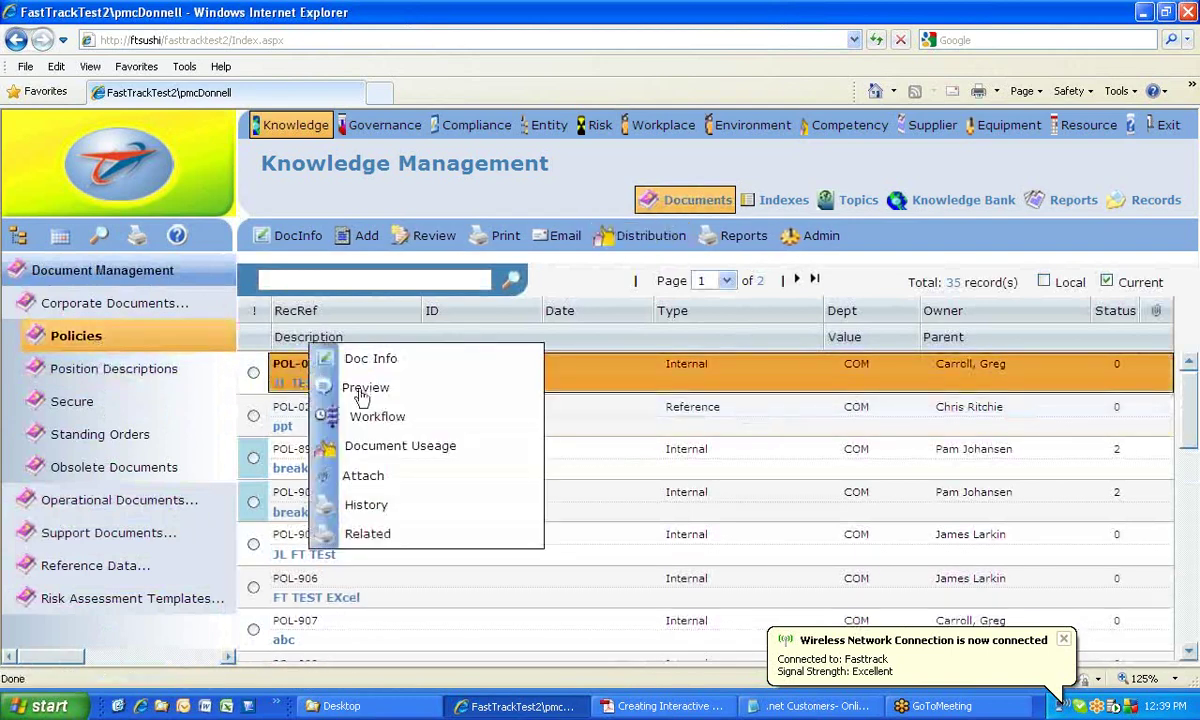
{"action": "left_click", "coordinate": [377, 418]}
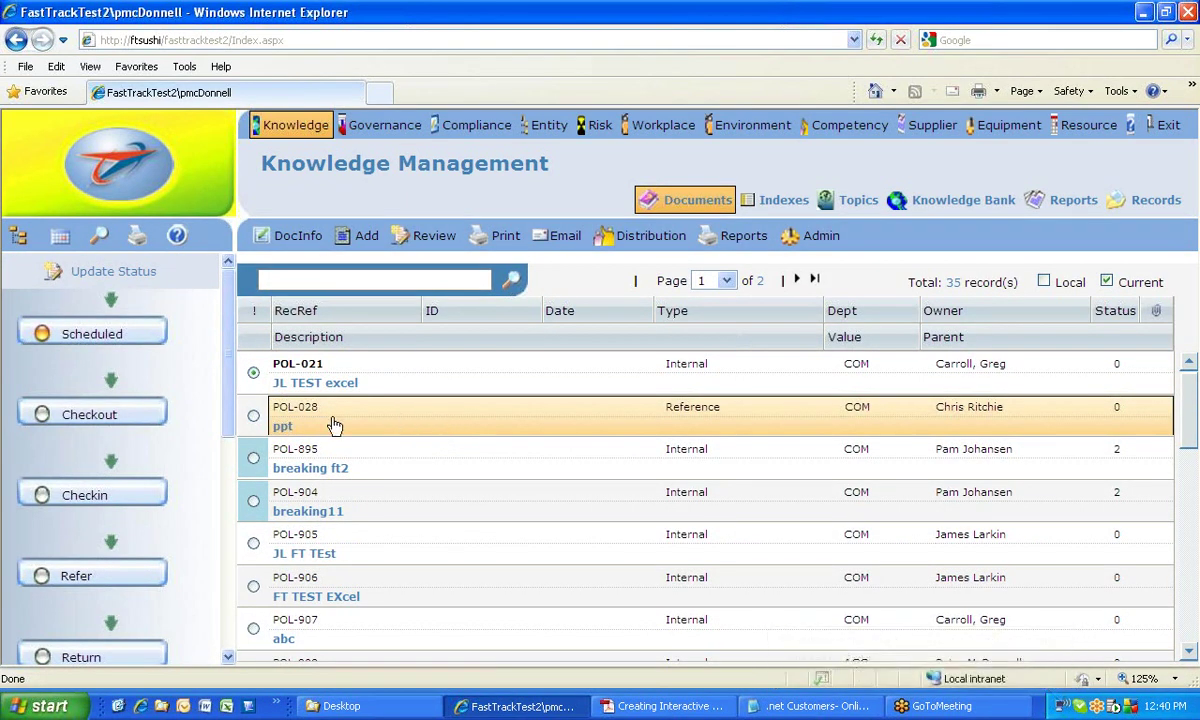
- Examine the workflow stages of ppt, breaking ft2, breaking11, JL FT TEst, FT TEST EXcel and abc in turn
{"action": "left_click", "coordinate": [252, 417]}
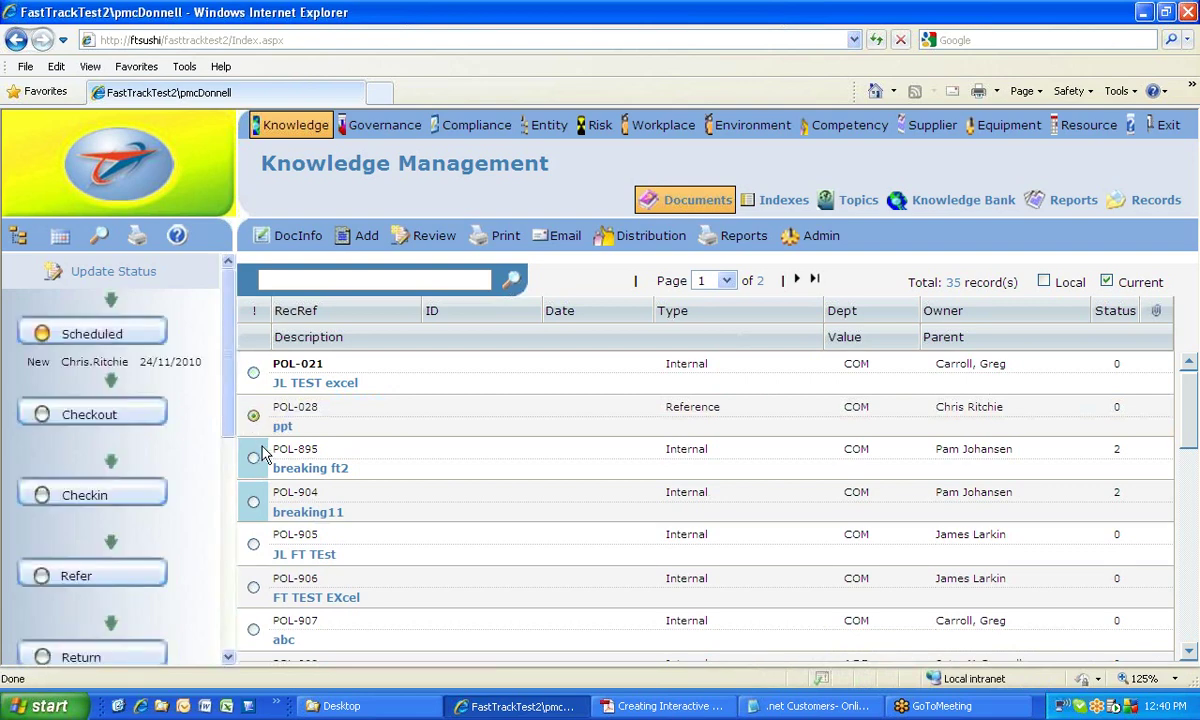
{"action": "left_click", "coordinate": [252, 462]}
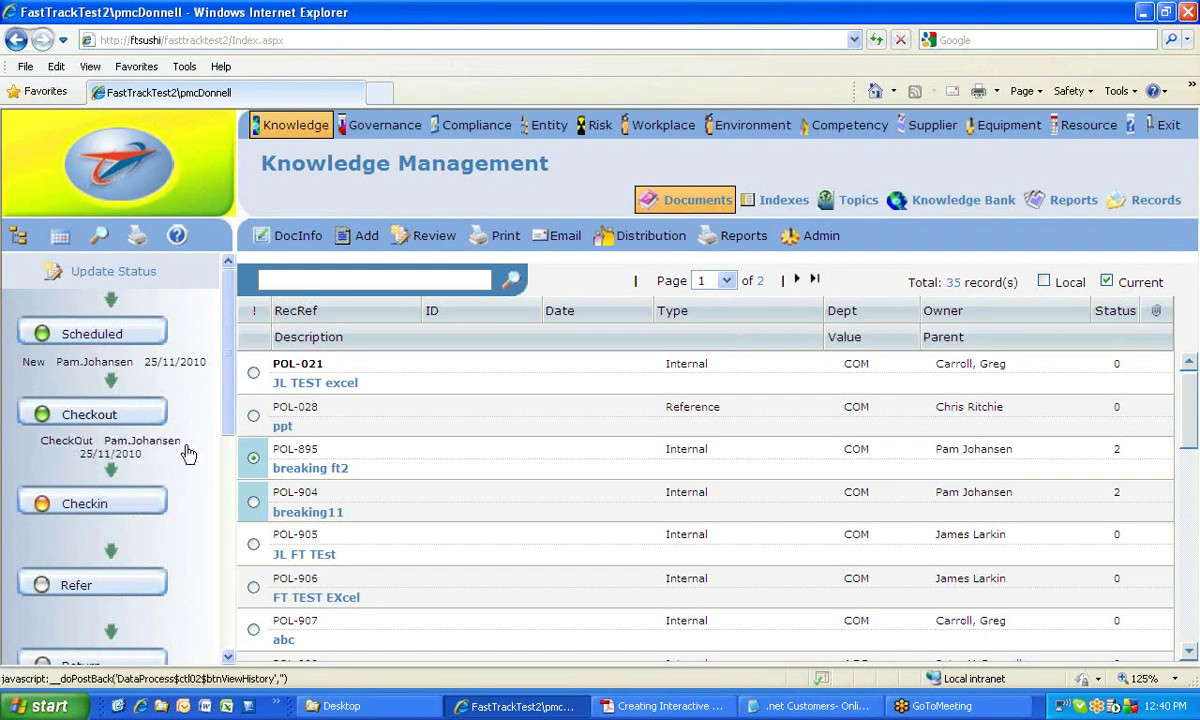
{"action": "left_click", "coordinate": [253, 501]}
{"action": "left_click_drag", "start_coordinate": [224, 385], "coordinate": [225, 455]}
{"action": "left_click", "coordinate": [253, 543]}
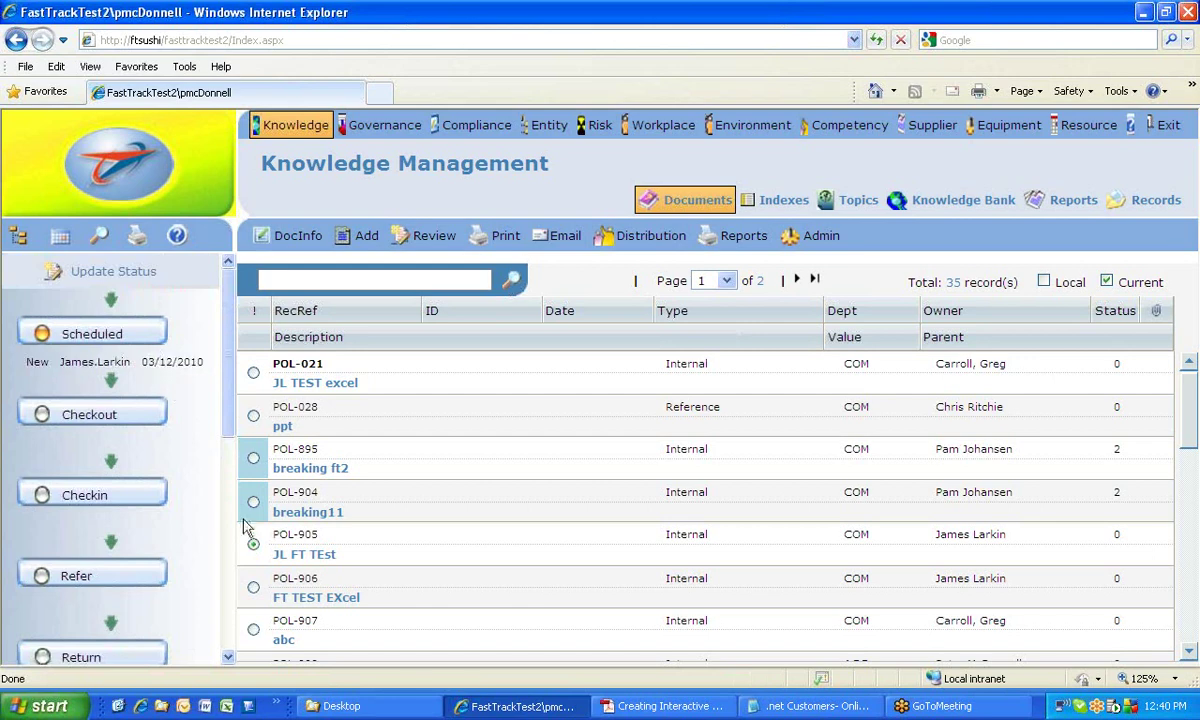
{"action": "left_click", "coordinate": [253, 588]}
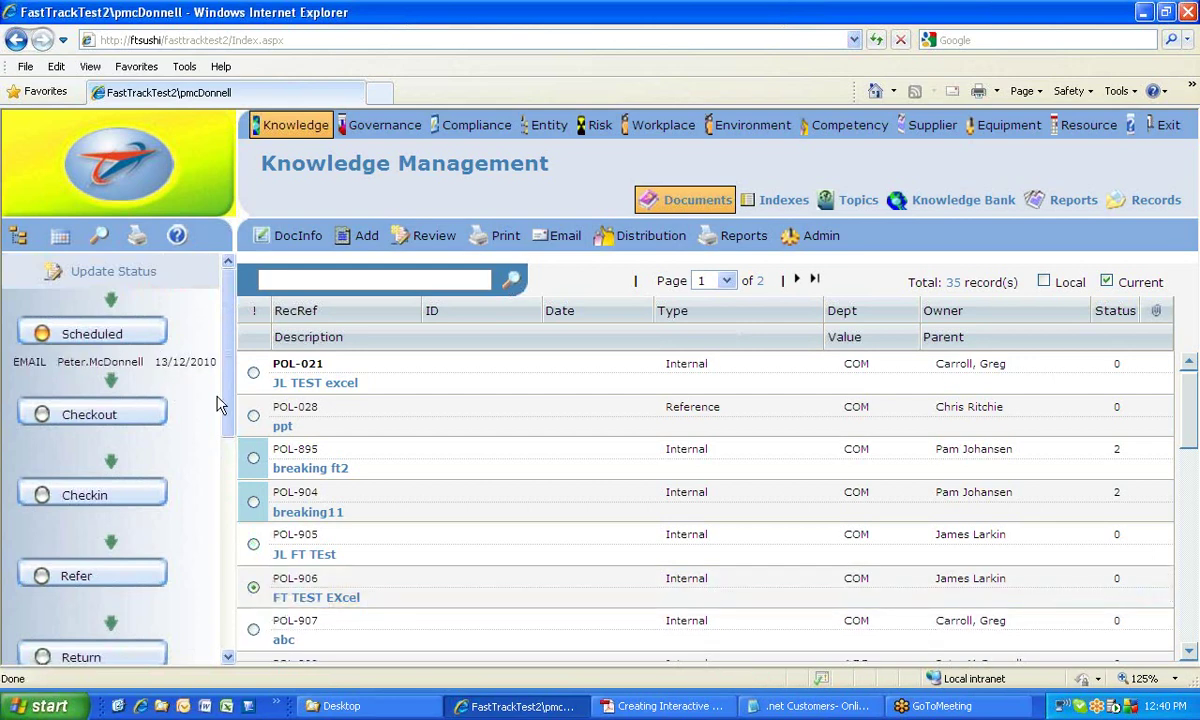
{"action": "left_click_drag", "start_coordinate": [225, 375], "coordinate": [226, 430]}
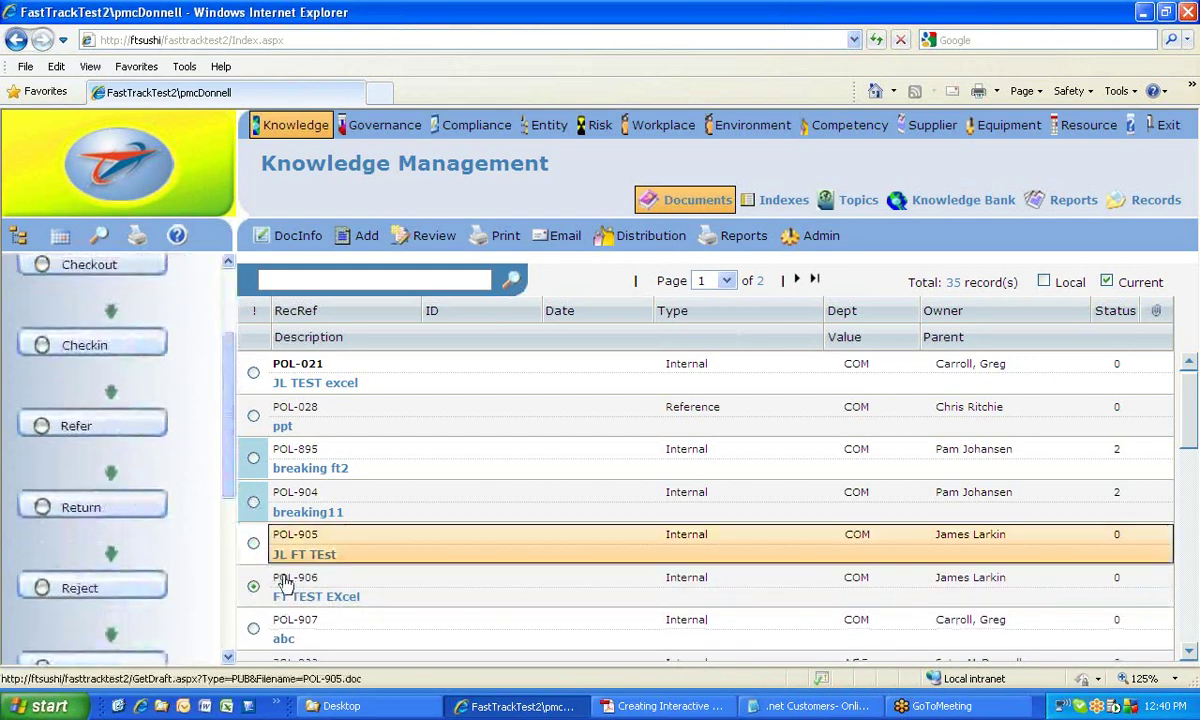
{"action": "left_click", "coordinate": [253, 628]}
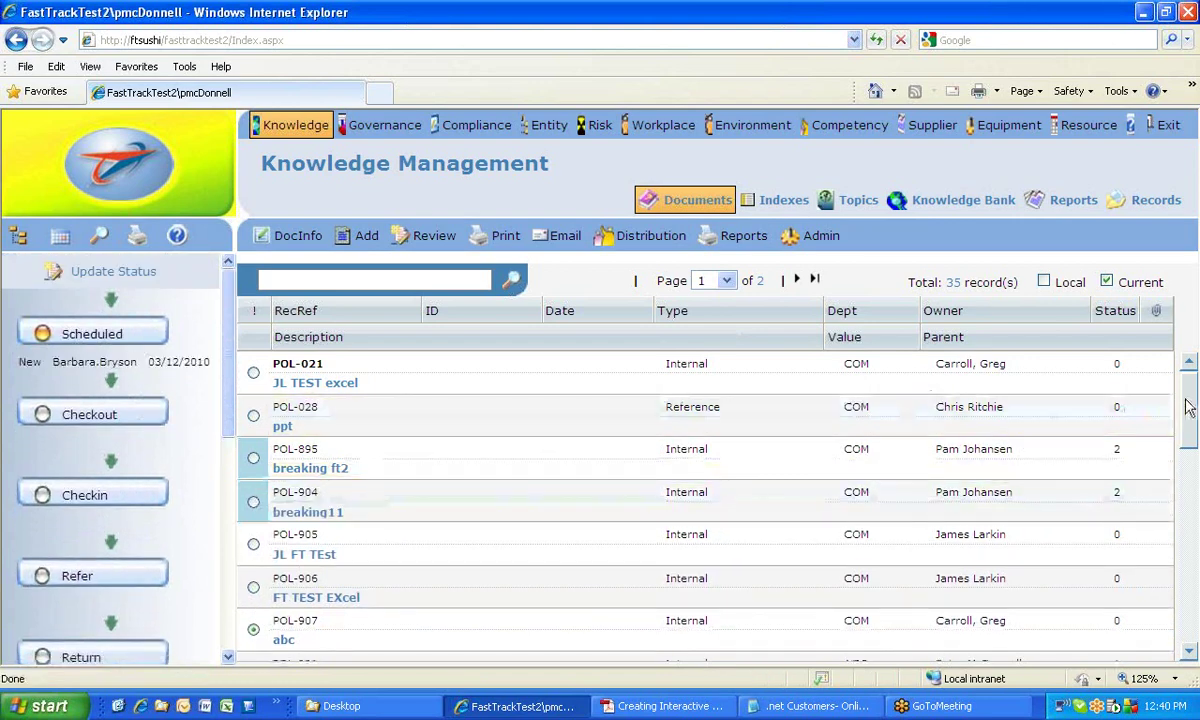
- Examine the workflow stages of the Extended Care Placement and Operational Framework policies
{"action": "left_click_drag", "start_coordinate": [1187, 410], "coordinate": [1187, 497]}
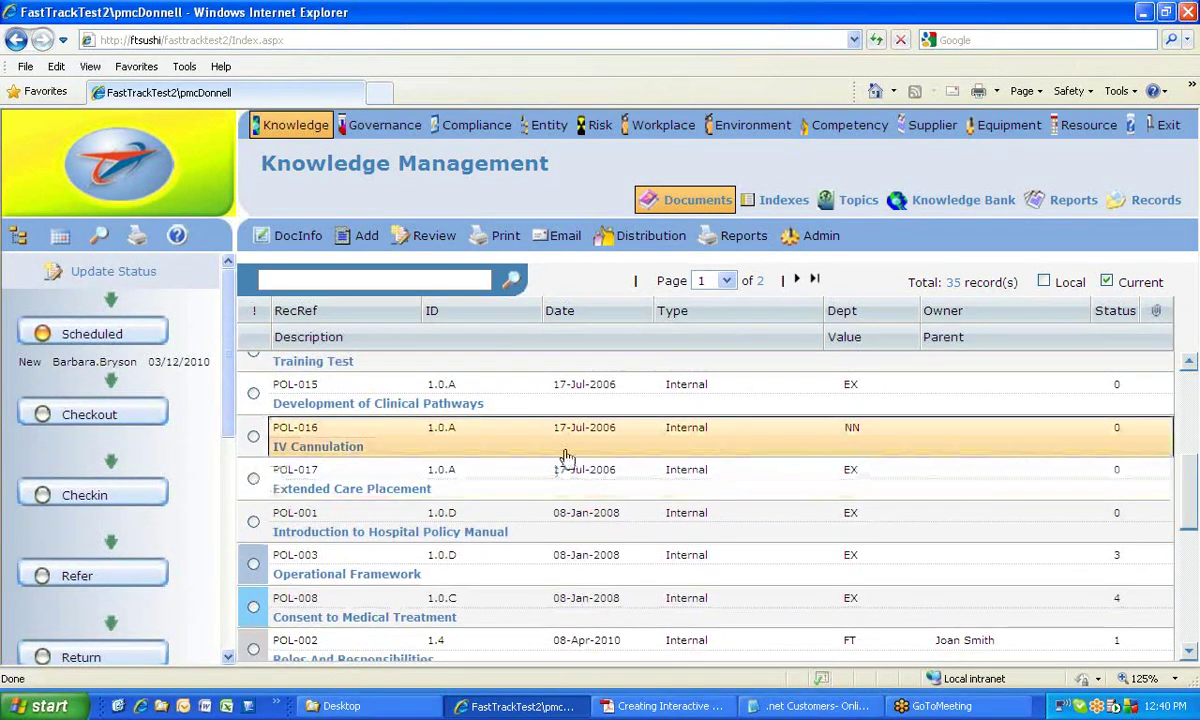
{"action": "left_click", "coordinate": [253, 522]}
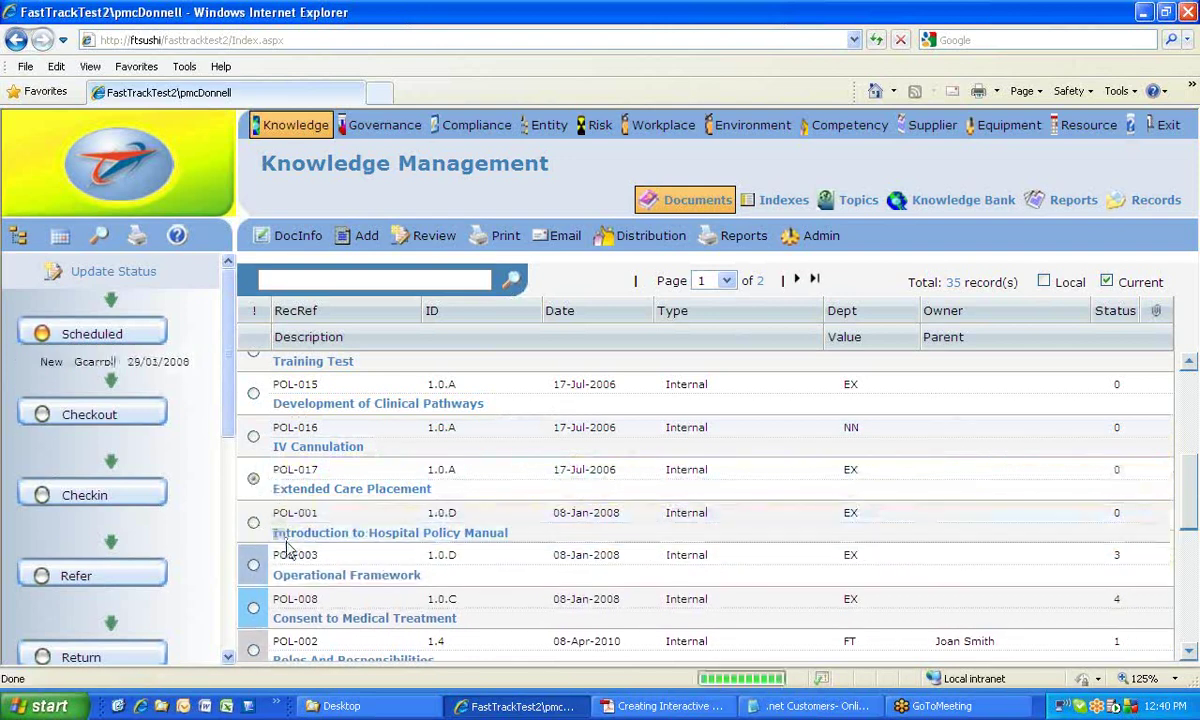
{"action": "left_click", "coordinate": [253, 565]}
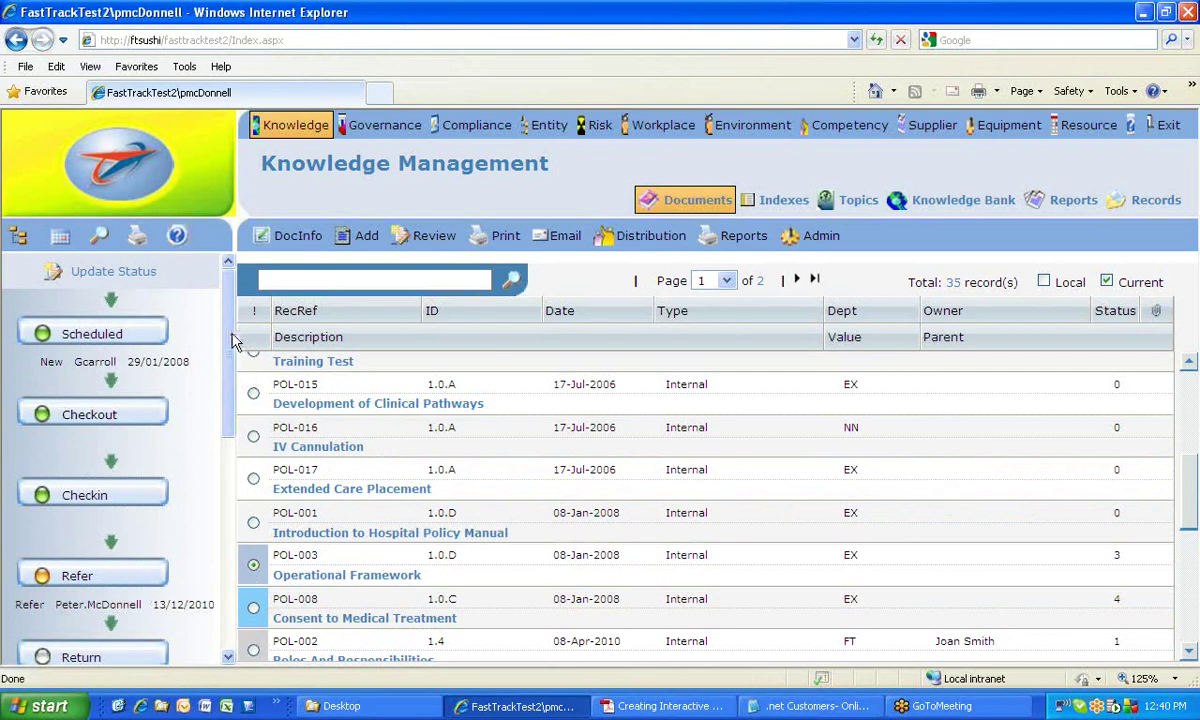
{"action": "scroll", "coordinate": [231, 342], "scroll_direction": "down", "scroll_amount": 2}
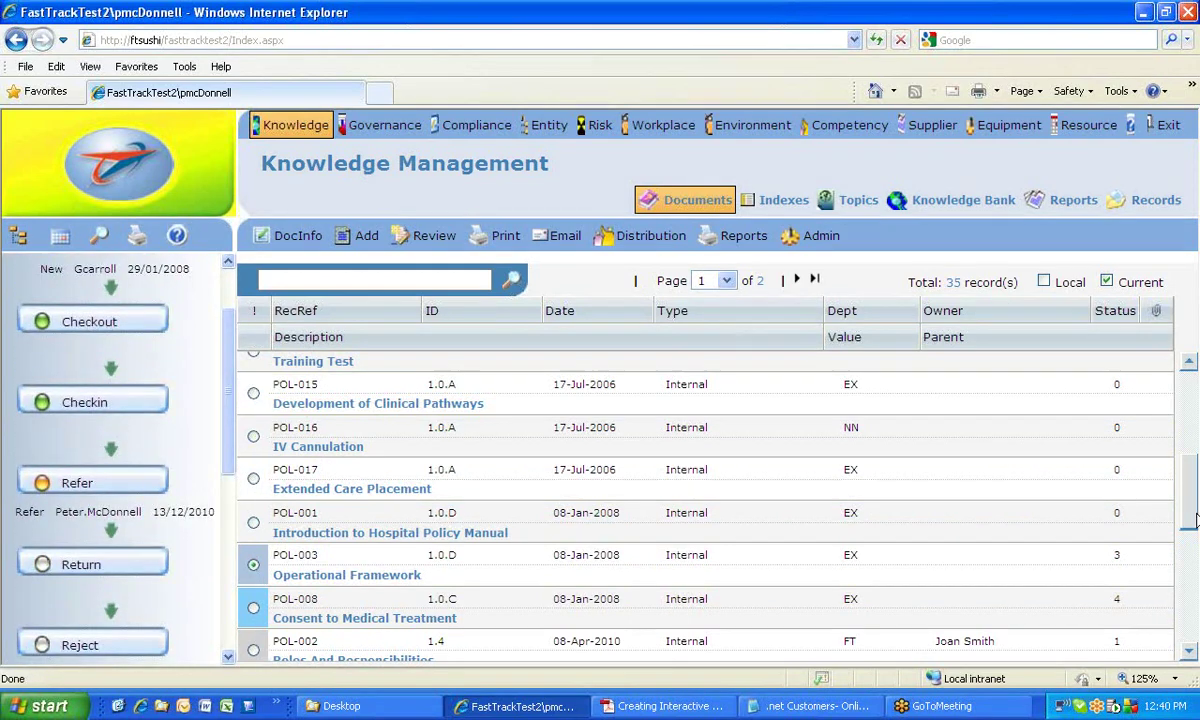
{"action": "scroll", "coordinate": [1190, 500], "scroll_direction": "up", "scroll_amount": 5}
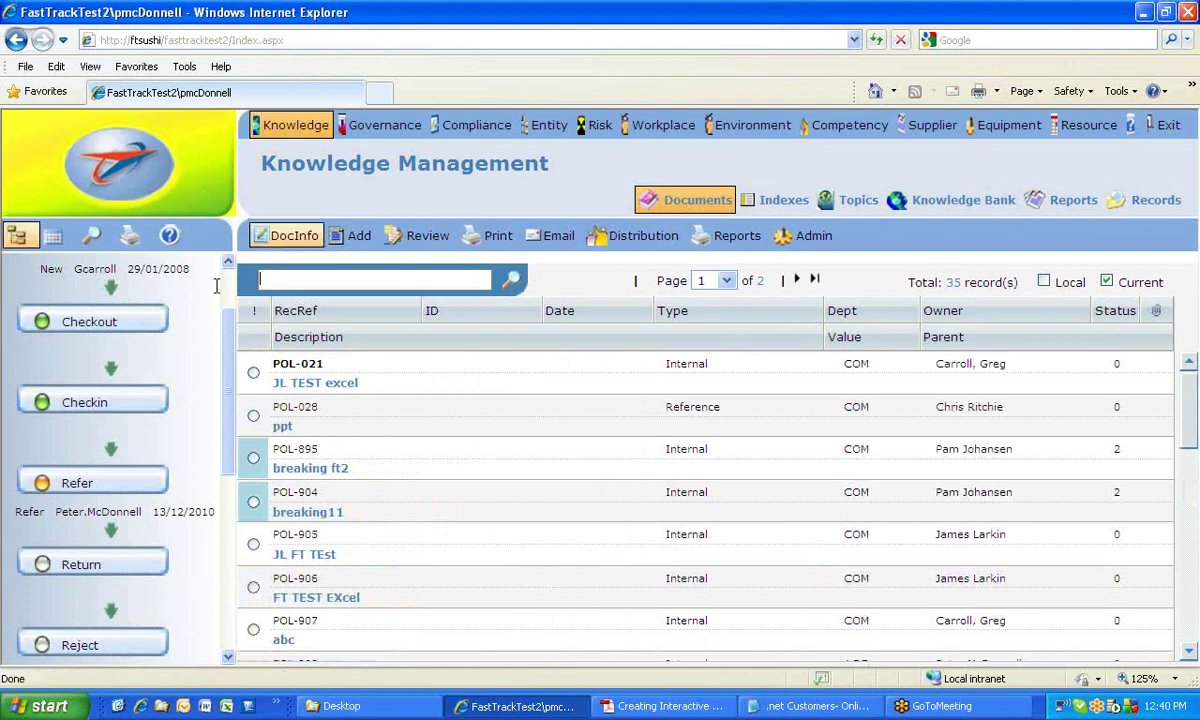
- Return to the document management structure, search the policies for "train" and select Training Test
{"action": "mouse_move", "coordinate": [17, 237]}
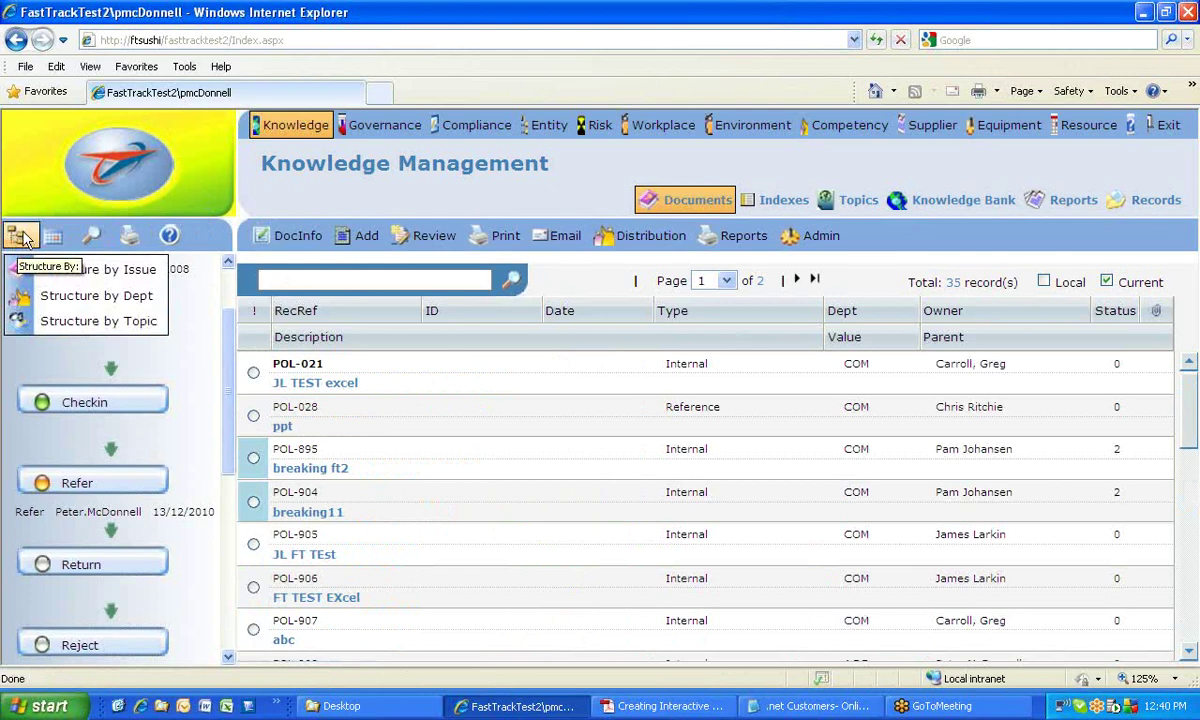
{"action": "left_click", "coordinate": [705, 205]}
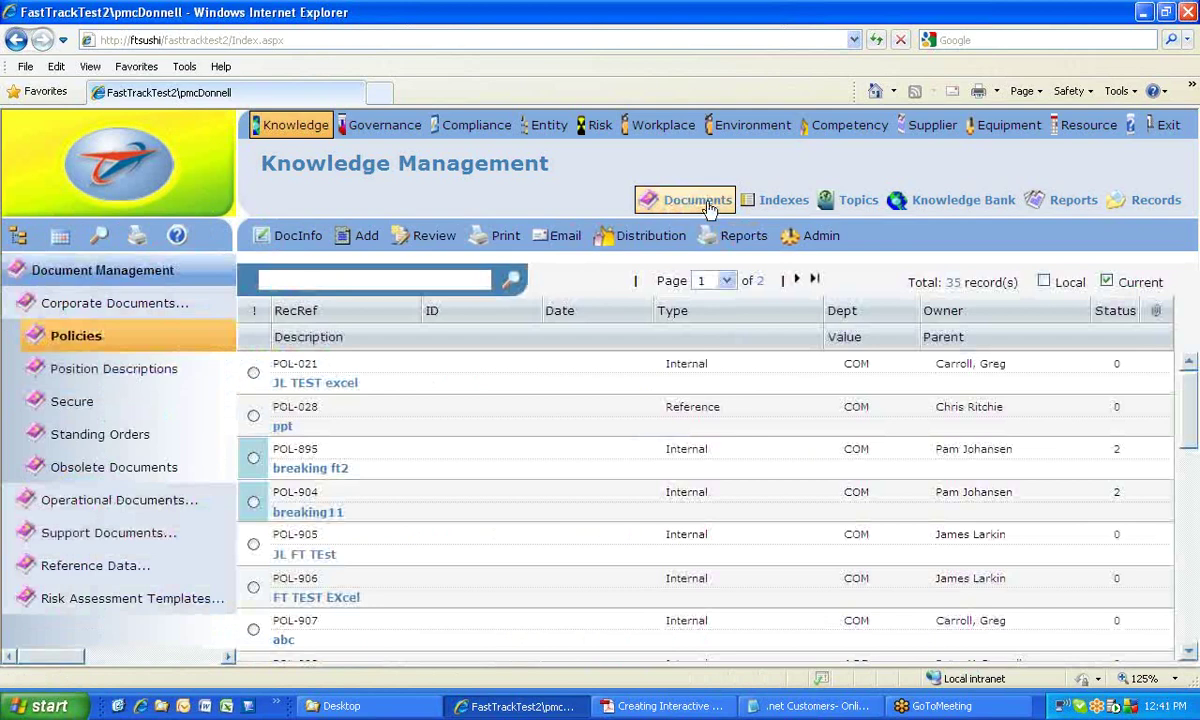
{"action": "left_click", "coordinate": [281, 278]}
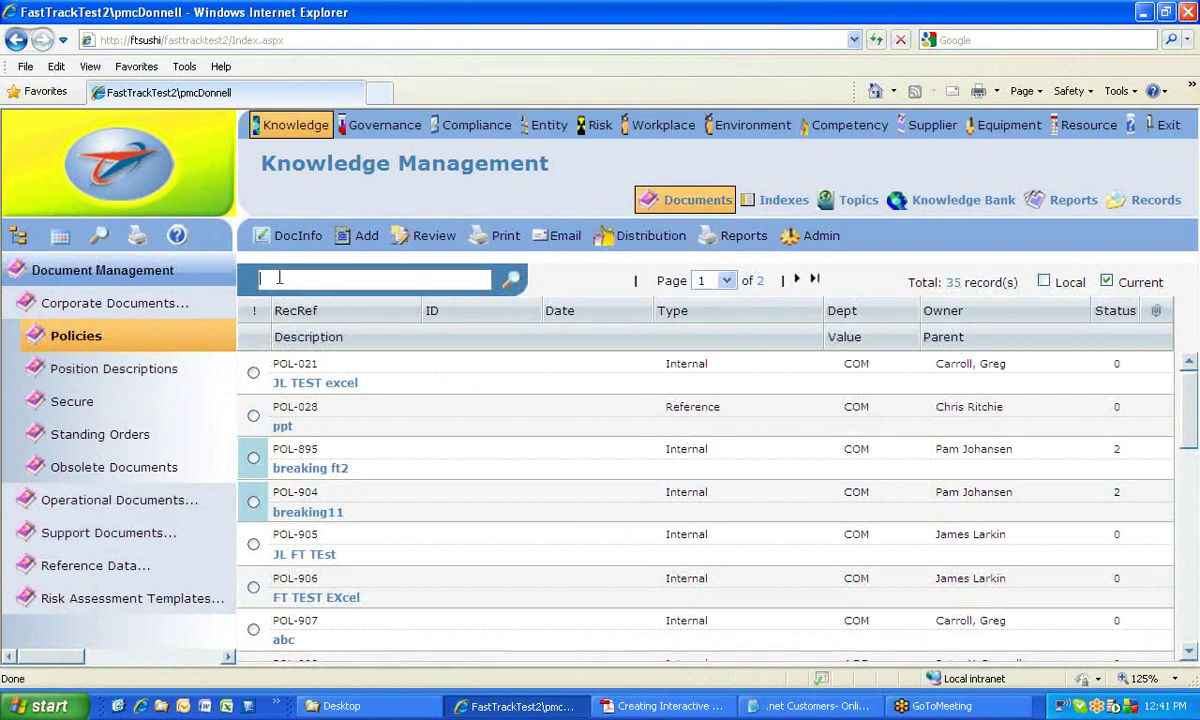
{"action": "type", "text": "train"}
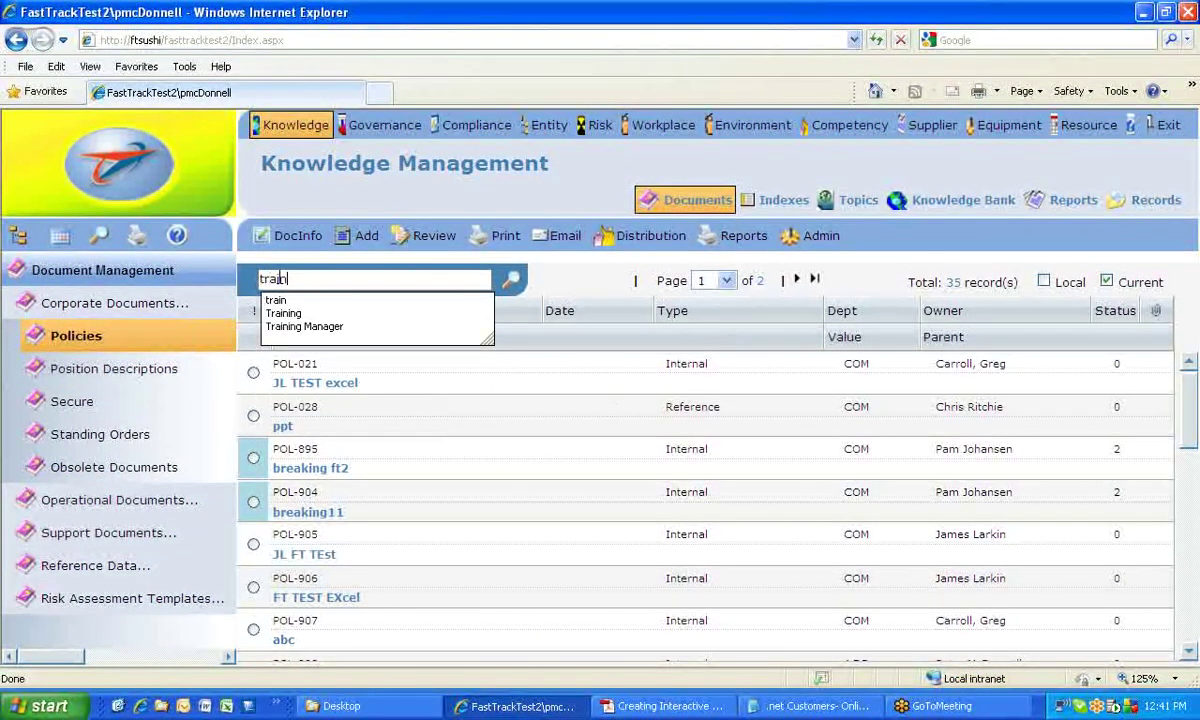
{"action": "left_click", "coordinate": [511, 280]}
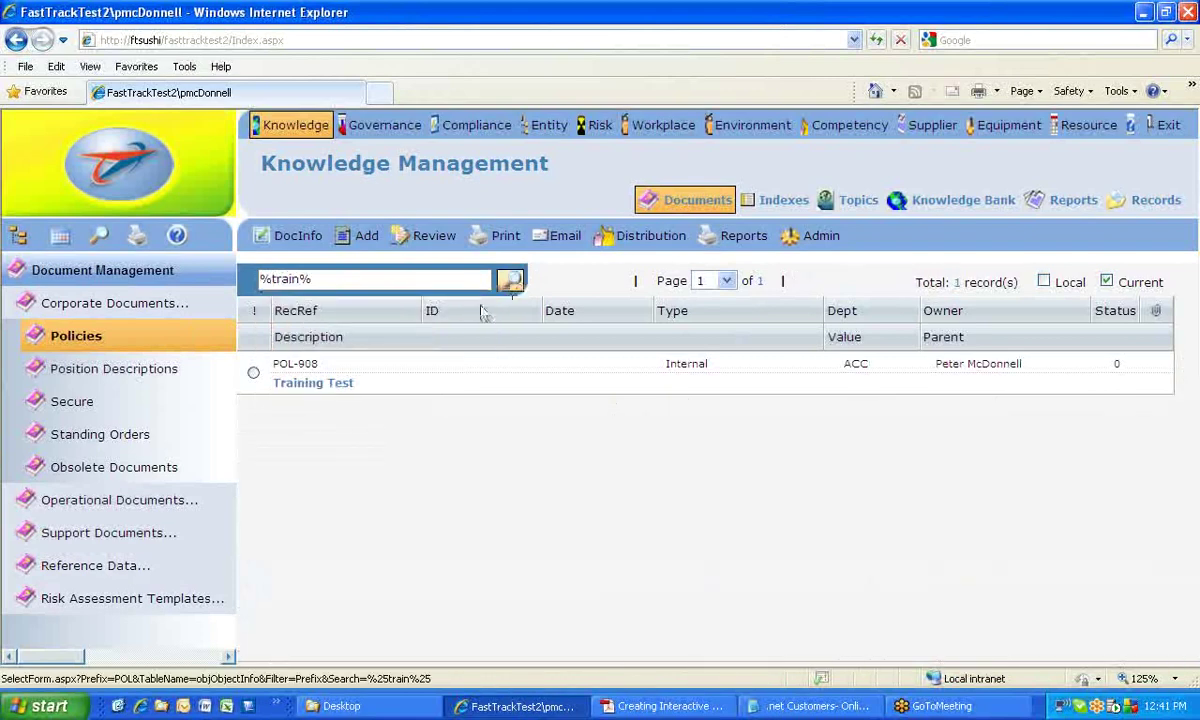
{"action": "left_click", "coordinate": [253, 372]}
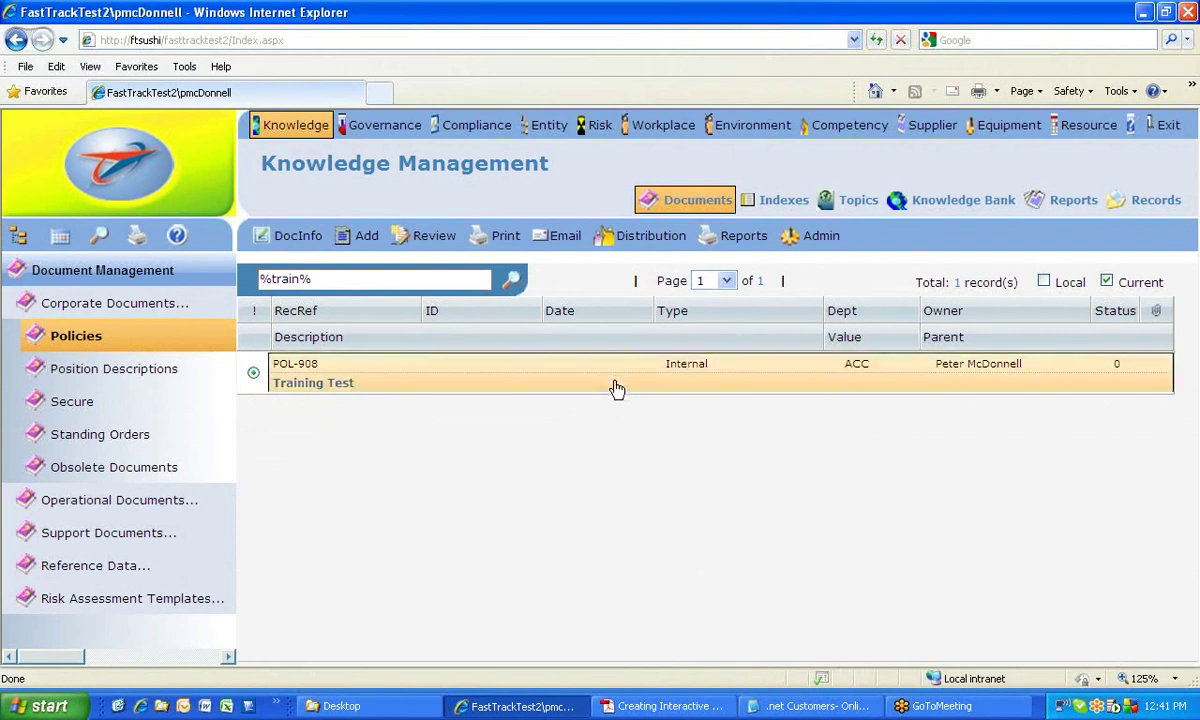
- Open the selected Training Test policy in Word for editing through the review commands
{"action": "left_click", "coordinate": [428, 240]}
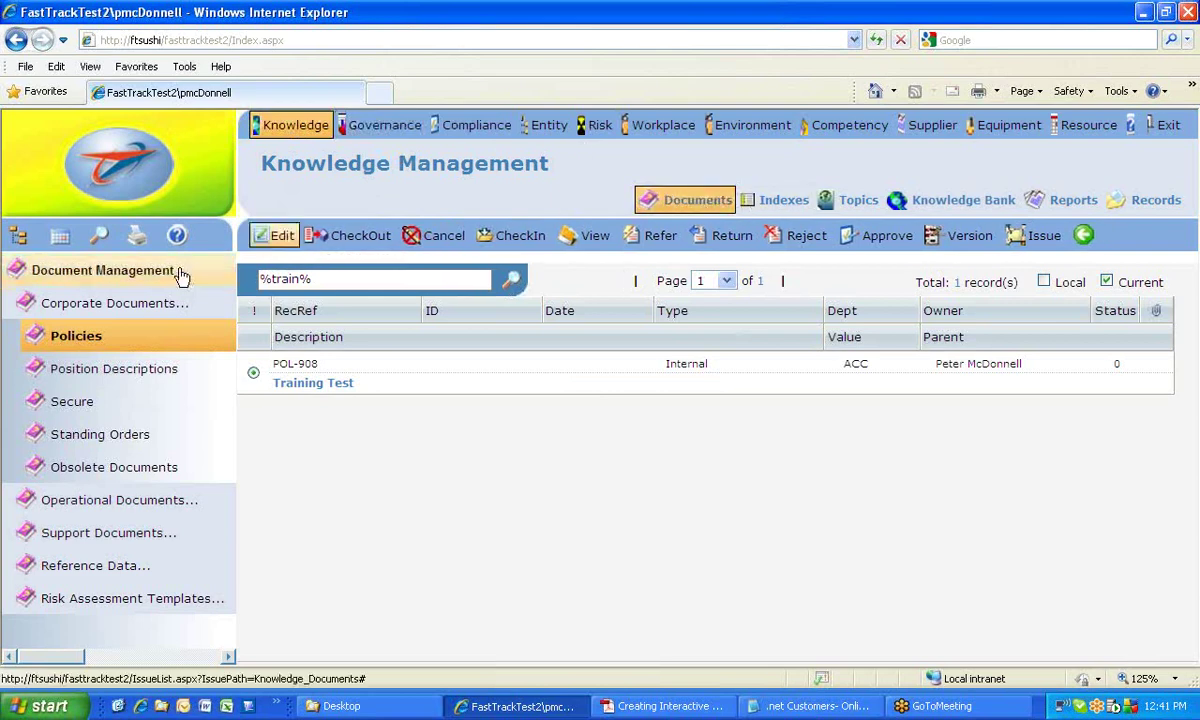
{"action": "left_click", "coordinate": [125, 348]}
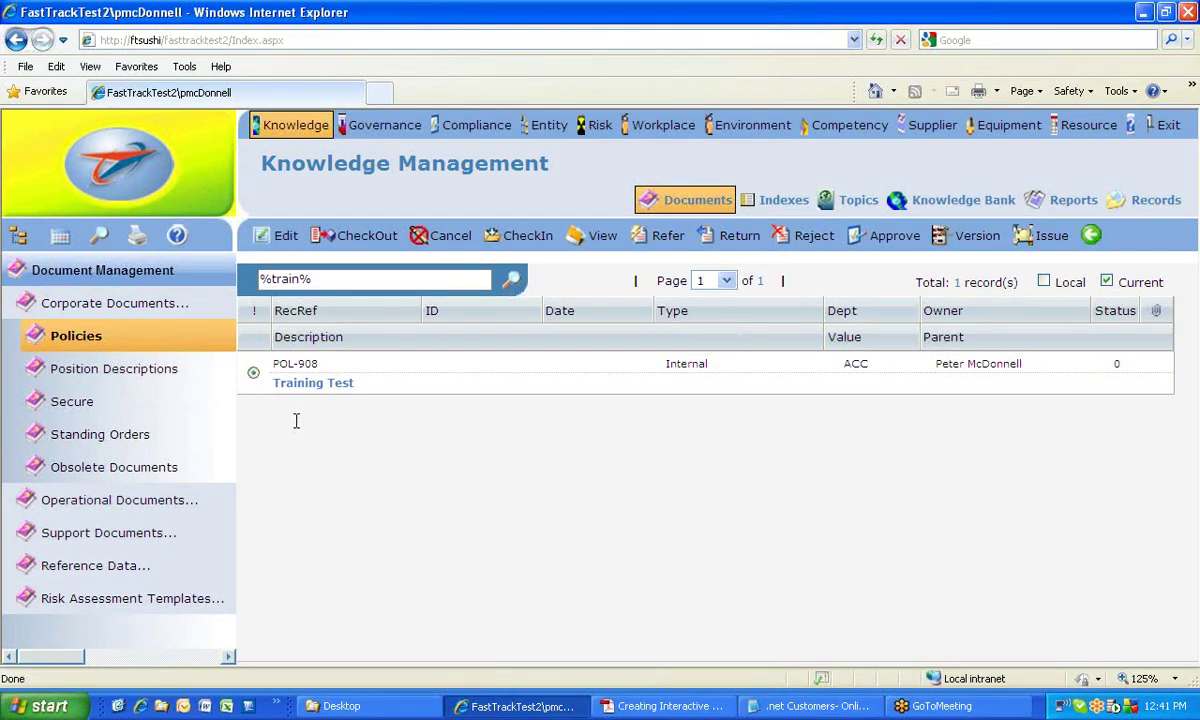
{"action": "left_click", "coordinate": [278, 235]}
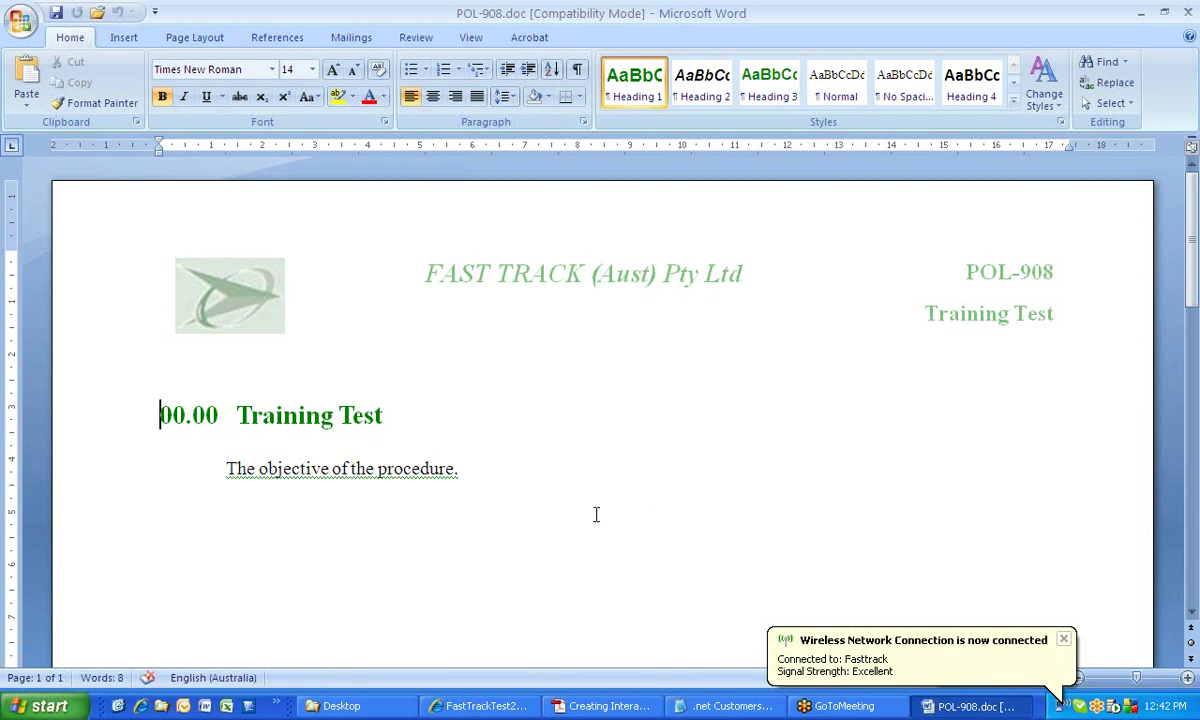
- Add the line "Making quick changes" below the objective in the policy document, close it and return to the policies list
{"action": "left_click", "coordinate": [480, 473]}
{"action": "key", "text": "Return"}
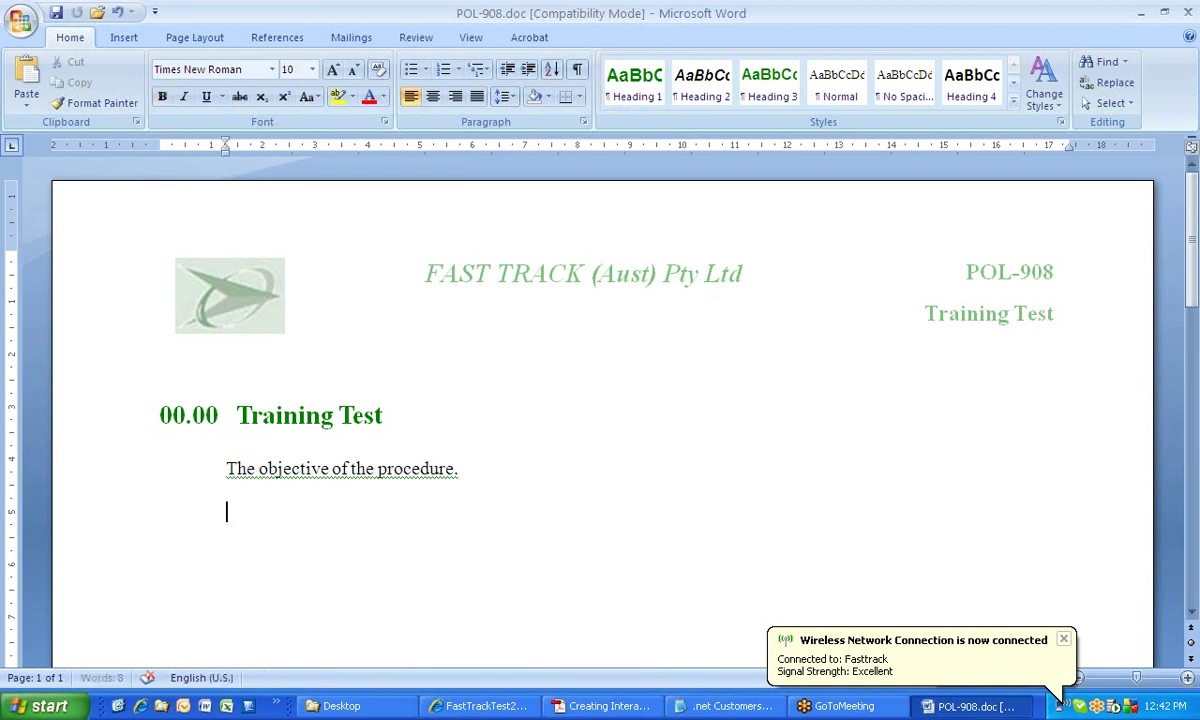
{"action": "type", "text": "Making"}
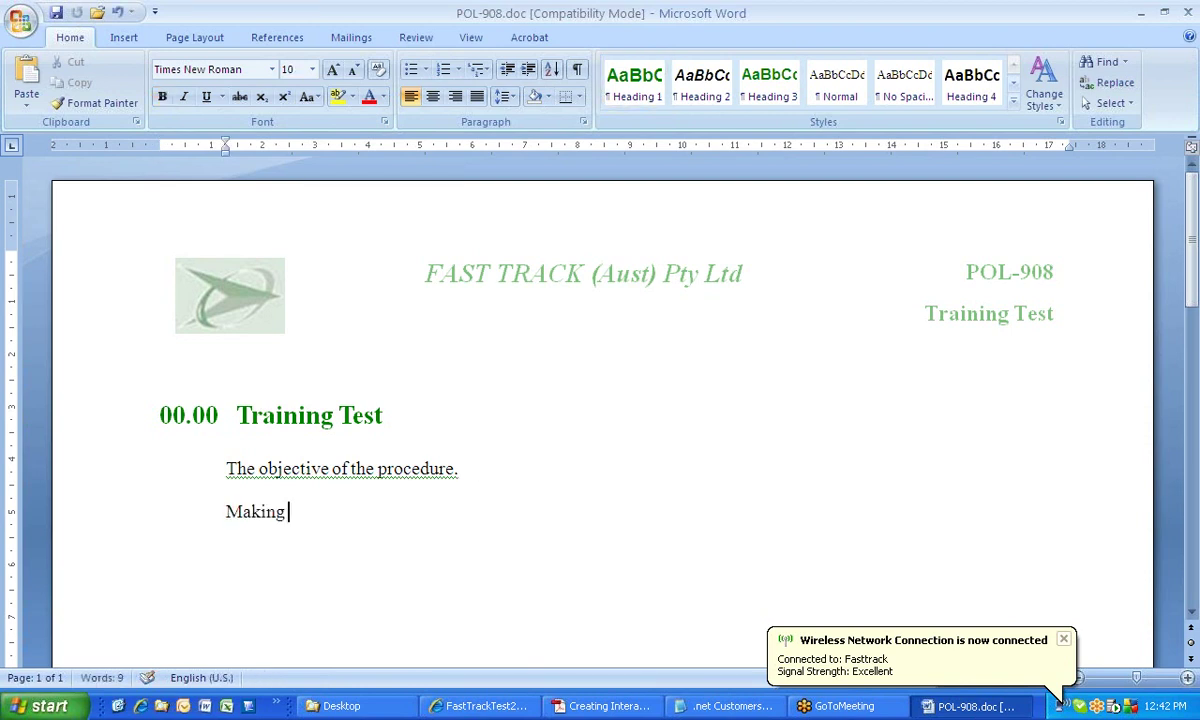
{"action": "type", "text": " quick changes"}
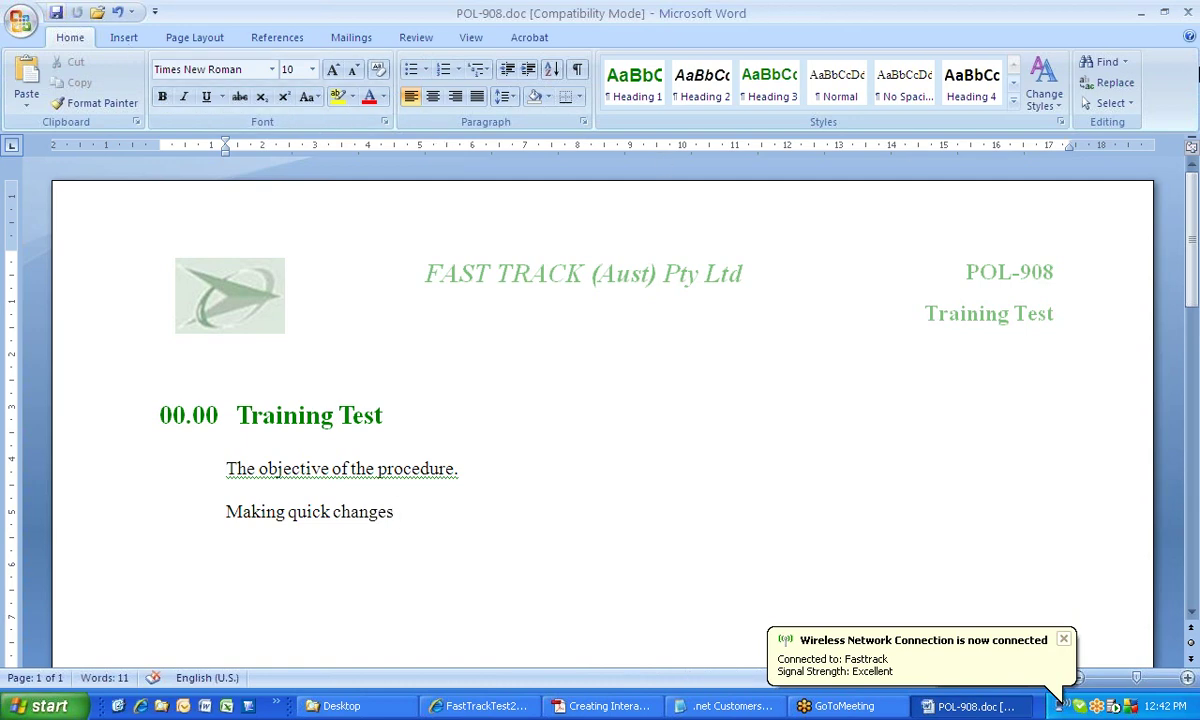
{"action": "left_click", "coordinate": [1189, 11]}
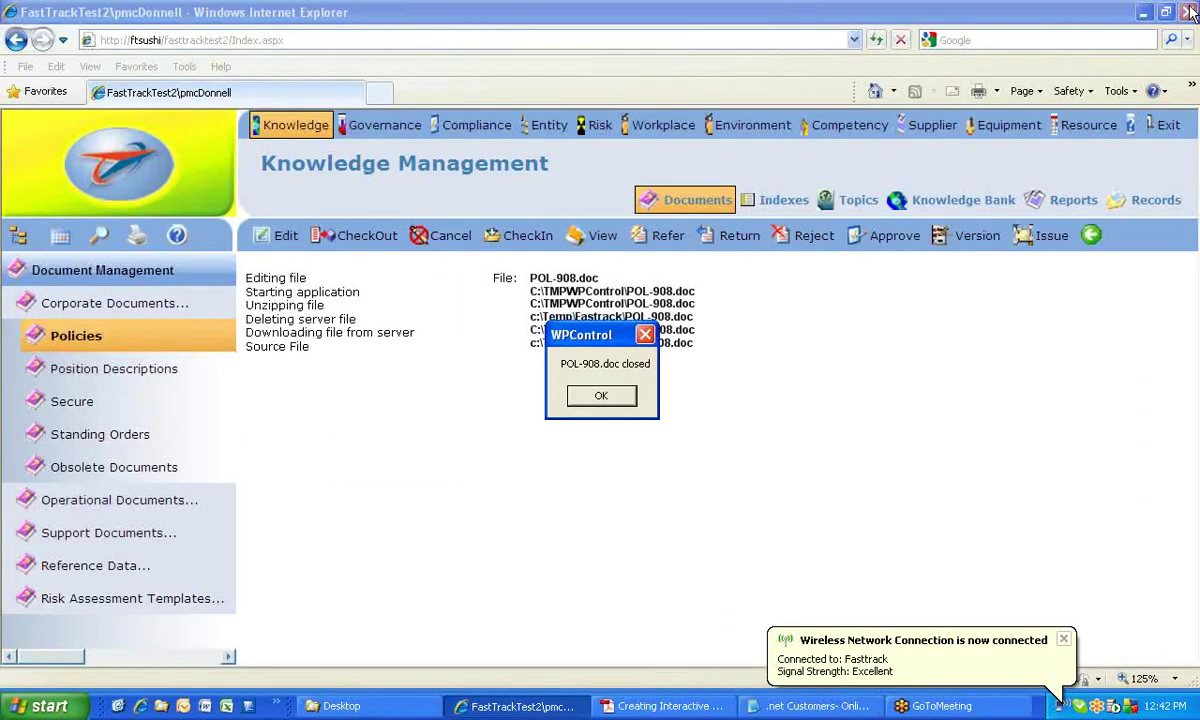
{"action": "left_click", "coordinate": [600, 396]}
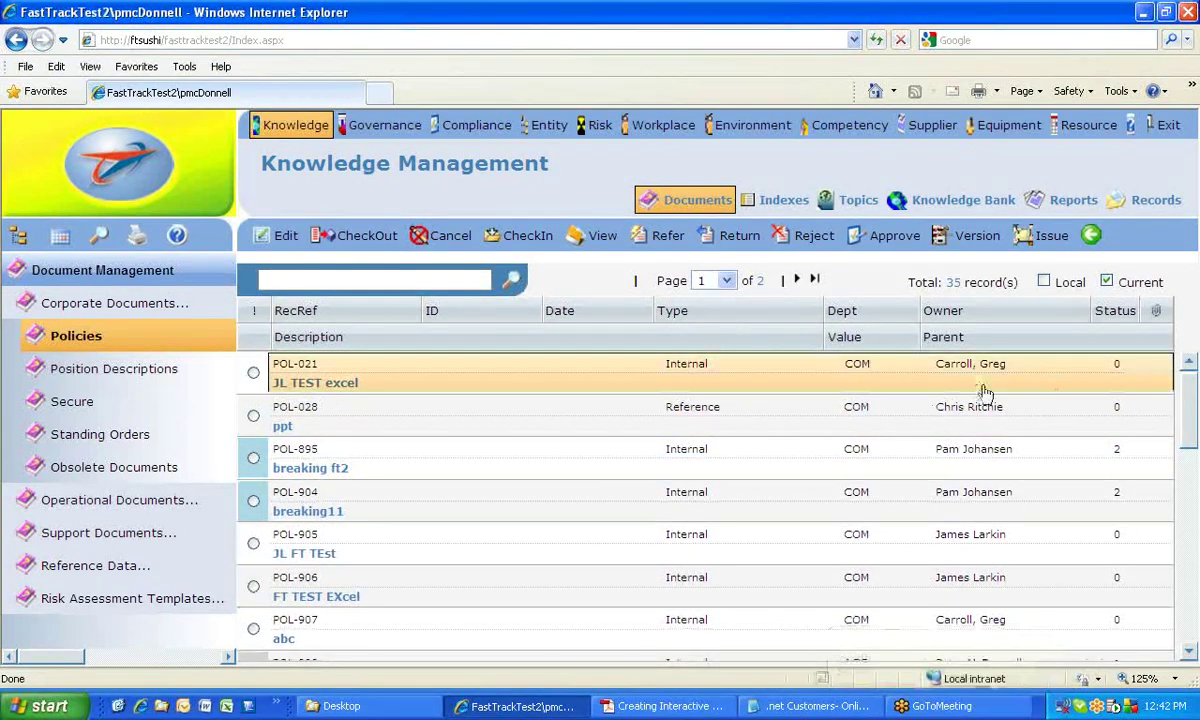
- Look through both pages of the policies list and search it for "908" to find the Training Test policy
{"action": "left_click_drag", "start_coordinate": [1190, 402], "coordinate": [1192, 632]}
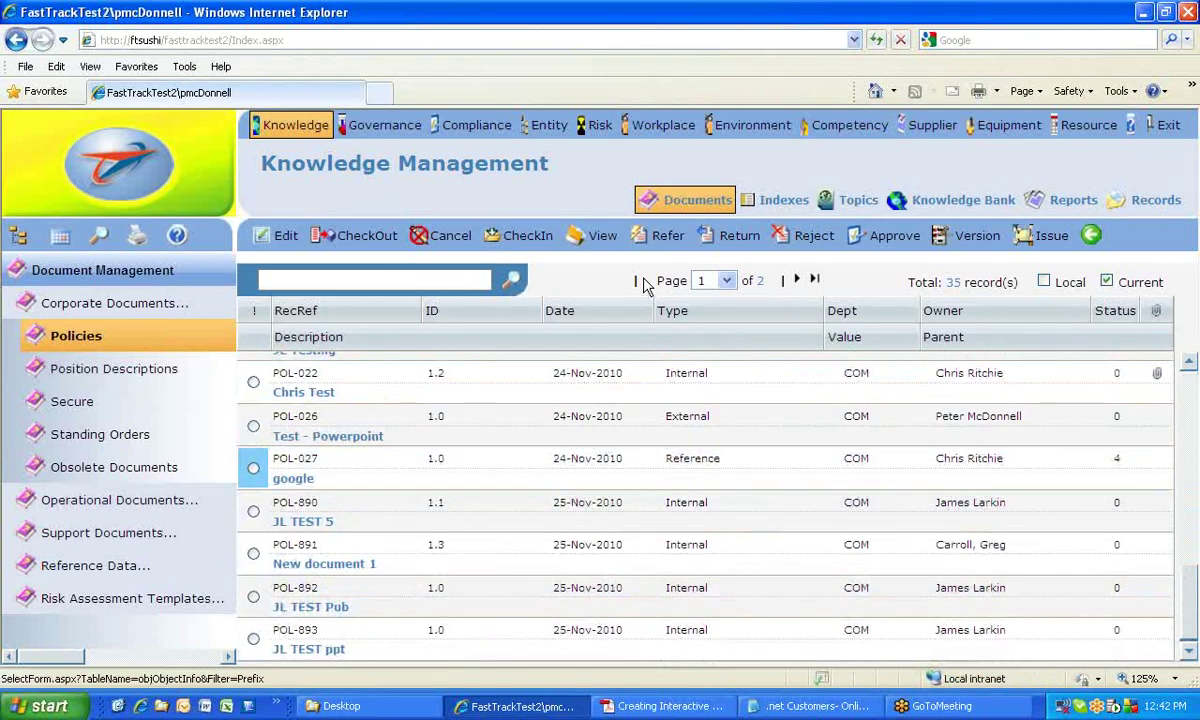
{"action": "left_click", "coordinate": [797, 281]}
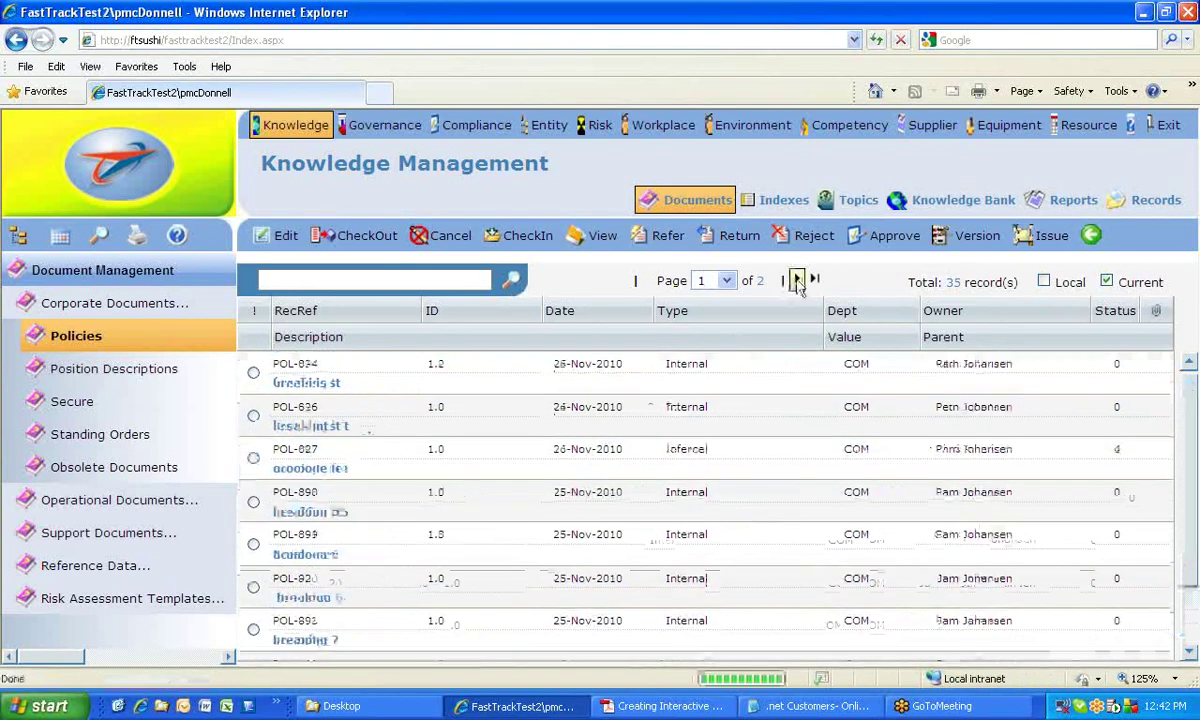
{"action": "left_click_drag", "start_coordinate": [1192, 410], "coordinate": [1190, 362]}
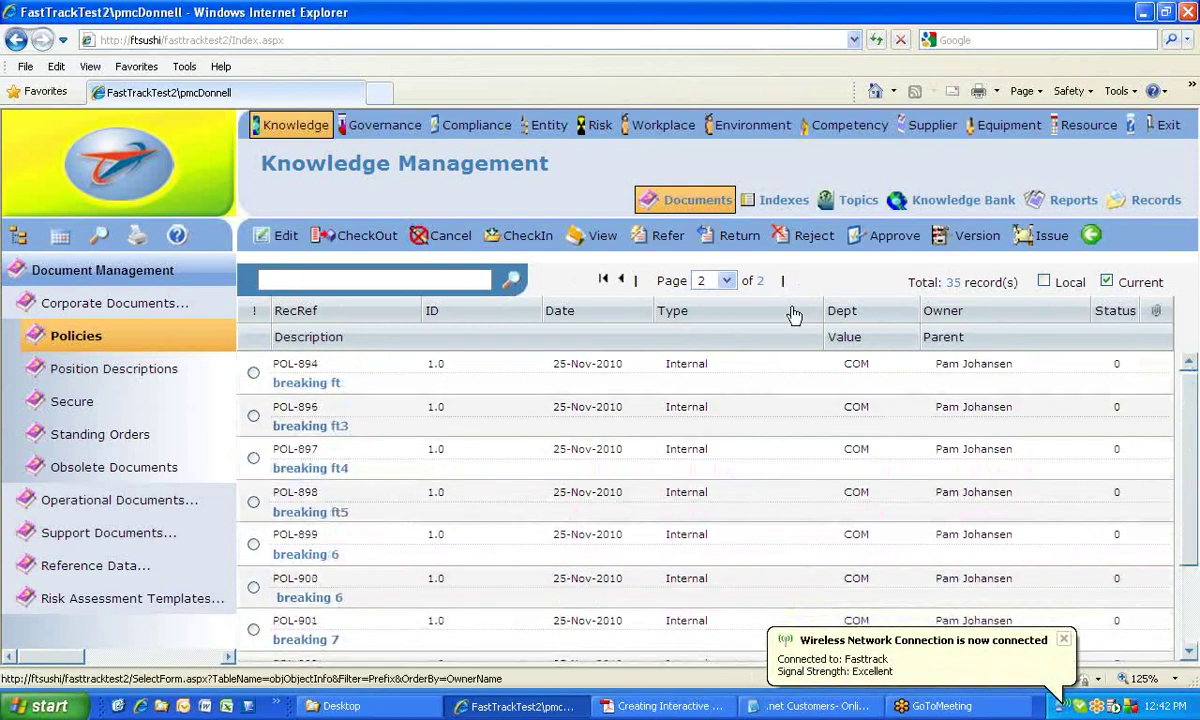
{"action": "left_click", "coordinate": [282, 279]}
{"action": "type", "text": "908"}
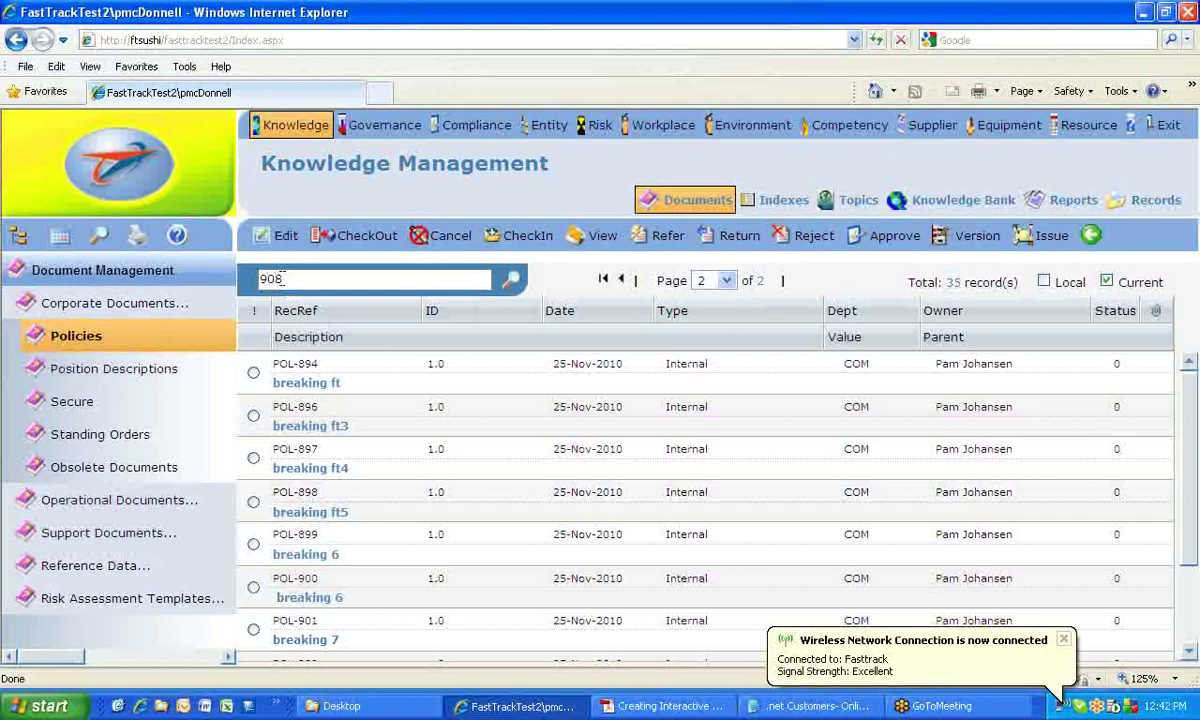
{"action": "left_click", "coordinate": [513, 280]}
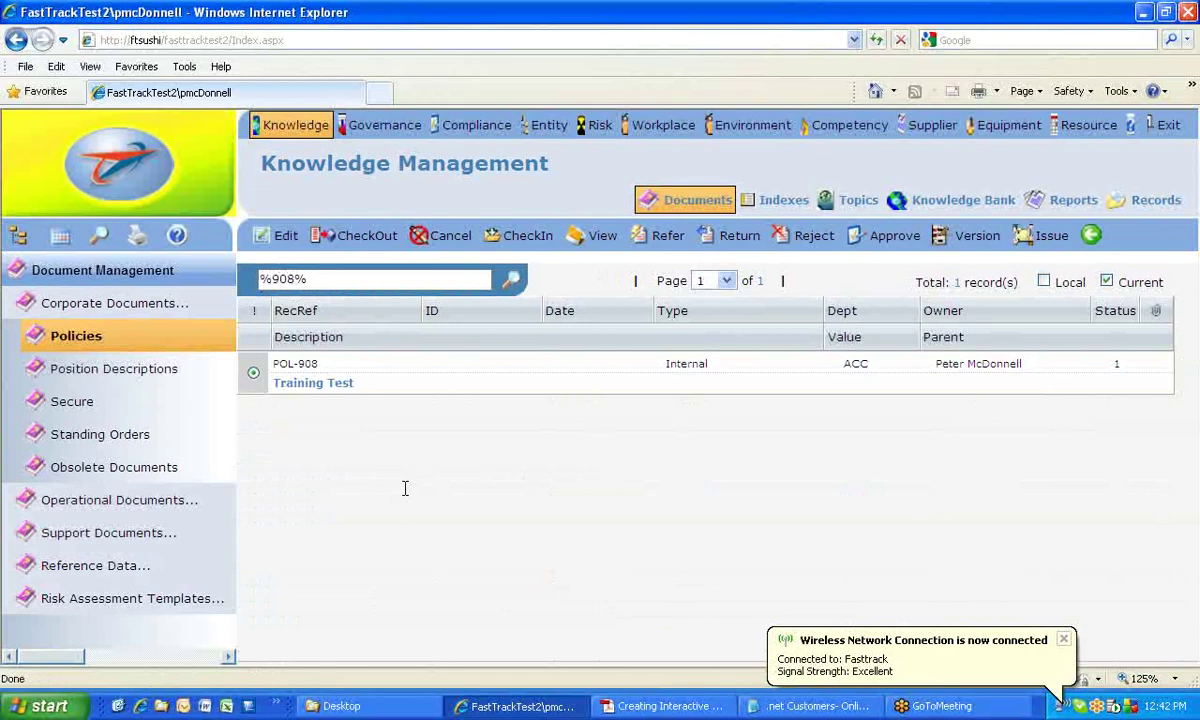
- Check out the Training Test policy unzipped and save it as POL-908.doc in the FASTTRACK Checkout folder
{"action": "left_click", "coordinate": [358, 240]}
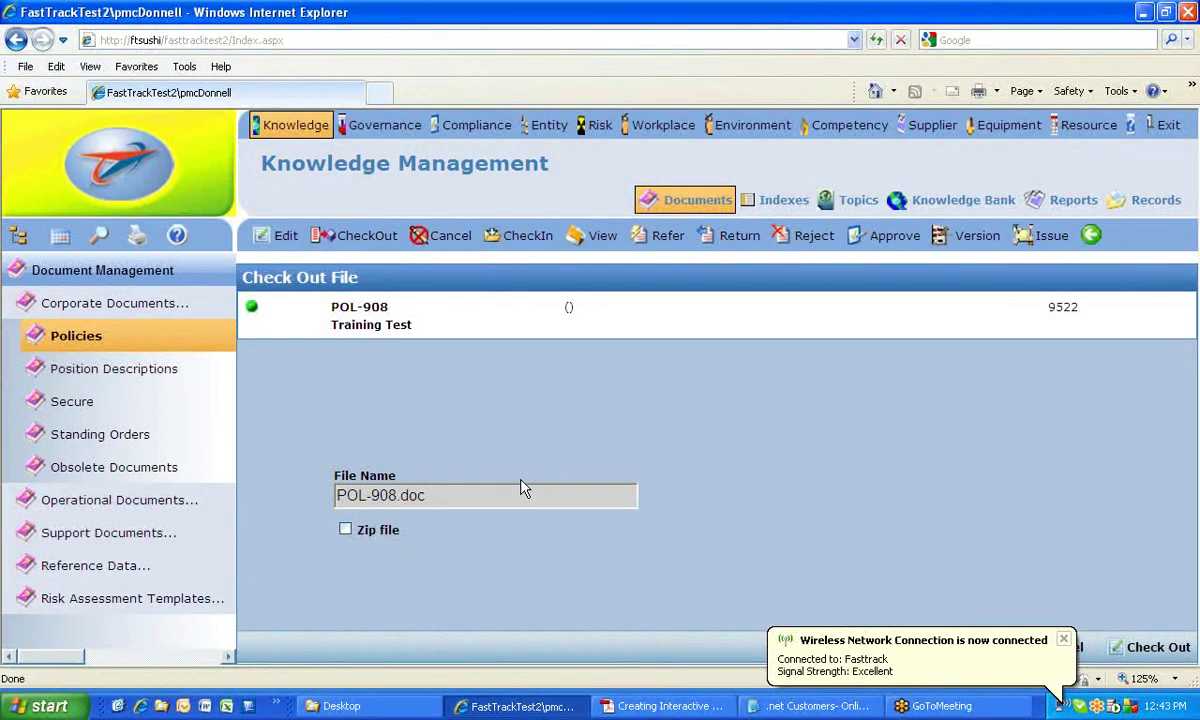
{"action": "left_click", "coordinate": [1062, 640]}
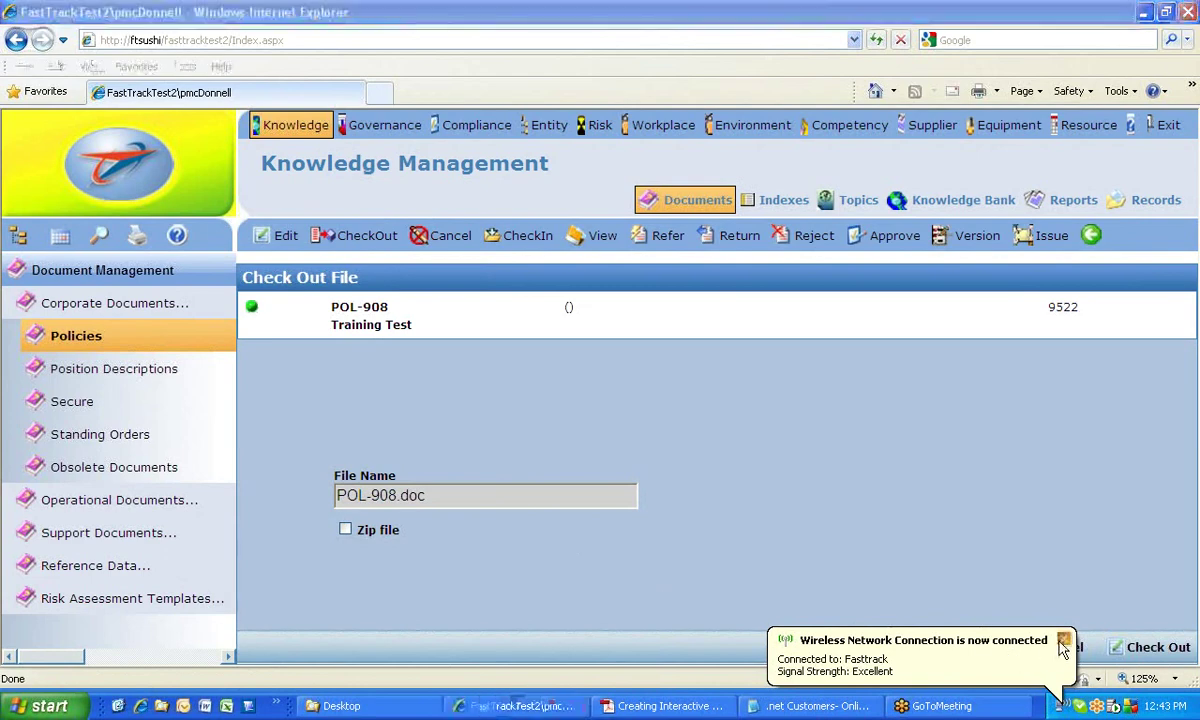
{"action": "left_click", "coordinate": [1158, 648]}
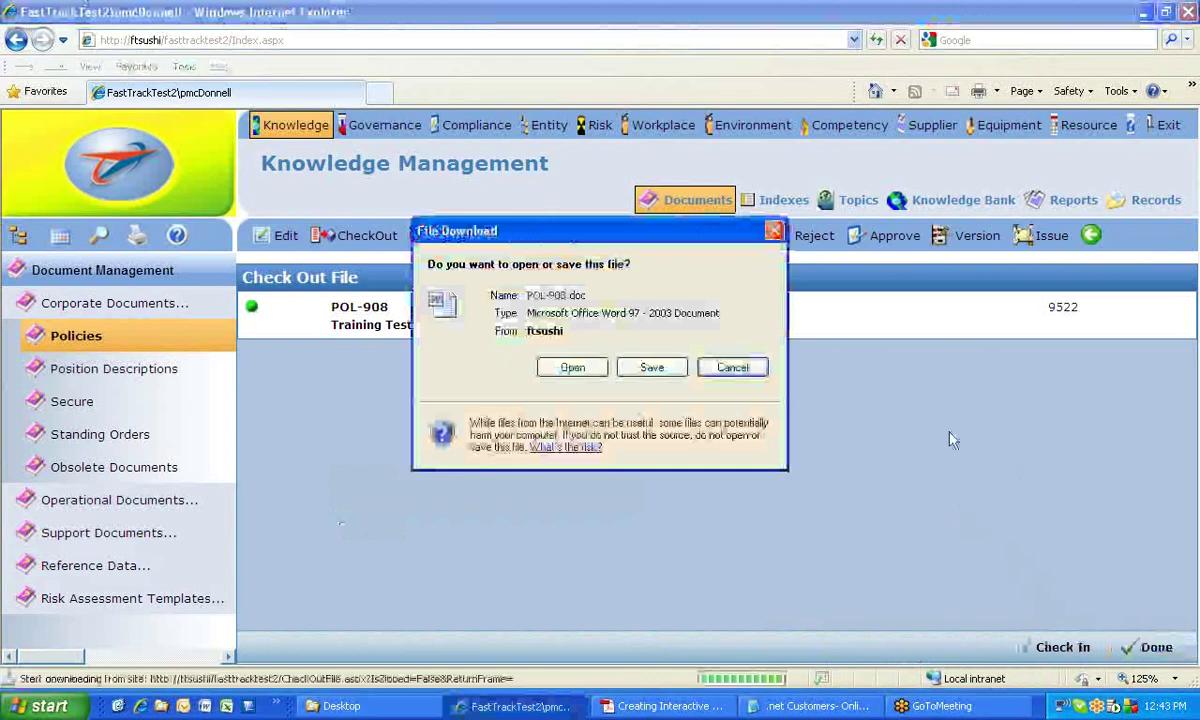
{"action": "left_click_drag", "start_coordinate": [618, 230], "coordinate": [463, 285]}
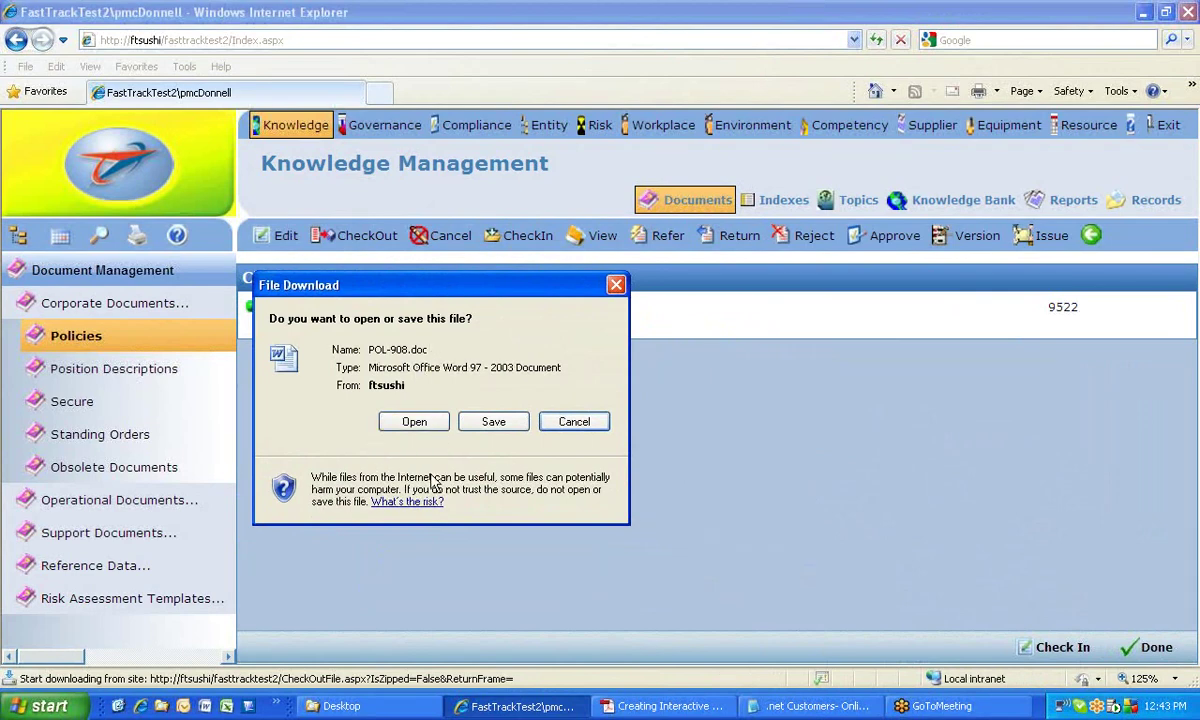
{"action": "left_click_drag", "start_coordinate": [517, 289], "coordinate": [516, 283]}
{"action": "left_click", "coordinate": [500, 411]}
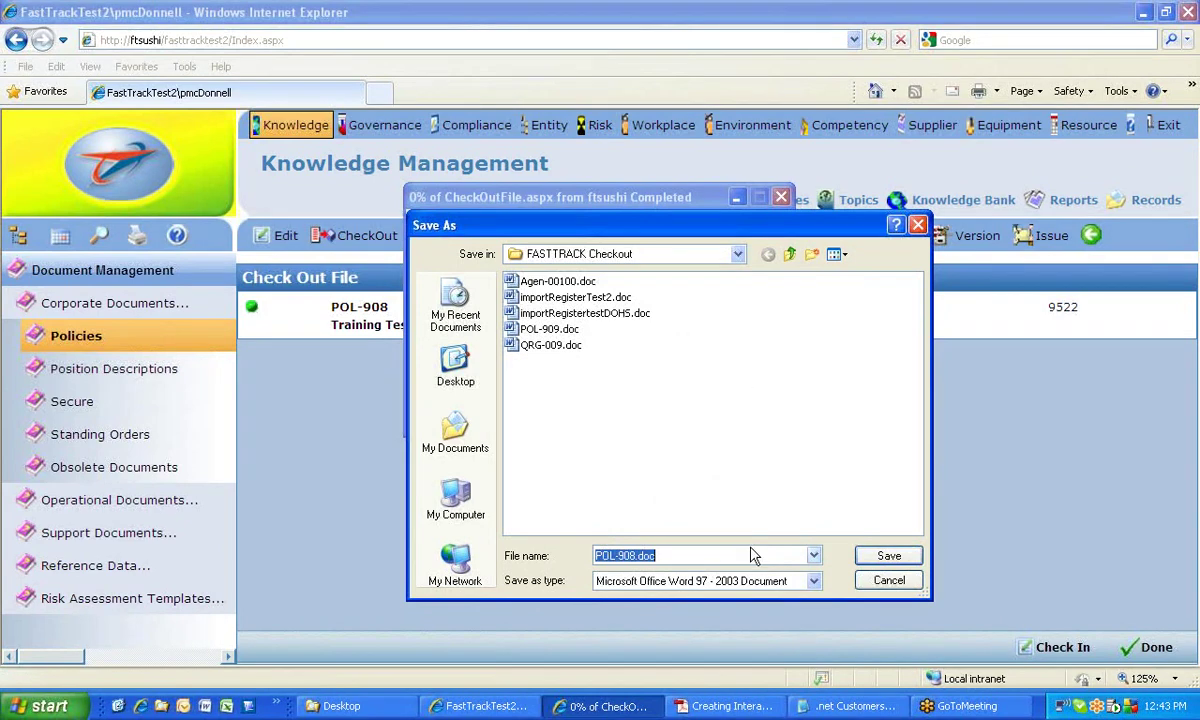
{"action": "left_click_drag", "start_coordinate": [782, 232], "coordinate": [815, 226]}
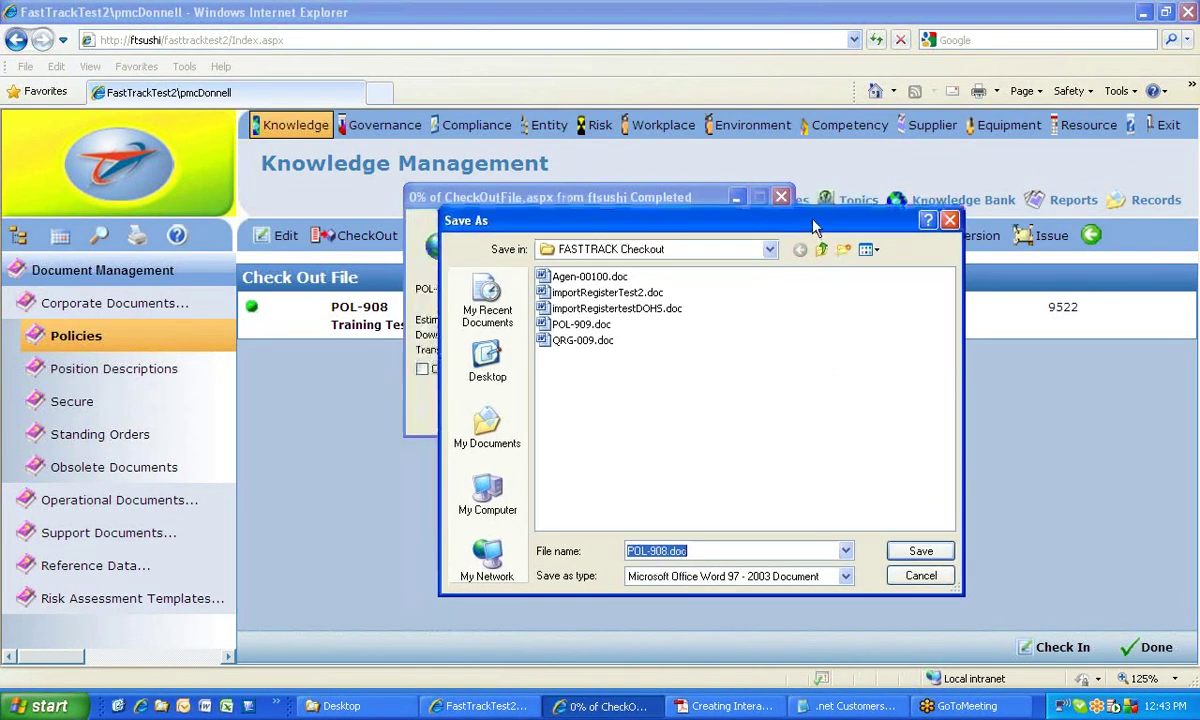
{"action": "left_click", "coordinate": [946, 555]}
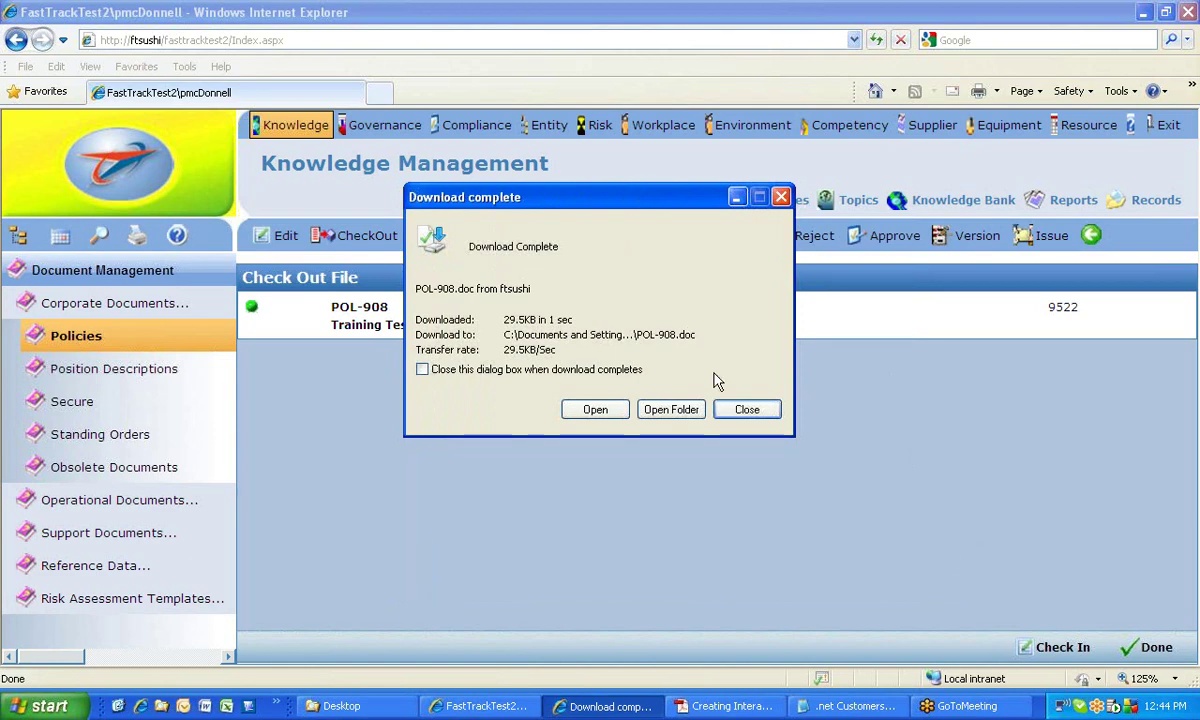
- Add the line "Check out is related to exporting a document and is used more for large changes" to the downloaded document, save and close it
{"action": "left_click", "coordinate": [595, 409]}
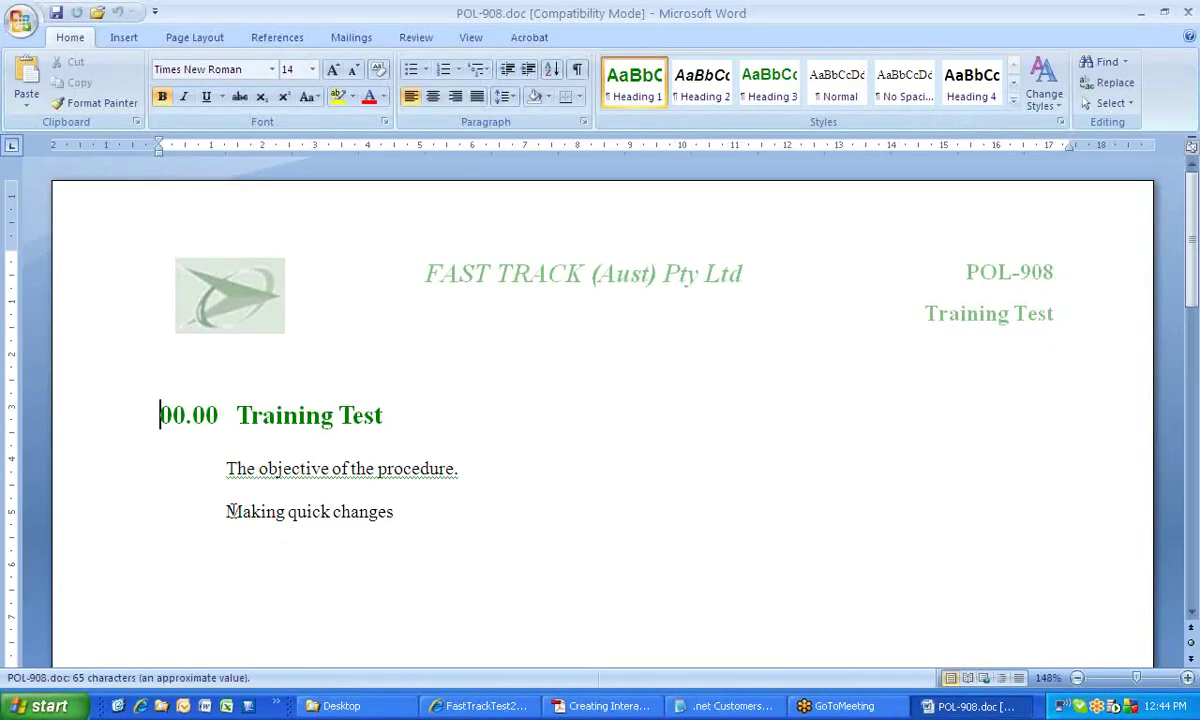
{"action": "left_click", "coordinate": [407, 512]}
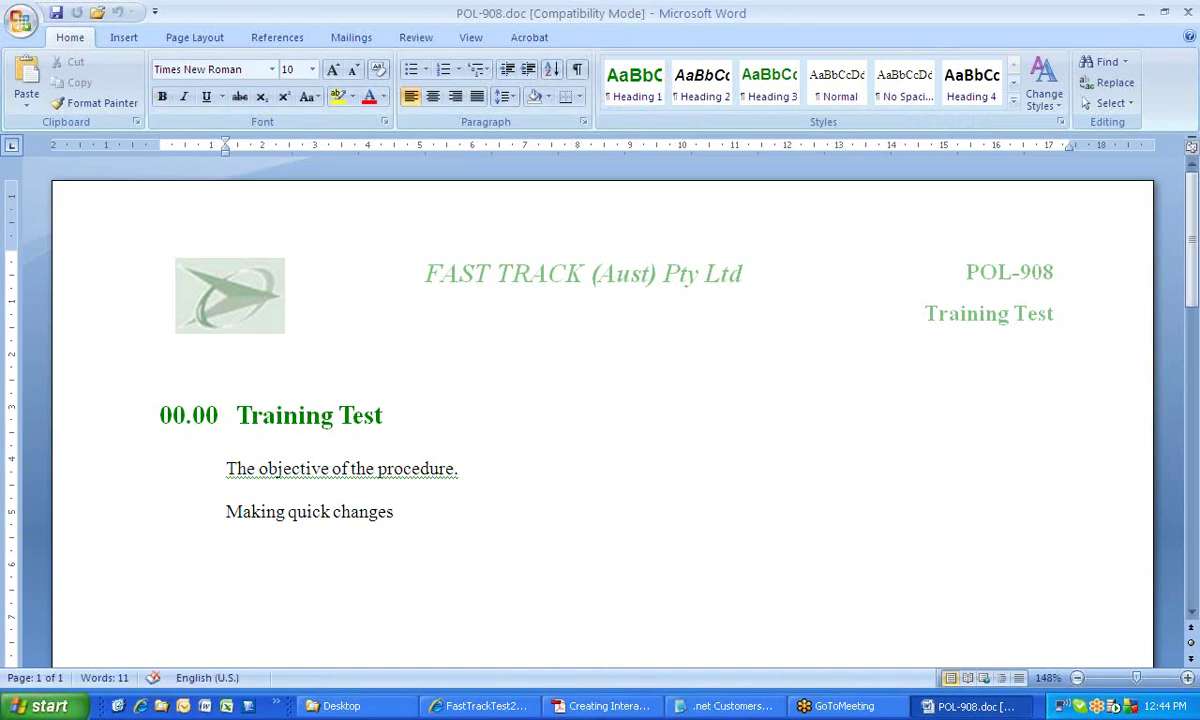
{"action": "key", "text": "Return"}
{"action": "type", "text": "Check out is related to exporting "}
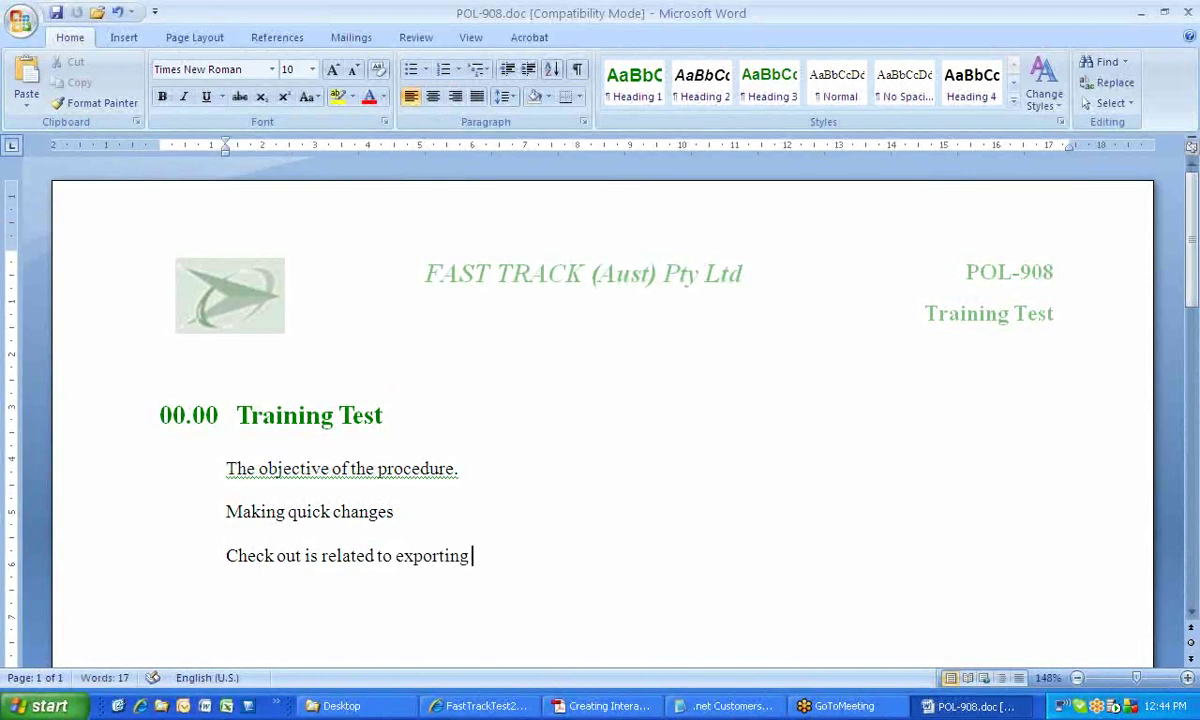
{"action": "type", "text": "a doc ument"}
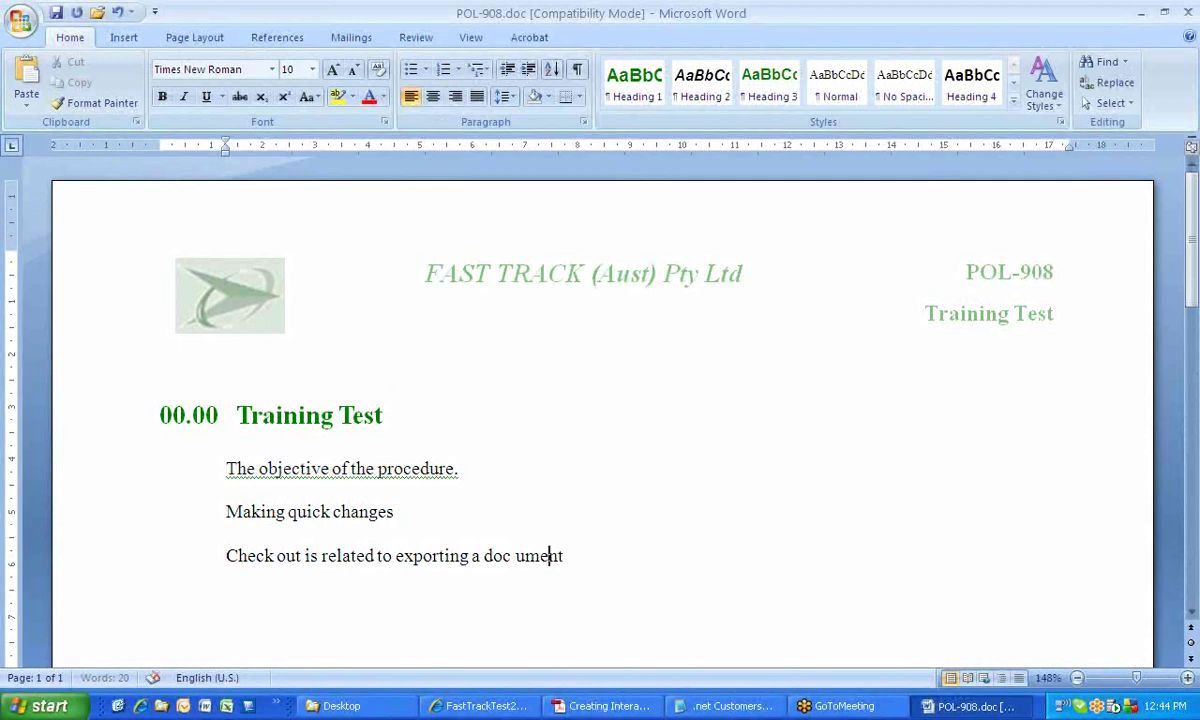
{"action": "left_click", "coordinate": [514, 556]}
{"action": "key", "text": "BackSpace"}
{"action": "left_click", "coordinate": [536, 556]}
{"action": "left_click", "coordinate": [561, 556]}
{"action": "type", "text": "and is used"}
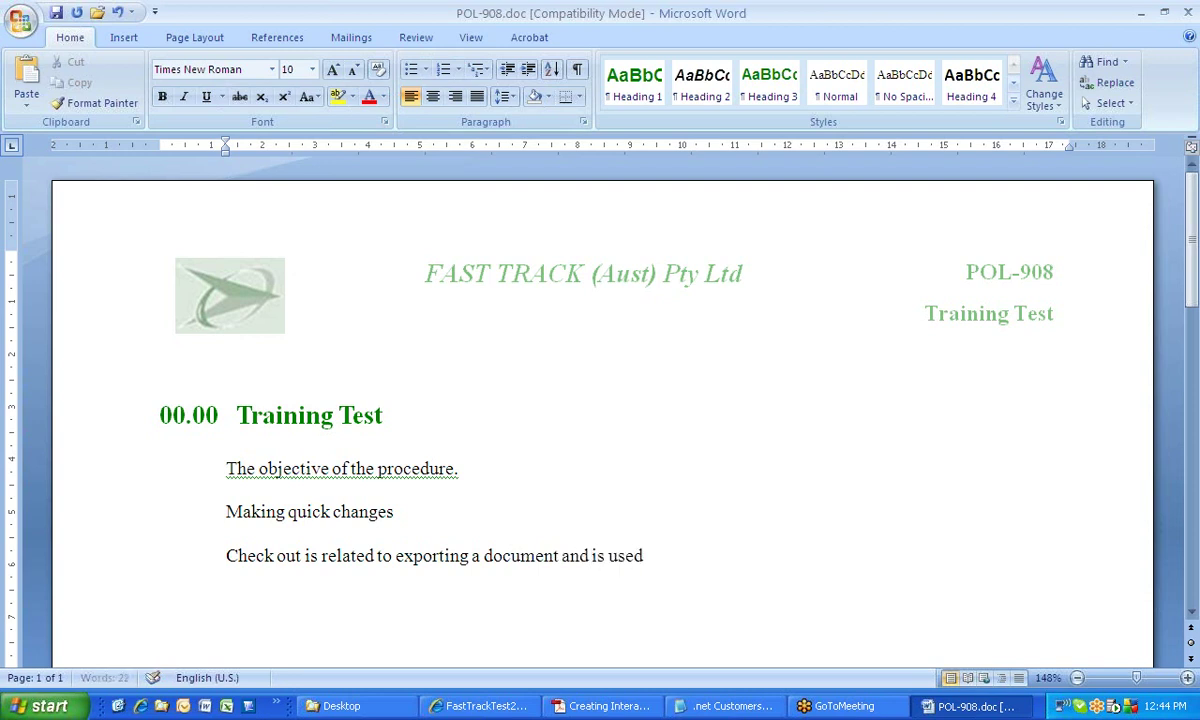
{"action": "type", "text": " more for large changes"}
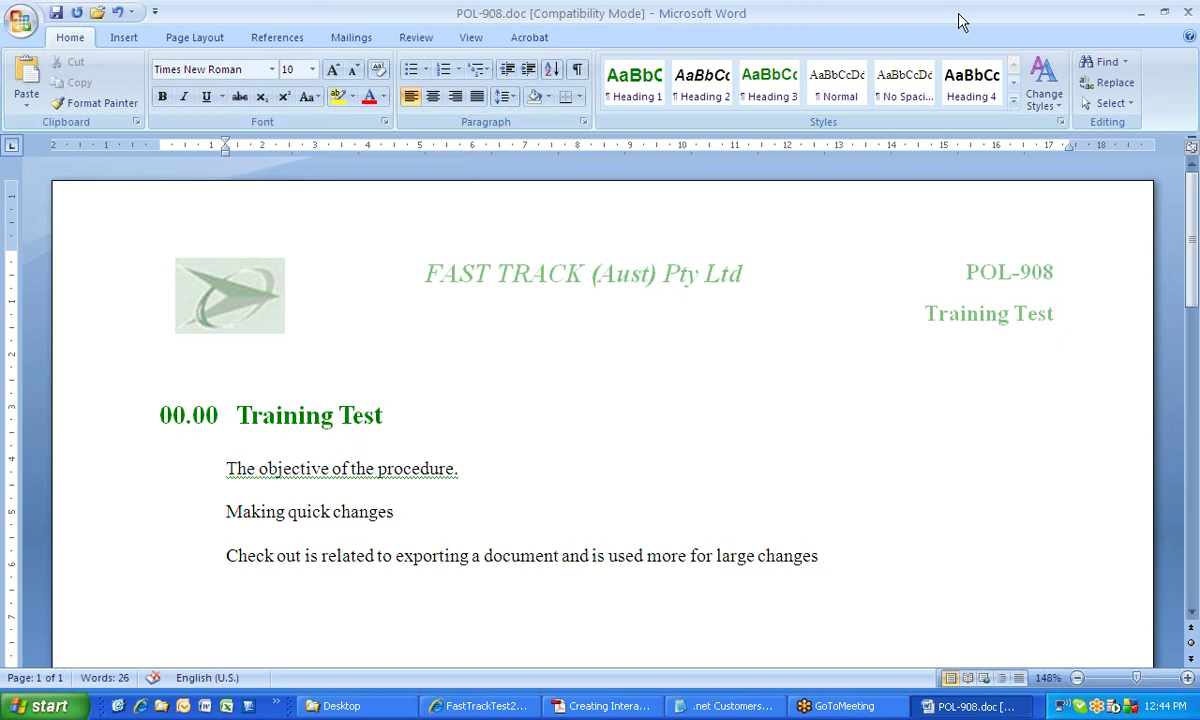
{"action": "left_click", "coordinate": [56, 12]}
{"action": "left_click", "coordinate": [1189, 15]}
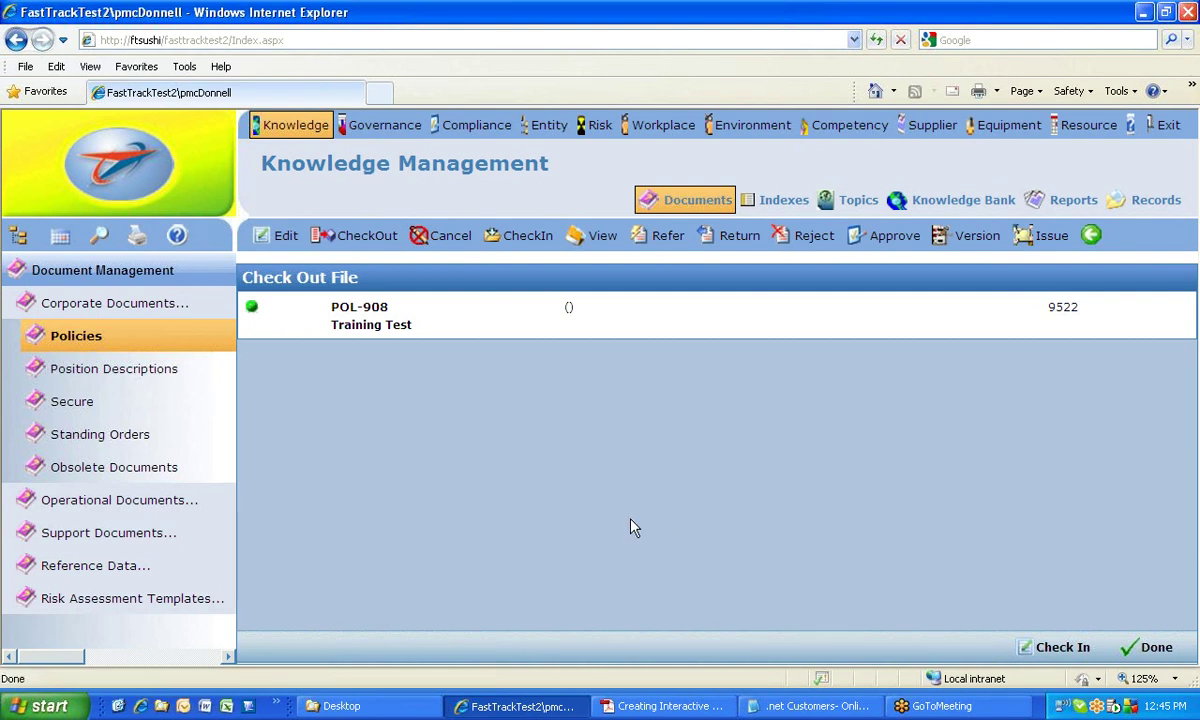
- Check in the Training Test policy, uploading the edited POL-908.doc from the FASTTRACK Checkout folder
{"action": "left_click", "coordinate": [525, 240]}
{"action": "left_click", "coordinate": [1062, 647]}
{"action": "left_click", "coordinate": [690, 516]}
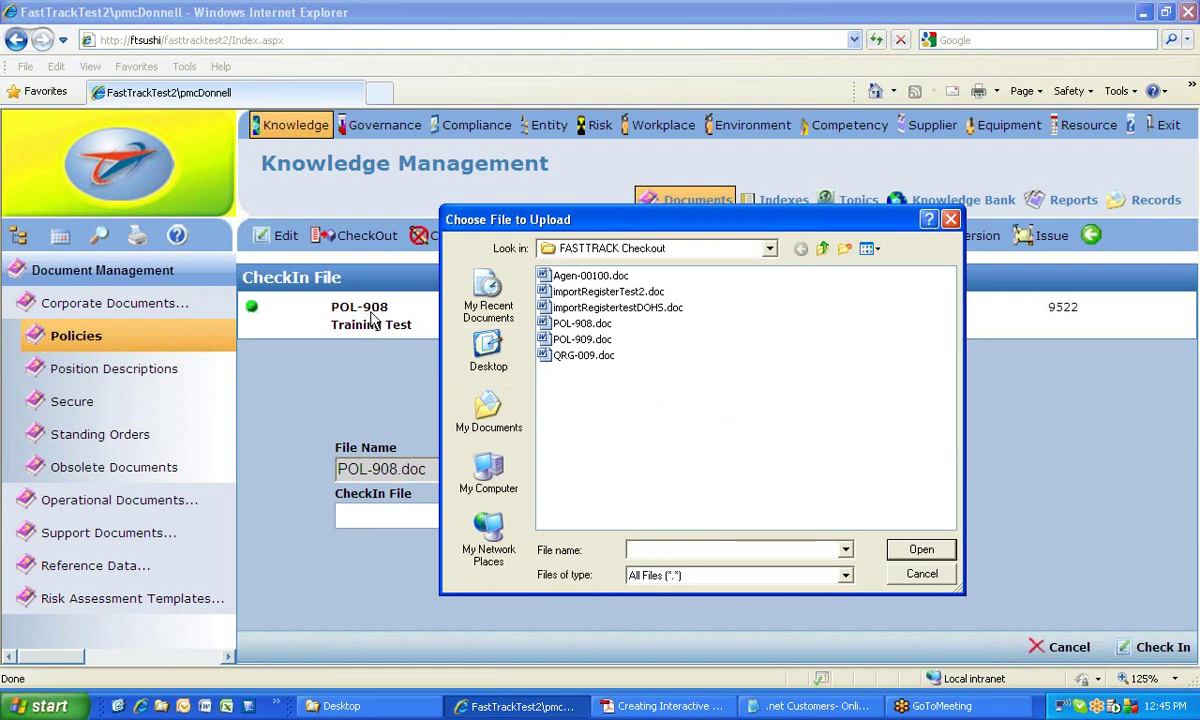
{"action": "left_click", "coordinate": [568, 323]}
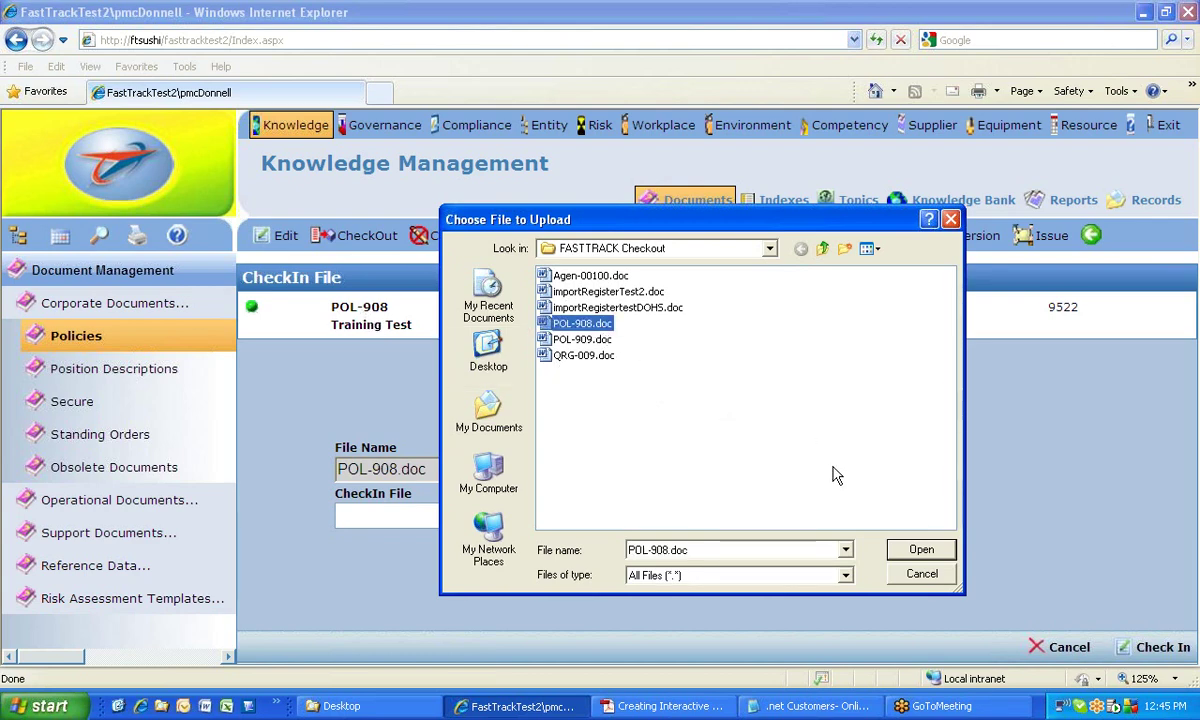
{"action": "left_click", "coordinate": [918, 549]}
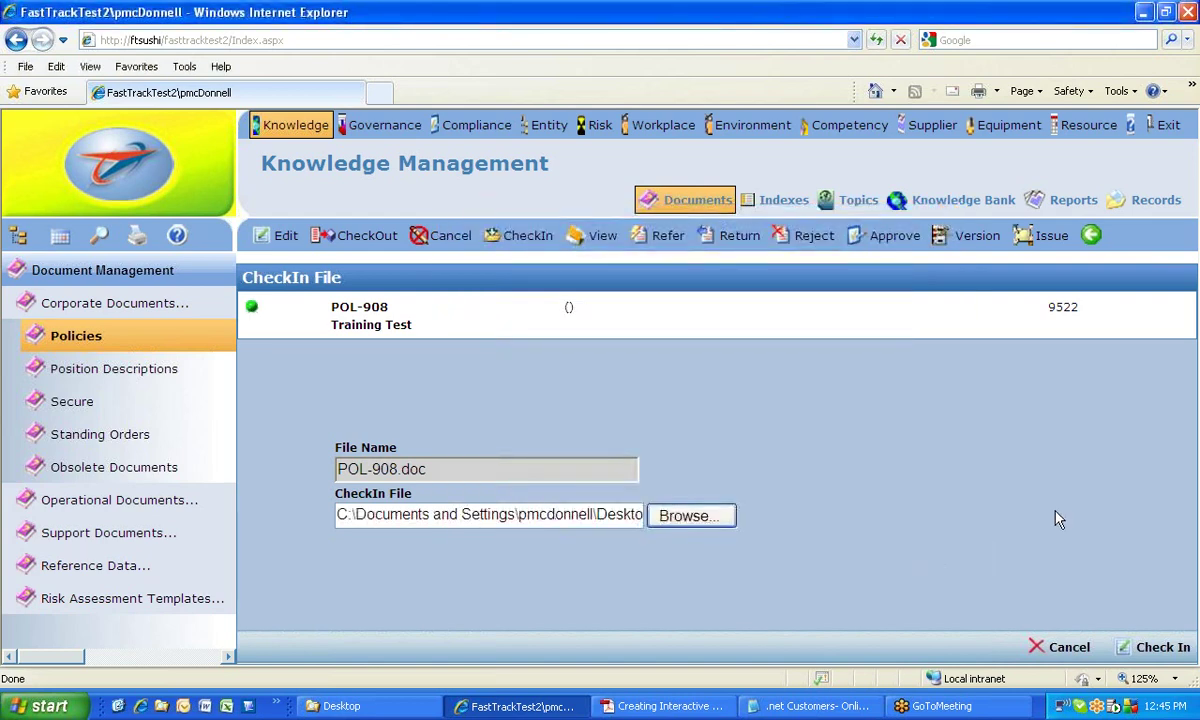
{"action": "left_click", "coordinate": [1160, 646]}
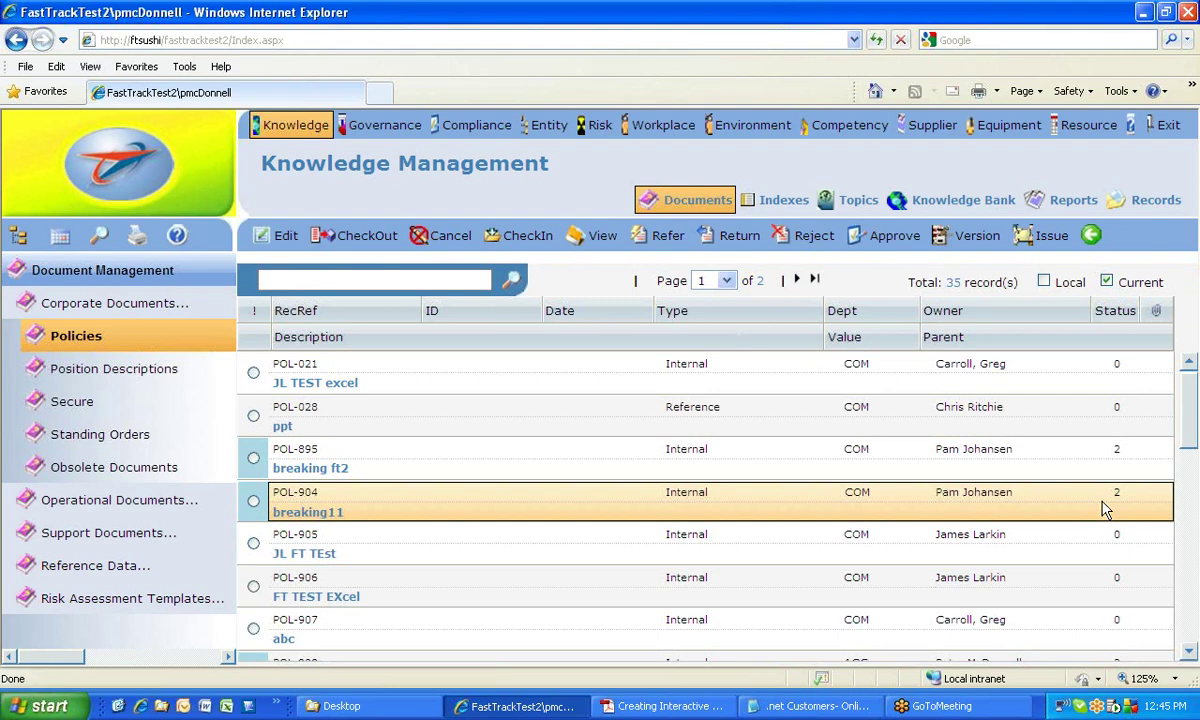
- Search the policies for "908" and view the checked-in Training Test draft to examine its added text
{"action": "left_click", "coordinate": [286, 278]}
{"action": "type", "text": "908"}
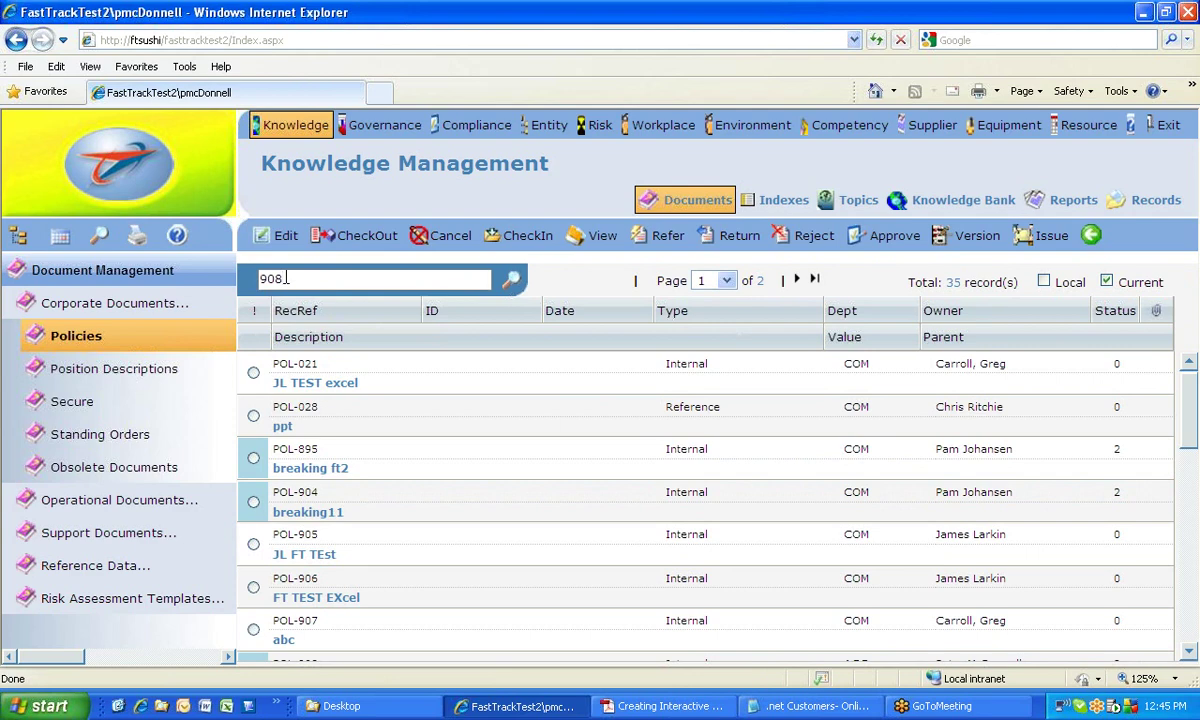
{"action": "left_click", "coordinate": [511, 280]}
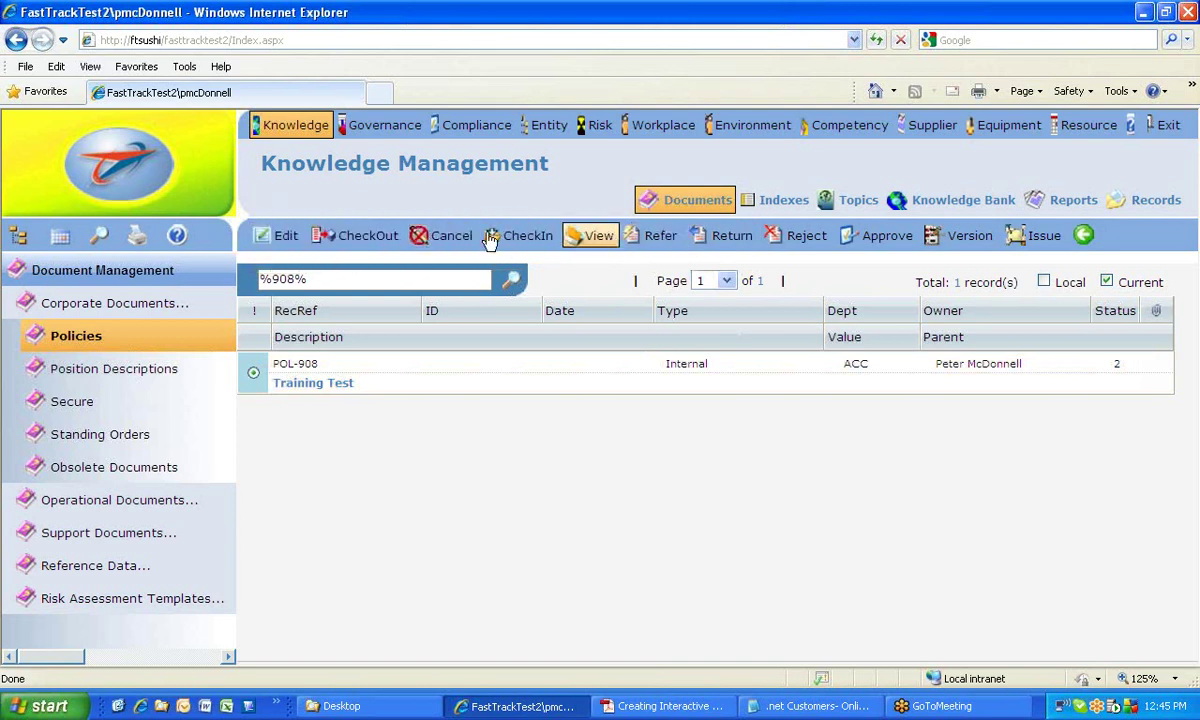
{"action": "left_click", "coordinate": [593, 236]}
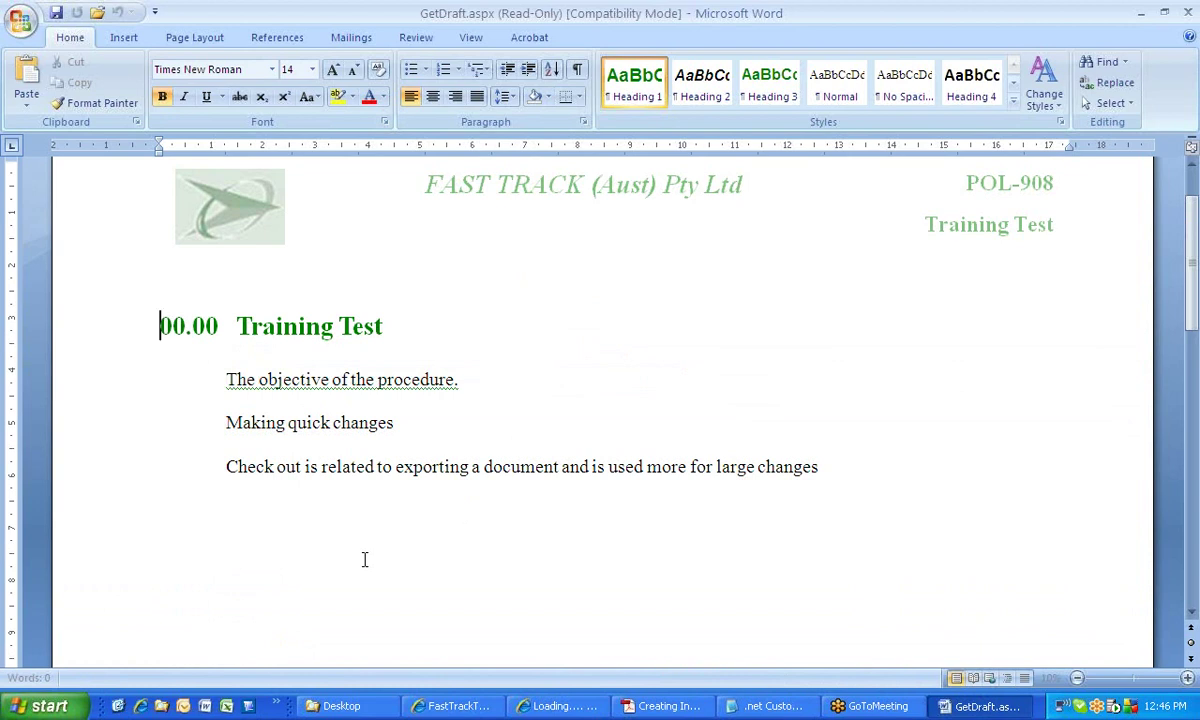
{"action": "left_click", "coordinate": [1192, 14]}
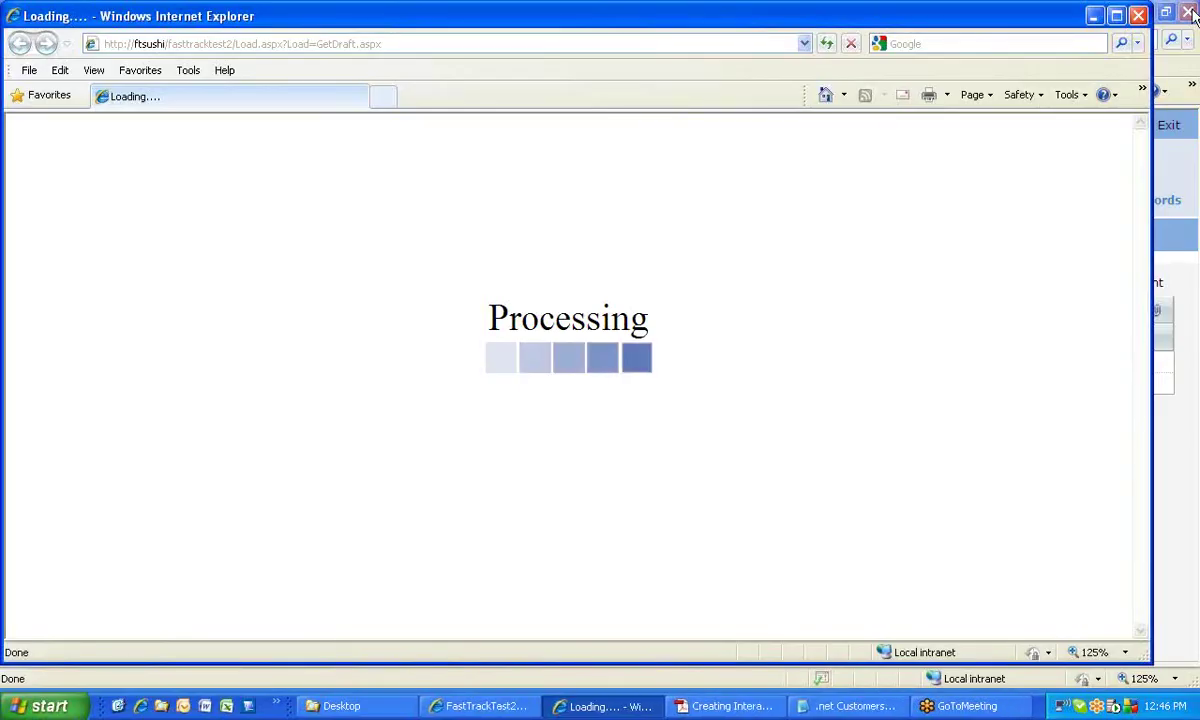
{"action": "left_click_drag", "start_coordinate": [983, 21], "coordinate": [1010, 25]}
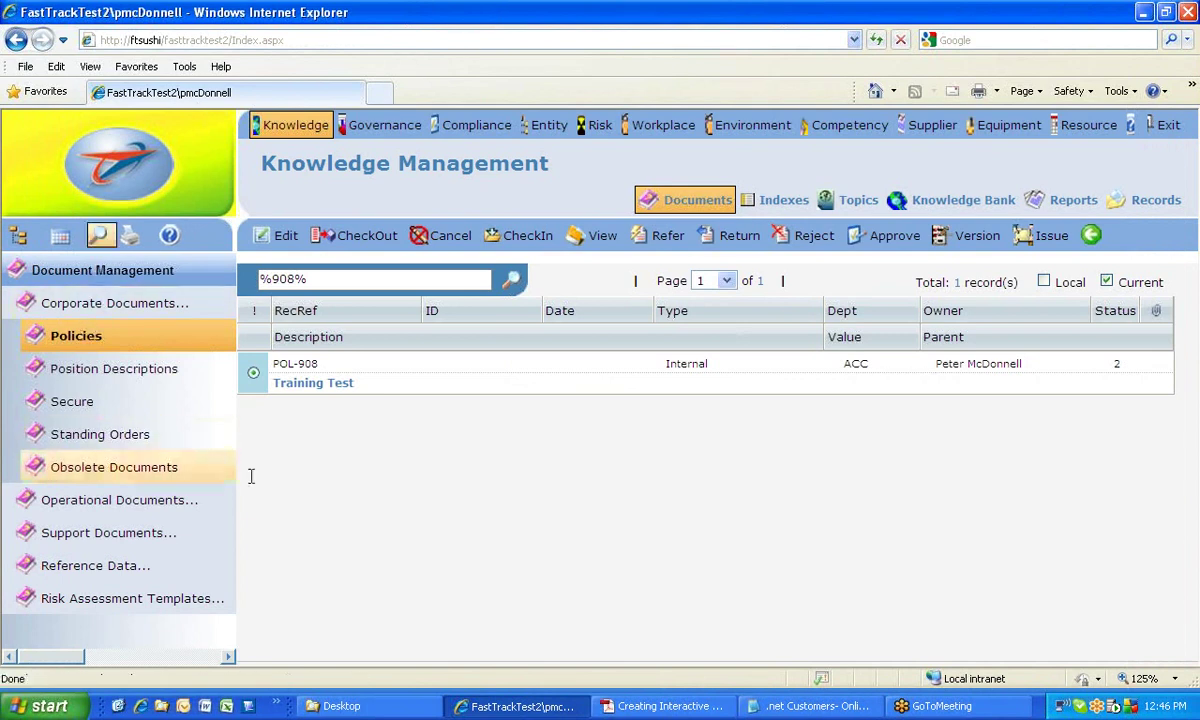
- Display the workflow of the Training Test policy to examine its checkout and check-in stages
{"action": "left_click", "coordinate": [278, 368]}
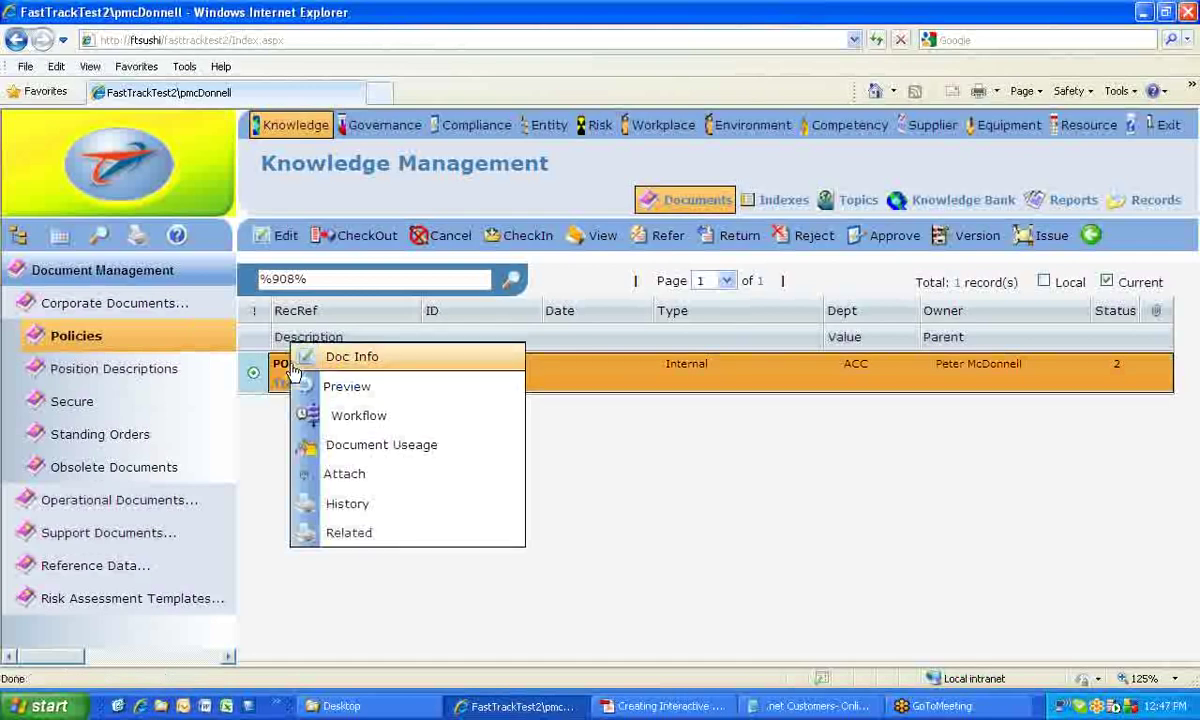
{"action": "left_click", "coordinate": [410, 425]}
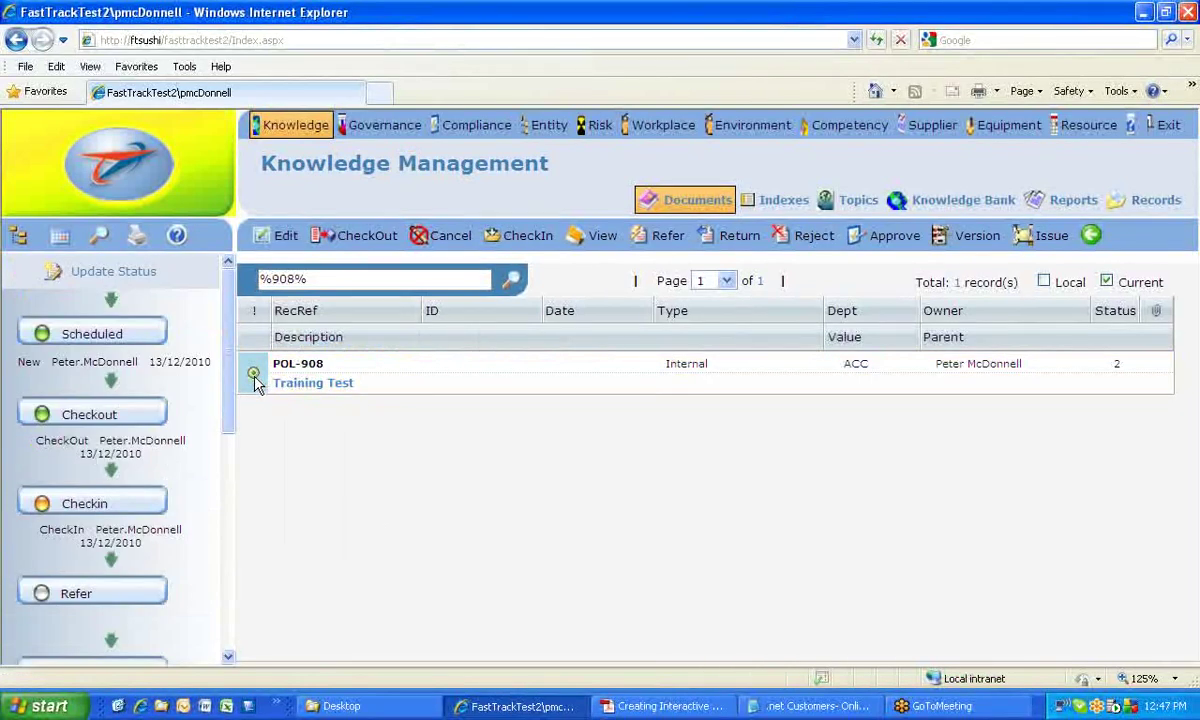
- Start a Refer entry for the Training Test policy and assign it to the RMO from the Compliance group
{"action": "scroll", "coordinate": [225, 320], "scroll_direction": "down", "scroll_amount": 1}
{"action": "scroll", "coordinate": [228, 330], "scroll_direction": "up", "scroll_amount": 1}
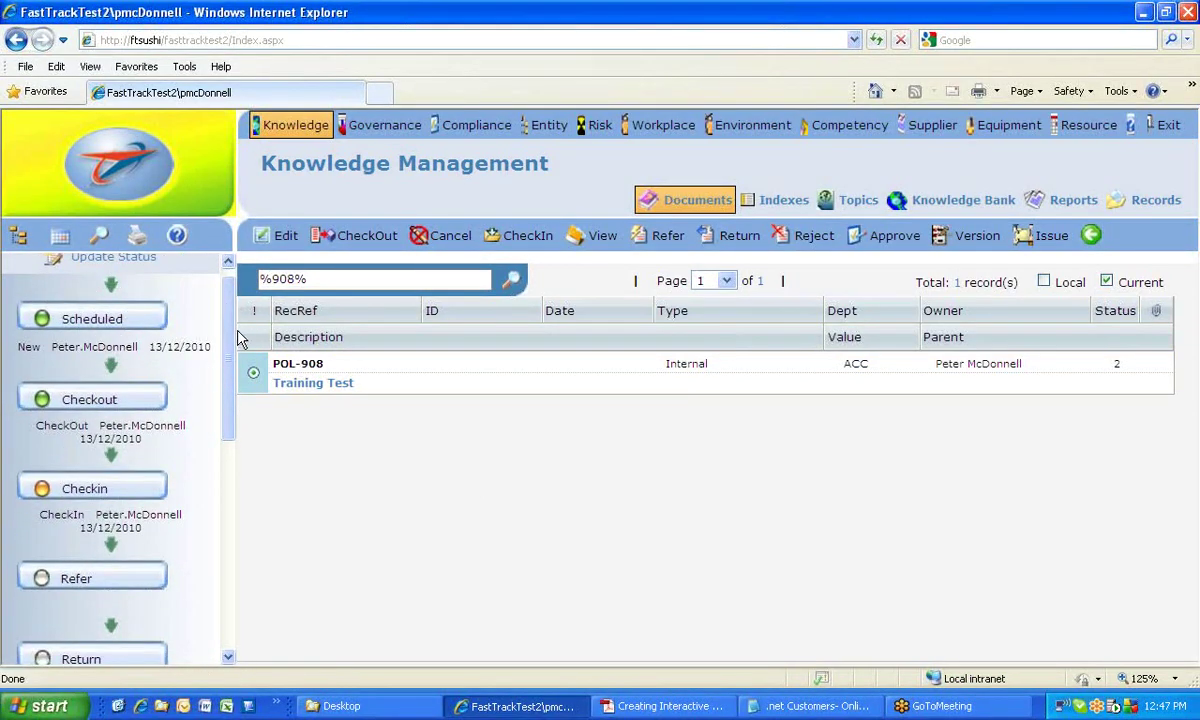
{"action": "scroll", "coordinate": [225, 330], "scroll_direction": "down", "scroll_amount": 1}
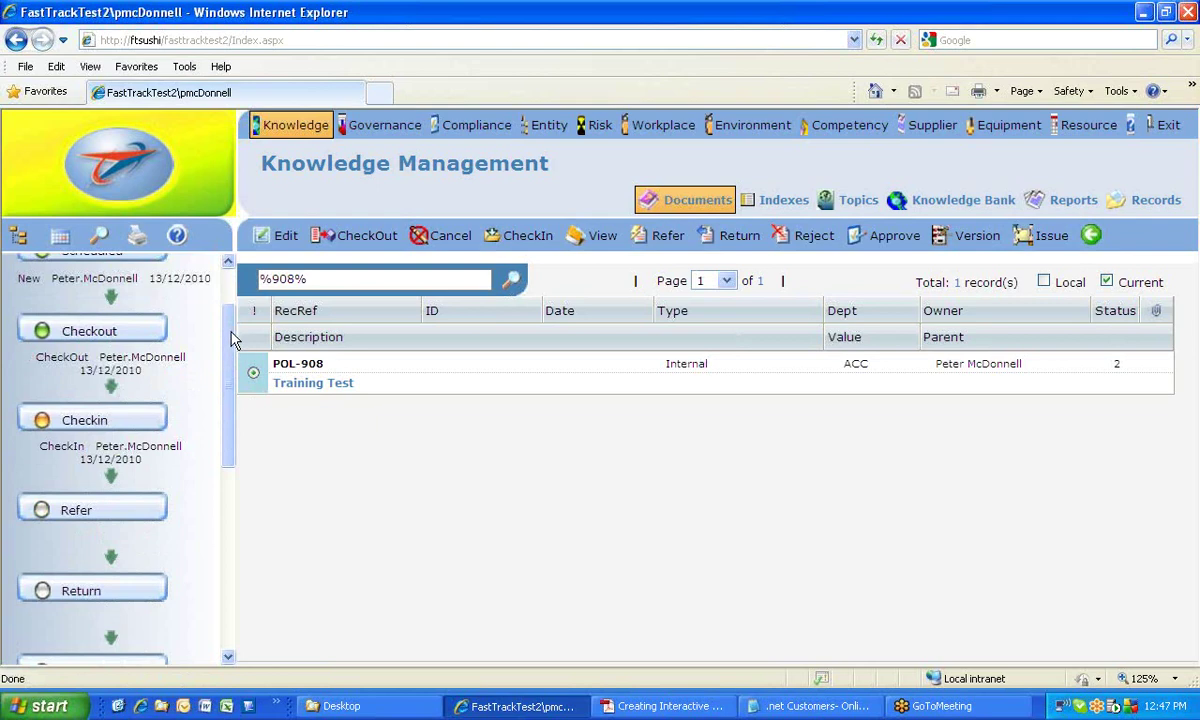
{"action": "left_click_drag", "start_coordinate": [228, 345], "coordinate": [219, 369]}
{"action": "left_click", "coordinate": [383, 377]}
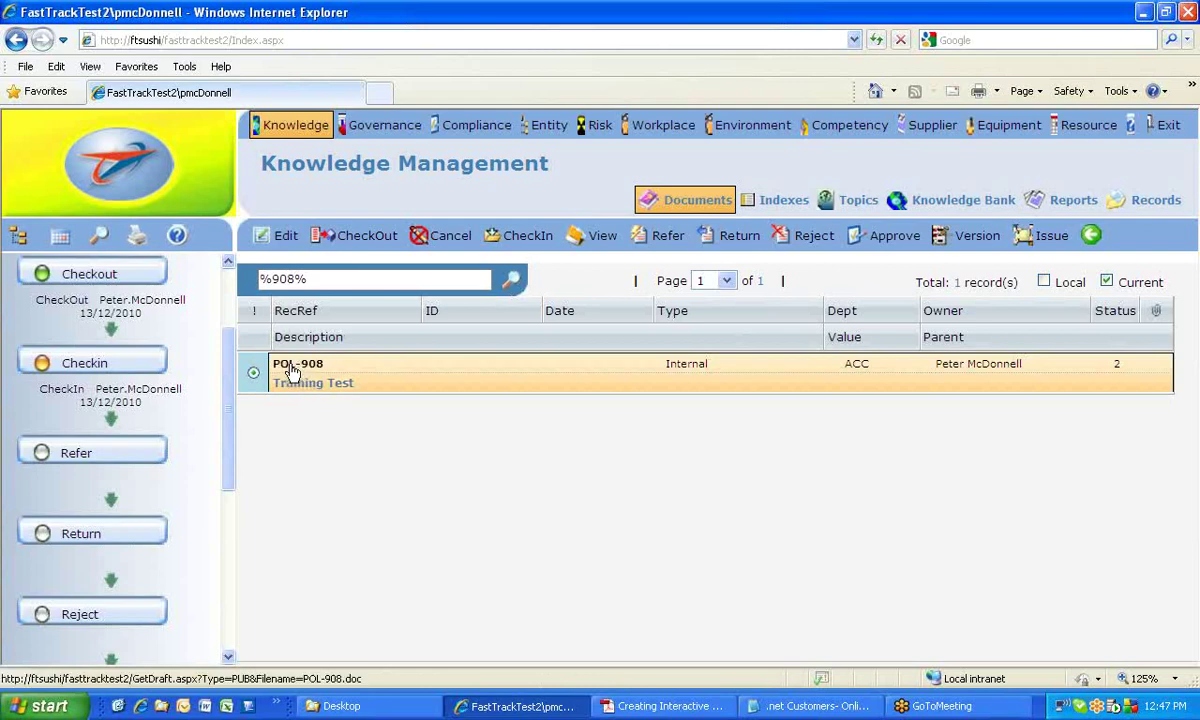
{"action": "left_click", "coordinate": [75, 455]}
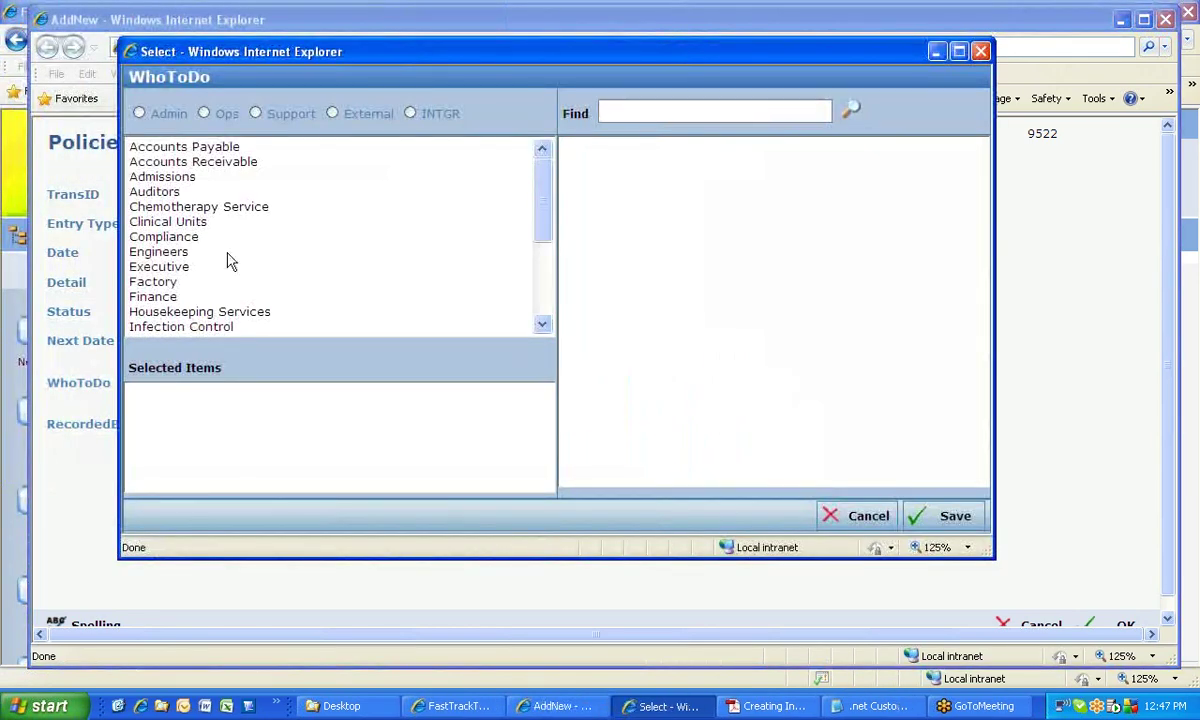
{"action": "left_click", "coordinate": [163, 237]}
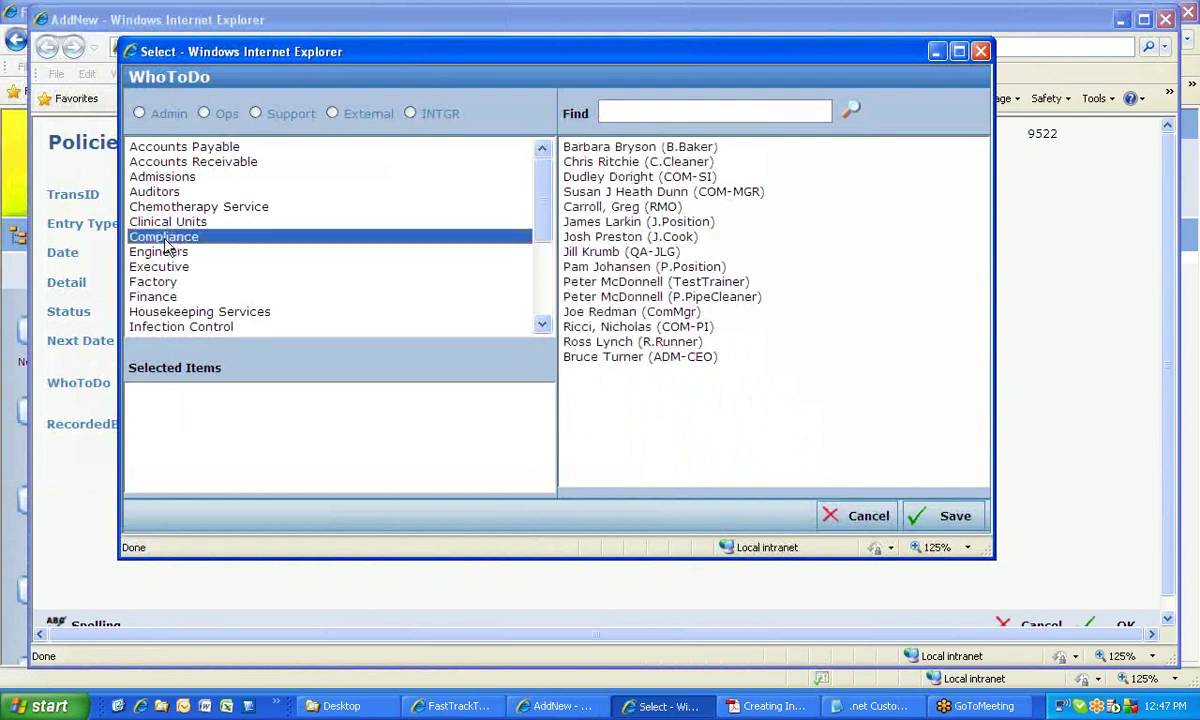
{"action": "double_click", "coordinate": [592, 208]}
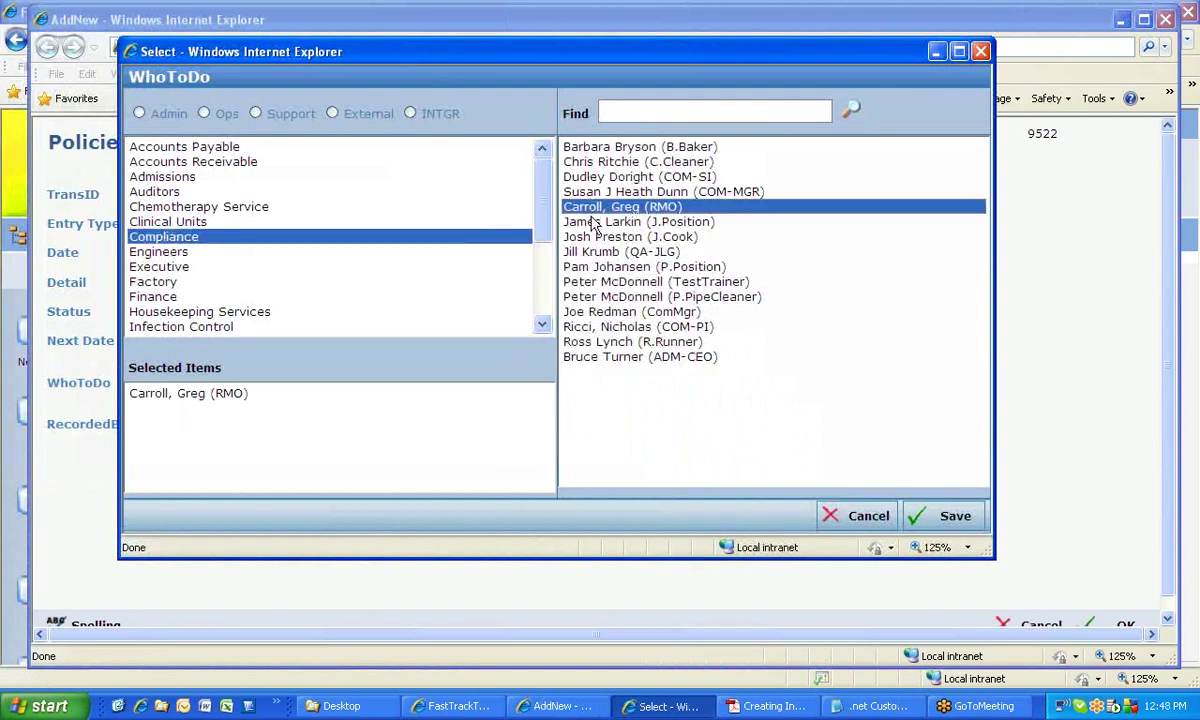
{"action": "left_click", "coordinate": [940, 514]}
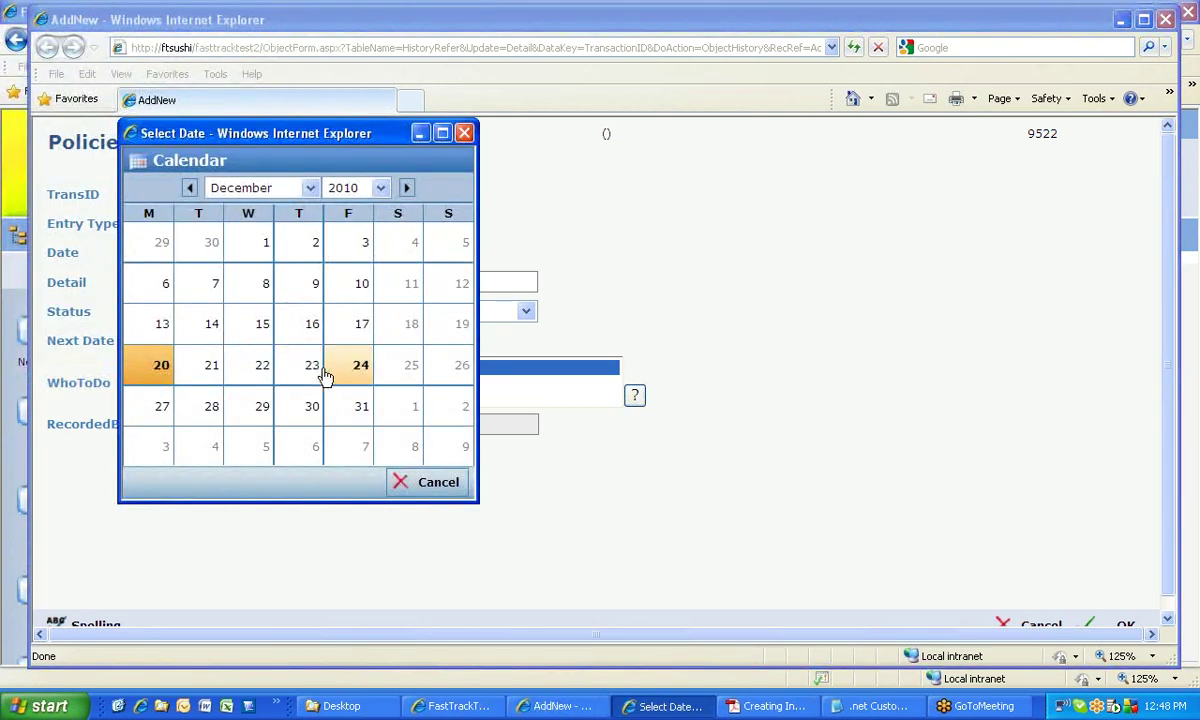
- Set the referral's next date to 25-12-2010 and submit the entry
{"action": "left_click", "coordinate": [402, 372]}
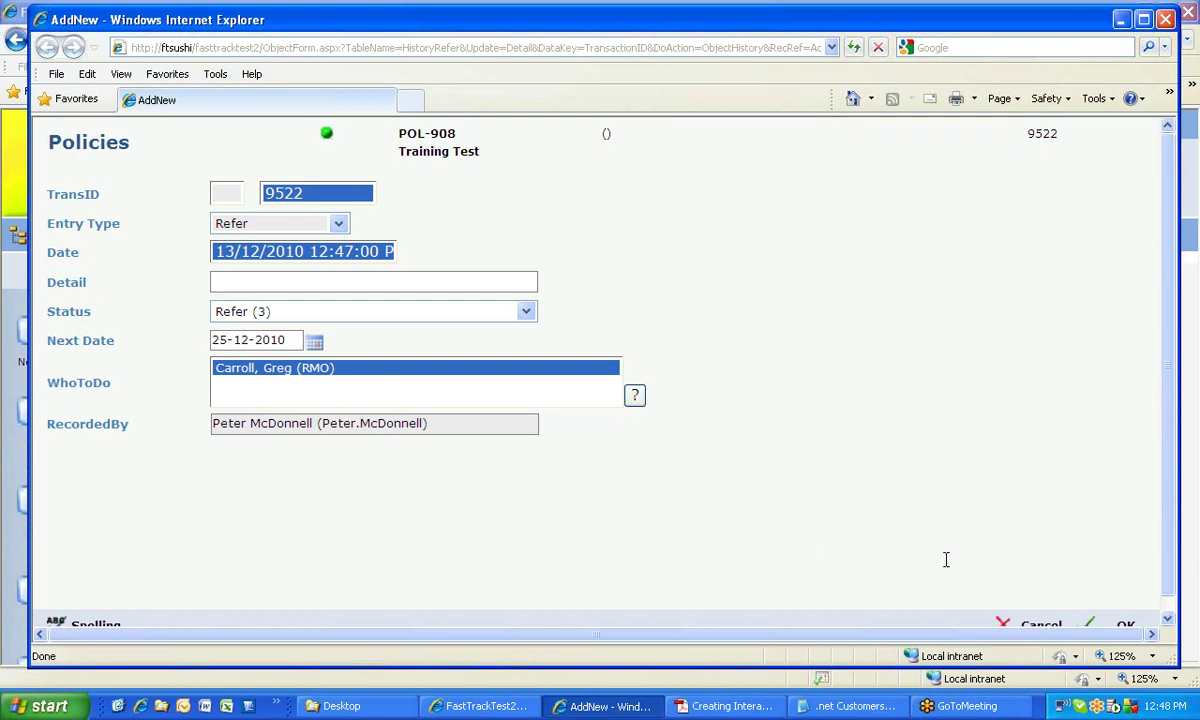
{"action": "left_click", "coordinate": [1127, 626]}
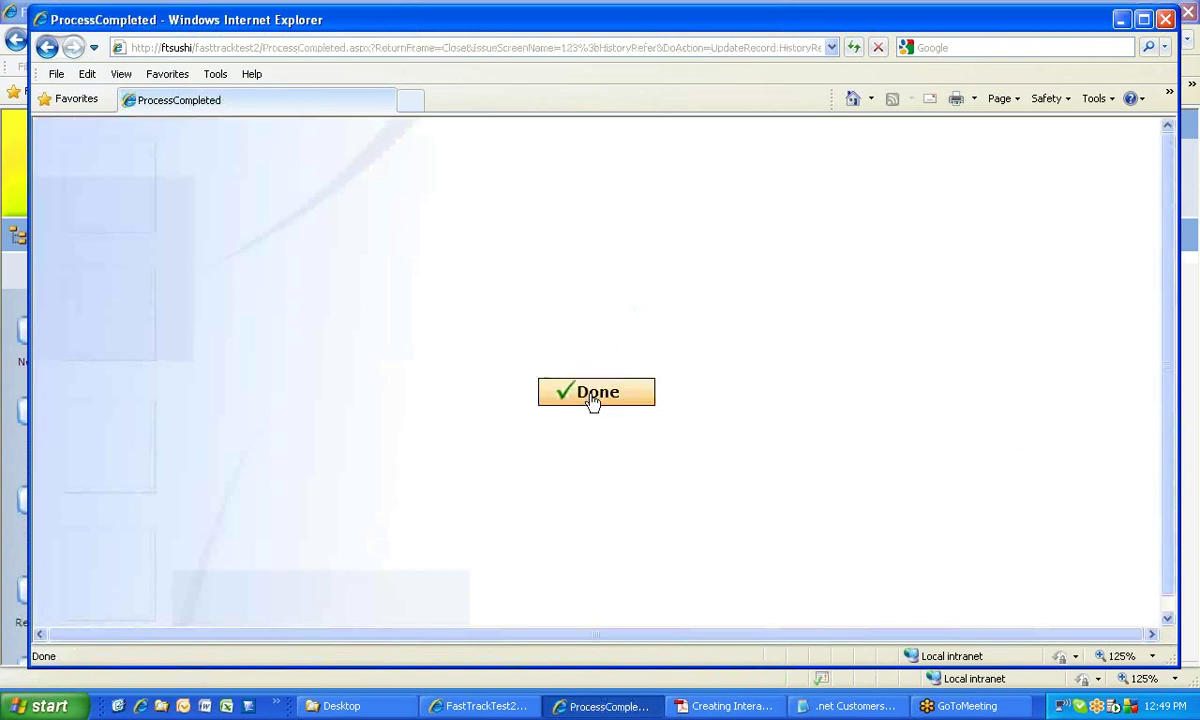
{"action": "left_click", "coordinate": [581, 404]}
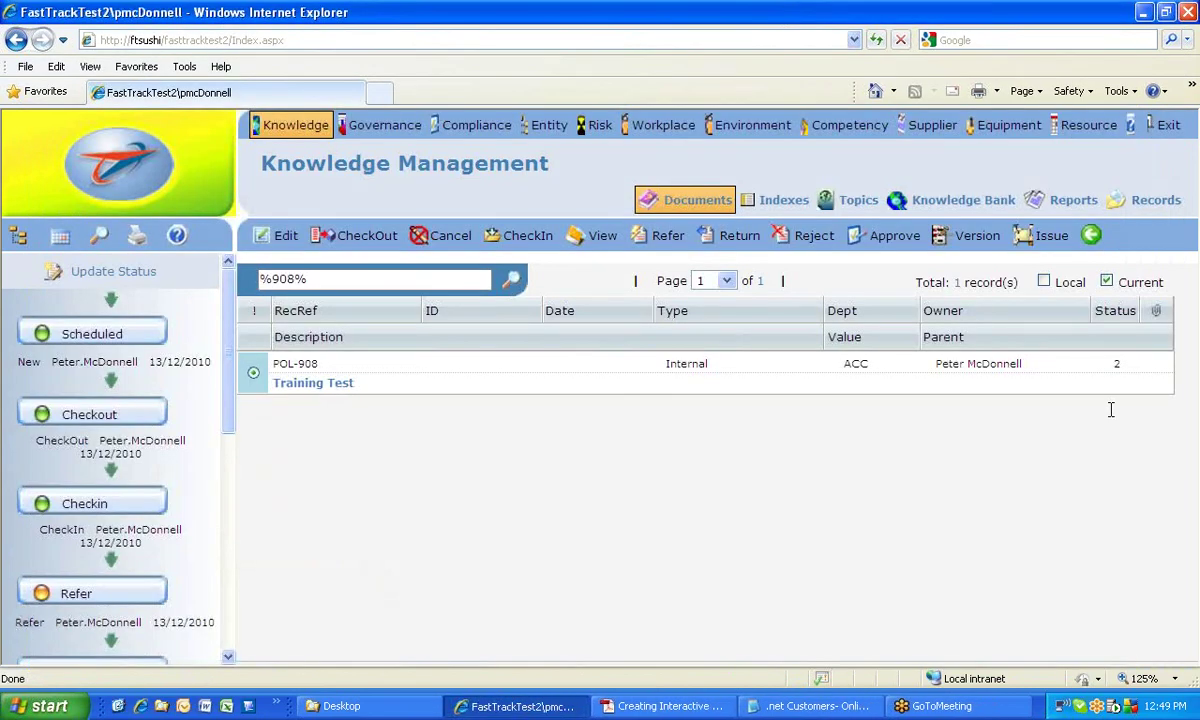
- Examine the Refer entry in the Training Test workflow and the Return, Reject and Approve stages after it
{"action": "left_click_drag", "start_coordinate": [228, 310], "coordinate": [228, 430]}
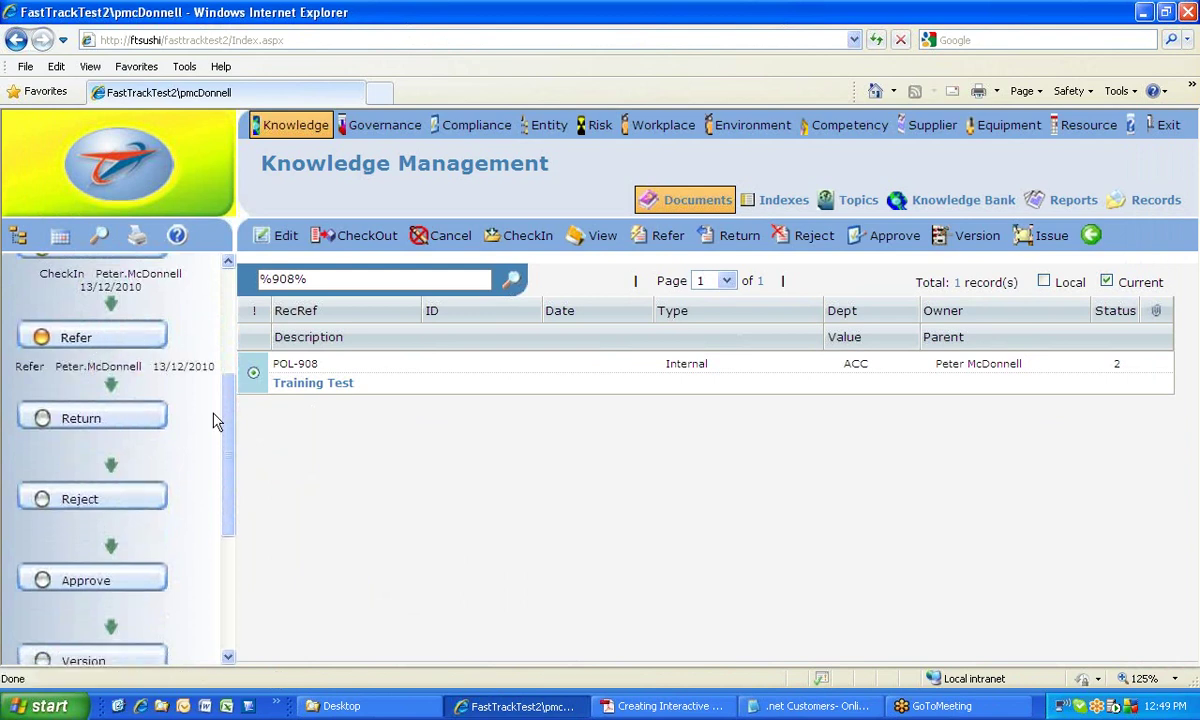
{"action": "scroll", "coordinate": [209, 406], "scroll_direction": "up", "scroll_amount": 5}
{"action": "scroll", "coordinate": [190, 300], "scroll_direction": "down", "scroll_amount": 2}
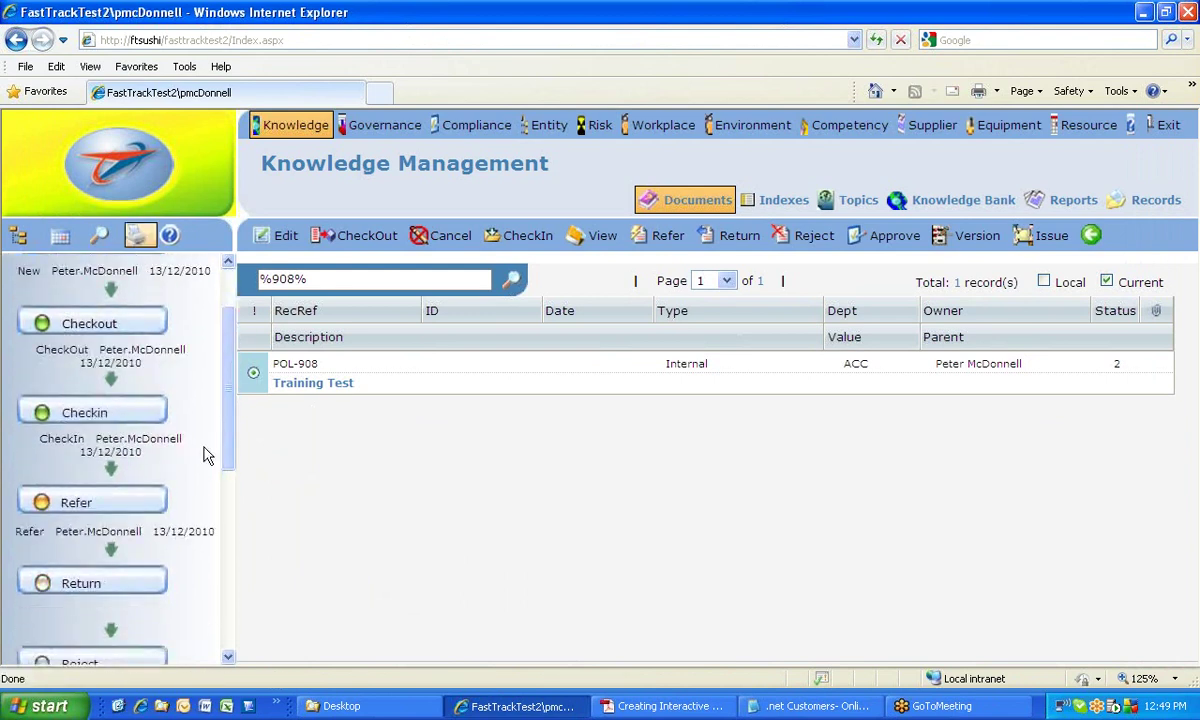
{"action": "scroll", "coordinate": [210, 420], "scroll_direction": "down", "scroll_amount": 3}
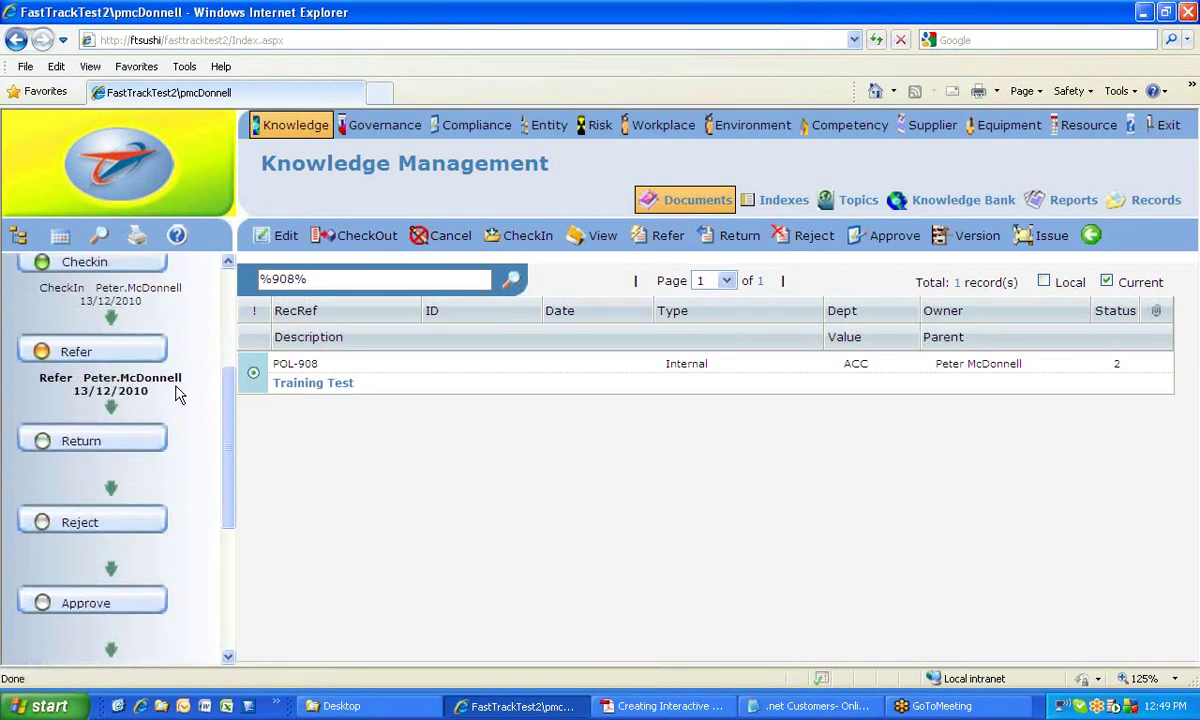
{"action": "left_click_drag", "start_coordinate": [228, 455], "coordinate": [218, 424]}
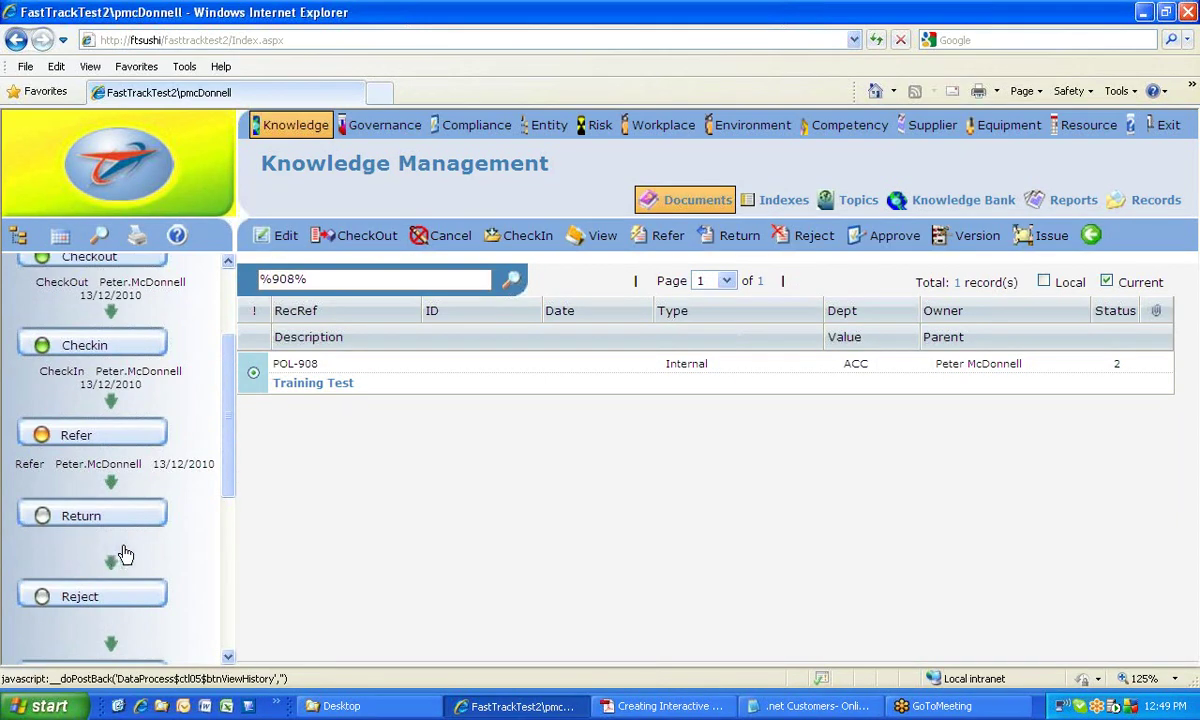
{"action": "scroll", "coordinate": [224, 378], "scroll_direction": "down", "scroll_amount": 1}
{"action": "left_click_drag", "start_coordinate": [224, 378], "coordinate": [214, 442]}
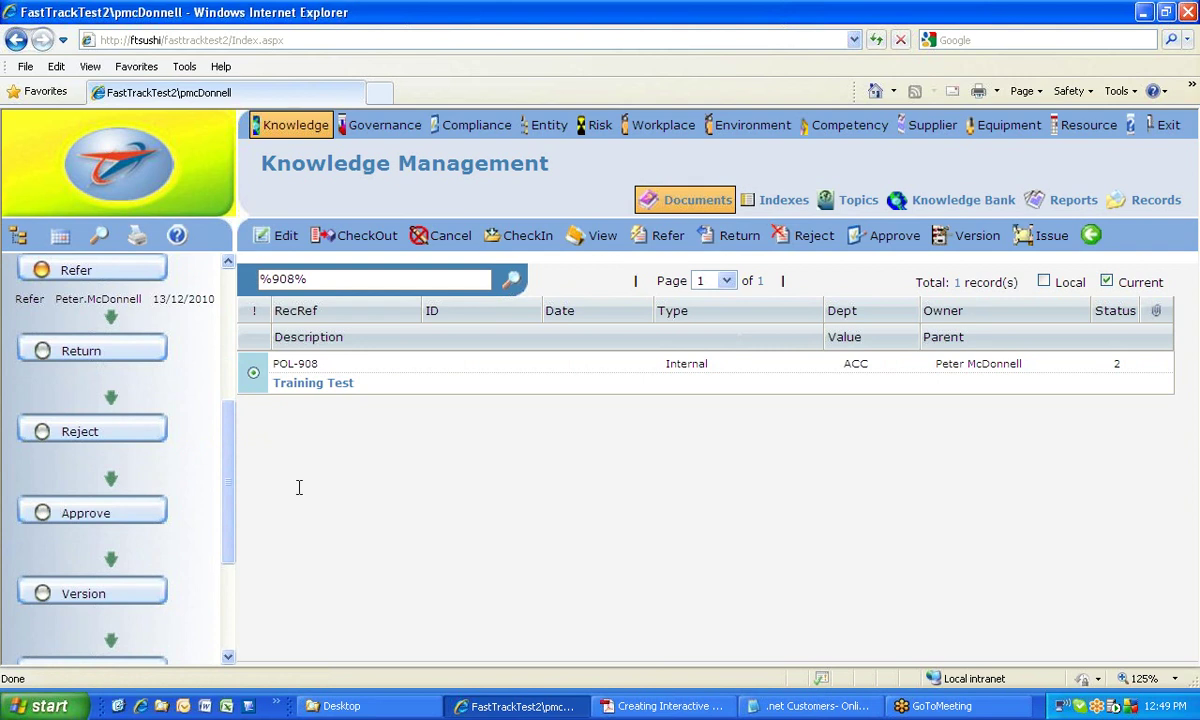
{"action": "left_click", "coordinate": [100, 432]}
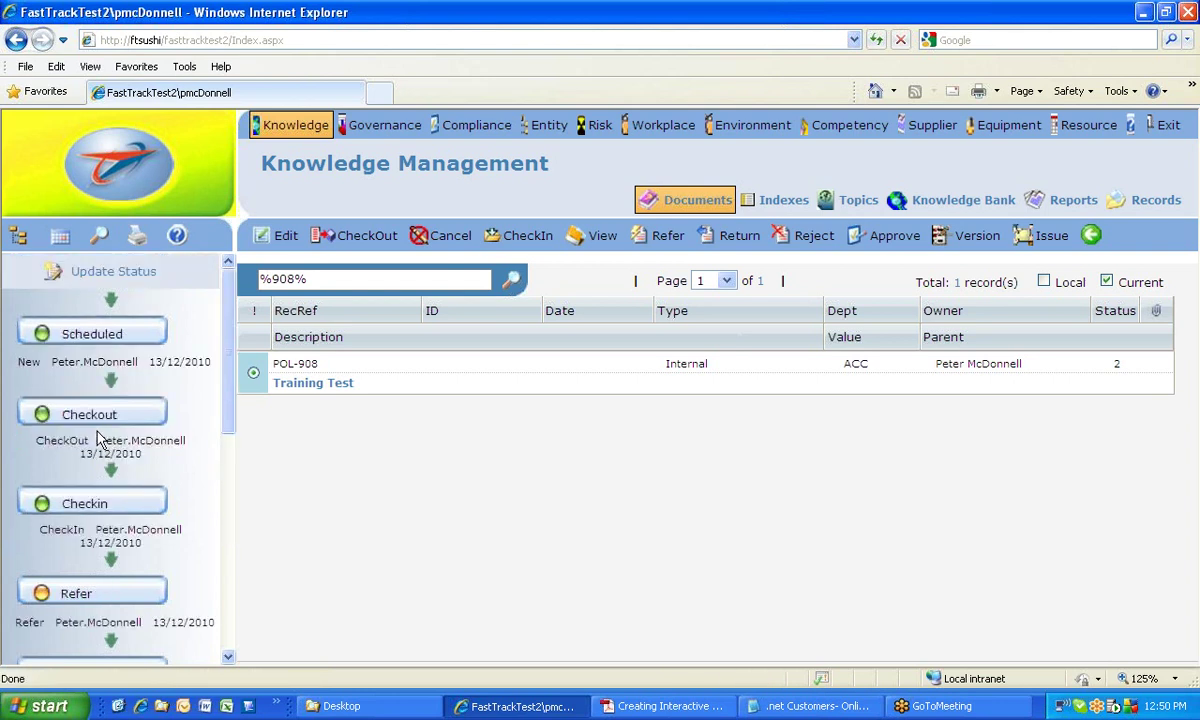
- Start an Approve entry for the Training Test policy with the next date 16-12-2010
{"action": "left_click_drag", "start_coordinate": [227, 333], "coordinate": [220, 418]}
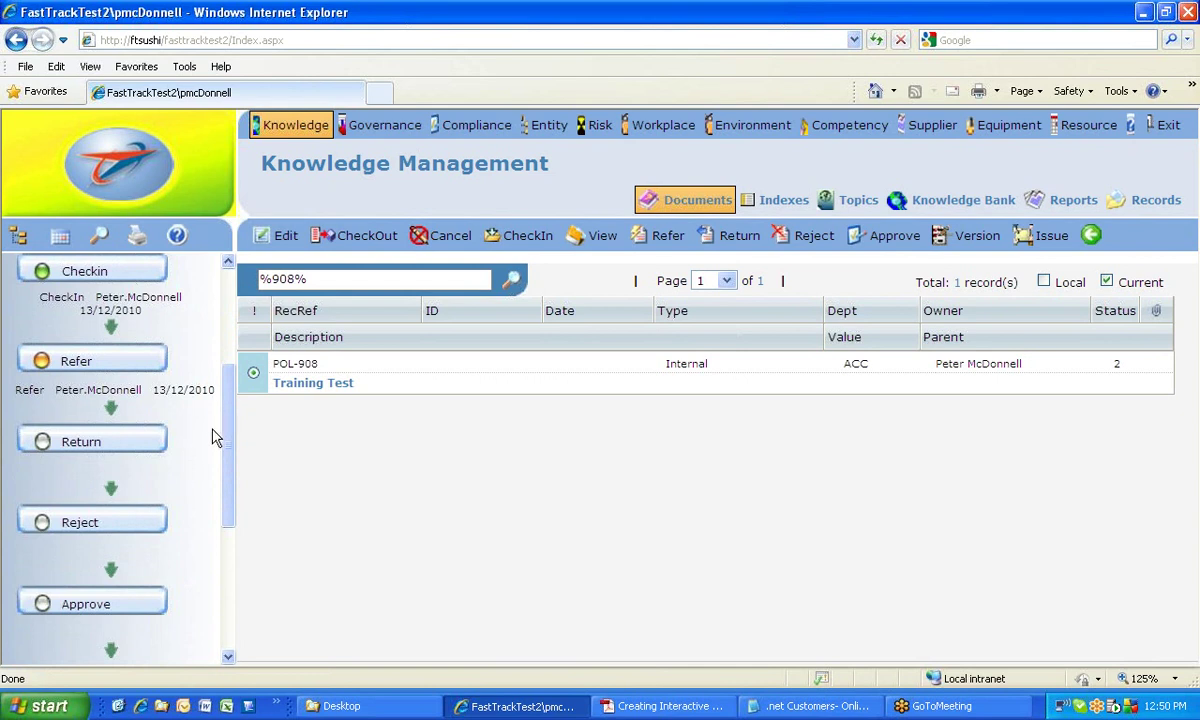
{"action": "left_click_drag", "start_coordinate": [224, 418], "coordinate": [224, 465]}
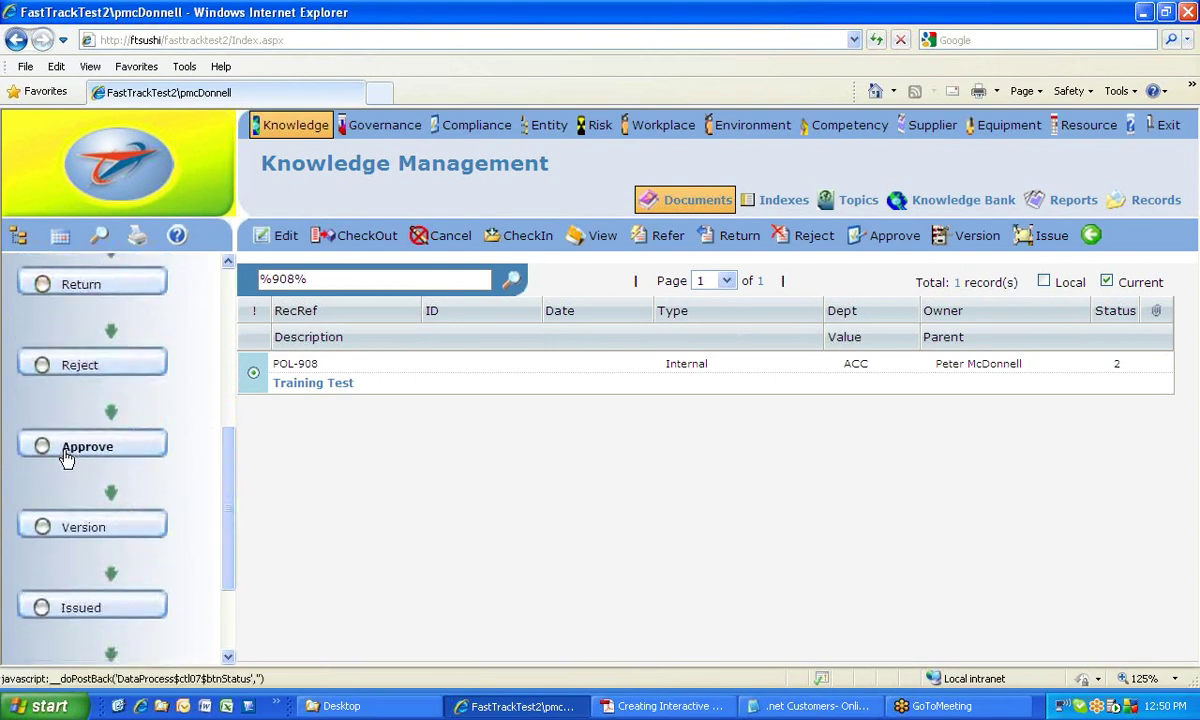
{"action": "left_click", "coordinate": [107, 466]}
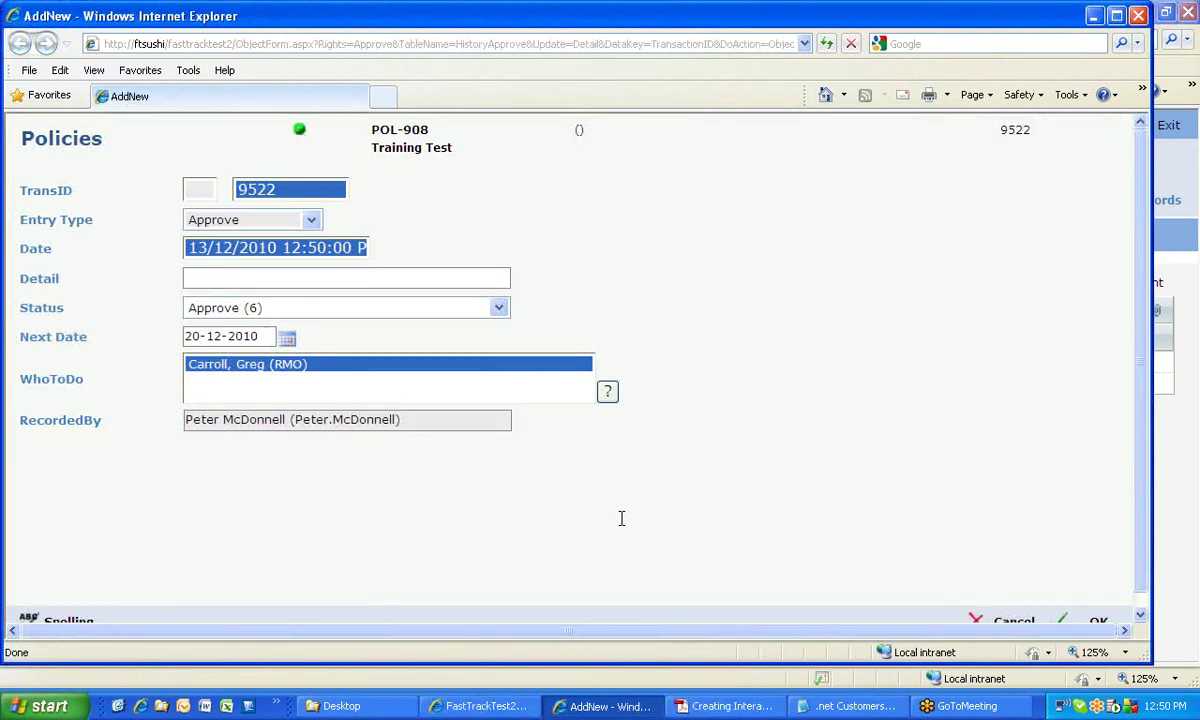
{"action": "left_click", "coordinate": [287, 342]}
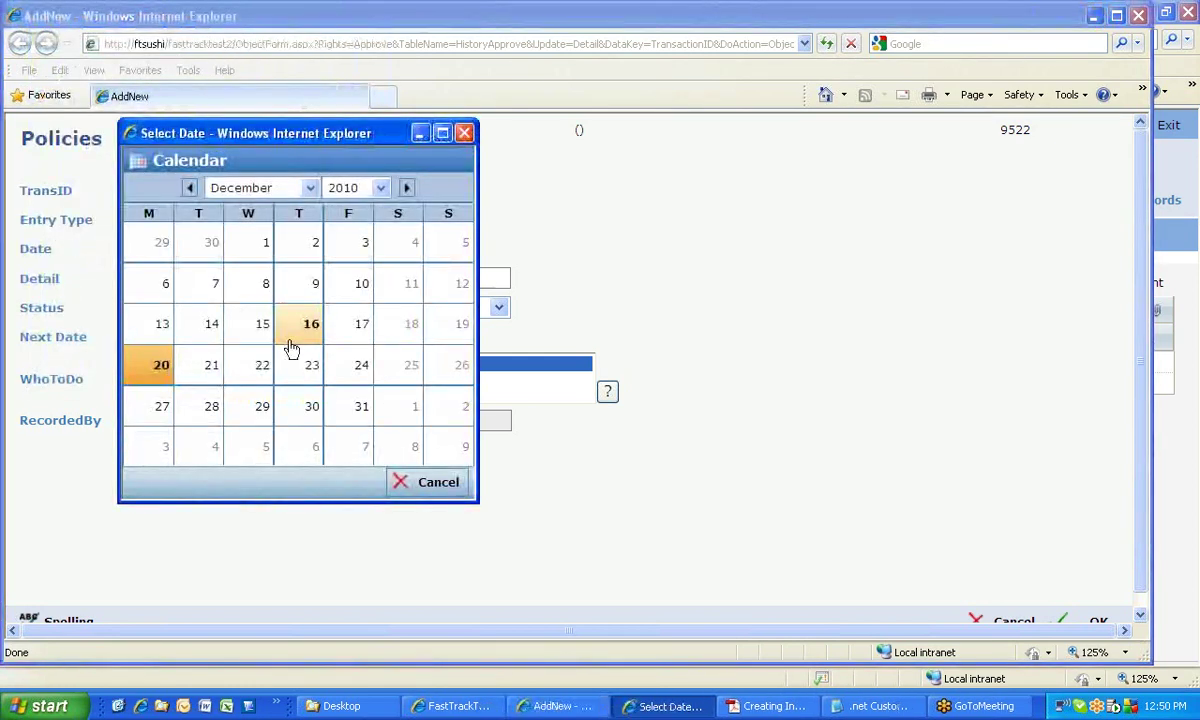
{"action": "left_click_drag", "start_coordinate": [316, 133], "coordinate": [901, 161]}
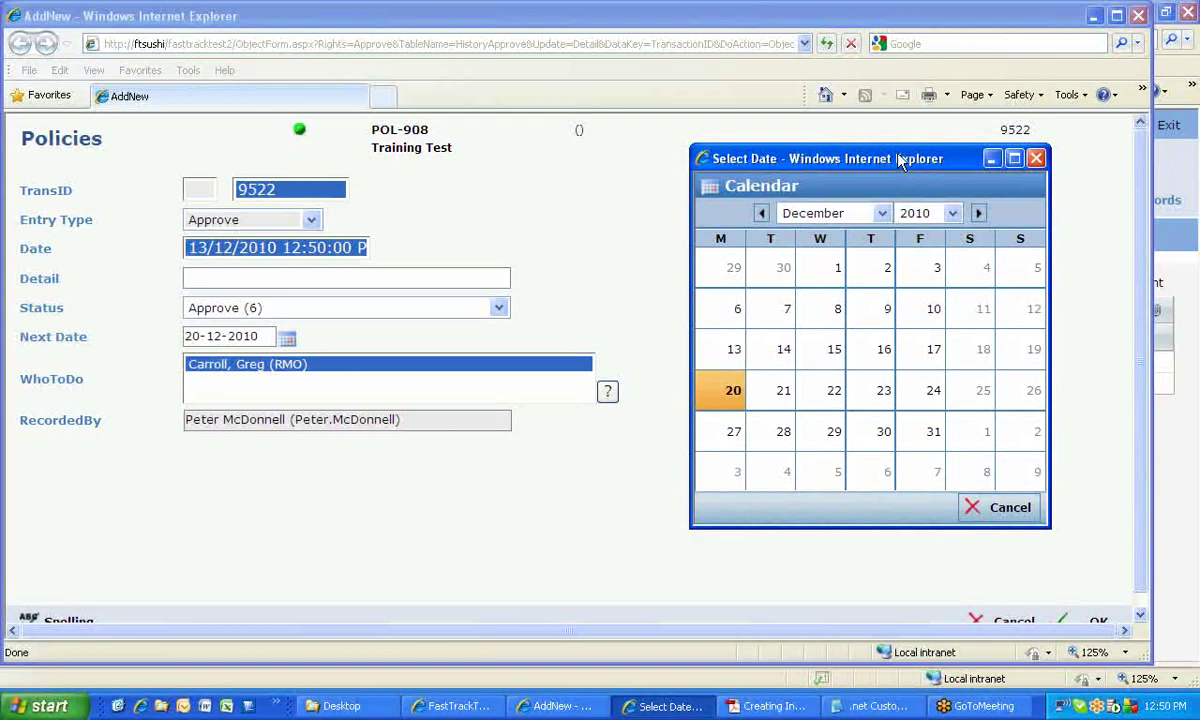
{"action": "left_click", "coordinate": [288, 340]}
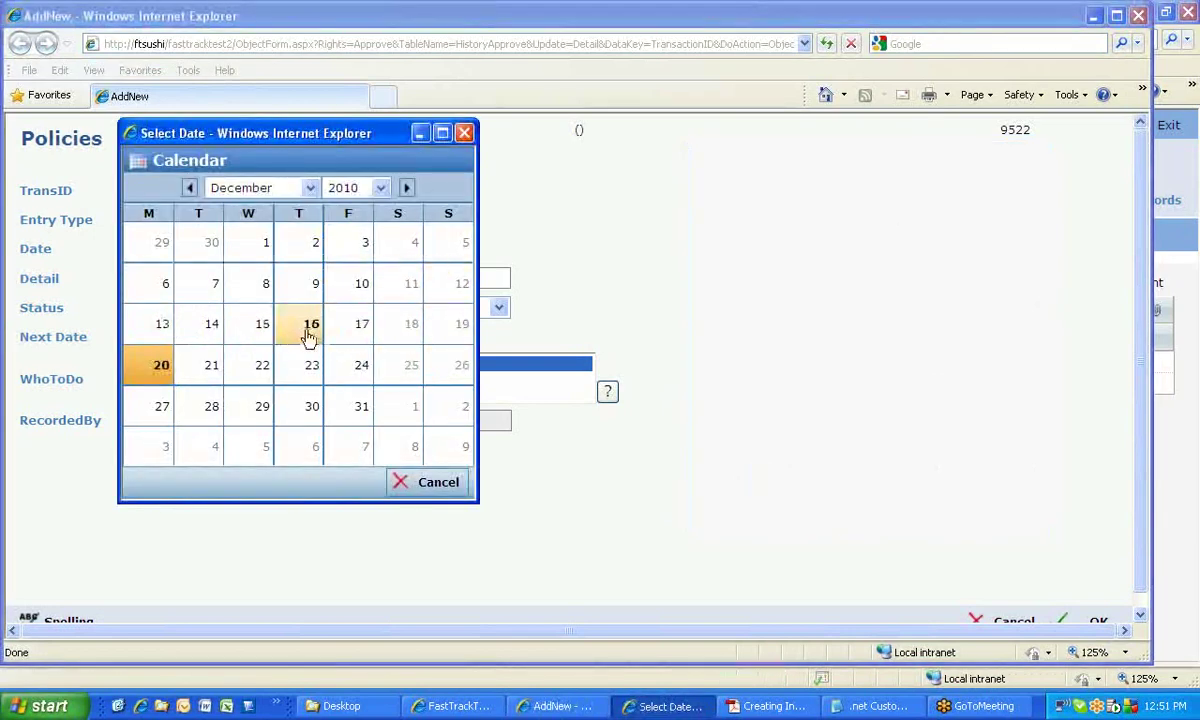
{"action": "left_click", "coordinate": [309, 330]}
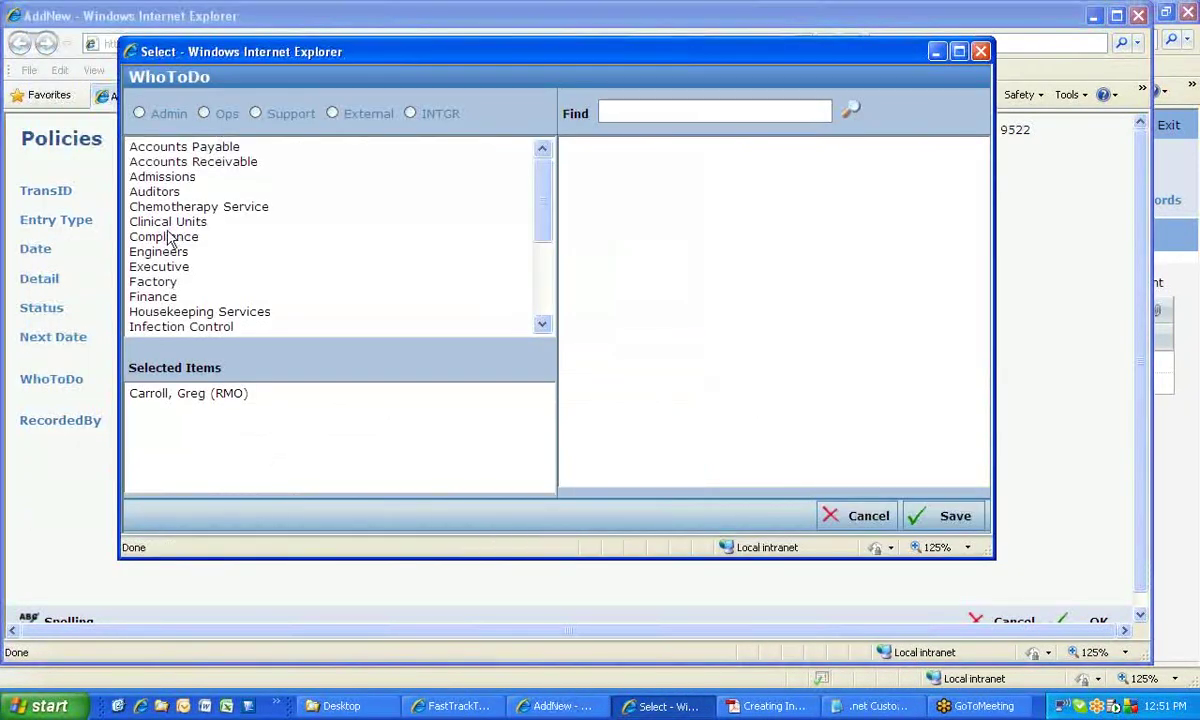
- Replace the approval's RMO assignee with the P.Position member of the Compliance group and submit the entry
{"action": "left_click", "coordinate": [165, 236]}
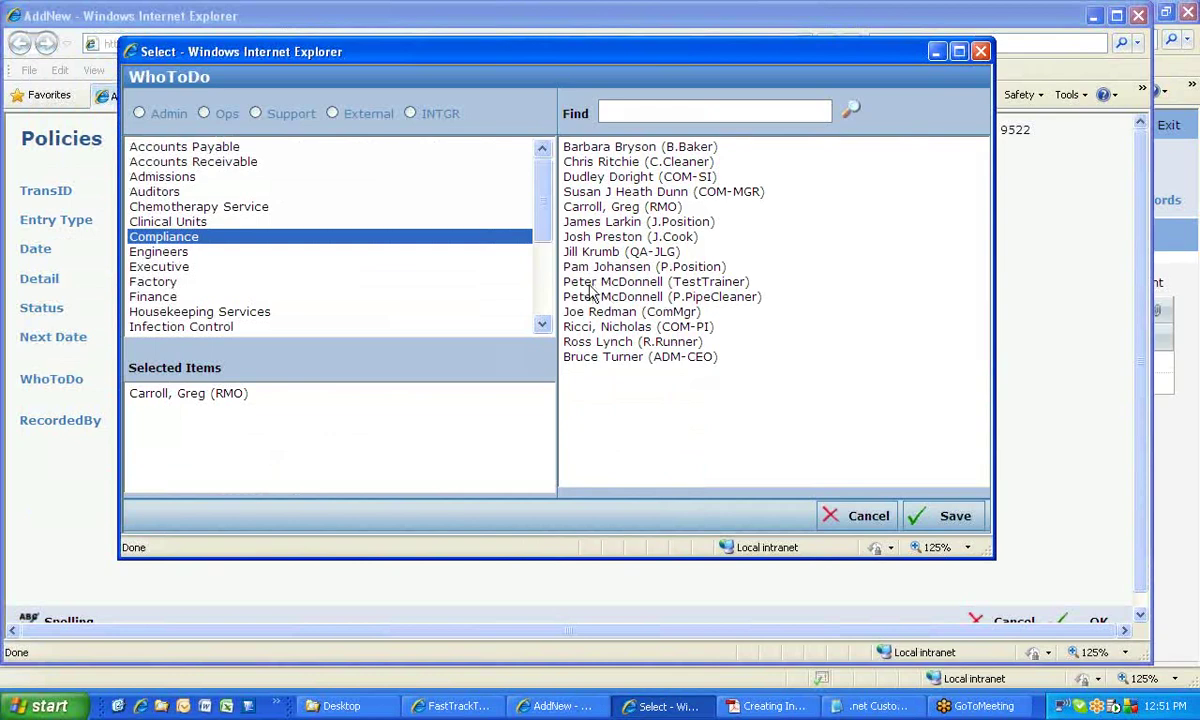
{"action": "left_click", "coordinate": [576, 268]}
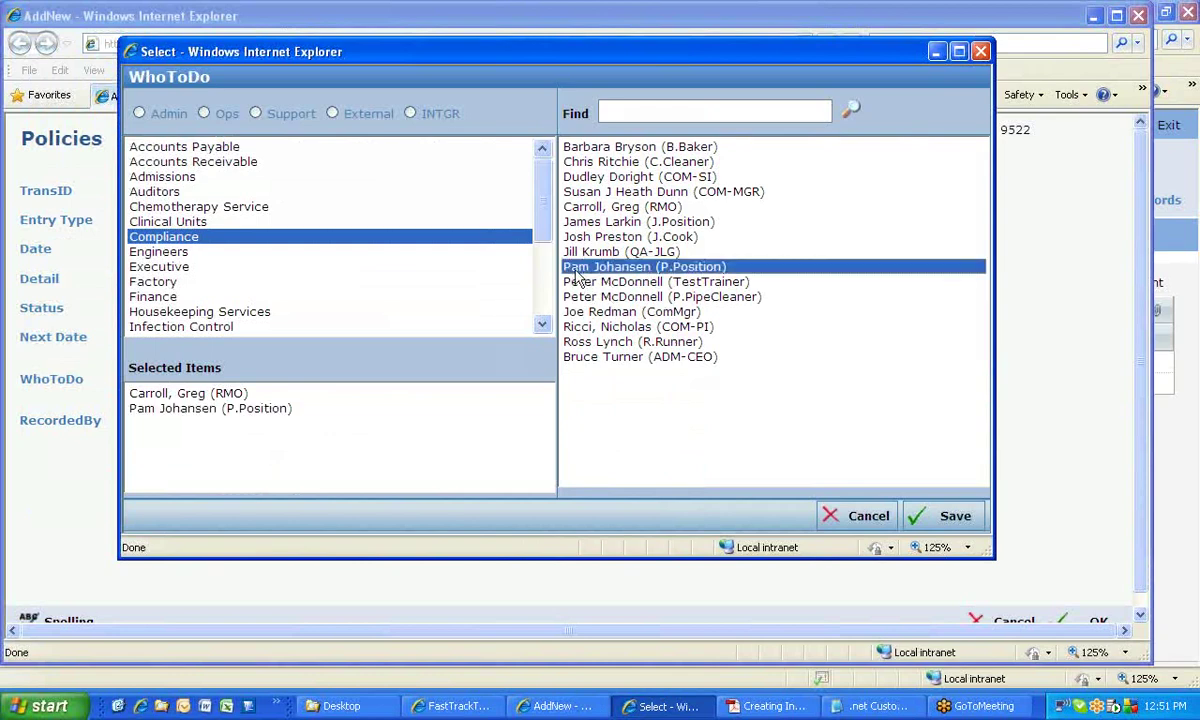
{"action": "left_click", "coordinate": [172, 393]}
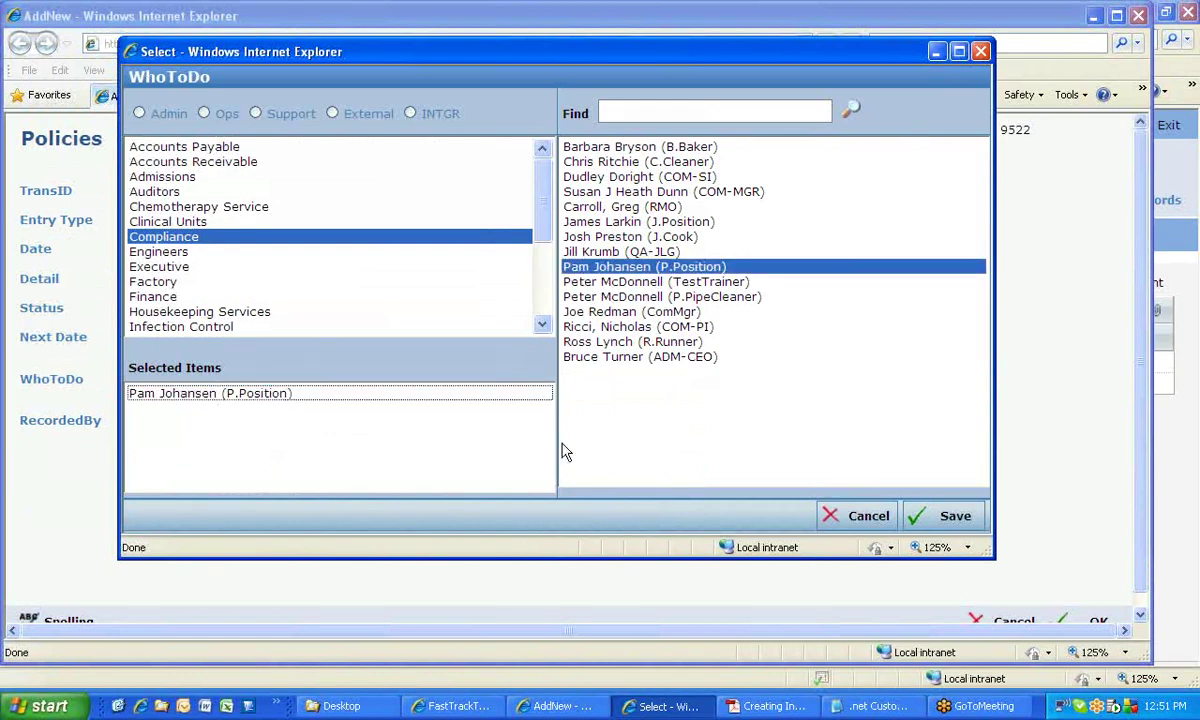
{"action": "left_click", "coordinate": [955, 520]}
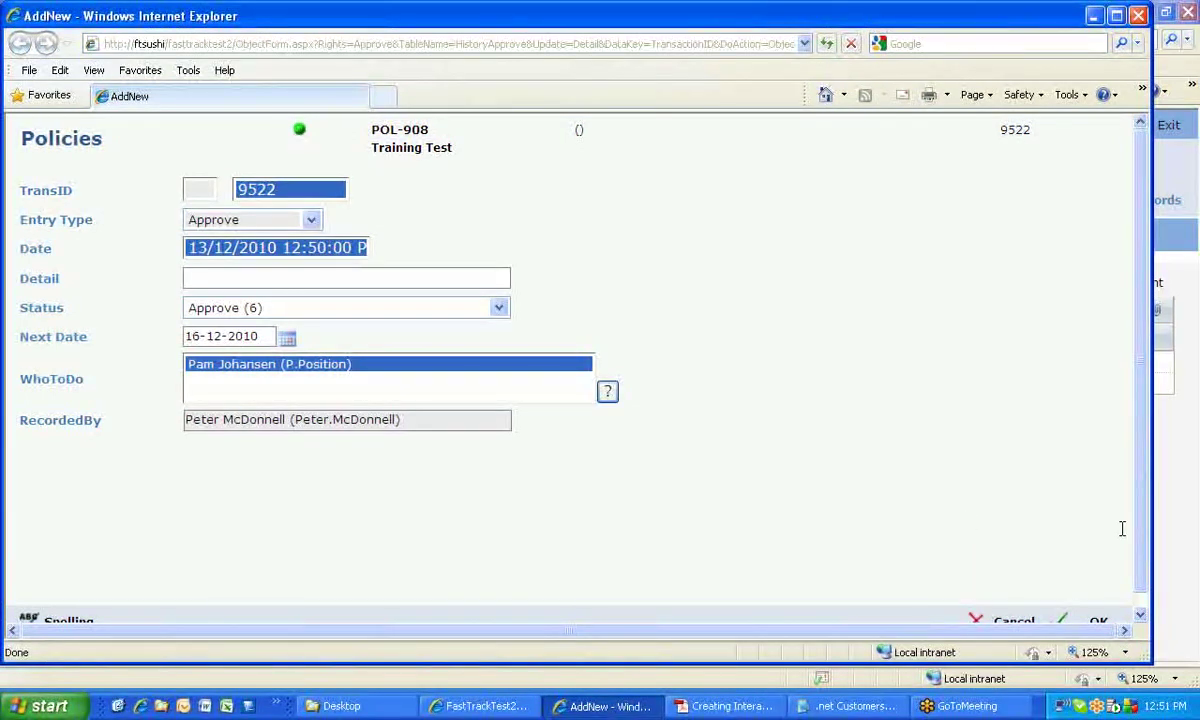
{"action": "left_click_drag", "start_coordinate": [1140, 470], "coordinate": [1140, 486]}
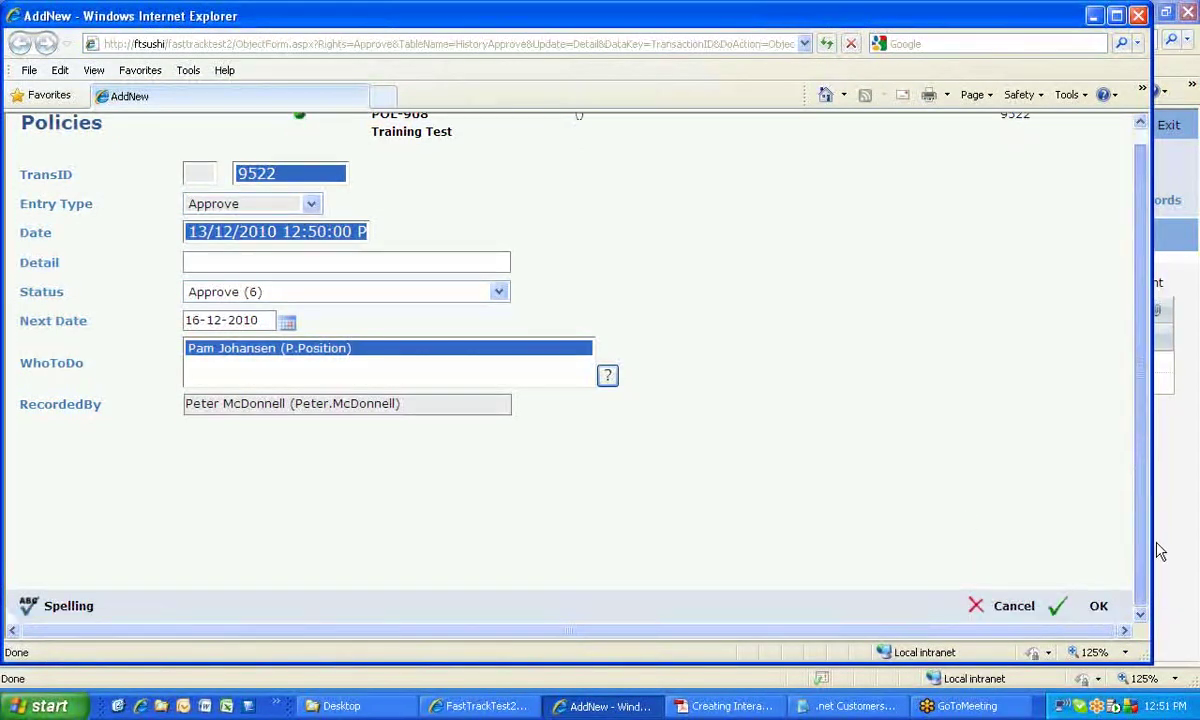
{"action": "left_click", "coordinate": [1088, 610]}
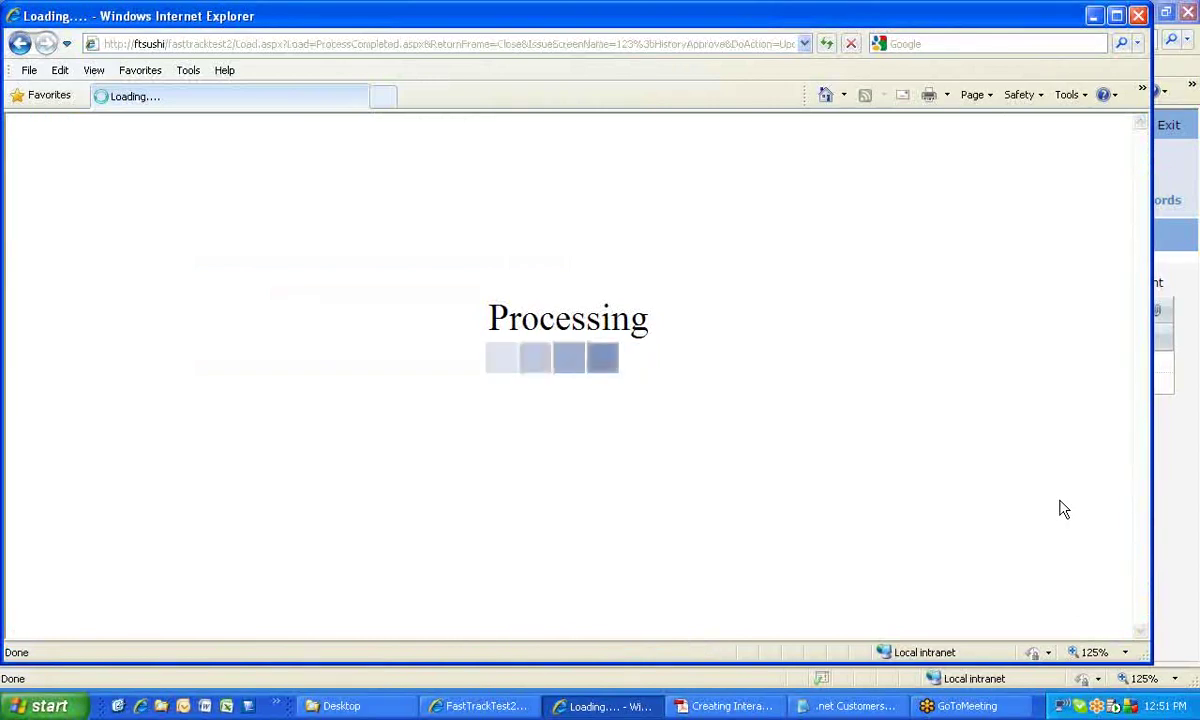
{"action": "left_click", "coordinate": [565, 392]}
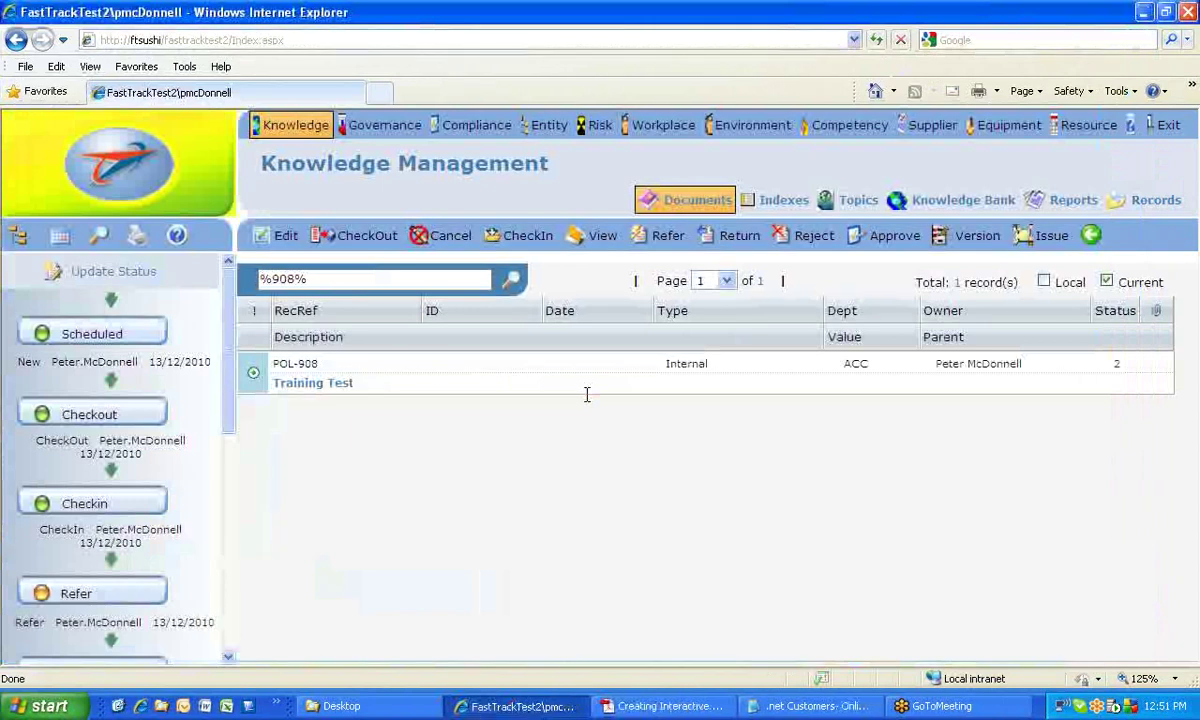
- Refresh the Training Test policy's workflow and examine its Approve stage and the stages around it
{"action": "scroll", "coordinate": [220, 416], "scroll_direction": "down", "scroll_amount": 3}
{"action": "scroll", "coordinate": [220, 416], "scroll_direction": "down", "scroll_amount": 4}
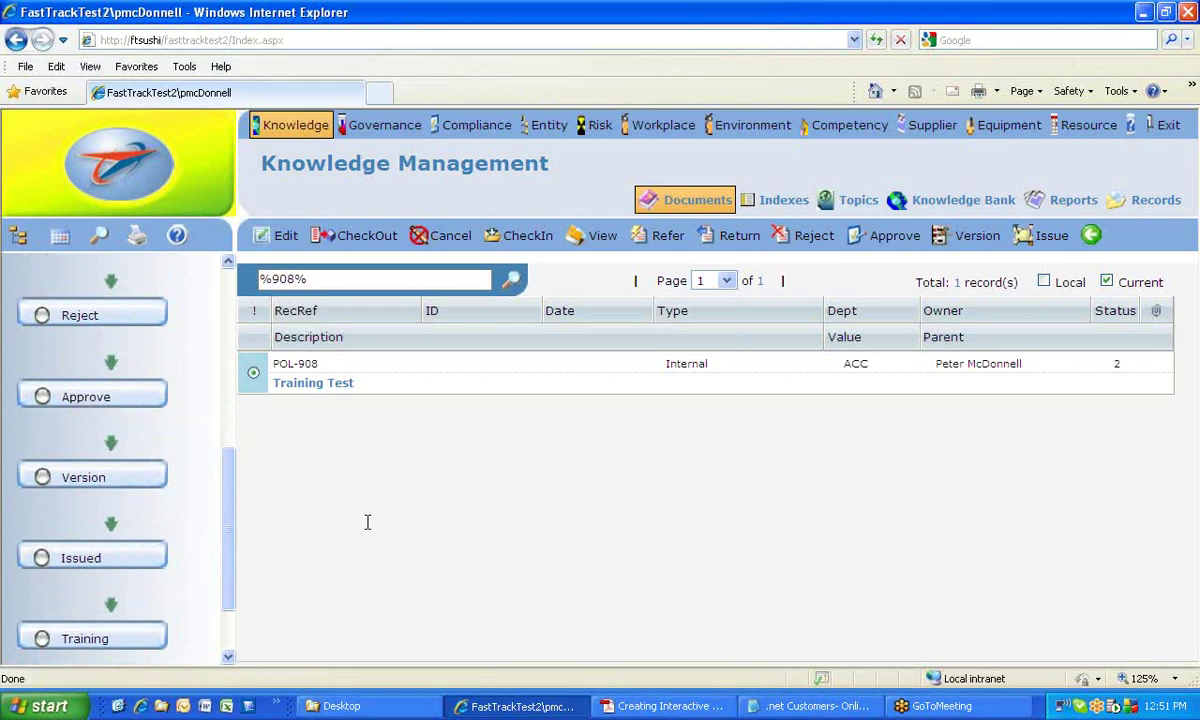
{"action": "left_click", "coordinate": [296, 390]}
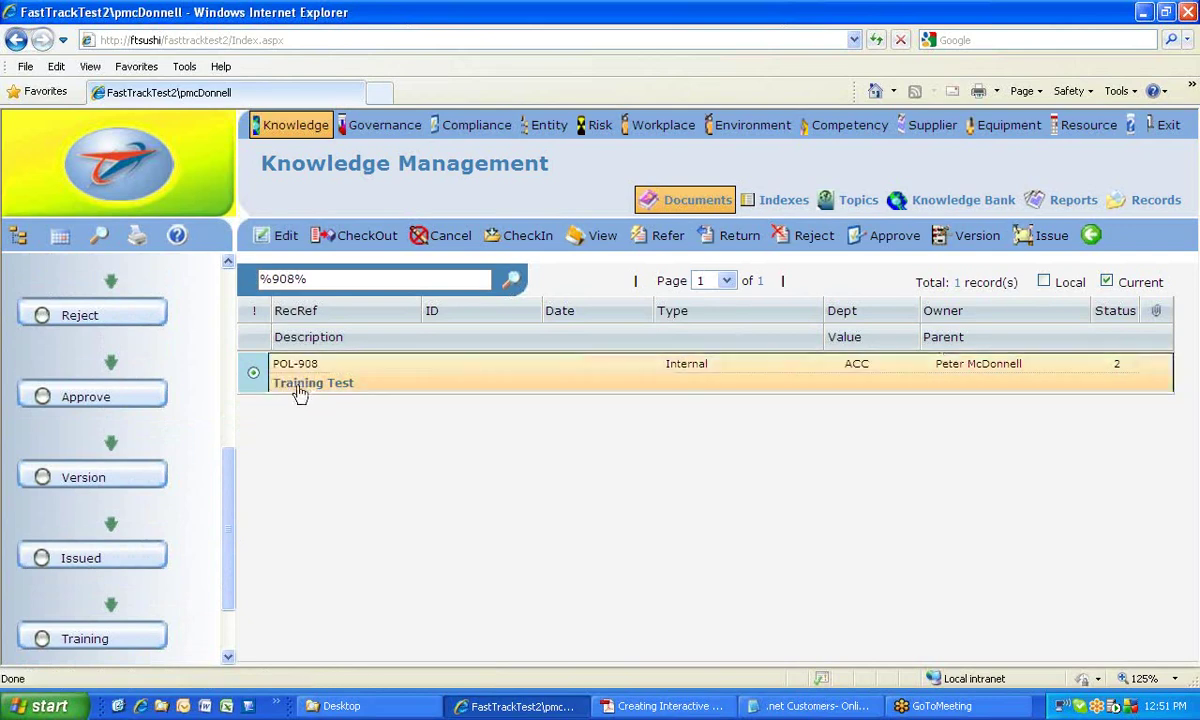
{"action": "left_click", "coordinate": [296, 388]}
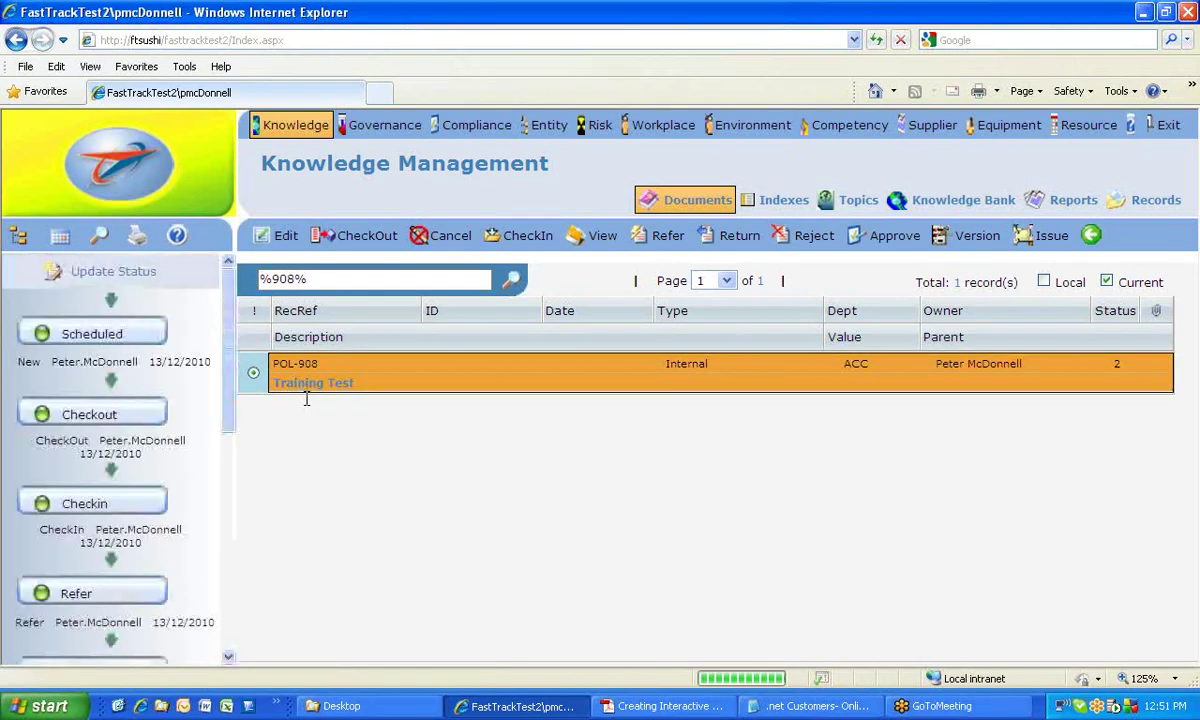
{"action": "scroll", "coordinate": [222, 415], "scroll_direction": "down", "scroll_amount": 10}
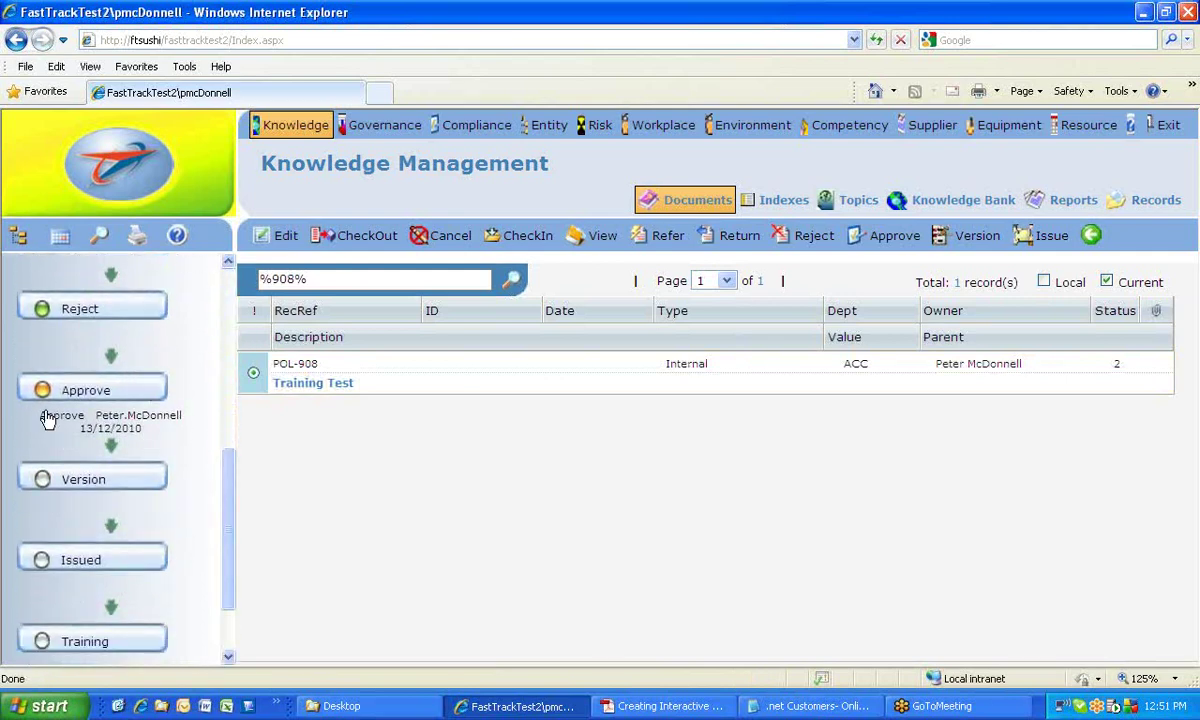
{"action": "left_click_drag", "start_coordinate": [225, 541], "coordinate": [225, 432]}
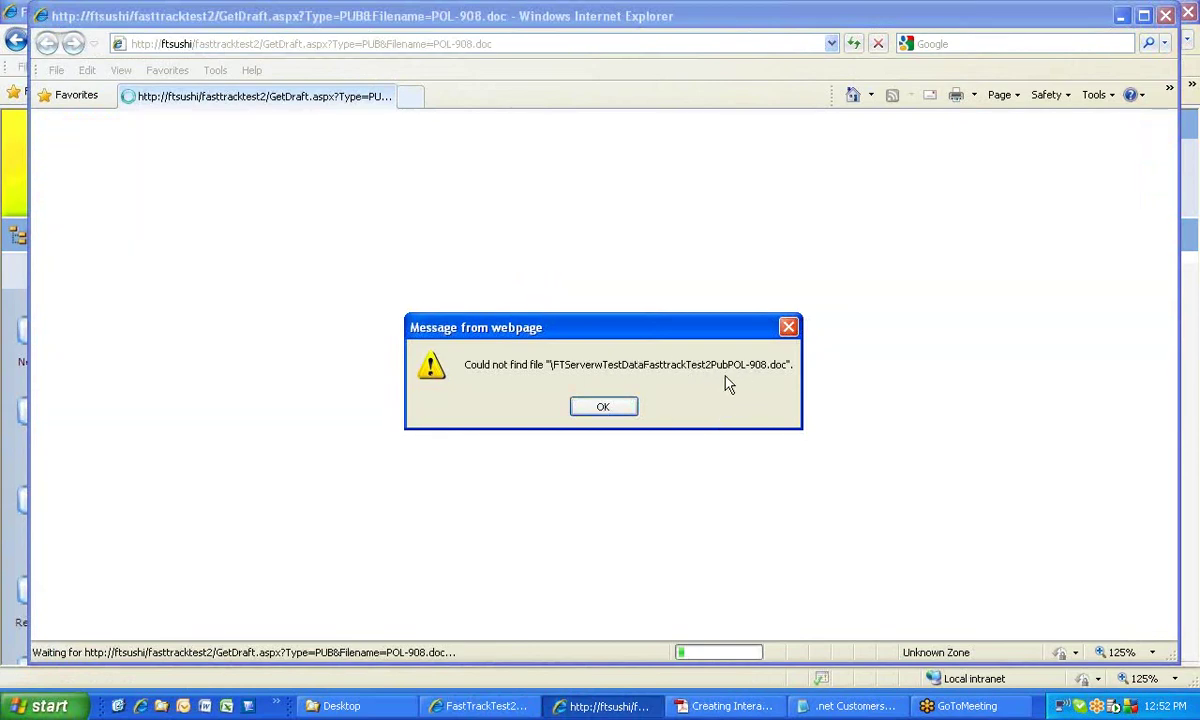
- Dismiss the missing-file message and close the blank POL-908.doc window, returning to the policy's workflow
{"action": "left_click", "coordinate": [612, 411]}
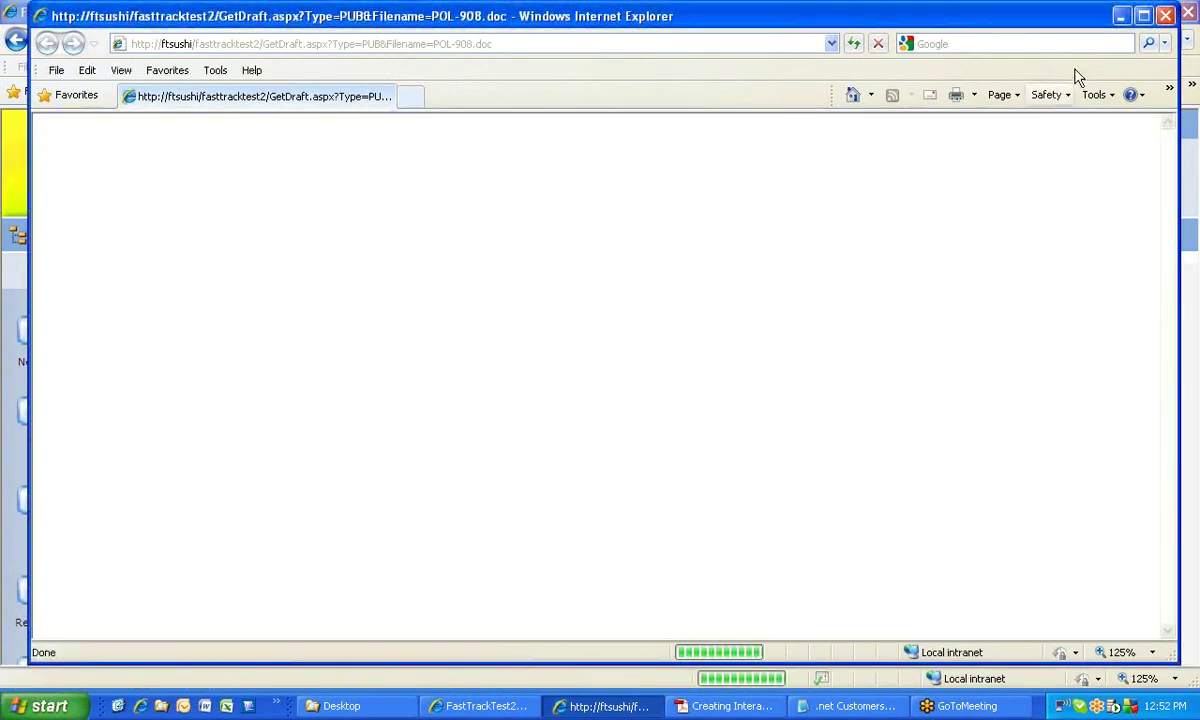
{"action": "left_click", "coordinate": [1167, 18]}
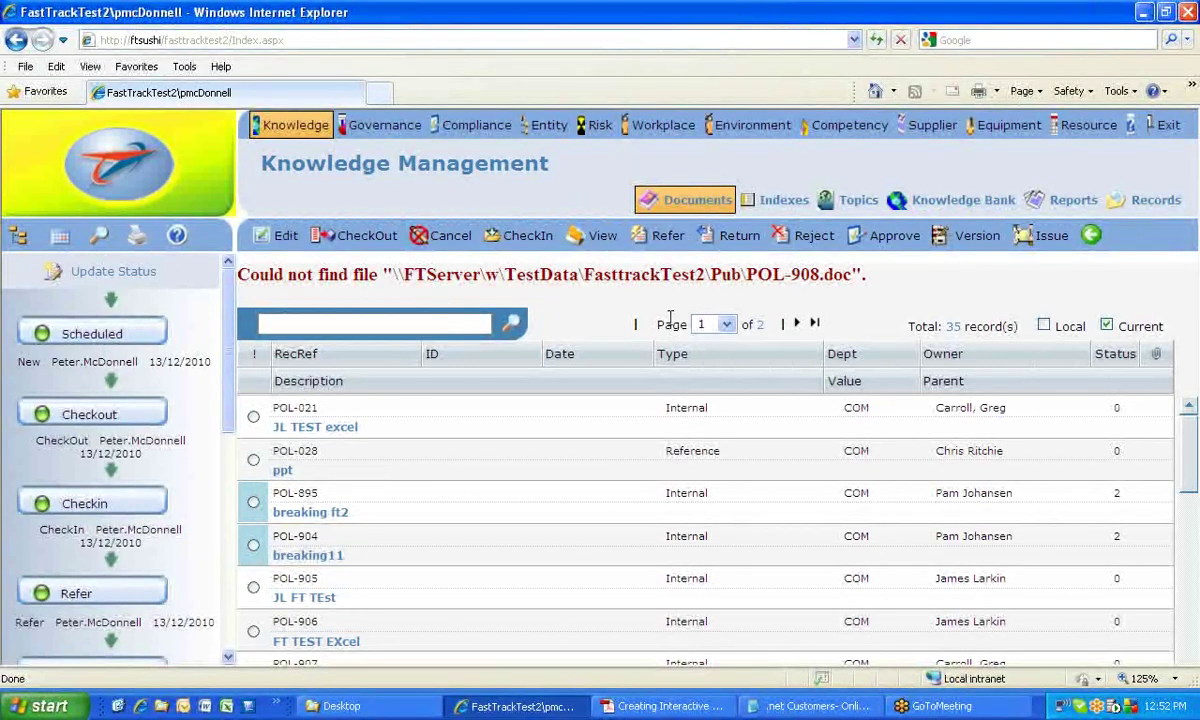
{"action": "left_click_drag", "start_coordinate": [226, 320], "coordinate": [215, 528]}
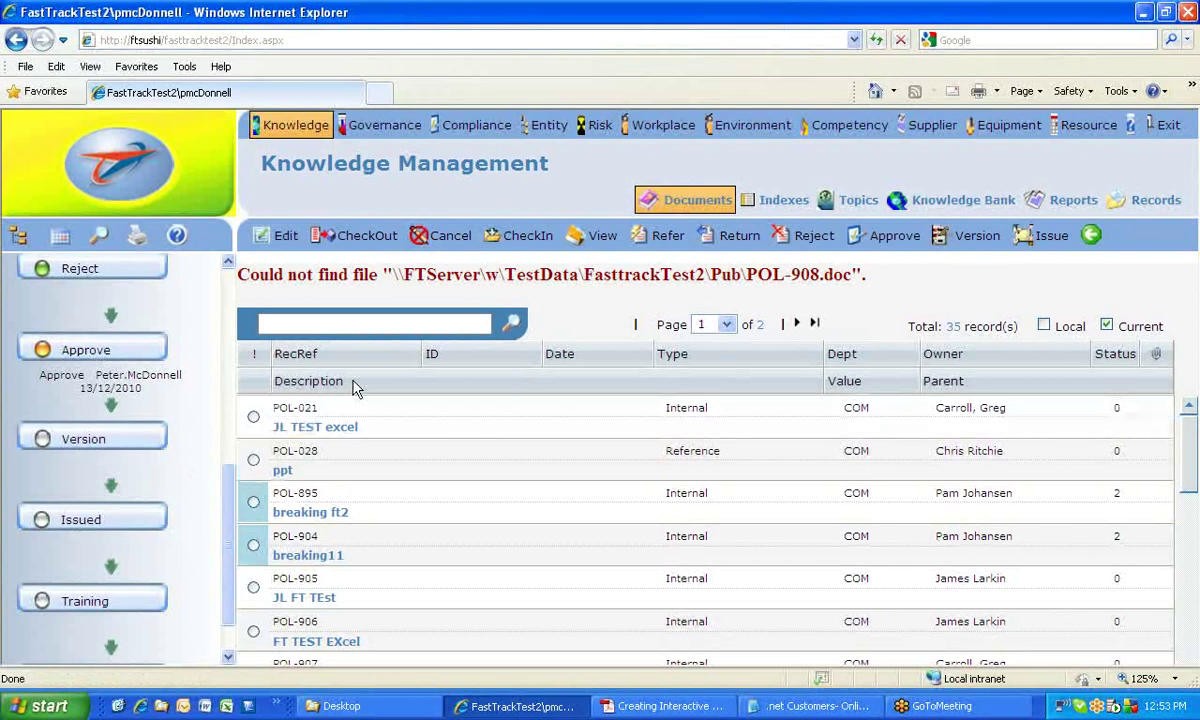
- Search the documents for "training" and examine the Training Test policy's workflow from Approve through Obsolete
{"action": "left_click", "coordinate": [307, 322]}
{"action": "type", "text": "training"}
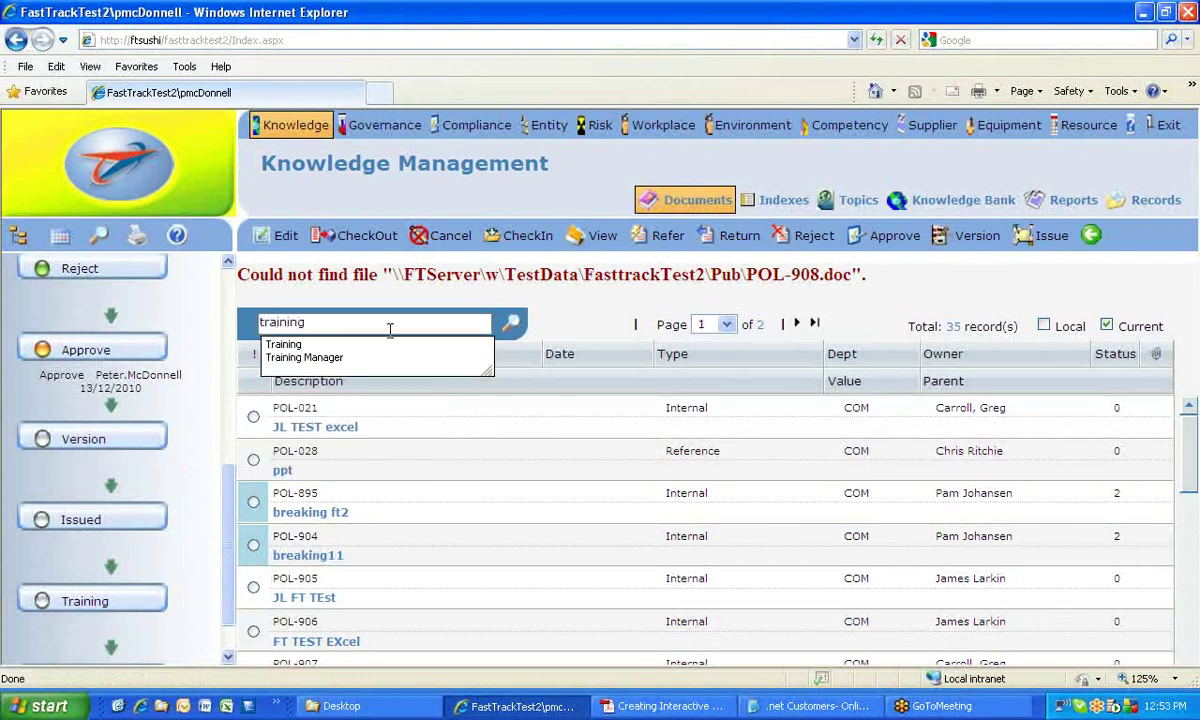
{"action": "left_click", "coordinate": [510, 326]}
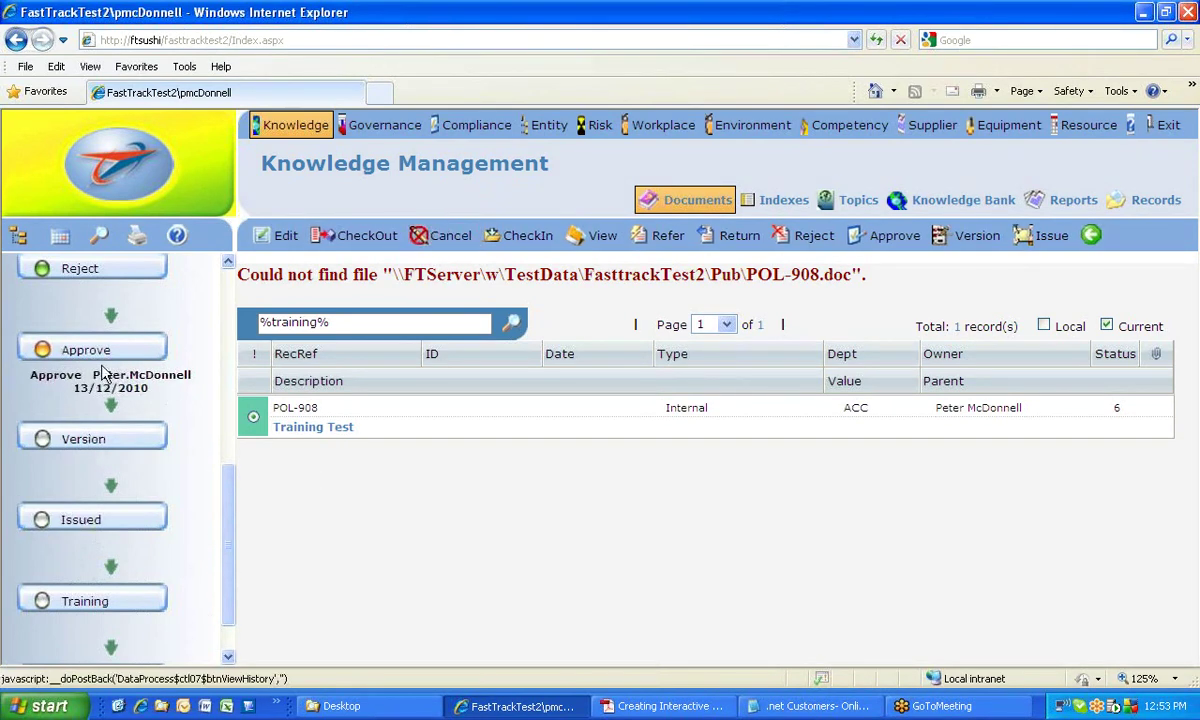
{"action": "mouse_move", "coordinate": [229, 560]}
{"action": "left_mouse_down"}
{"action": "mouse_move", "coordinate": [215, 320]}
{"action": "mouse_move", "coordinate": [211, 549]}
{"action": "left_mouse_up"}
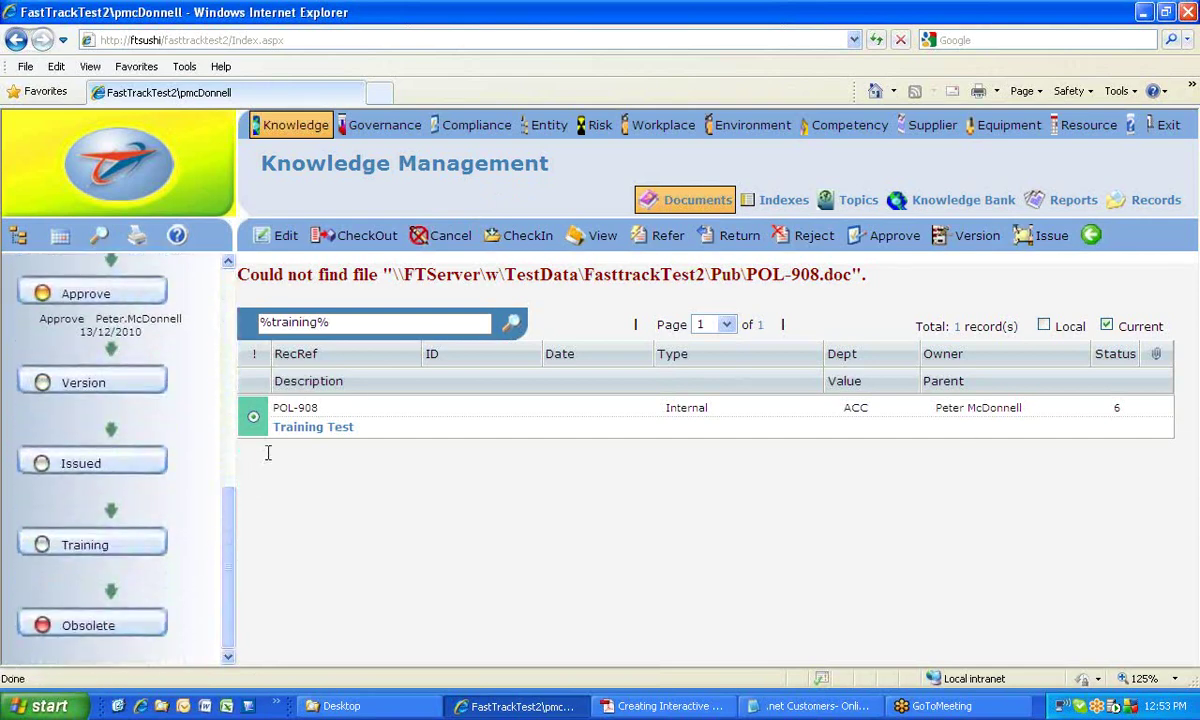
- Open the Version entry for the Training Test policy, keep its current authority and enter "training" as the reason for change
{"action": "left_click", "coordinate": [89, 385]}
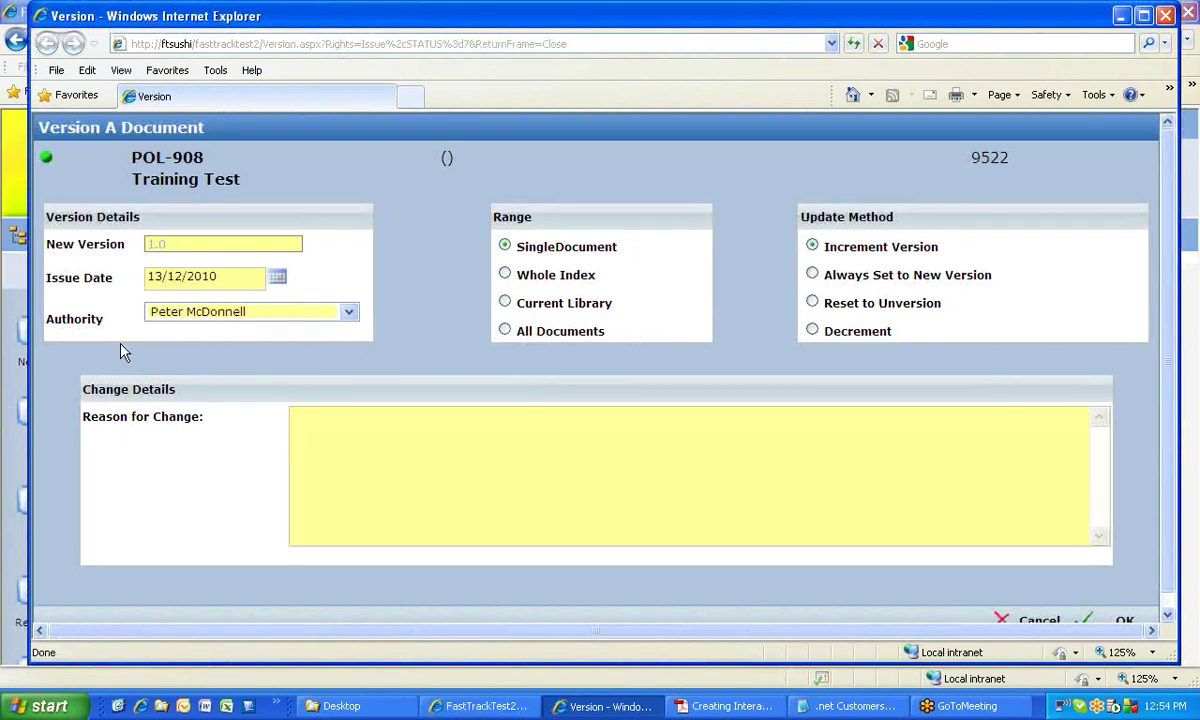
{"action": "left_click", "coordinate": [349, 312]}
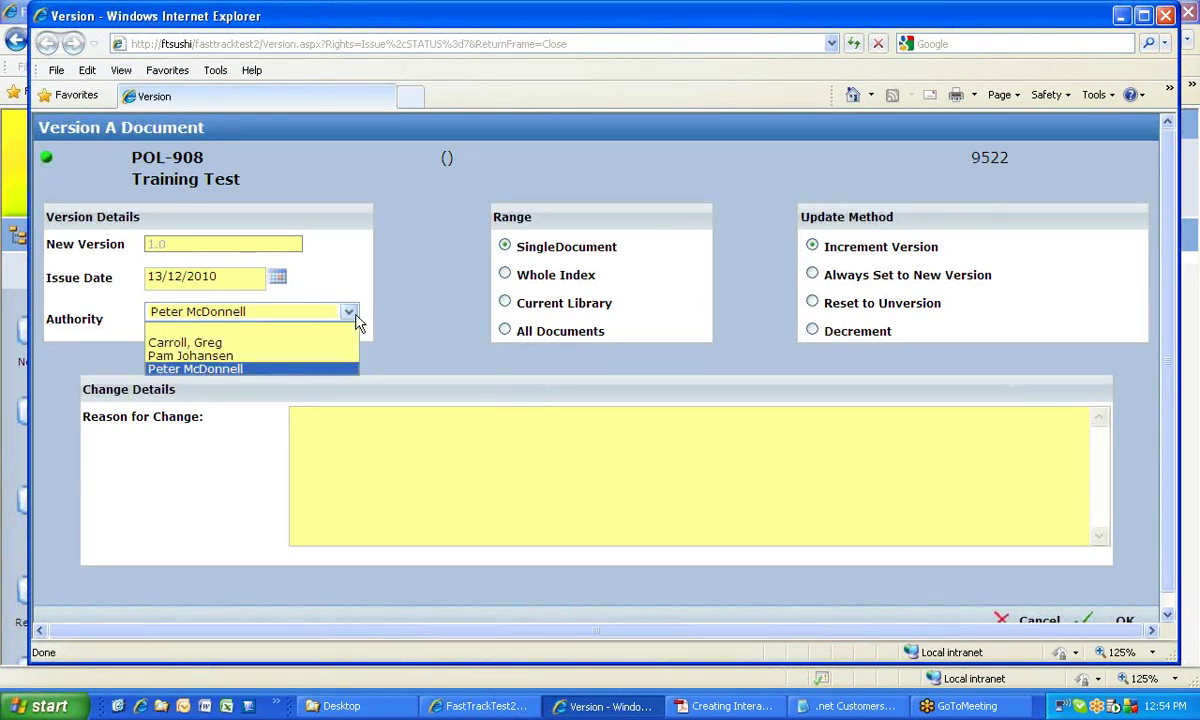
{"action": "left_click", "coordinate": [356, 316]}
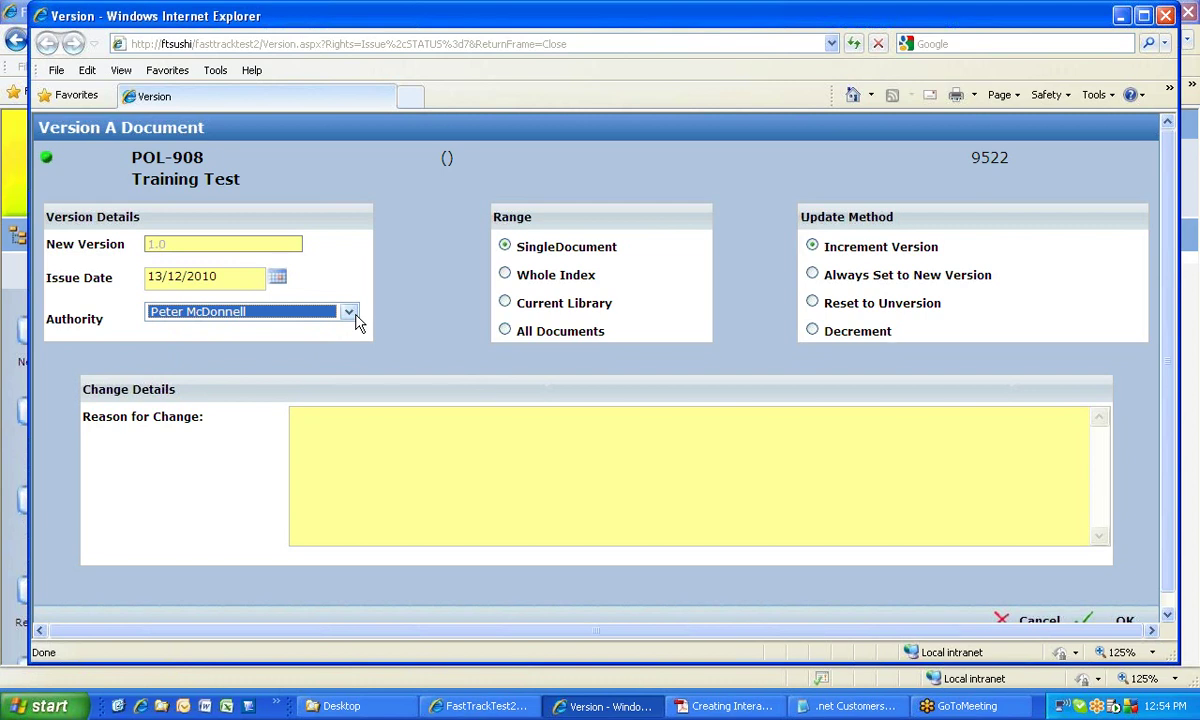
{"action": "left_click", "coordinate": [315, 418]}
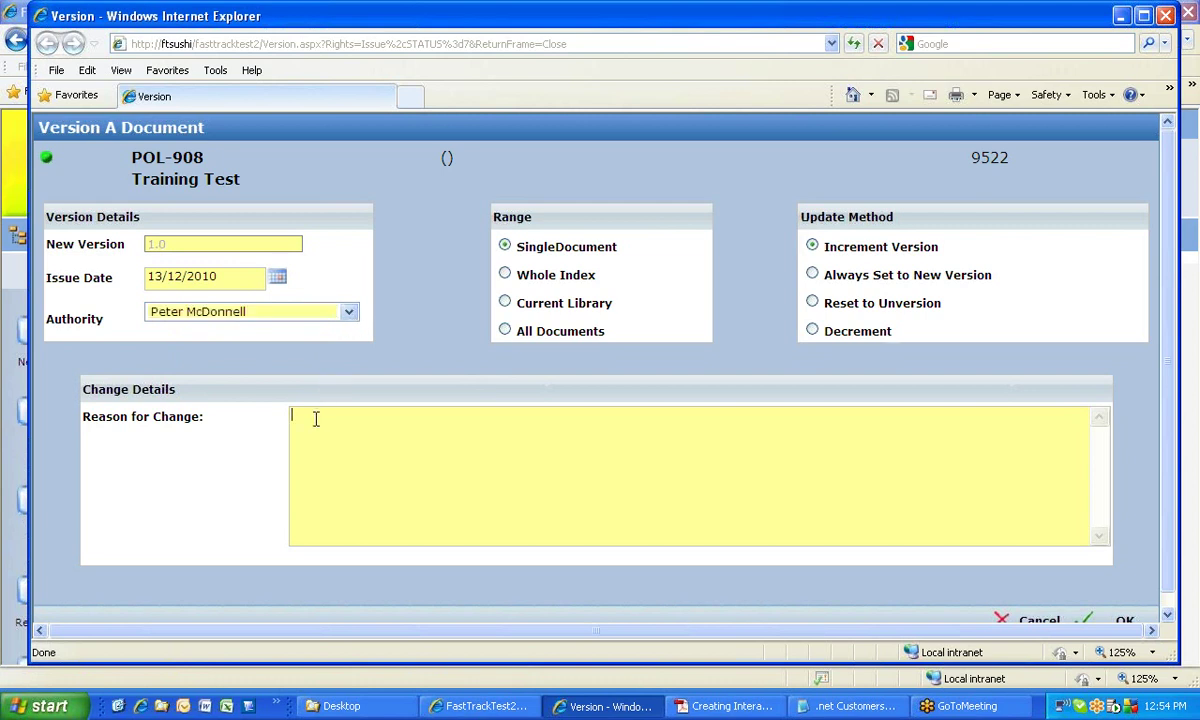
{"action": "type", "text": "training"}
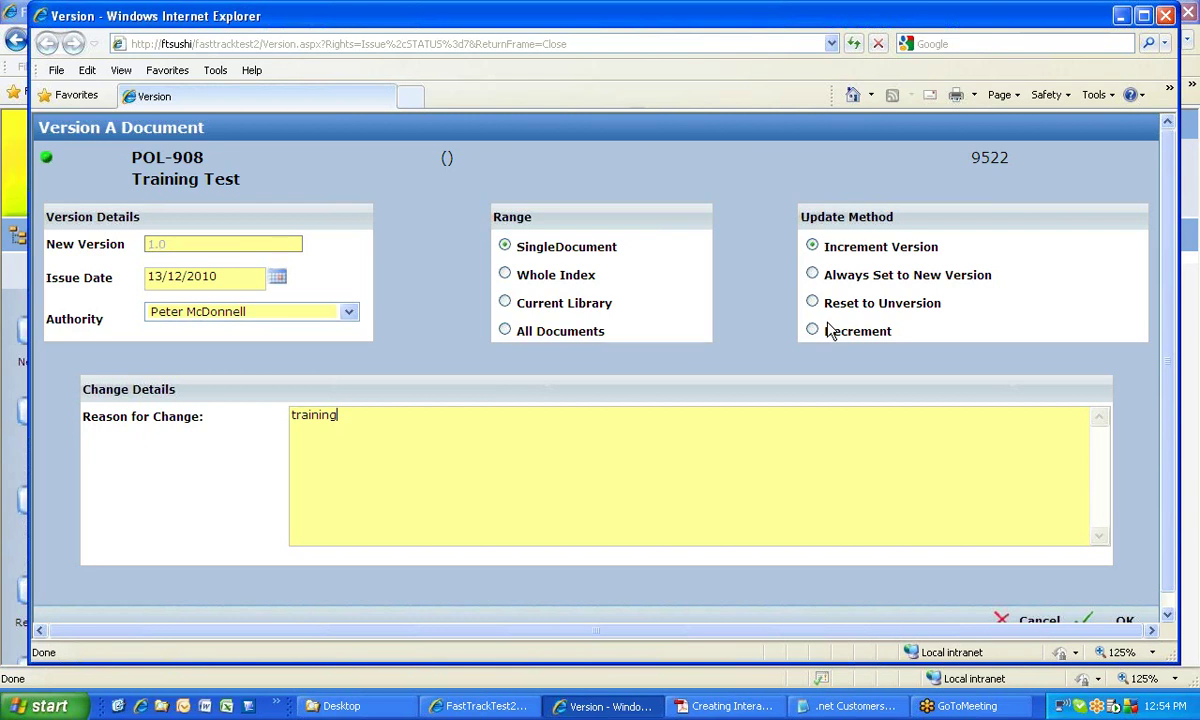
- Compare the Always Set to New Version method, return to Increment Version, and submit the single-document version entry
{"action": "left_click", "coordinate": [814, 273]}
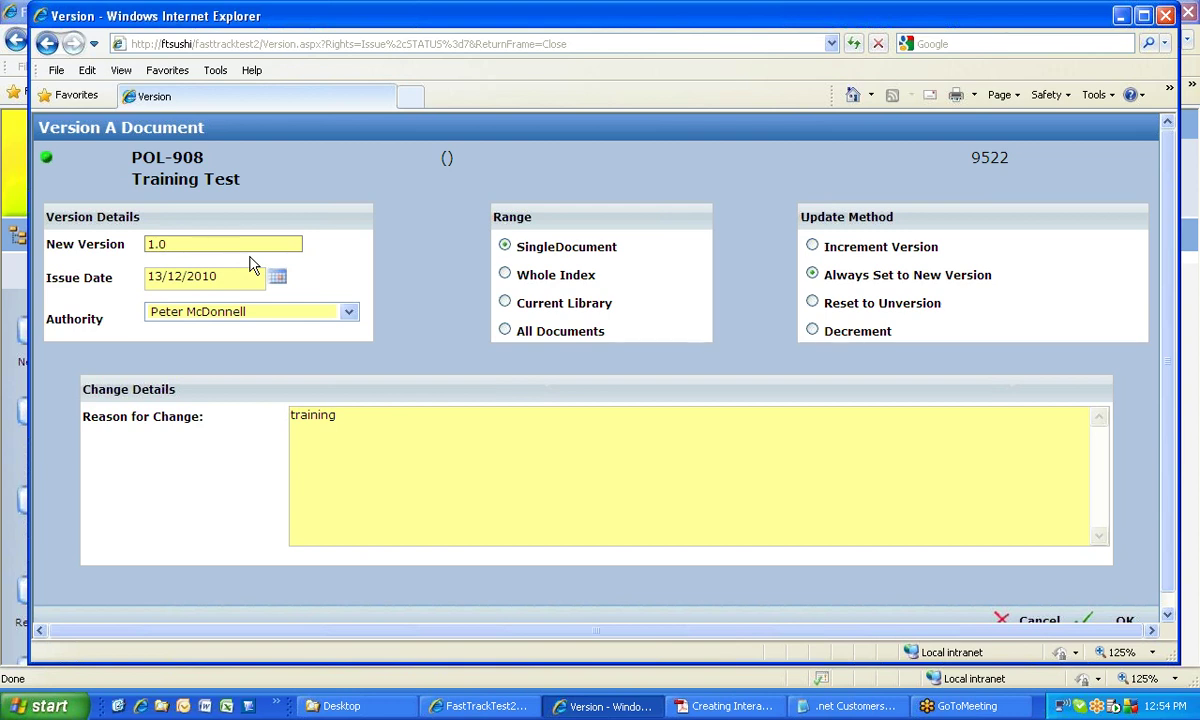
{"action": "left_click", "coordinate": [813, 246]}
{"action": "left_click", "coordinate": [812, 274]}
{"action": "left_click", "coordinate": [812, 246]}
{"action": "left_click", "coordinate": [1121, 621]}
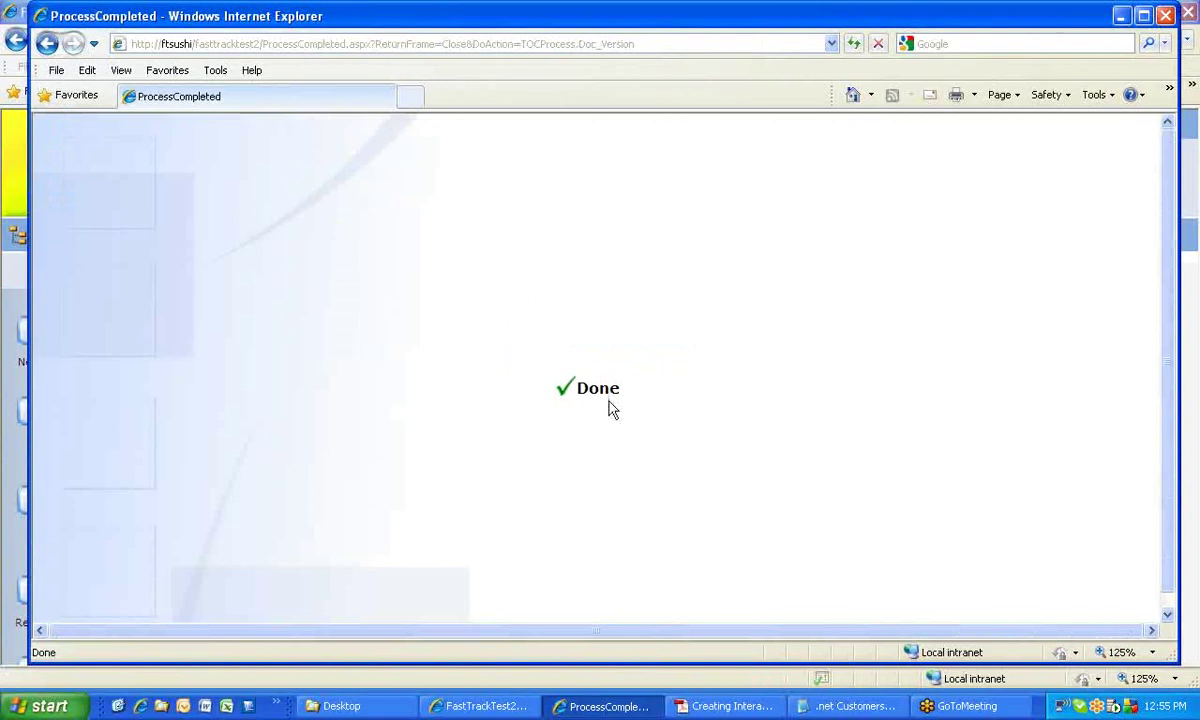
{"action": "left_click", "coordinate": [605, 392]}
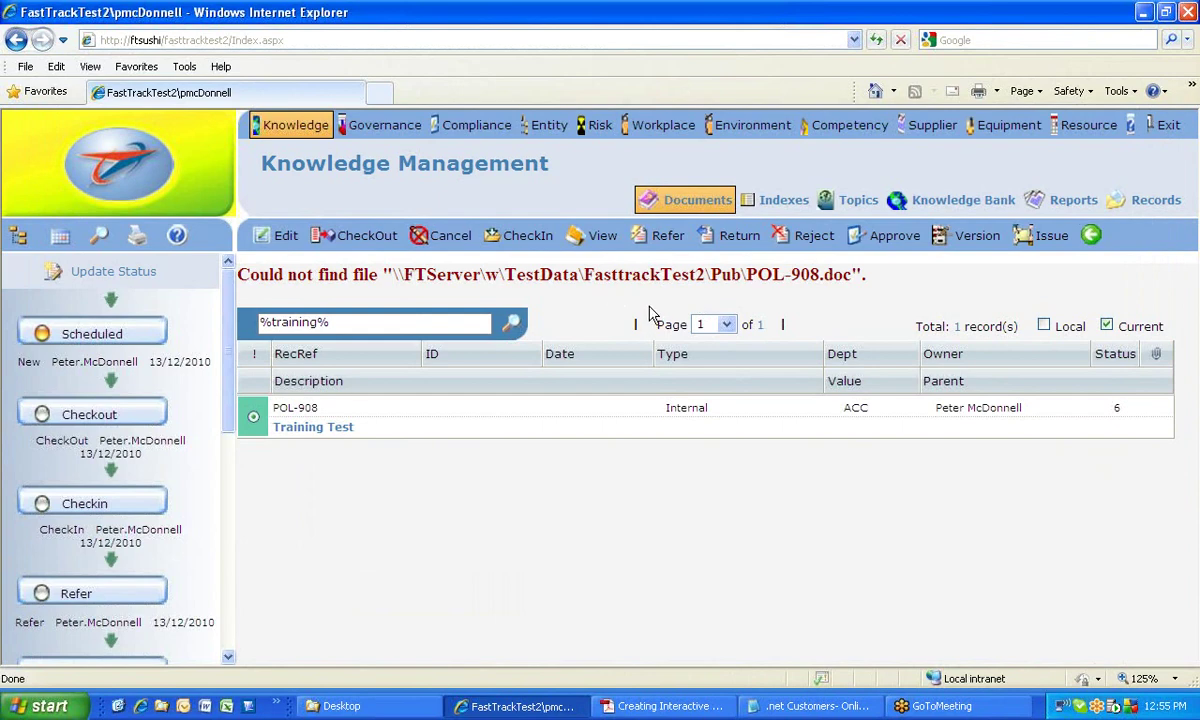
- Reload the Training Test policy's workflow and open the email notification form for its Issued stage
{"action": "left_click_drag", "start_coordinate": [226, 318], "coordinate": [190, 548]}
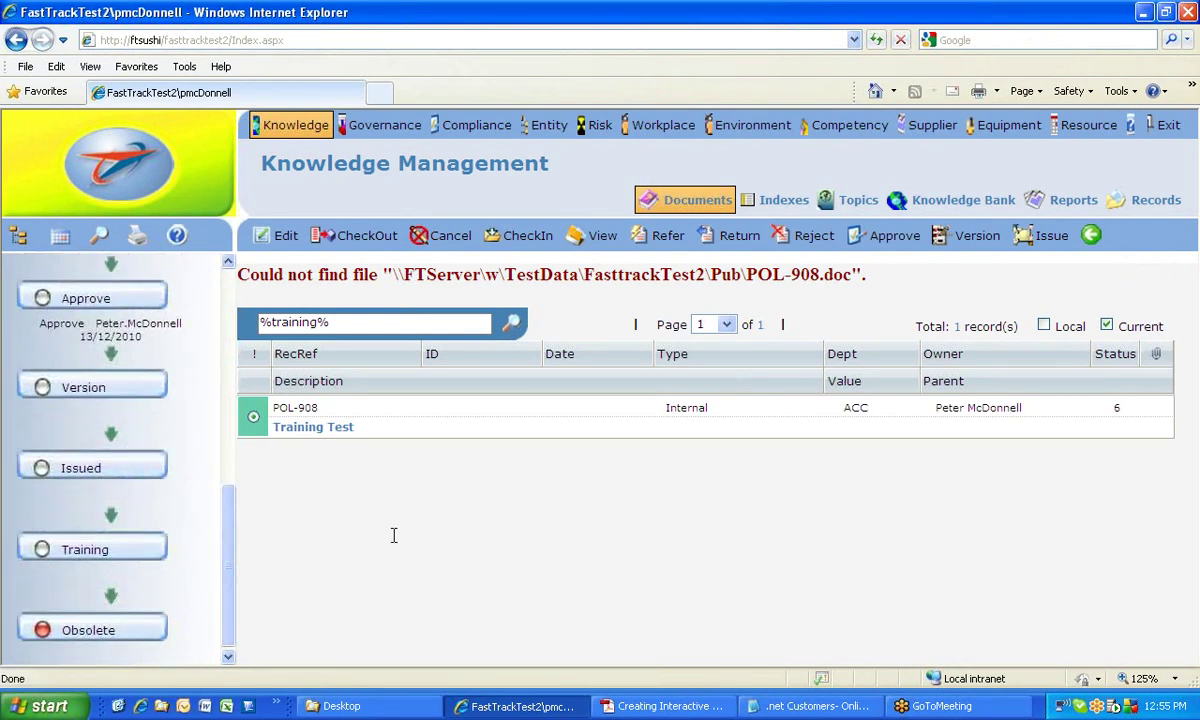
{"action": "left_click", "coordinate": [303, 428]}
{"action": "left_click_drag", "start_coordinate": [215, 285], "coordinate": [228, 535]}
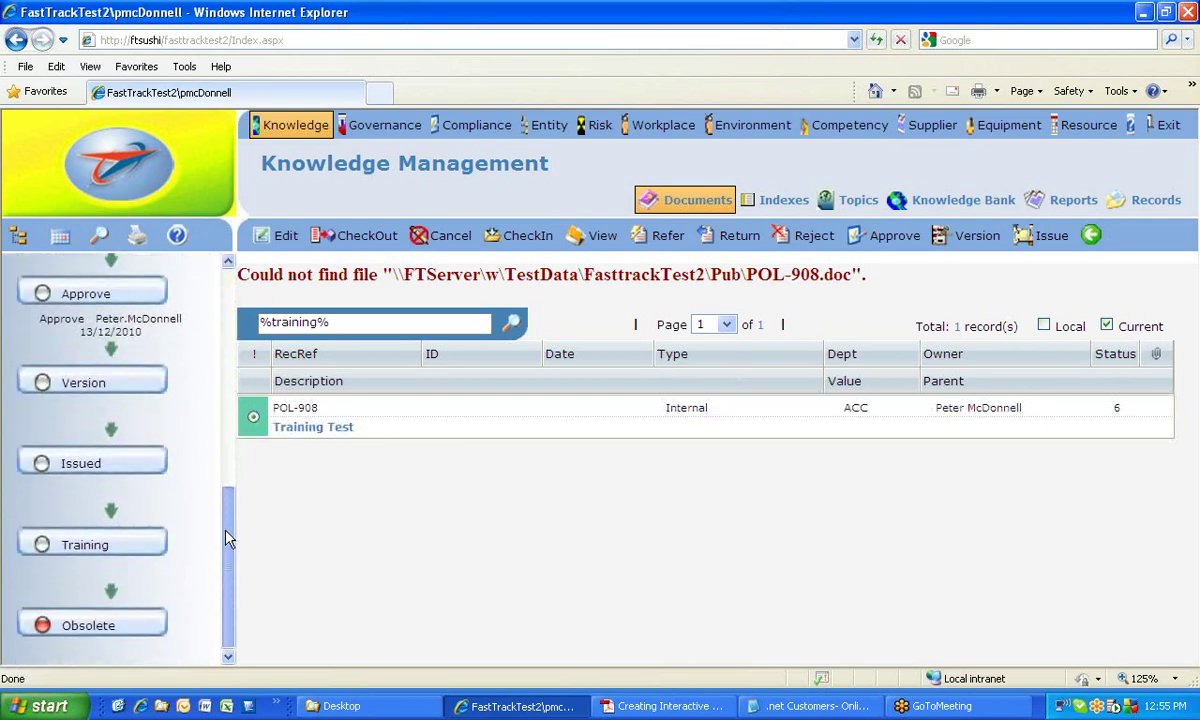
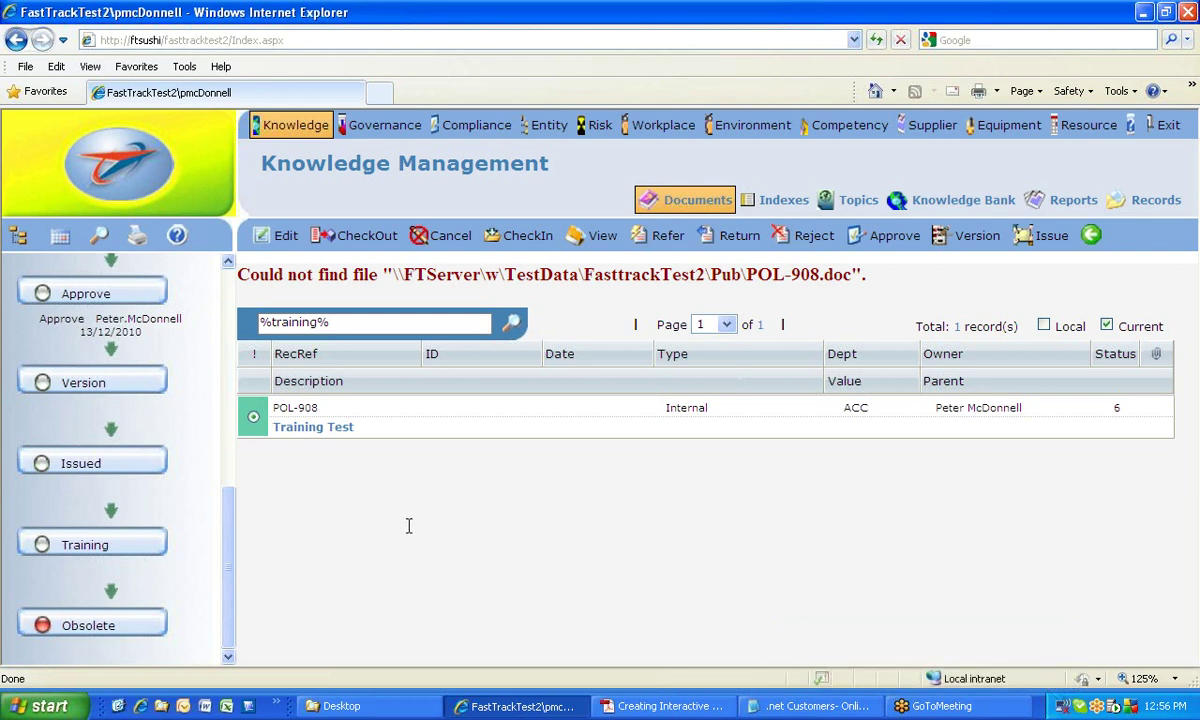
{"action": "scroll", "coordinate": [222, 505], "scroll_direction": "up", "scroll_amount": 5}
{"action": "left_click_drag", "start_coordinate": [225, 341], "coordinate": [211, 551]}
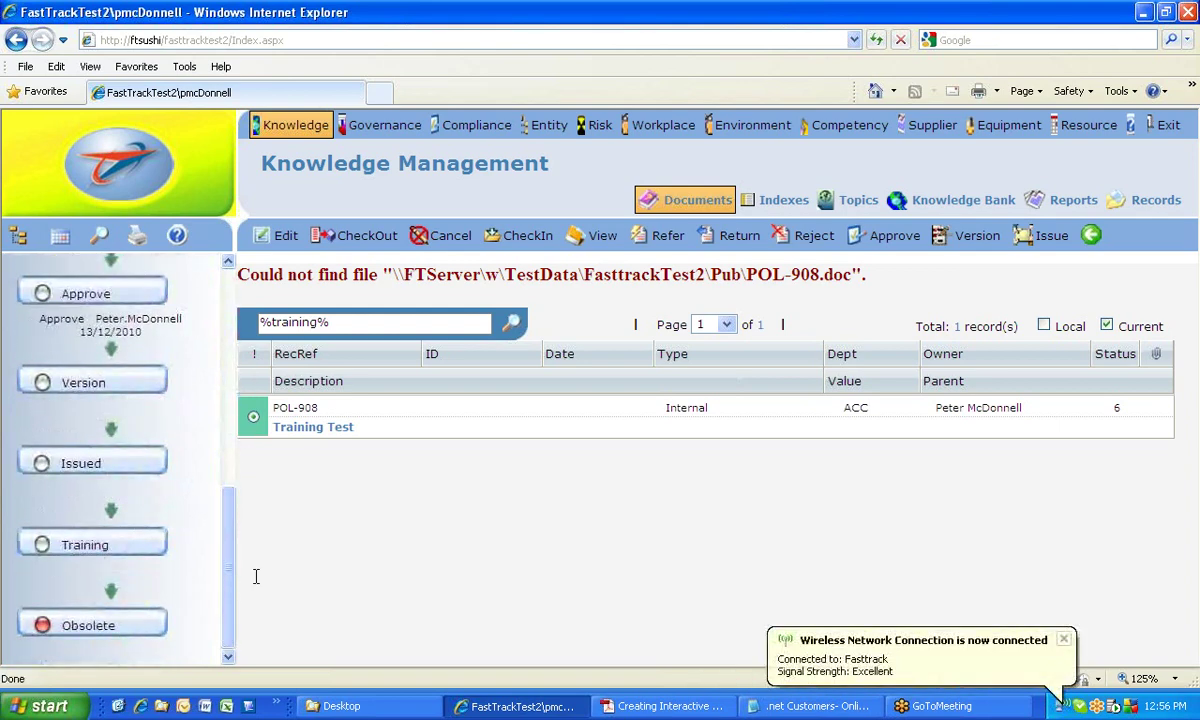
{"action": "left_click", "coordinate": [70, 465]}
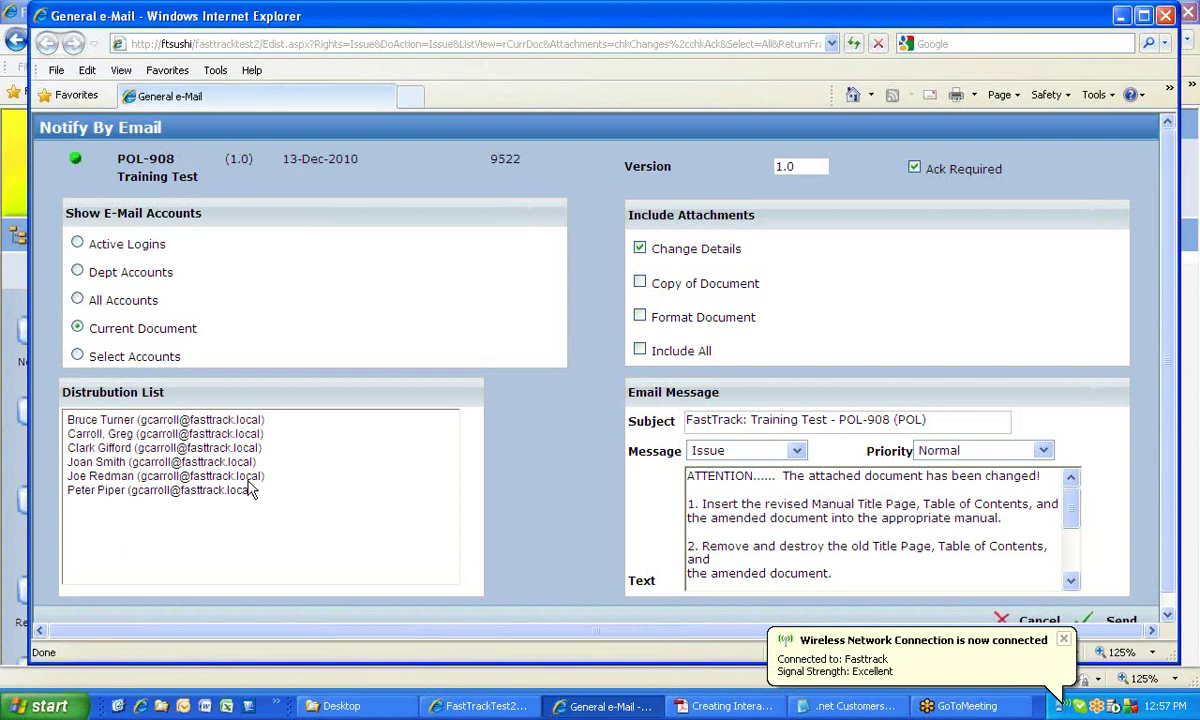
- Select every recipient in the current document's distribution list, first one by one and again as a single range
{"action": "left_click", "coordinate": [112, 437]}
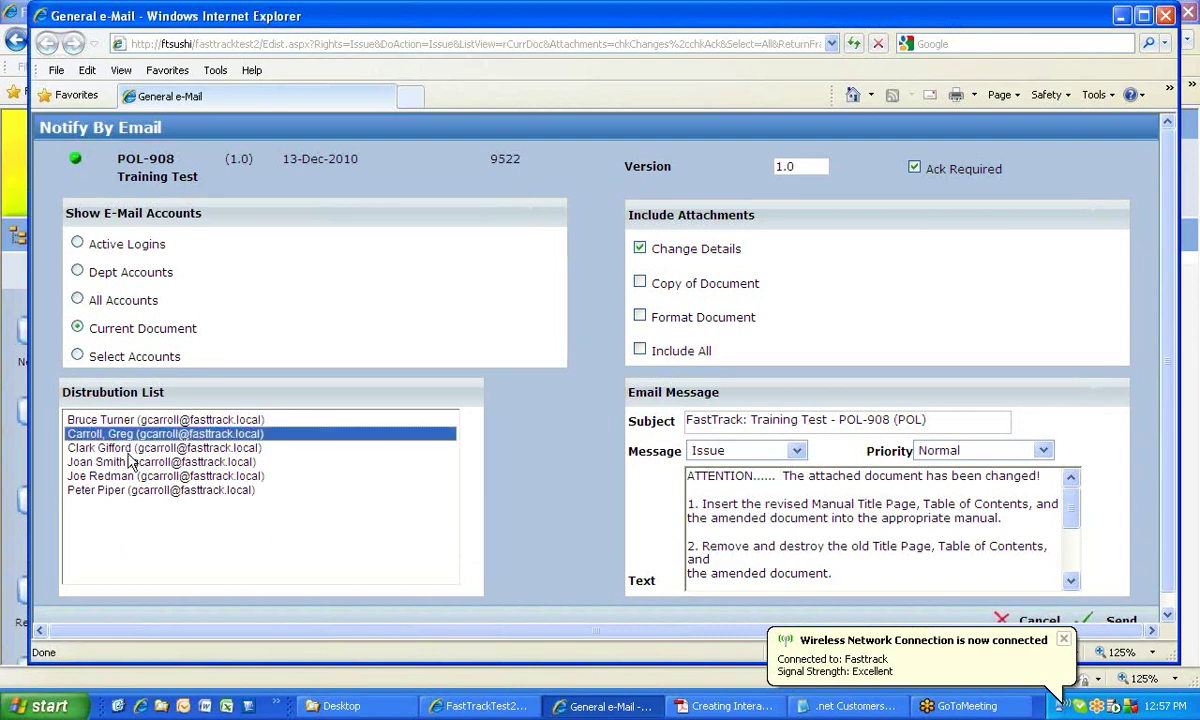
{"action": "left_click", "coordinate": [125, 462], "text": "ctrl"}
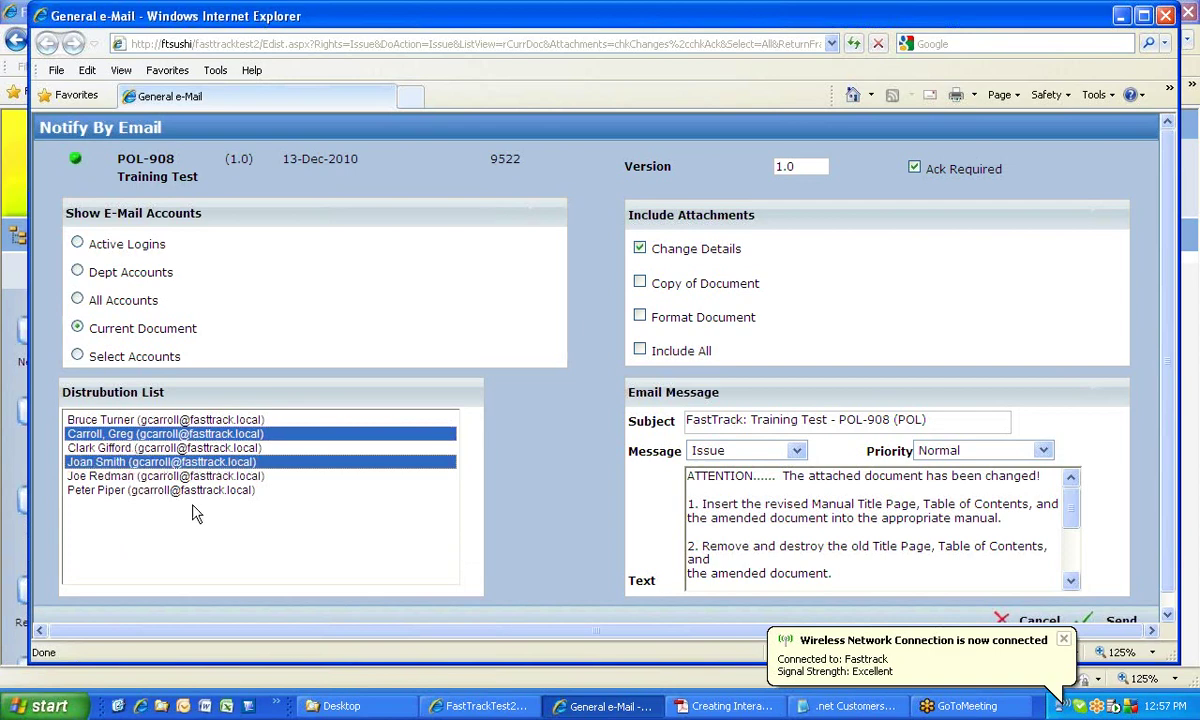
{"action": "left_click", "coordinate": [113, 491], "text": "ctrl"}
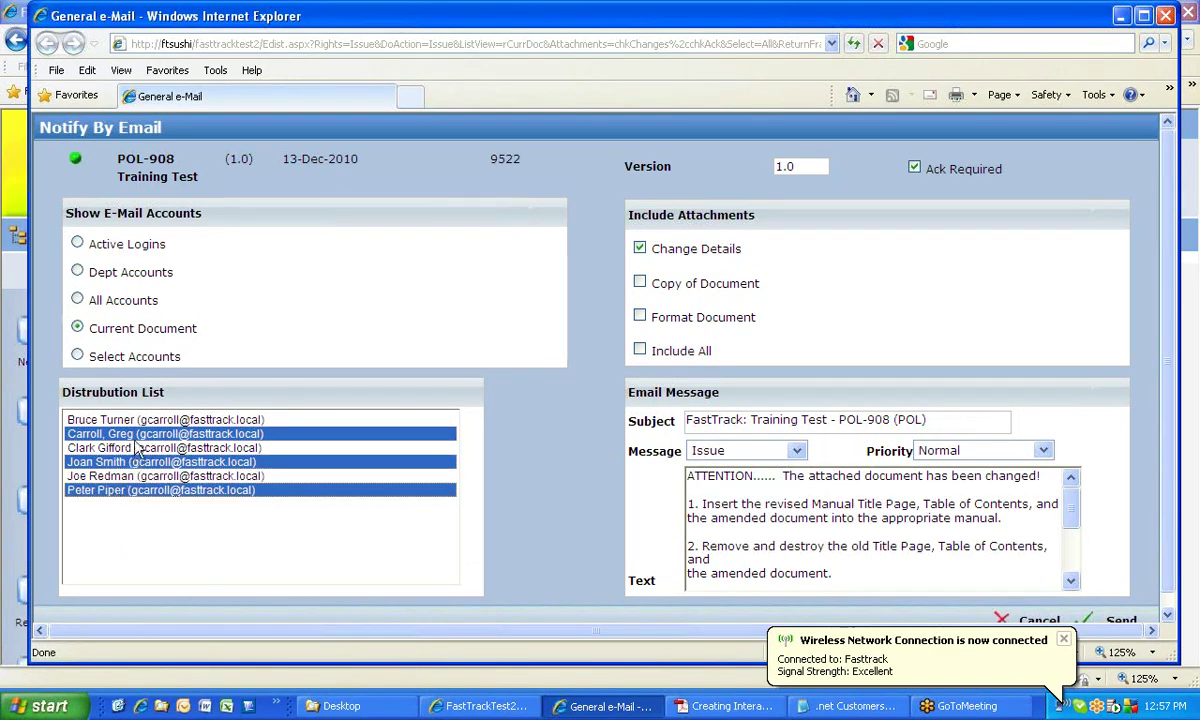
{"action": "left_click", "coordinate": [124, 420], "text": "ctrl"}
{"action": "left_click", "coordinate": [120, 449], "text": "ctrl"}
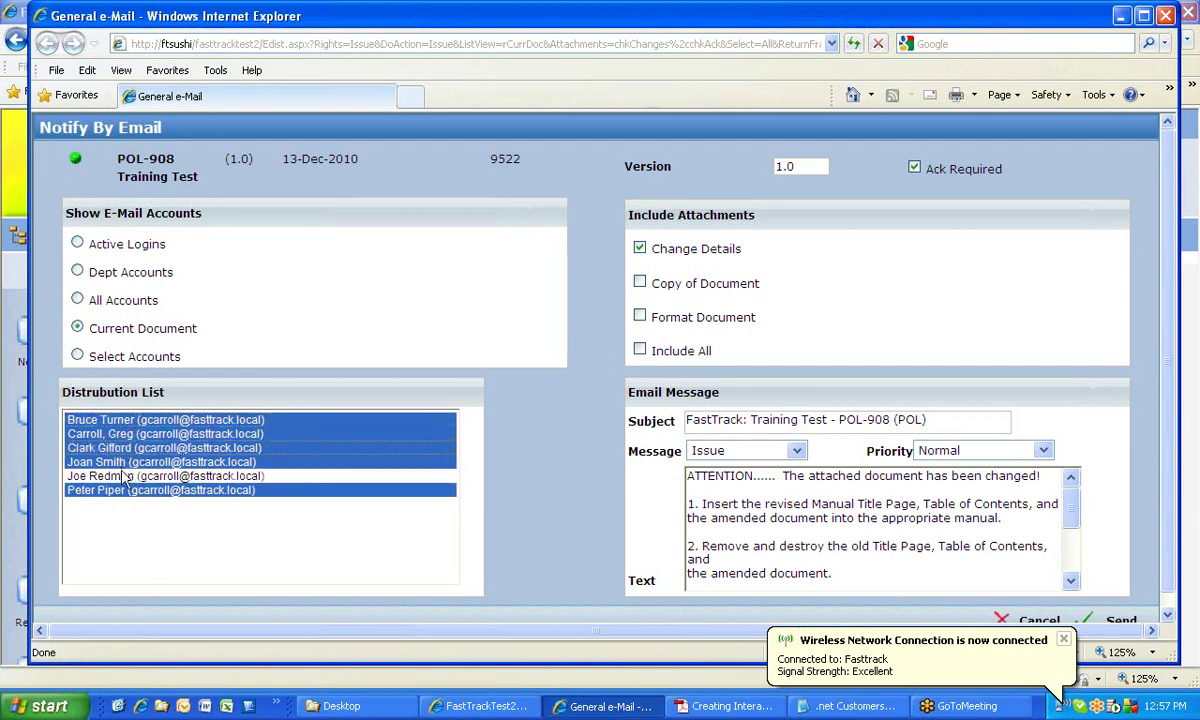
{"action": "left_click", "coordinate": [122, 477], "text": "ctrl"}
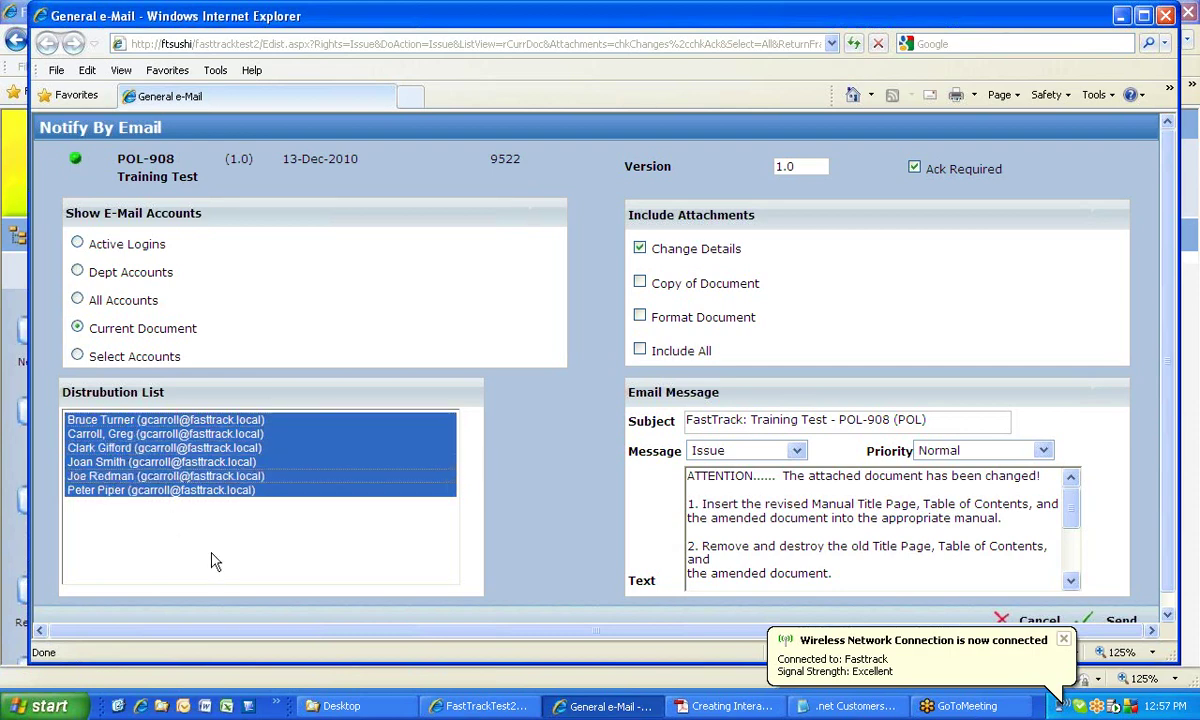
{"action": "left_click", "coordinate": [238, 434]}
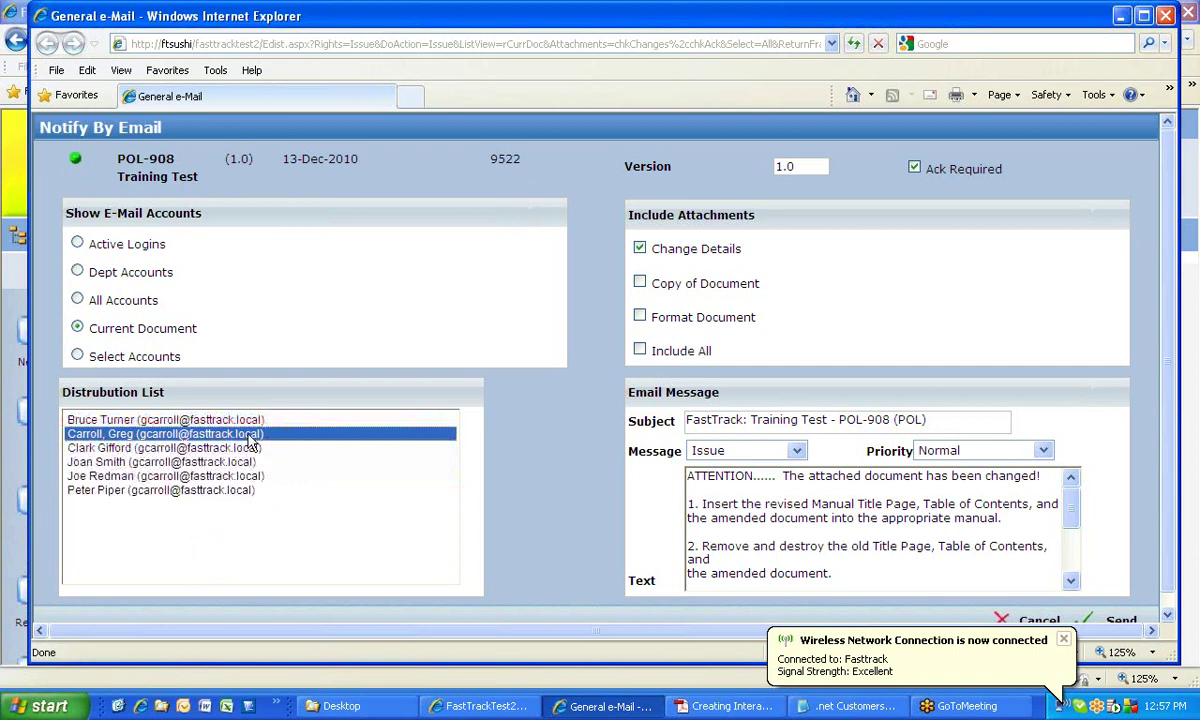
{"action": "left_click", "coordinate": [247, 420]}
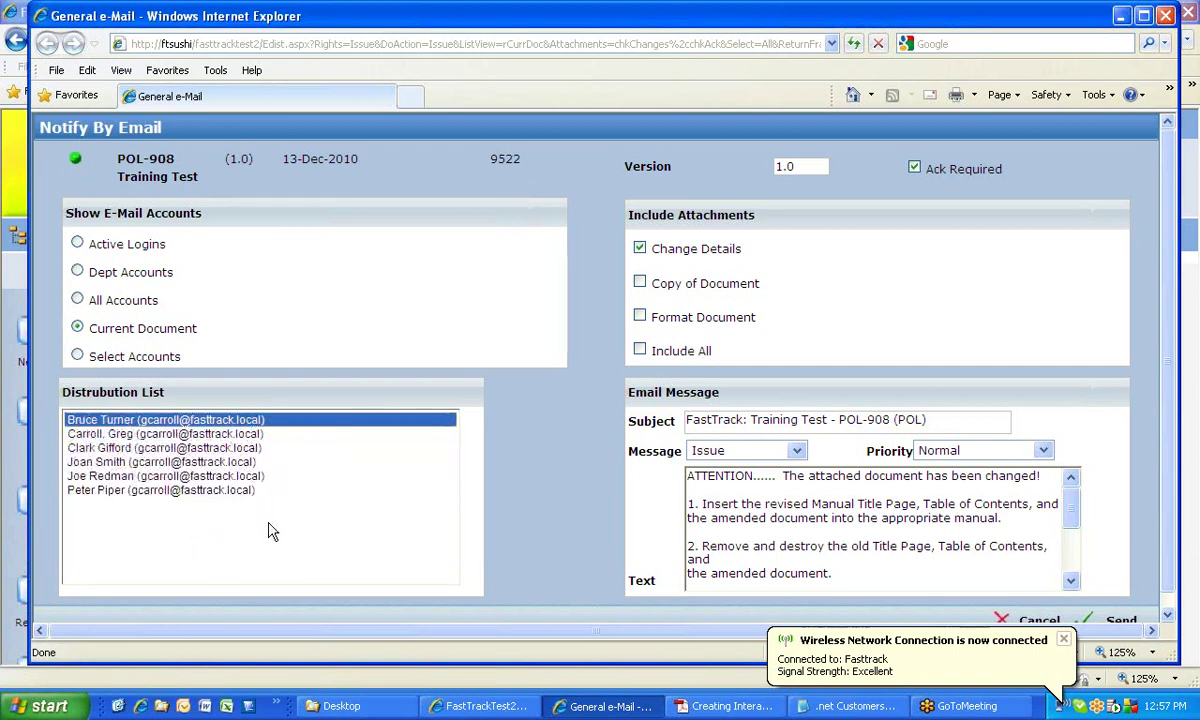
{"action": "left_click", "coordinate": [250, 520], "text": "shift"}
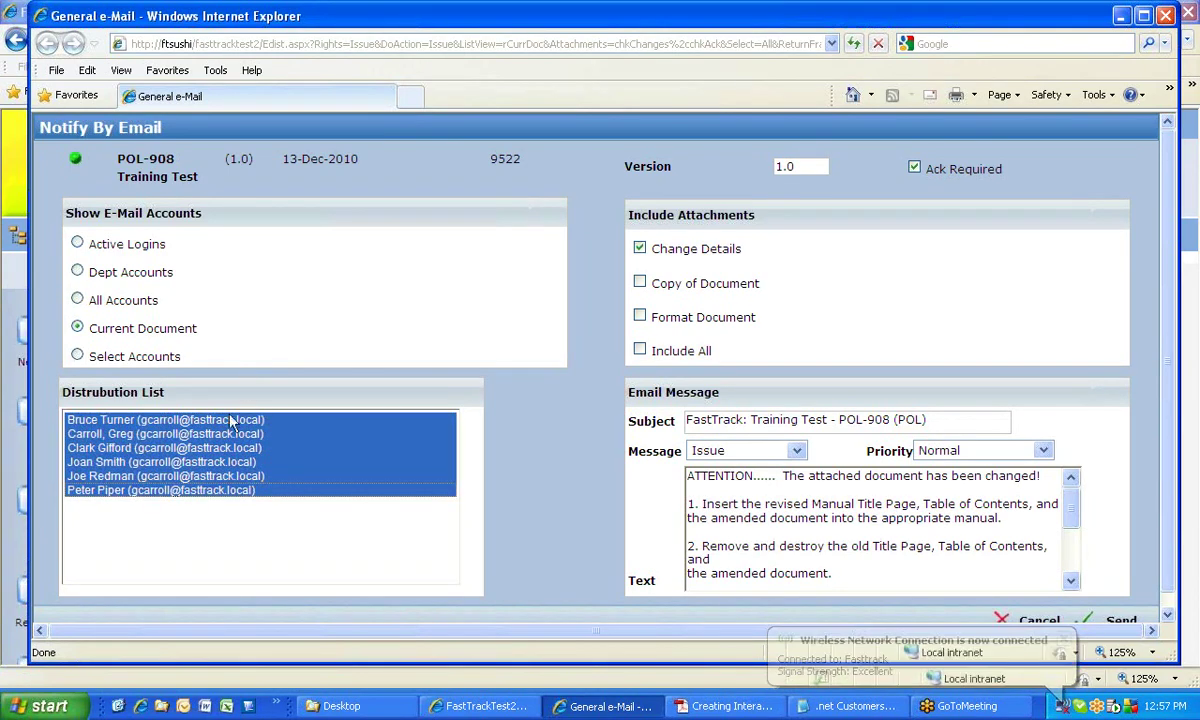
- Show all e-mail accounts, select the first, third, fifth, eighth and eleventh recipients, and turn off the acknowledgement requirement
{"action": "left_click", "coordinate": [77, 300]}
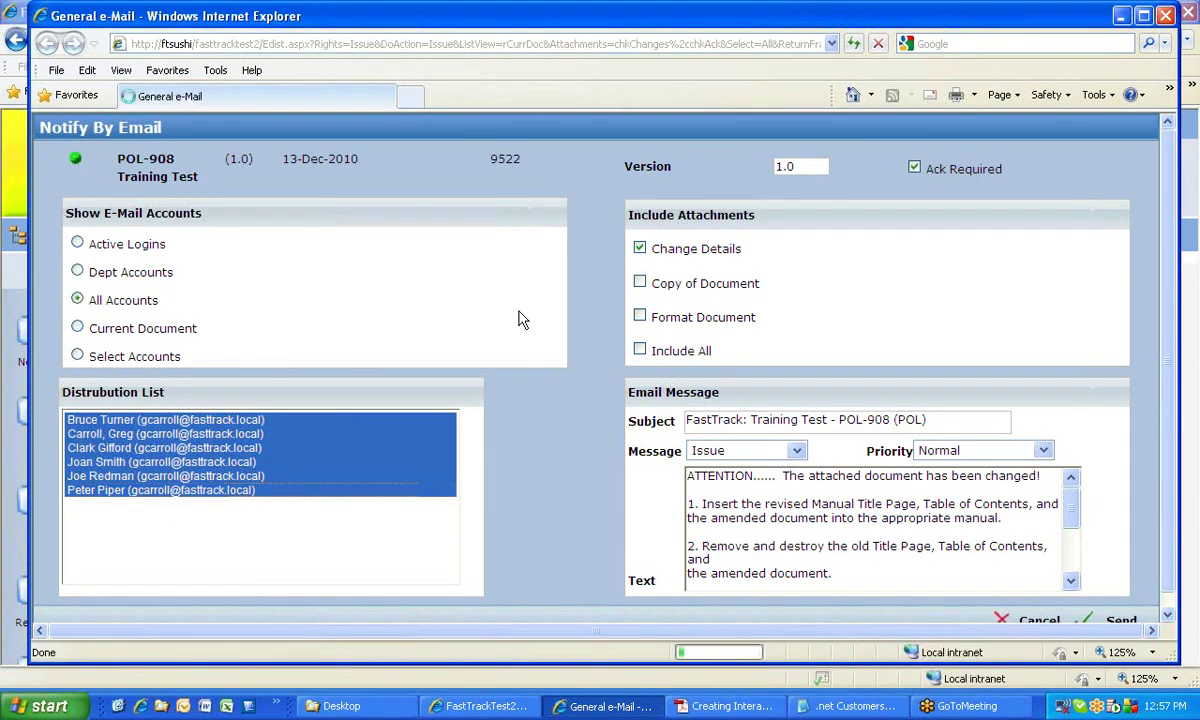
{"action": "mouse_move", "coordinate": [450, 447]}
{"action": "left_mouse_down"}
{"action": "mouse_move", "coordinate": [447, 517]}
{"action": "mouse_move", "coordinate": [446, 435]}
{"action": "left_mouse_up"}
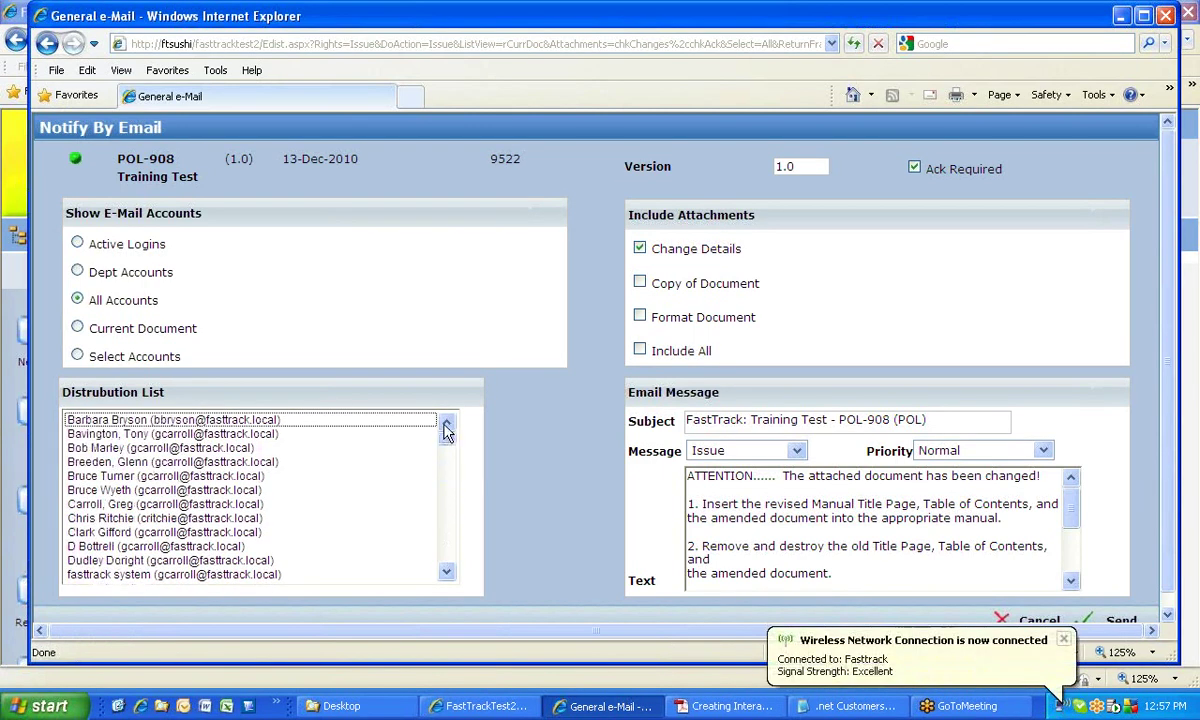
{"action": "left_click", "coordinate": [140, 422]}
{"action": "left_click", "coordinate": [138, 448], "text": "ctrl"}
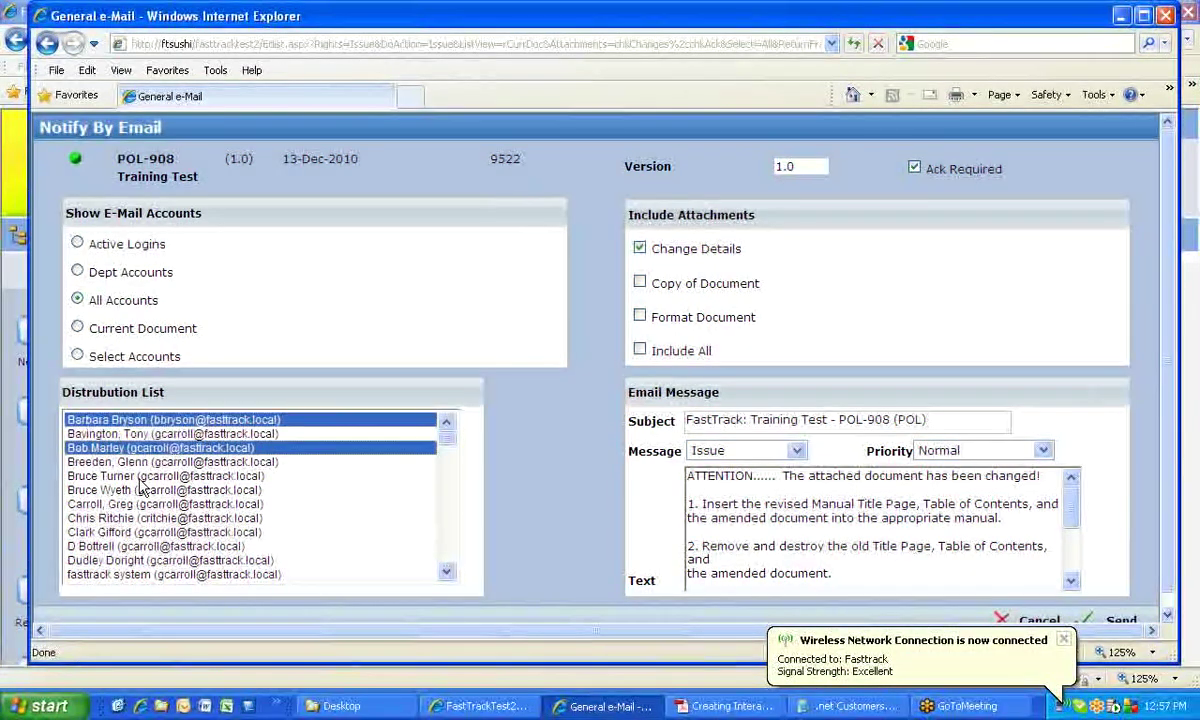
{"action": "left_click", "coordinate": [138, 476], "text": "ctrl"}
{"action": "left_click", "coordinate": [135, 518], "text": "ctrl"}
{"action": "left_click", "coordinate": [100, 560], "text": "ctrl"}
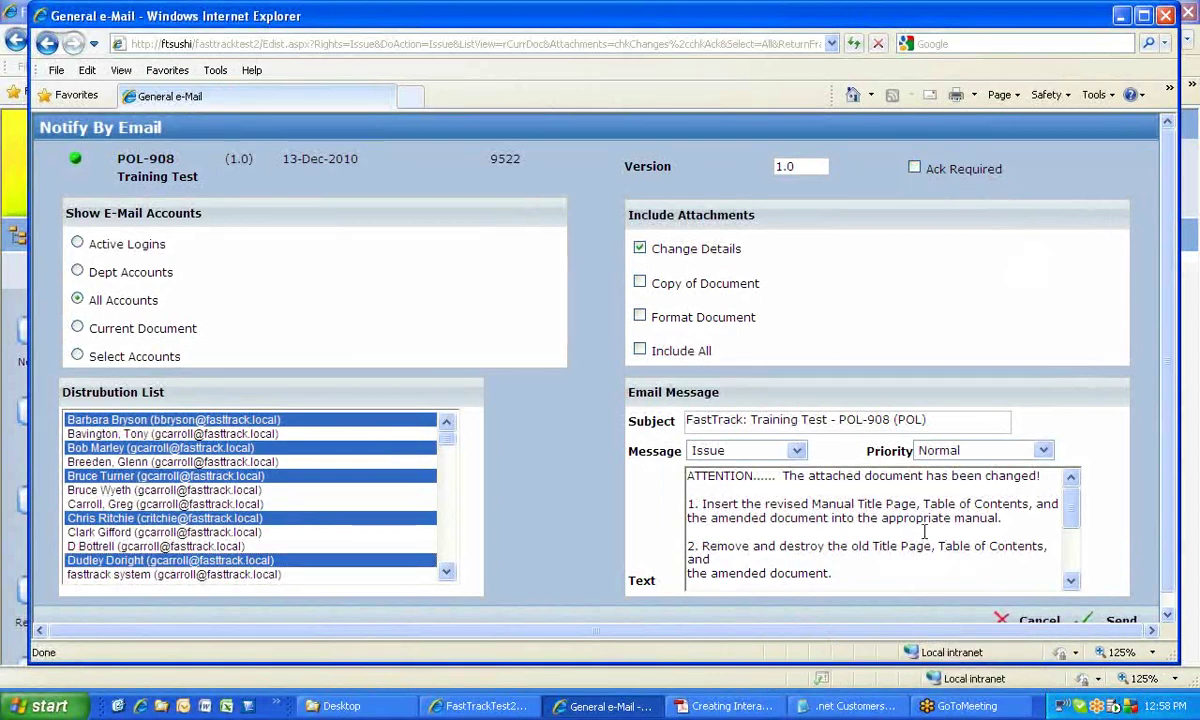
- Replace the numbered instructions in the notification's message text with "Here is a new document check it out"
{"action": "left_click_drag", "start_coordinate": [688, 504], "coordinate": [847, 596]}
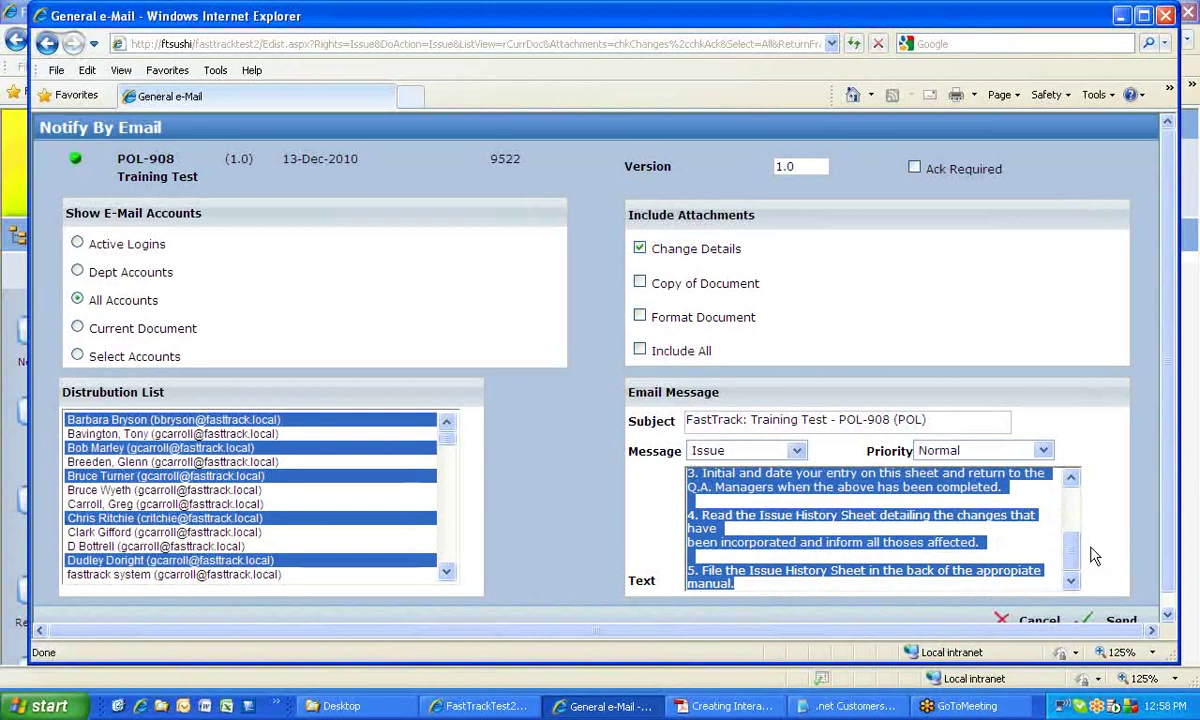
{"action": "left_click_drag", "start_coordinate": [1071, 552], "coordinate": [1071, 495]}
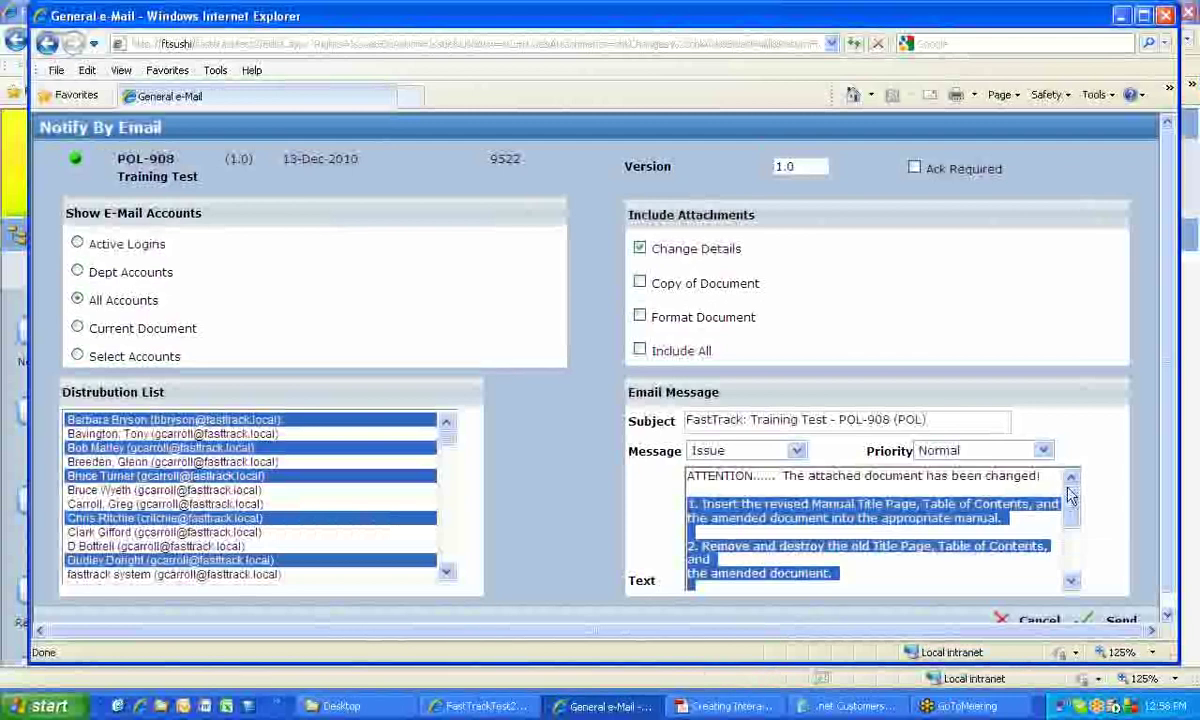
{"action": "key", "text": "Delete"}
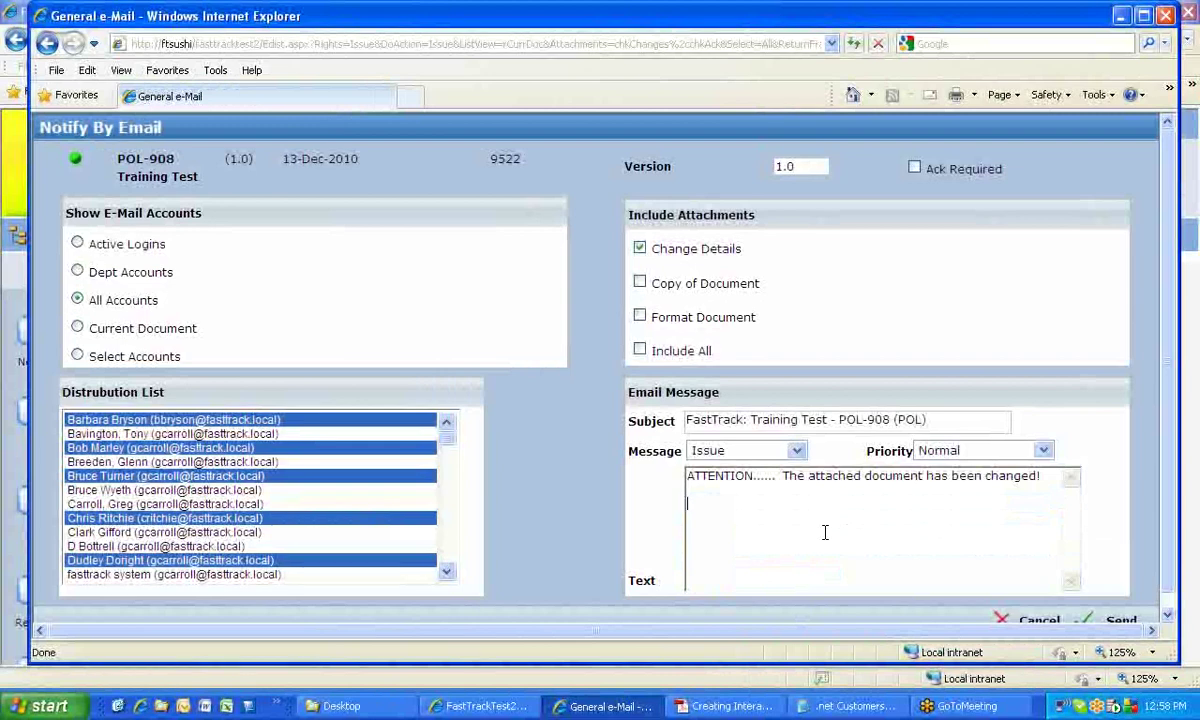
{"action": "type", "text": "Here is a new document check i"}
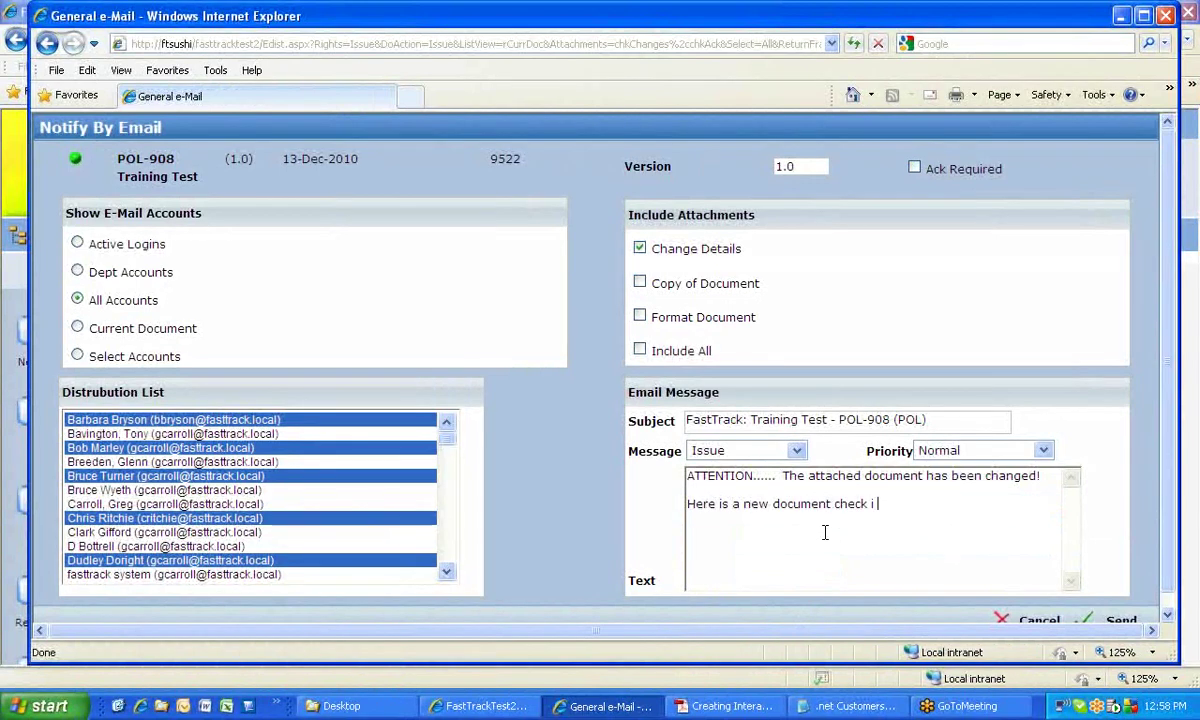
{"action": "type", "text": " outt"}
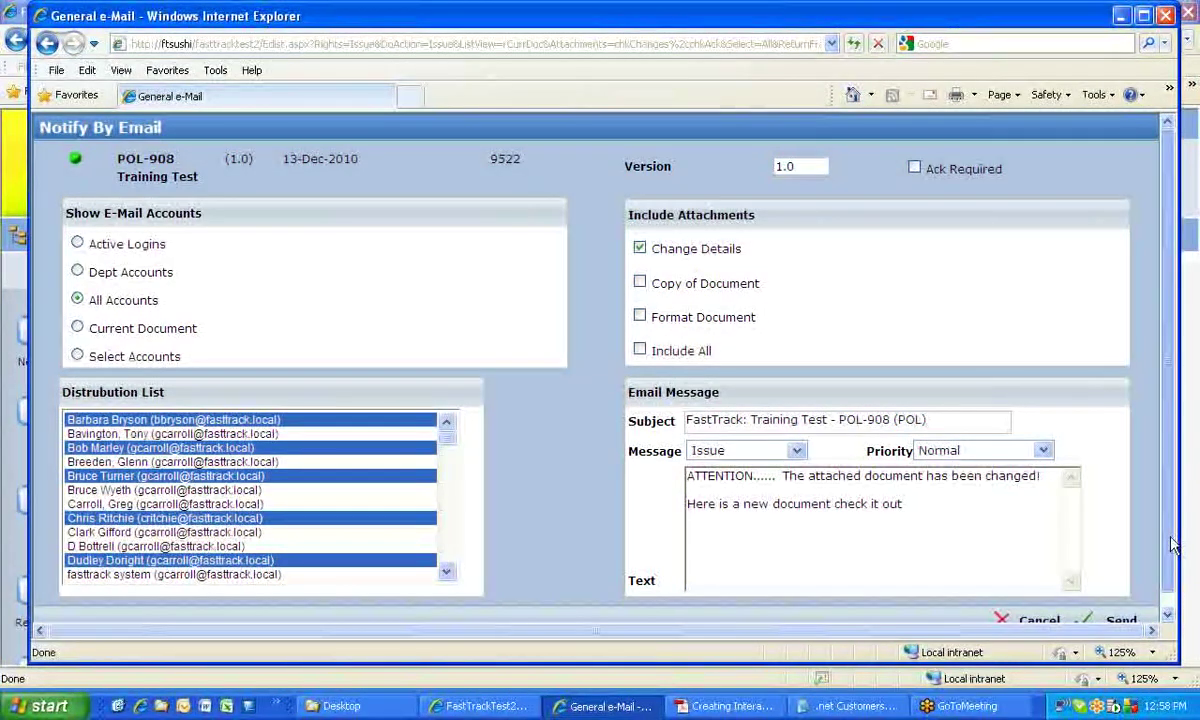
- Send the issue notification email and close its window
{"action": "left_click", "coordinate": [1167, 594]}
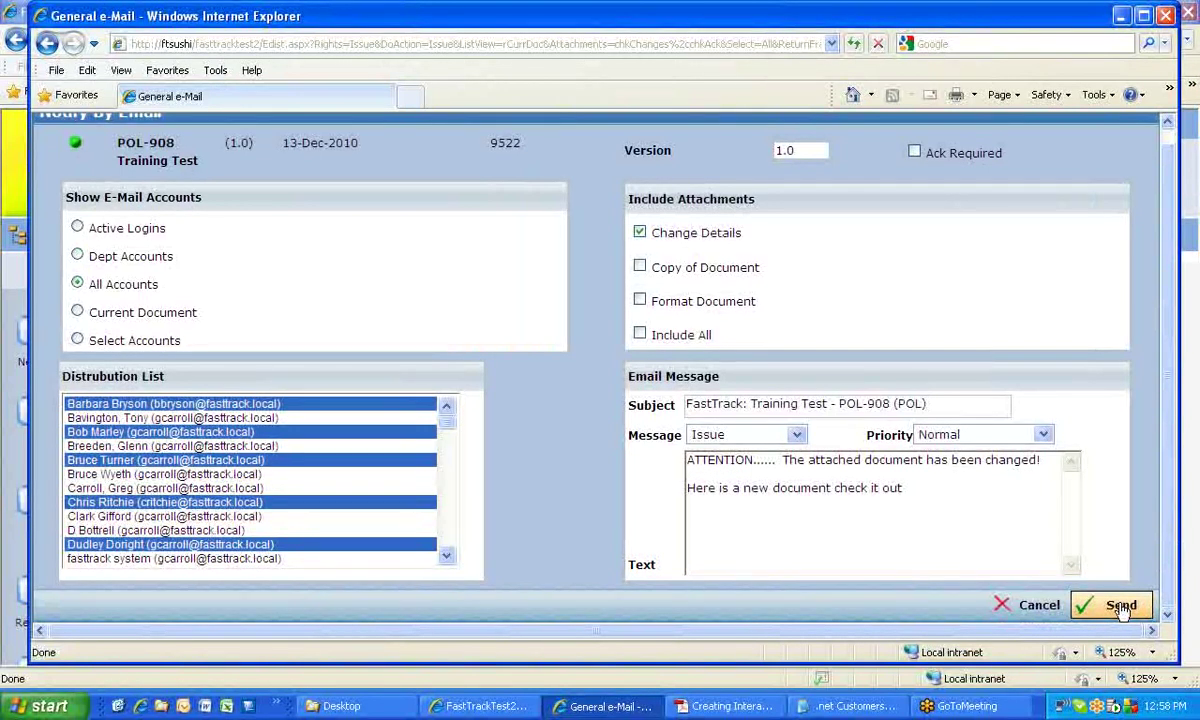
{"action": "left_click", "coordinate": [1121, 607]}
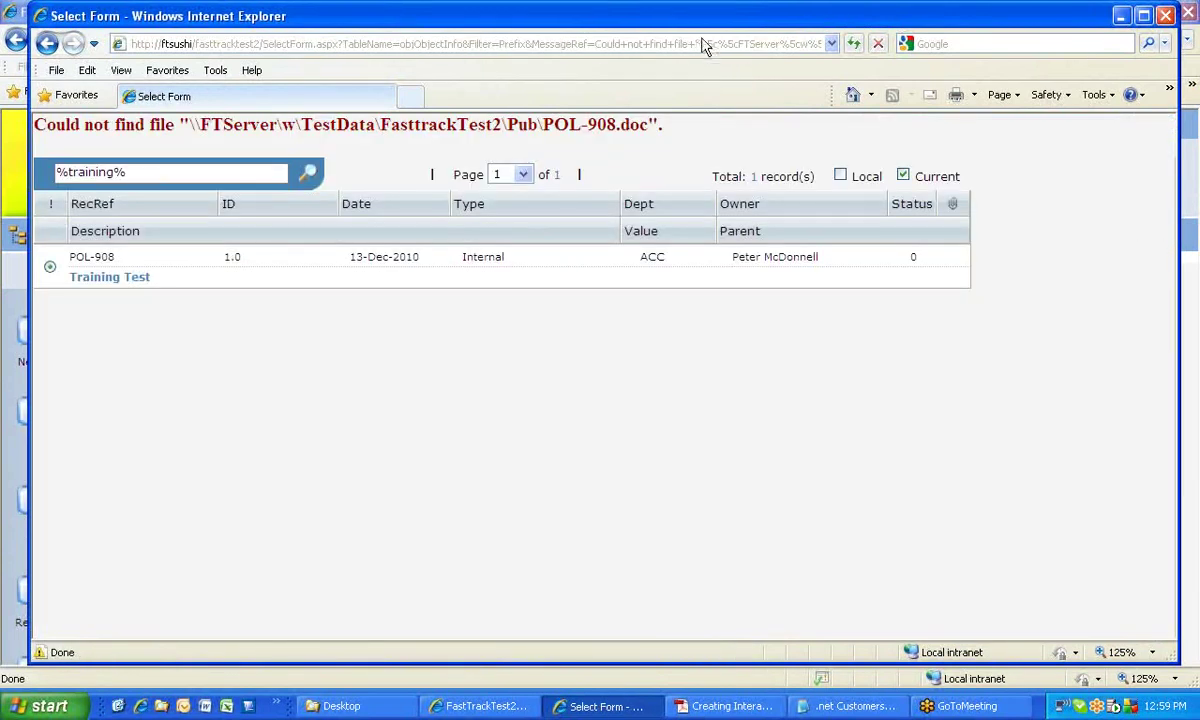
{"action": "left_click_drag", "start_coordinate": [692, 20], "coordinate": [851, 41]}
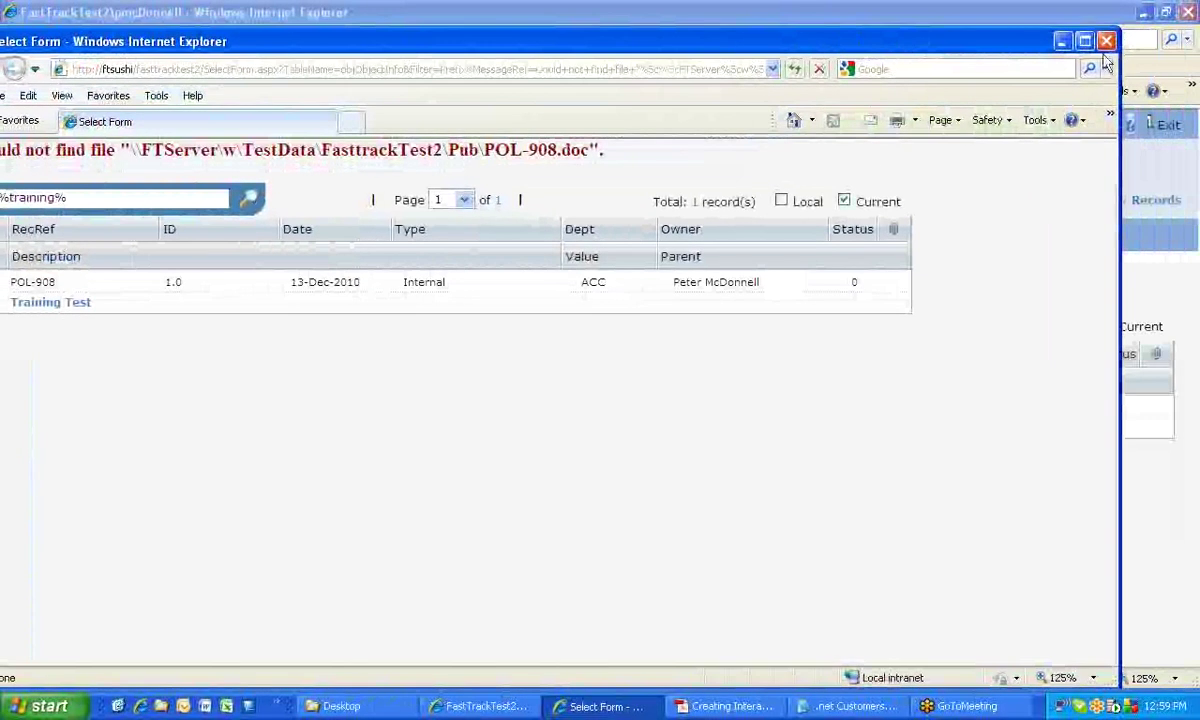
{"action": "left_click", "coordinate": [1107, 42]}
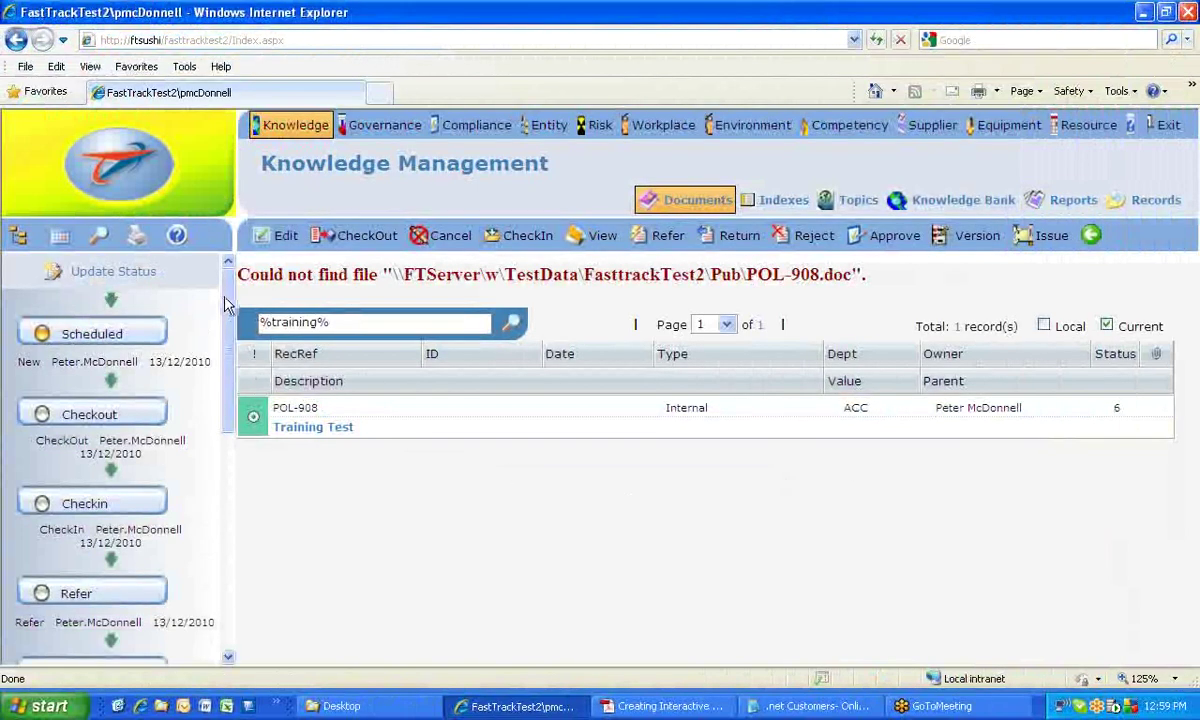
- Reload the Training Test policy's workflow and review its stages and recorded entries from Checkout through Obsolete
{"action": "scroll", "coordinate": [210, 350], "scroll_direction": "down", "scroll_amount": 4}
{"action": "scroll", "coordinate": [207, 455], "scroll_direction": "down", "scroll_amount": 2}
{"action": "scroll", "coordinate": [198, 490], "scroll_direction": "up", "scroll_amount": 1}
{"action": "scroll", "coordinate": [214, 415], "scroll_direction": "down", "scroll_amount": 2}
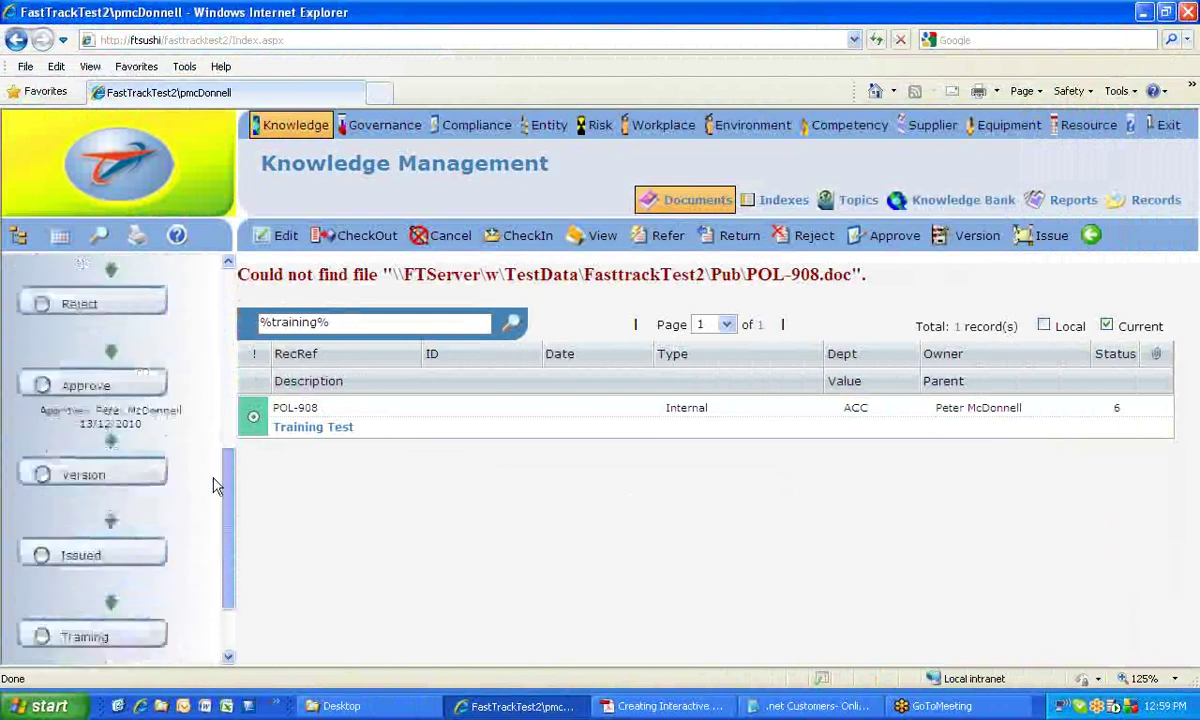
{"action": "left_click", "coordinate": [295, 429]}
{"action": "left_click_drag", "start_coordinate": [224, 340], "coordinate": [228, 549]}
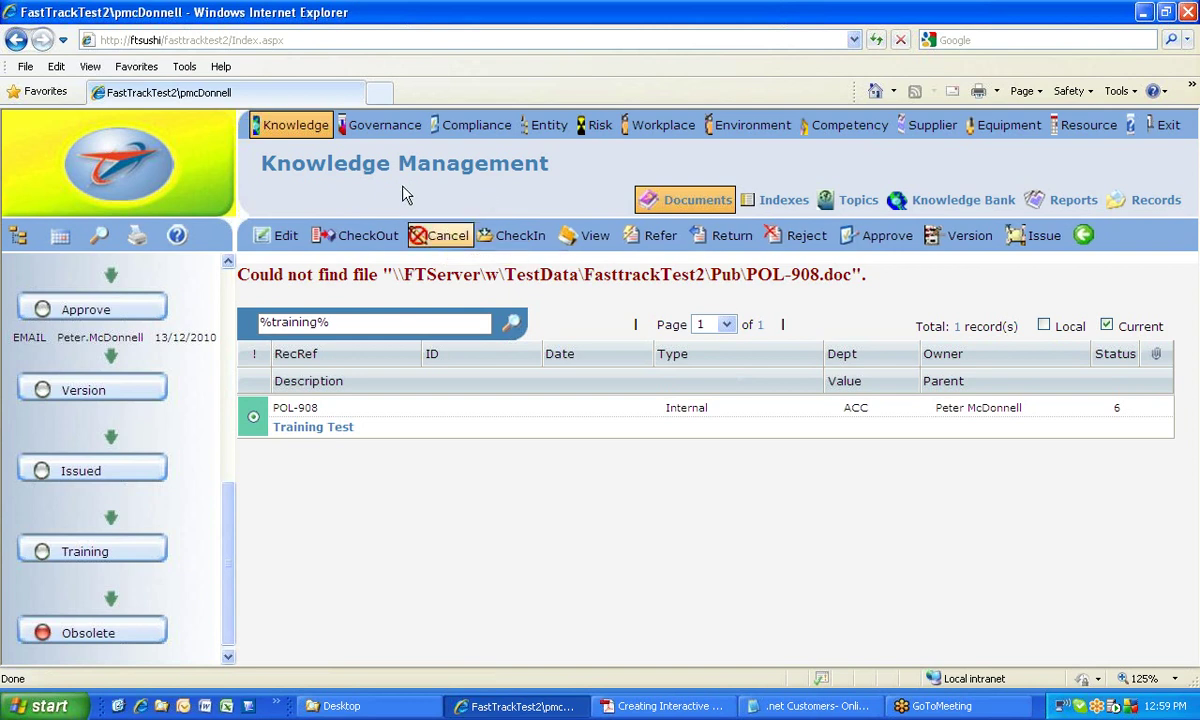
{"action": "left_click", "coordinate": [350, 236]}
{"action": "left_click", "coordinate": [518, 235]}
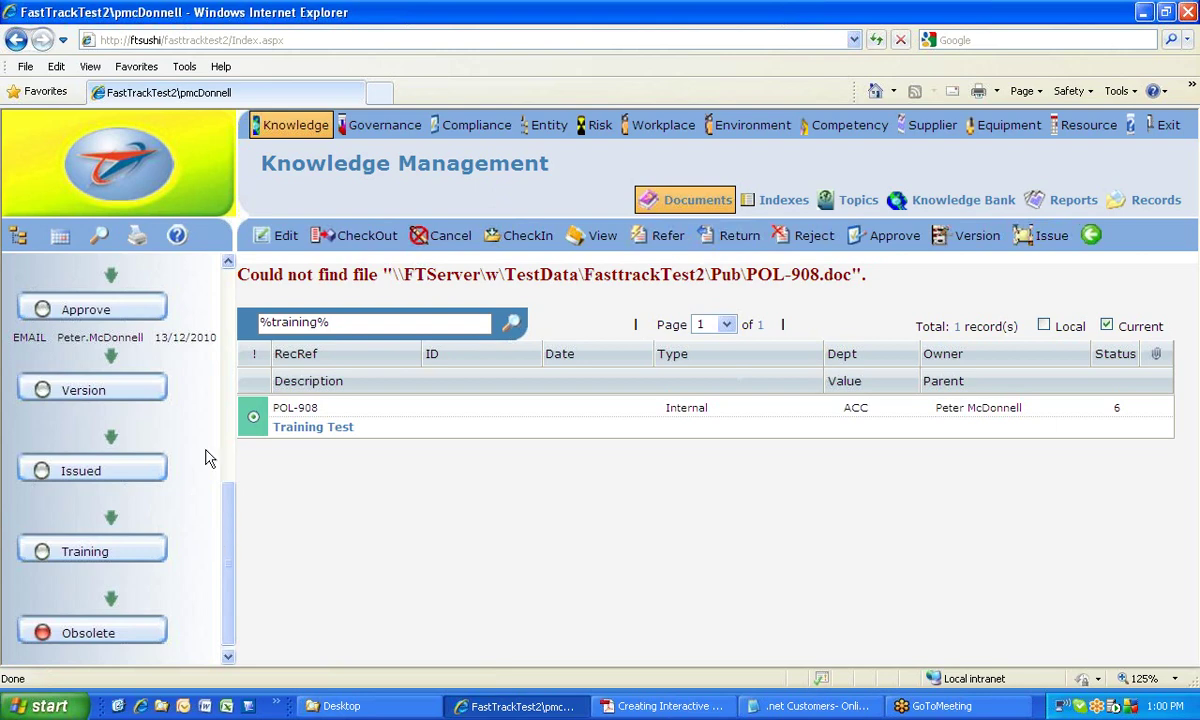
{"action": "left_click_drag", "start_coordinate": [229, 562], "coordinate": [145, 327]}
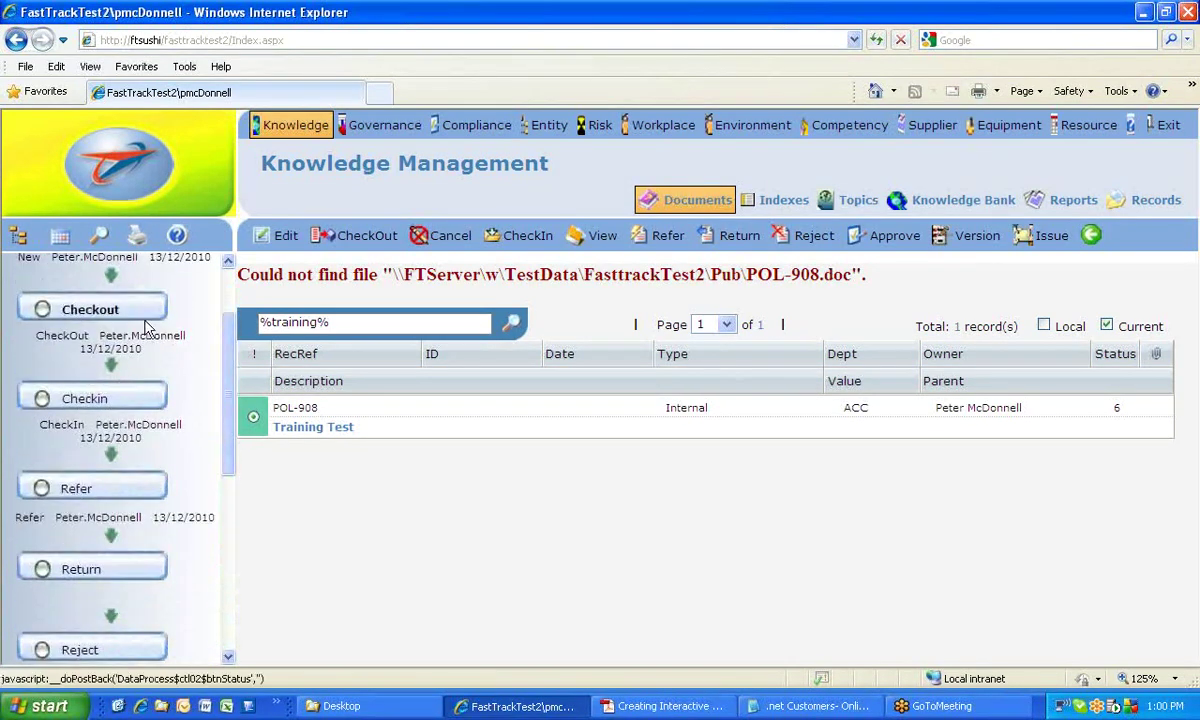
{"action": "scroll", "coordinate": [215, 365], "scroll_direction": "down", "scroll_amount": 5}
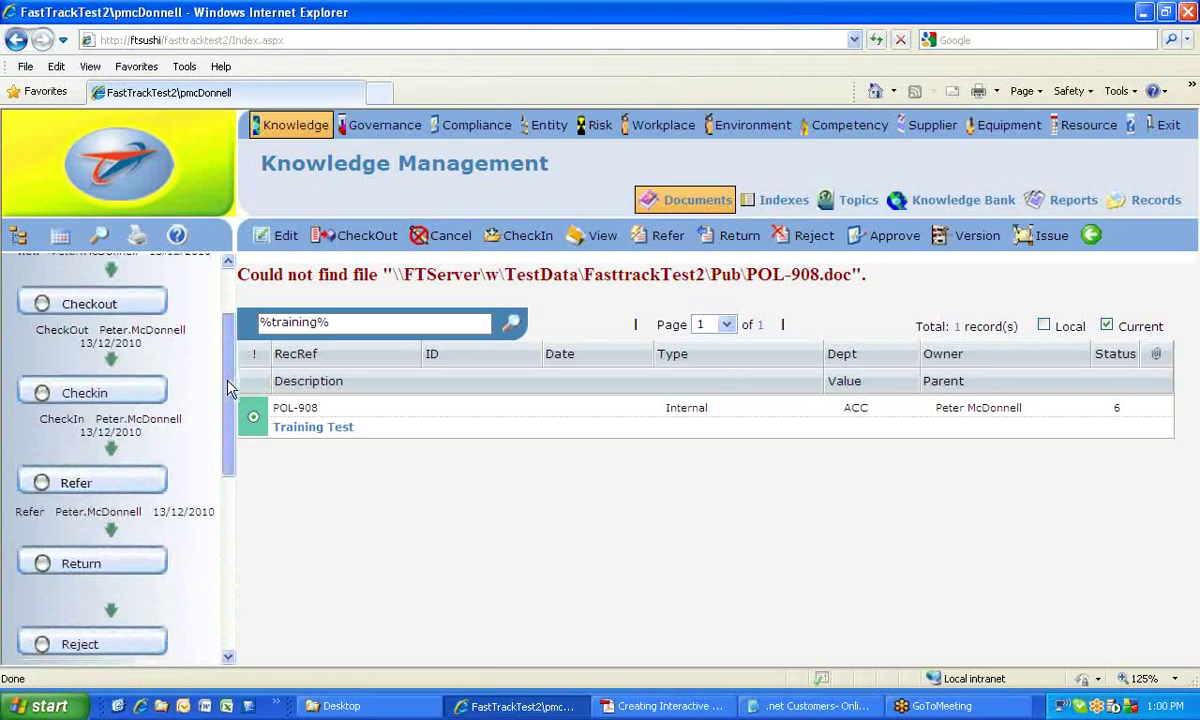
- Return to the main document commands and open the Training Test policy's document information
{"action": "left_click", "coordinate": [1093, 237]}
{"action": "left_click", "coordinate": [308, 237]}
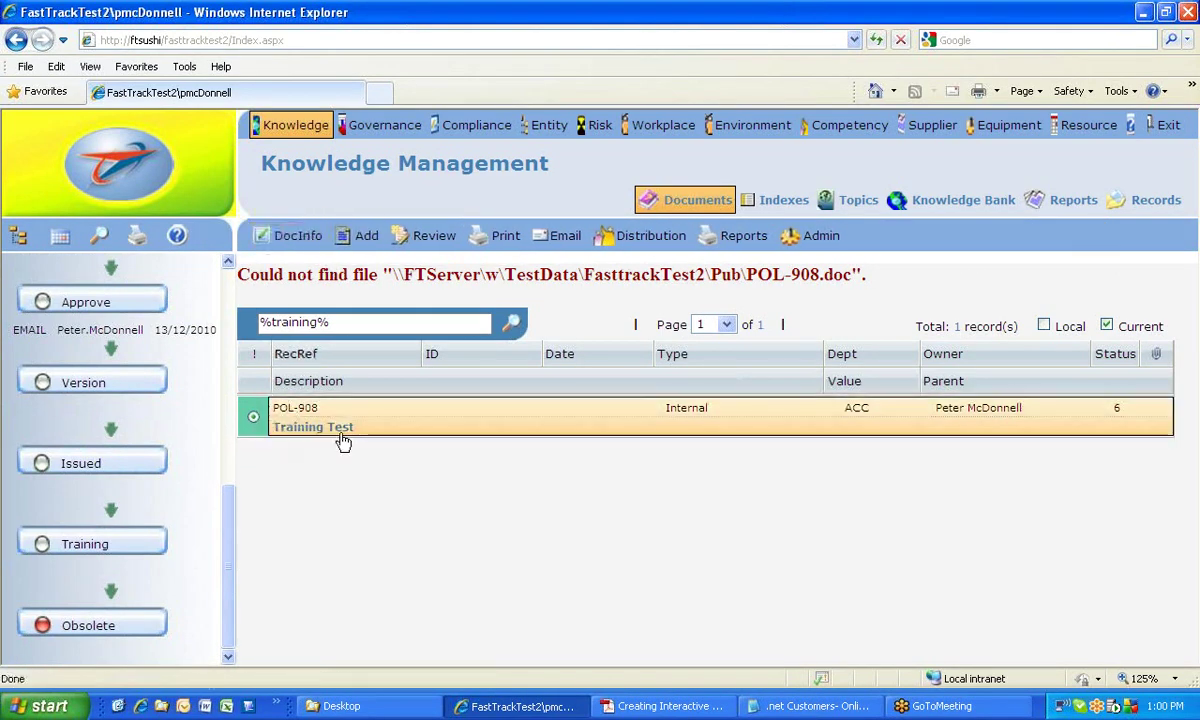
{"action": "left_click", "coordinate": [294, 237]}
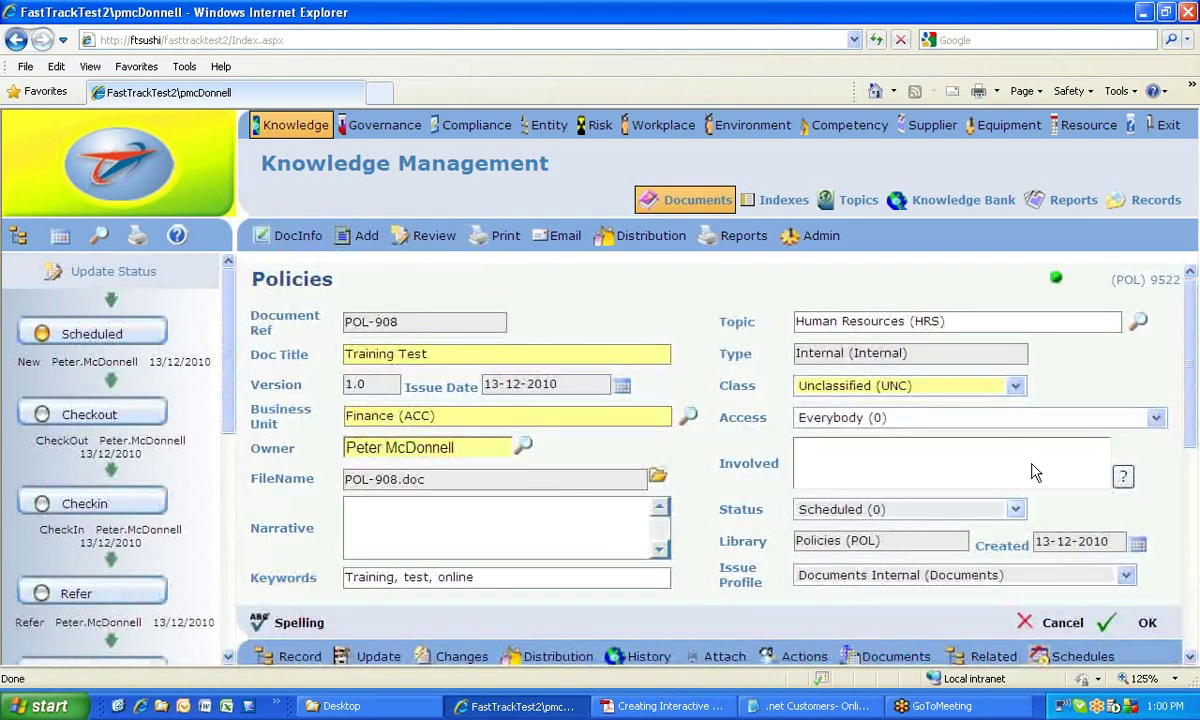
{"action": "left_click_drag", "start_coordinate": [1190, 325], "coordinate": [1190, 343]}
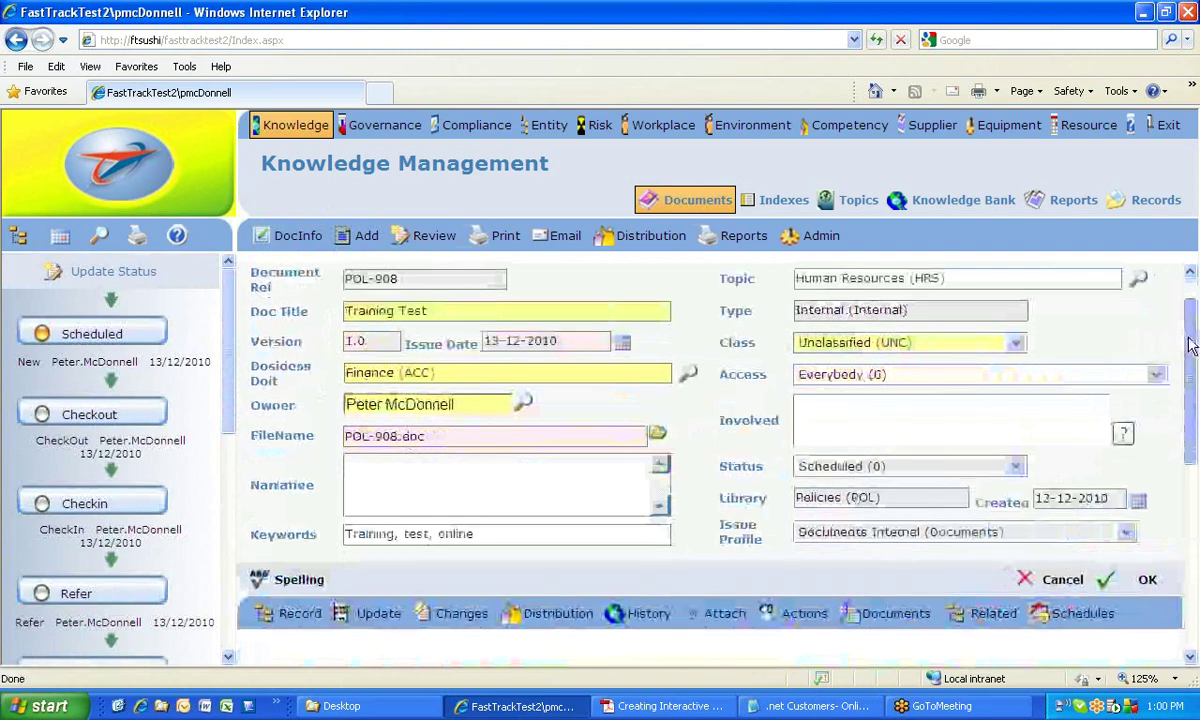
{"action": "left_click_drag", "start_coordinate": [1190, 343], "coordinate": [1192, 403]}
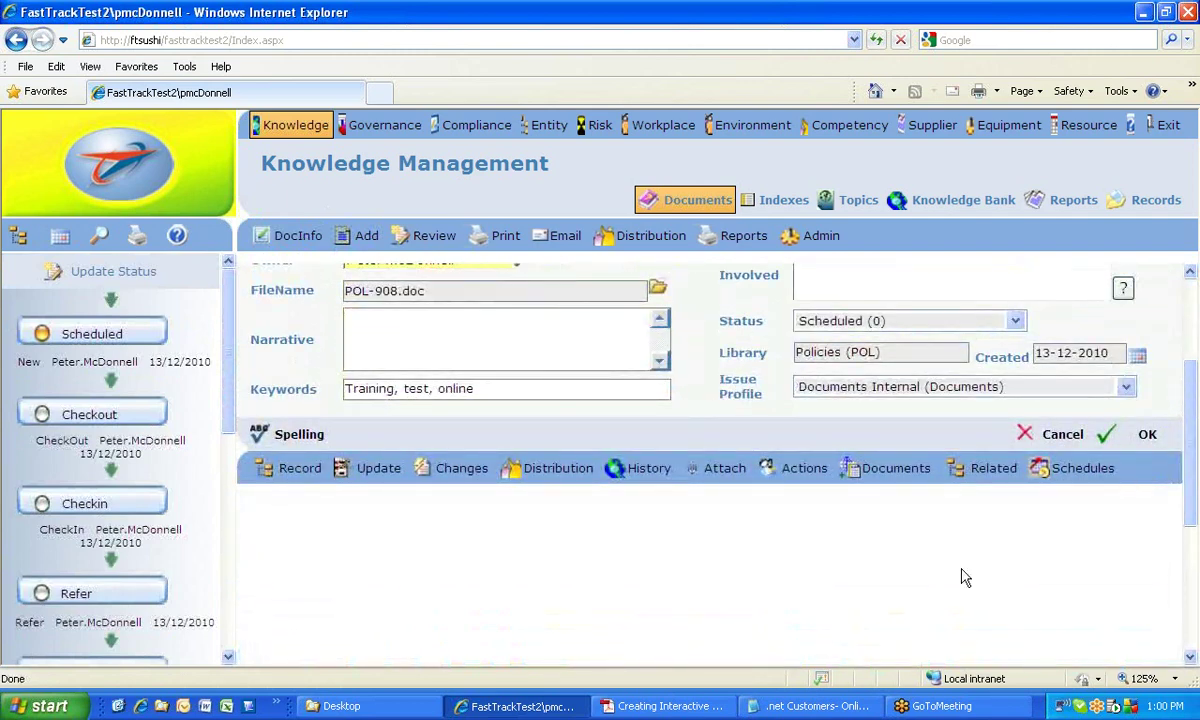
- List the policy's history beneath its record and review the logged entries, from the version entry to the email
{"action": "left_click", "coordinate": [370, 468]}
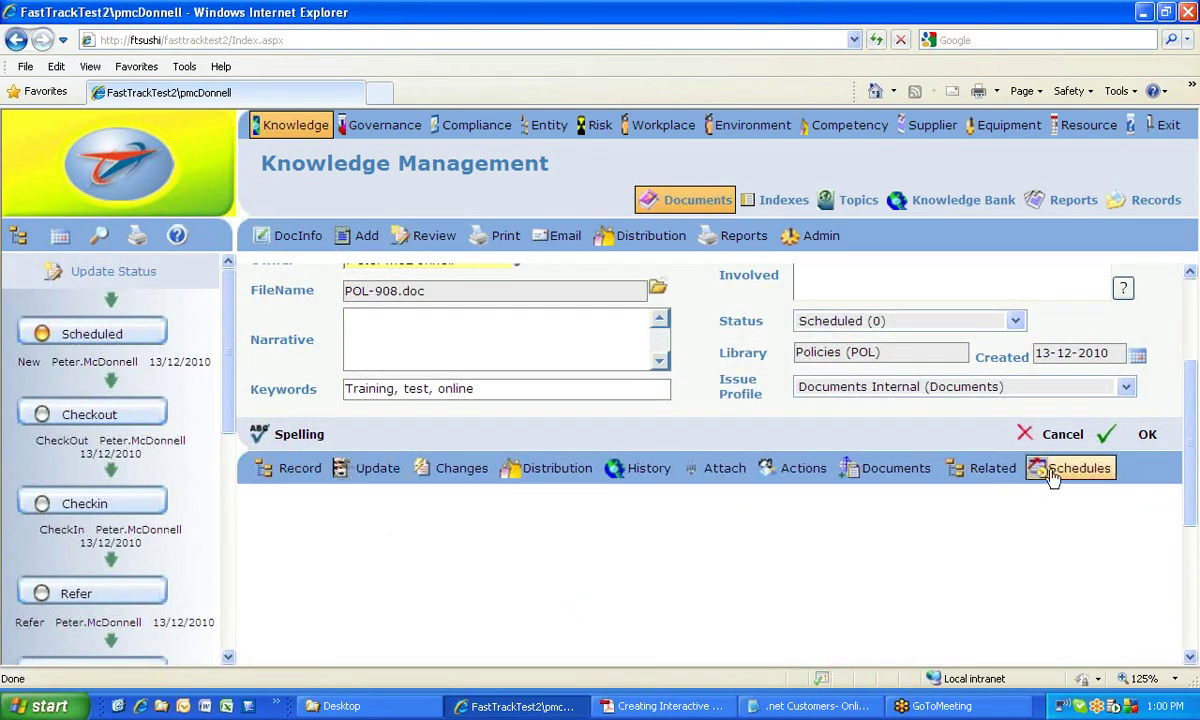
{"action": "left_click", "coordinate": [300, 470]}
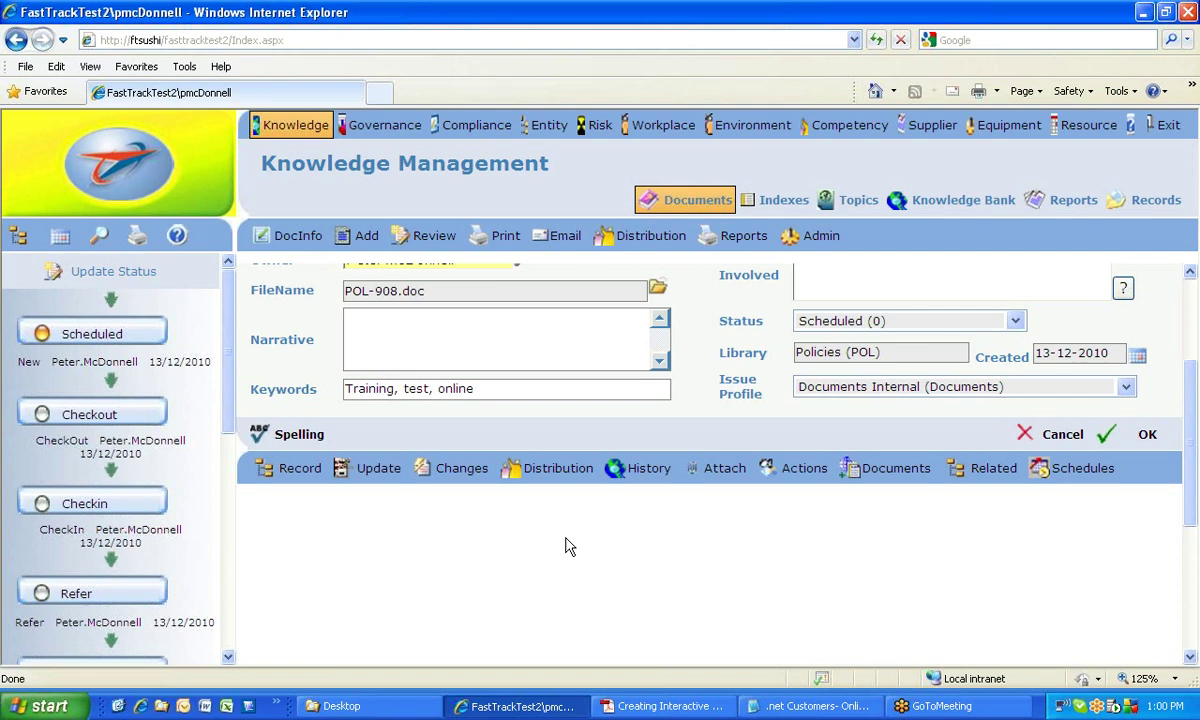
{"action": "scroll", "coordinate": [1193, 430], "scroll_direction": "down", "scroll_amount": 1}
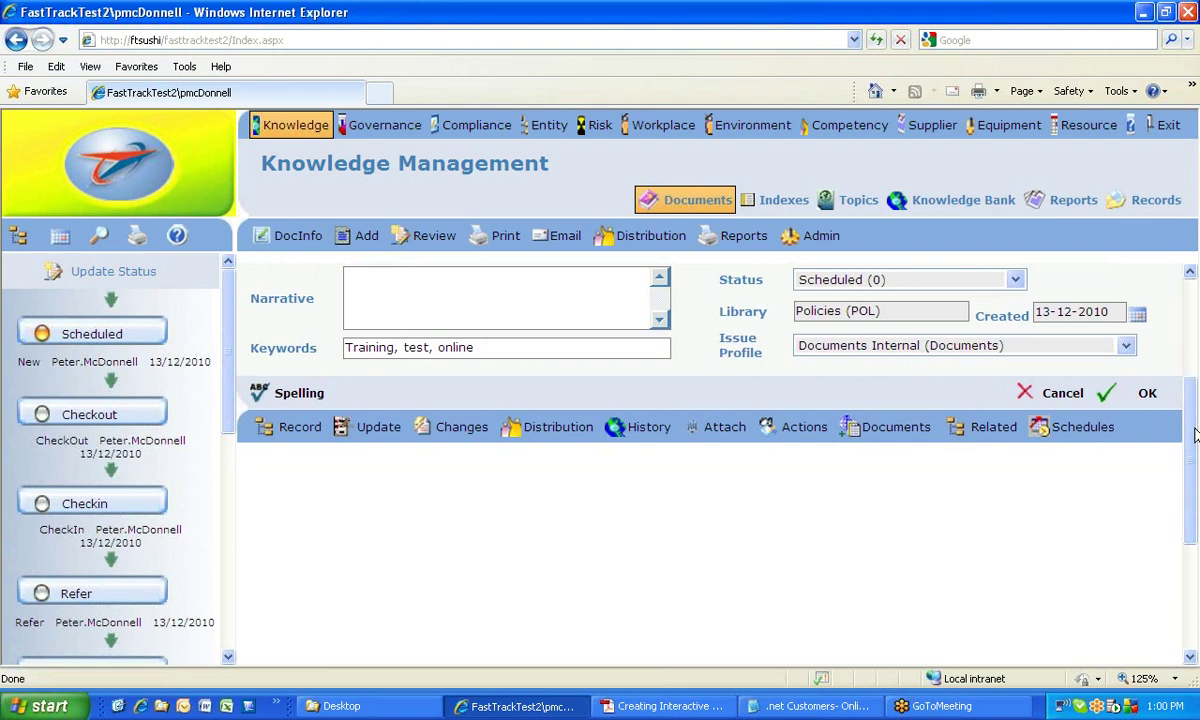
{"action": "left_click", "coordinate": [550, 427]}
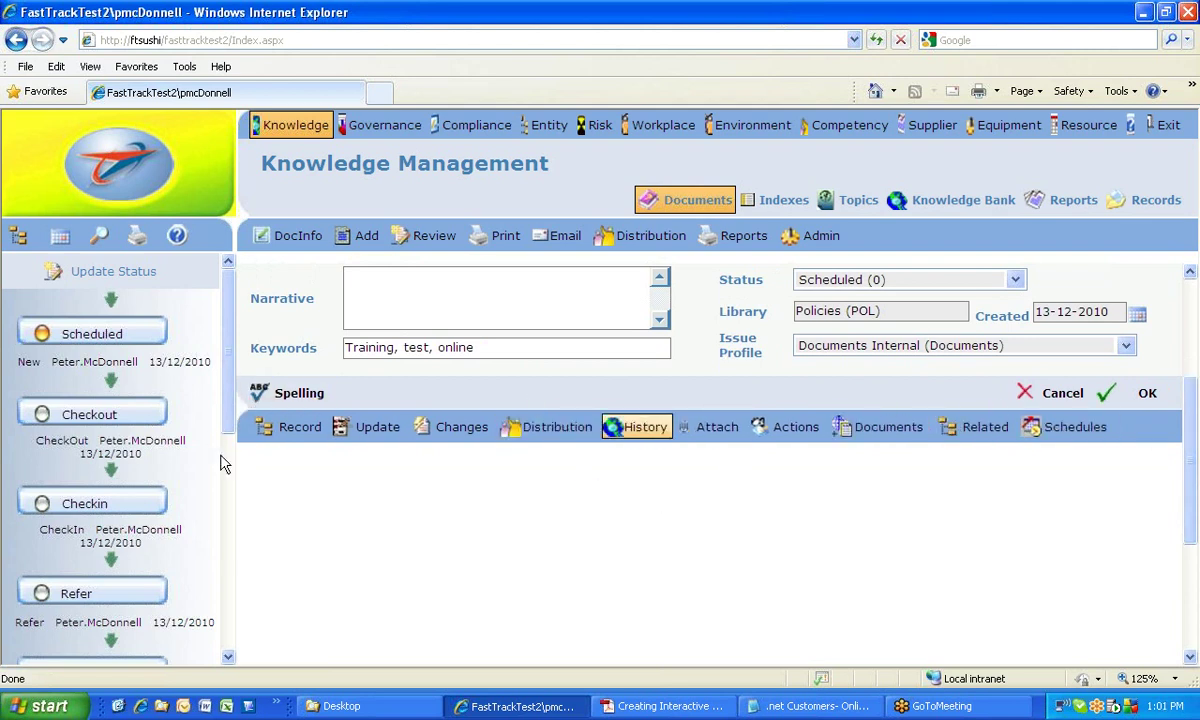
{"action": "left_click", "coordinate": [641, 428]}
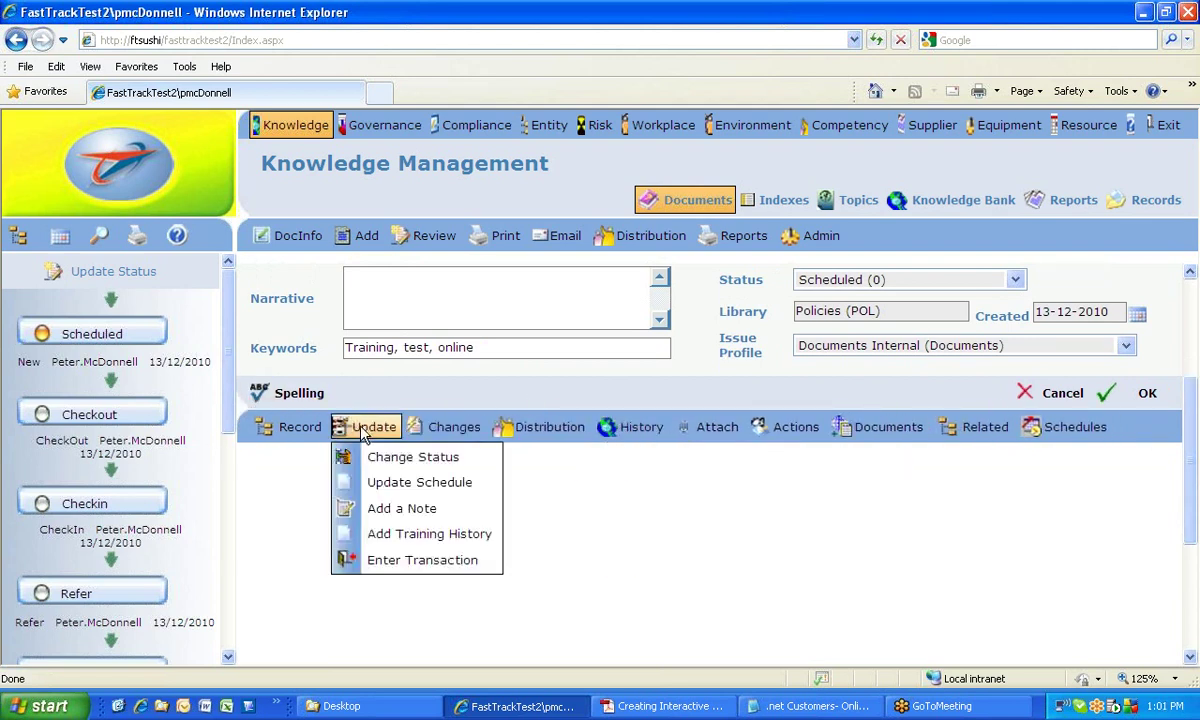
{"action": "left_click", "coordinate": [633, 429]}
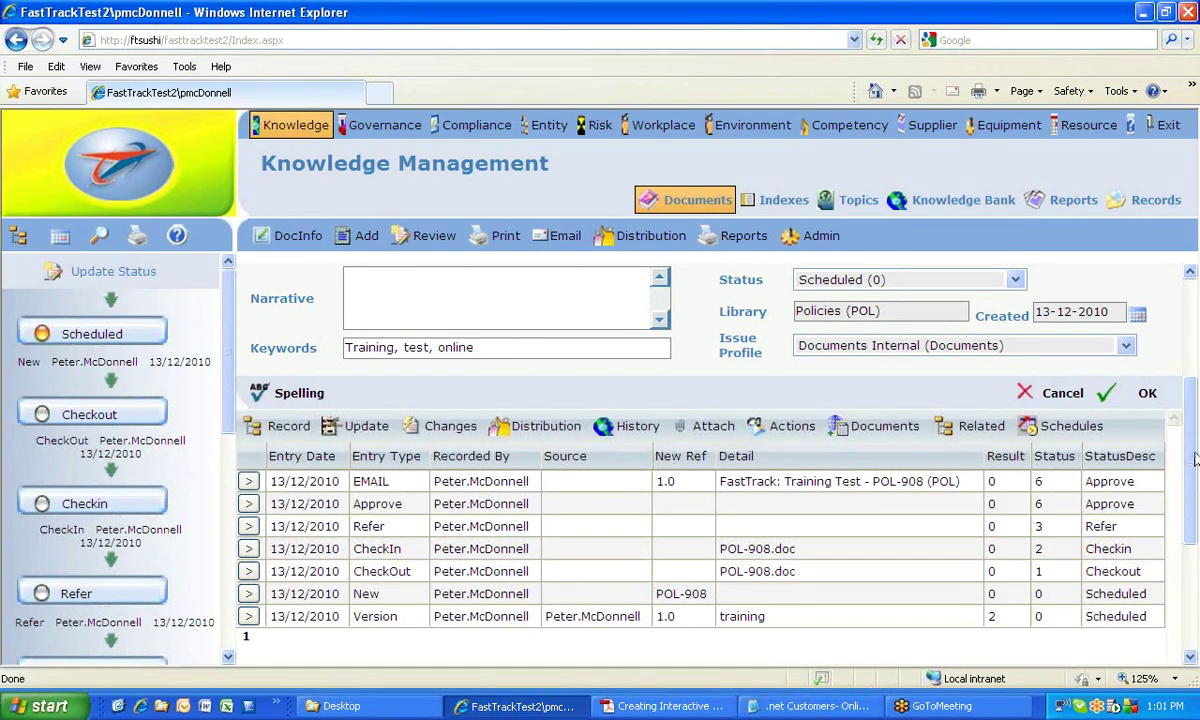
{"action": "scroll", "coordinate": [1195, 458], "scroll_direction": "down", "scroll_amount": 1}
{"action": "scroll", "coordinate": [1192, 432], "scroll_direction": "up", "scroll_amount": 2}
{"action": "left_click_drag", "start_coordinate": [1192, 432], "coordinate": [1192, 515]}
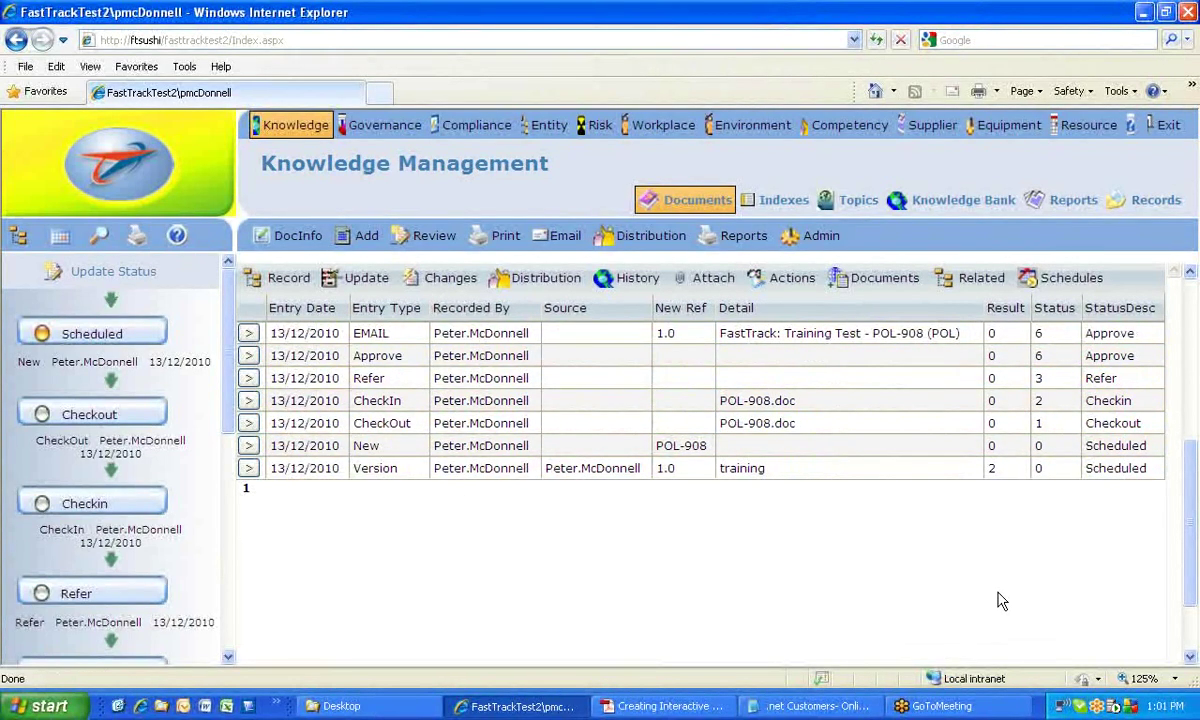
{"action": "left_click_drag", "start_coordinate": [1192, 570], "coordinate": [1192, 505]}
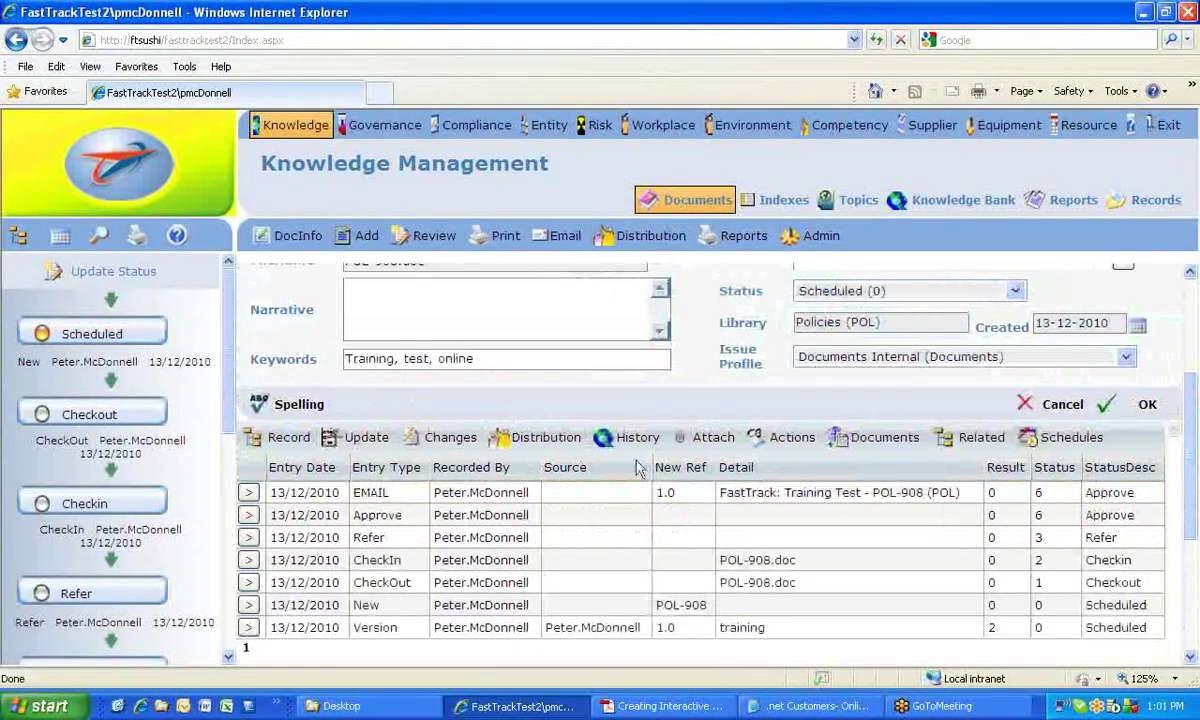
- View the kinds of history available, then open a new note form for the policy and close it without saving
{"action": "mouse_move", "coordinate": [630, 437]}
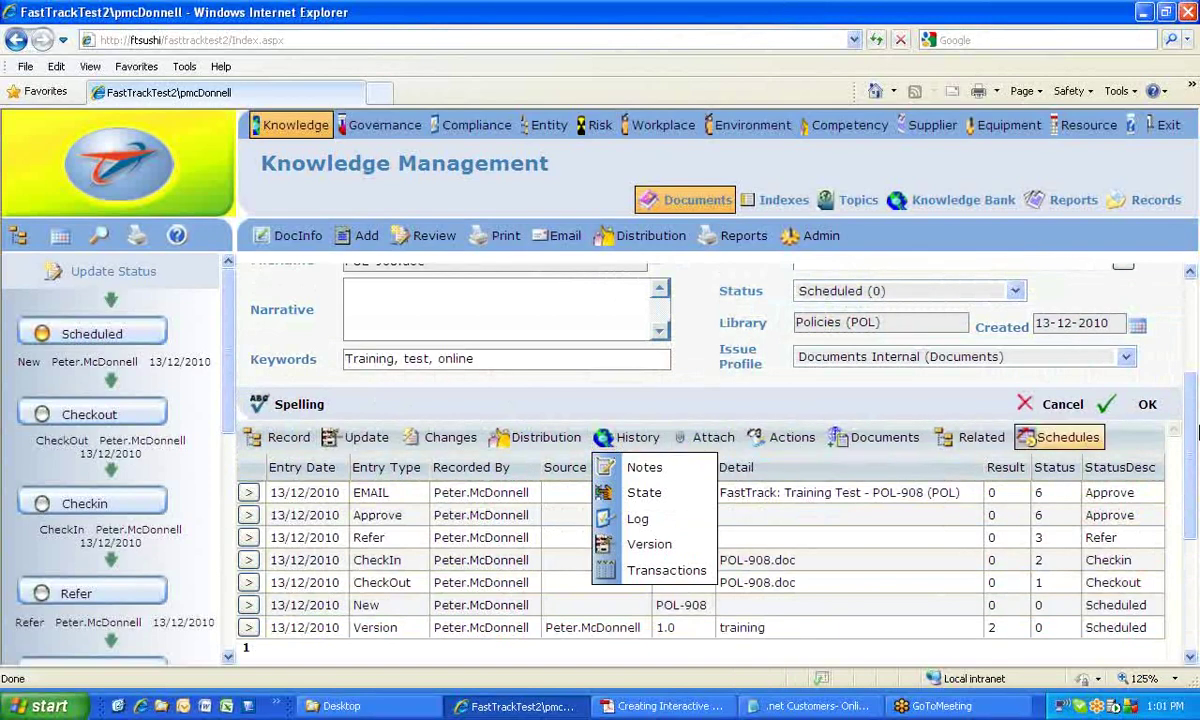
{"action": "mouse_move", "coordinate": [1192, 430]}
{"action": "left_mouse_down"}
{"action": "mouse_move", "coordinate": [1192, 368]}
{"action": "mouse_move", "coordinate": [1190, 430]}
{"action": "left_mouse_up"}
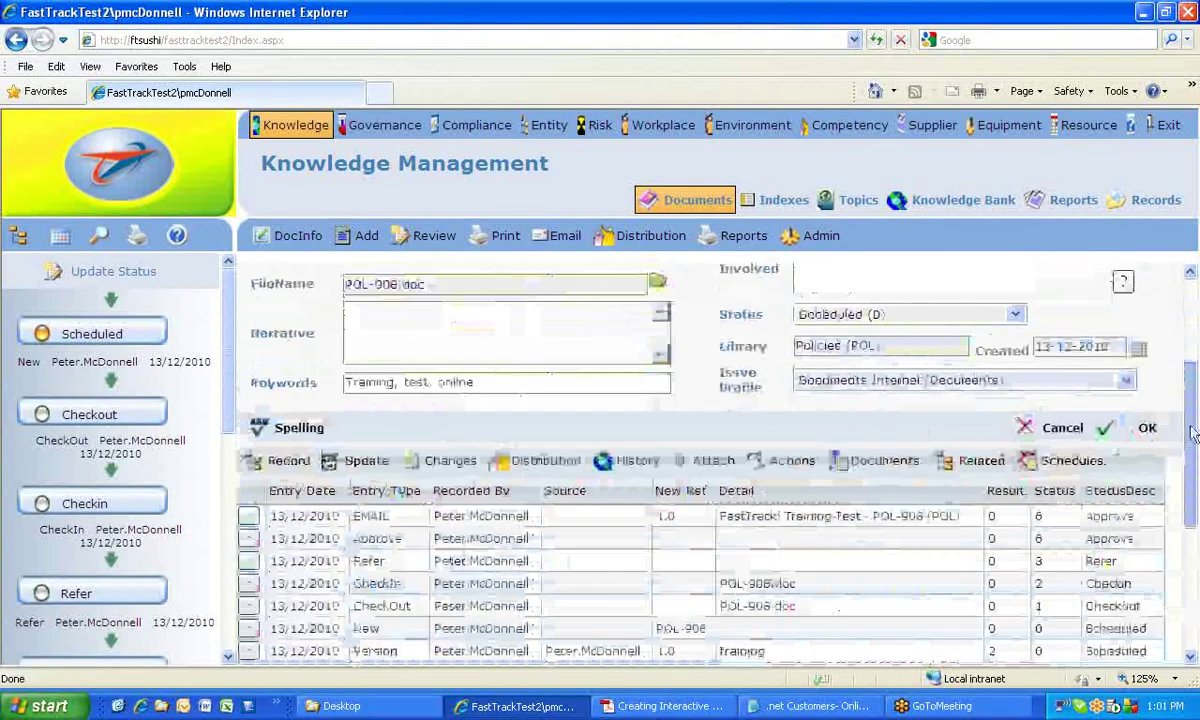
{"action": "mouse_move", "coordinate": [343, 458]}
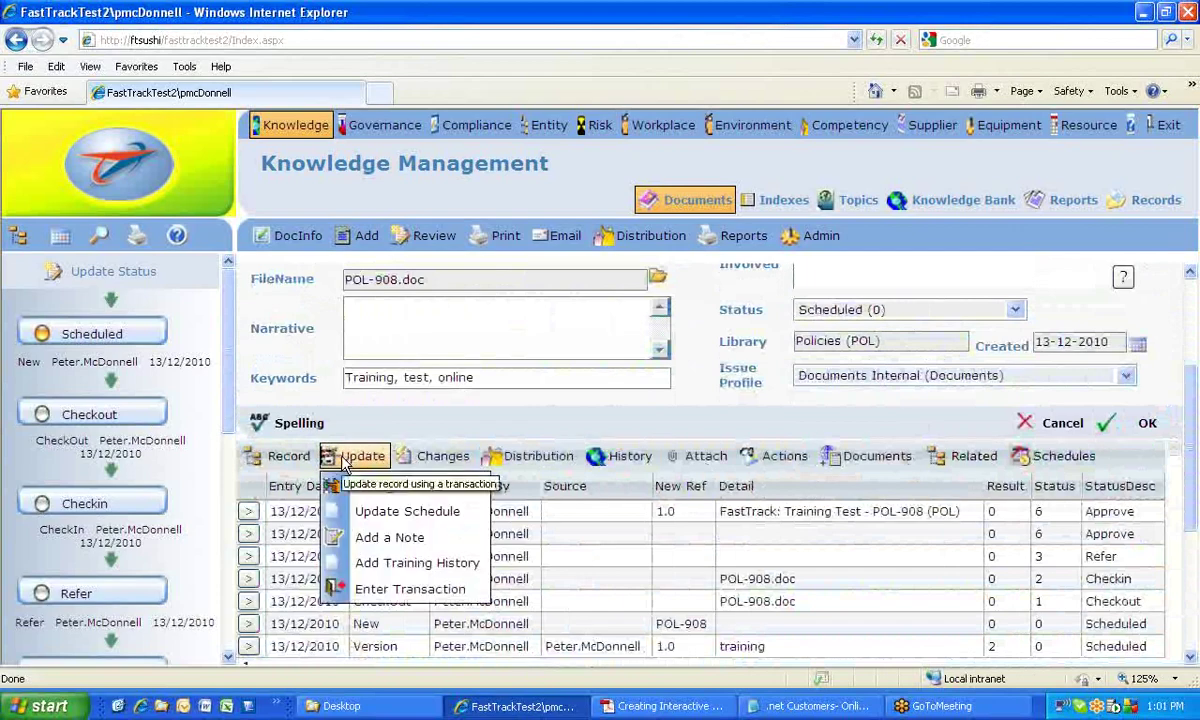
{"action": "left_click", "coordinate": [397, 541]}
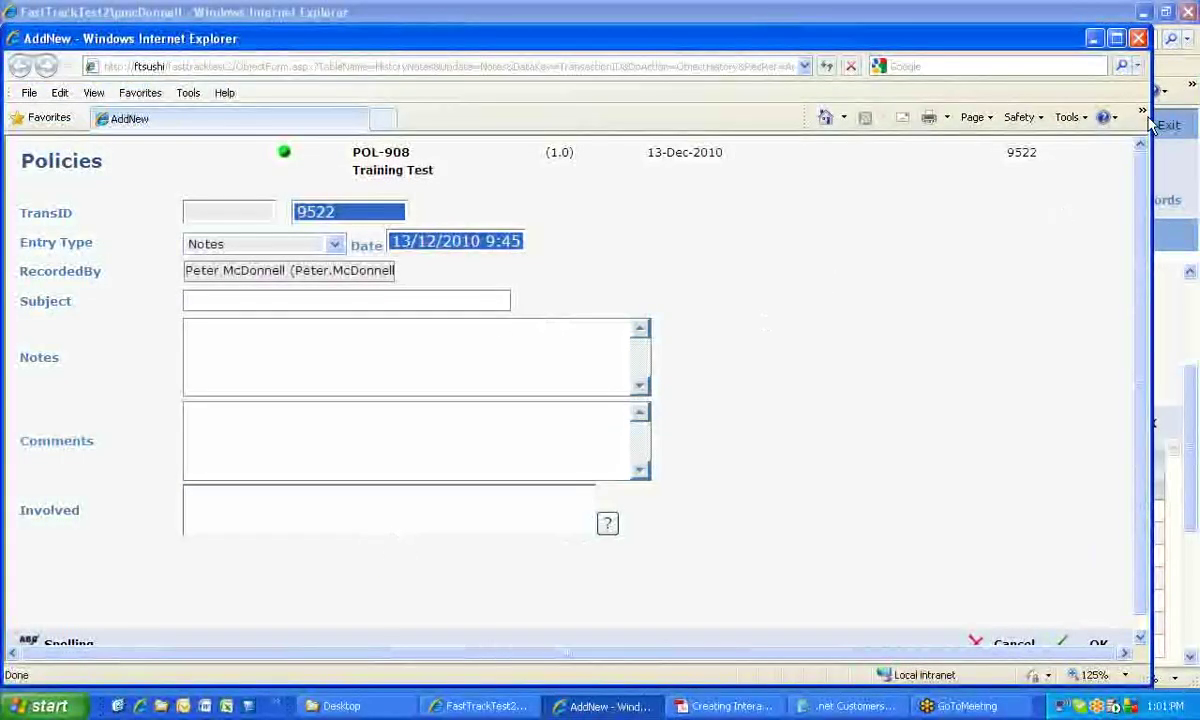
{"action": "left_click", "coordinate": [1139, 40]}
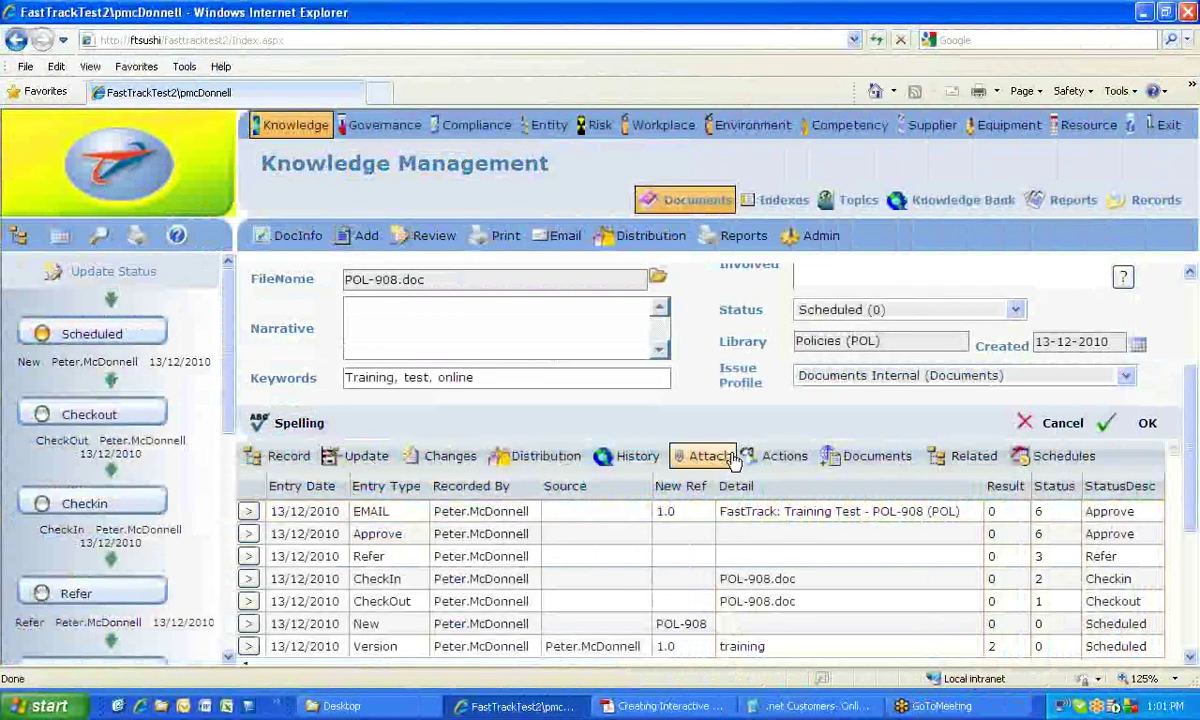
- Open a new attachment entry for the policy, browse the files available for upload, and close it without attaching anything
{"action": "mouse_move", "coordinate": [728, 460]}
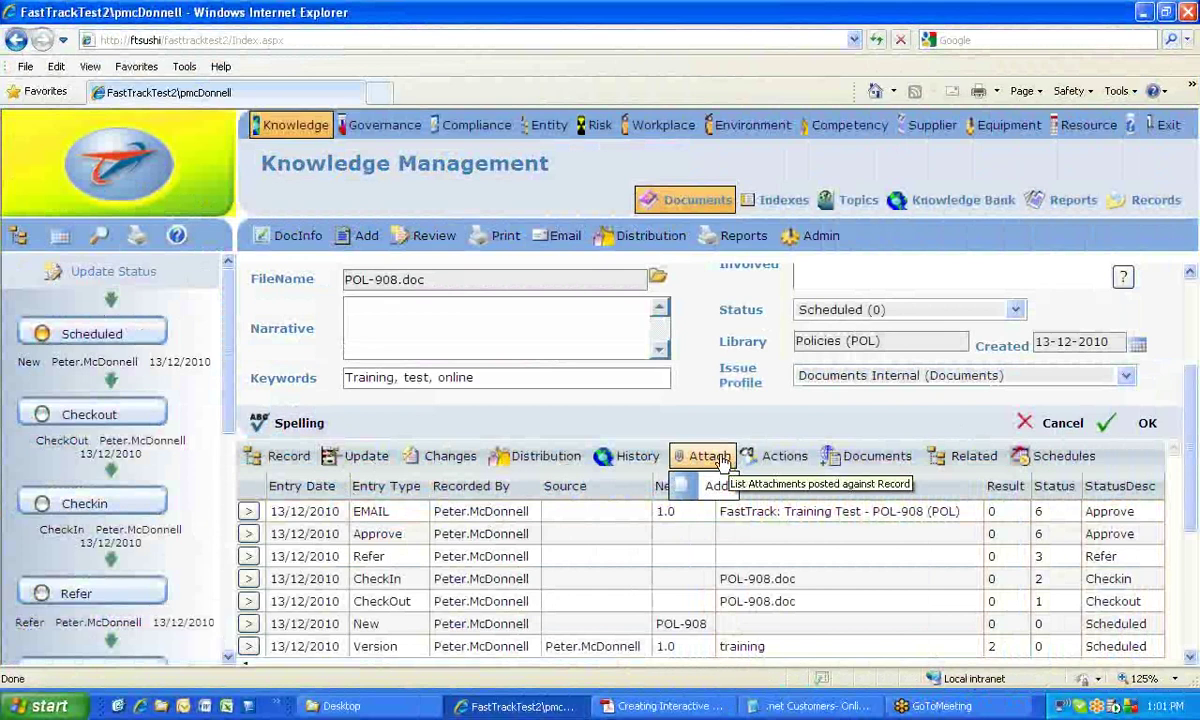
{"action": "mouse_move", "coordinate": [865, 458]}
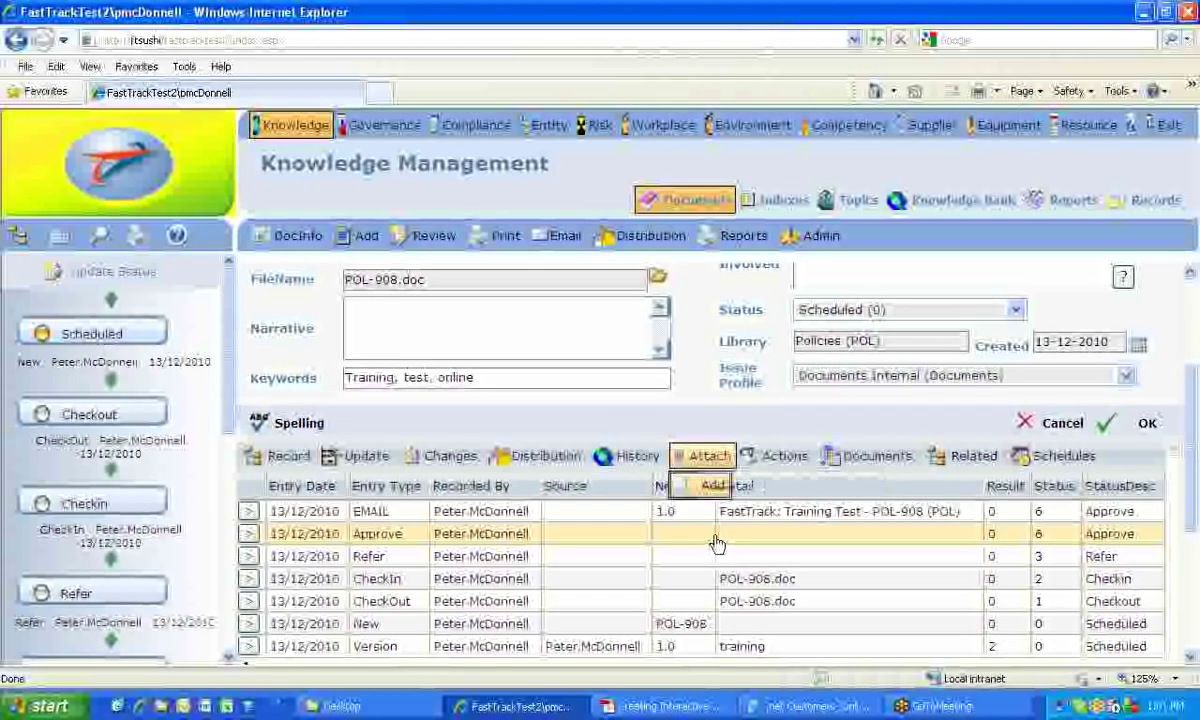
{"action": "left_click", "coordinate": [704, 490]}
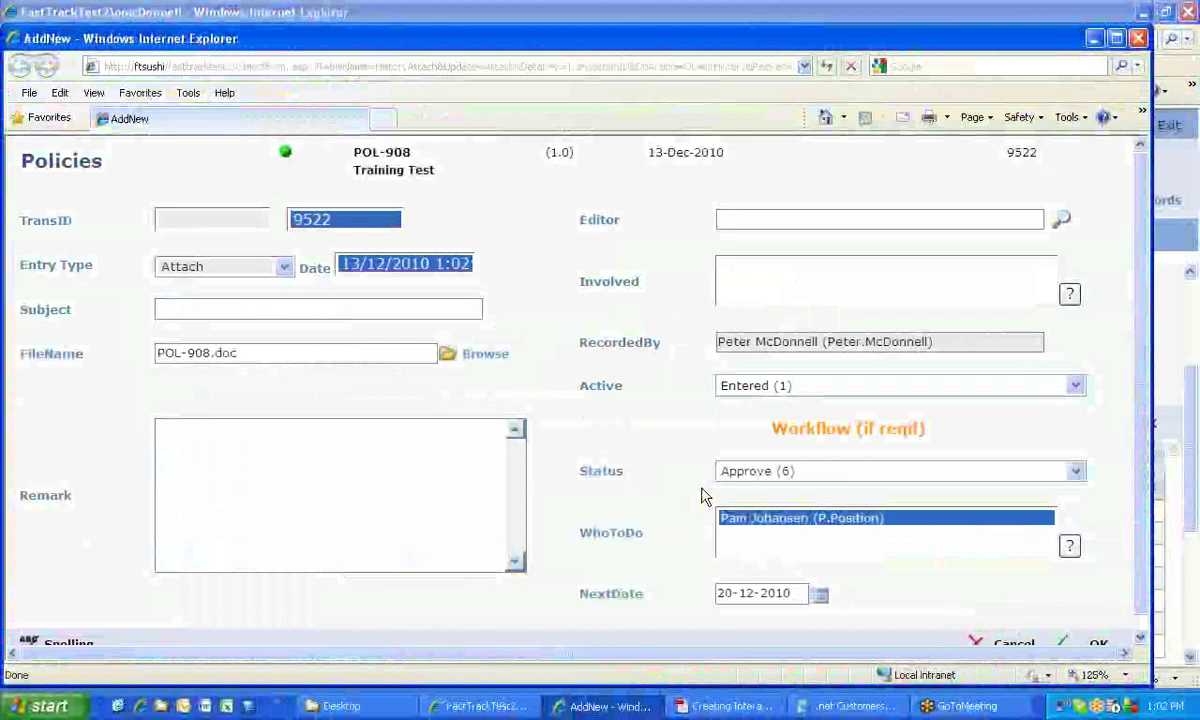
{"action": "left_click", "coordinate": [478, 358]}
{"action": "left_click", "coordinate": [612, 311]}
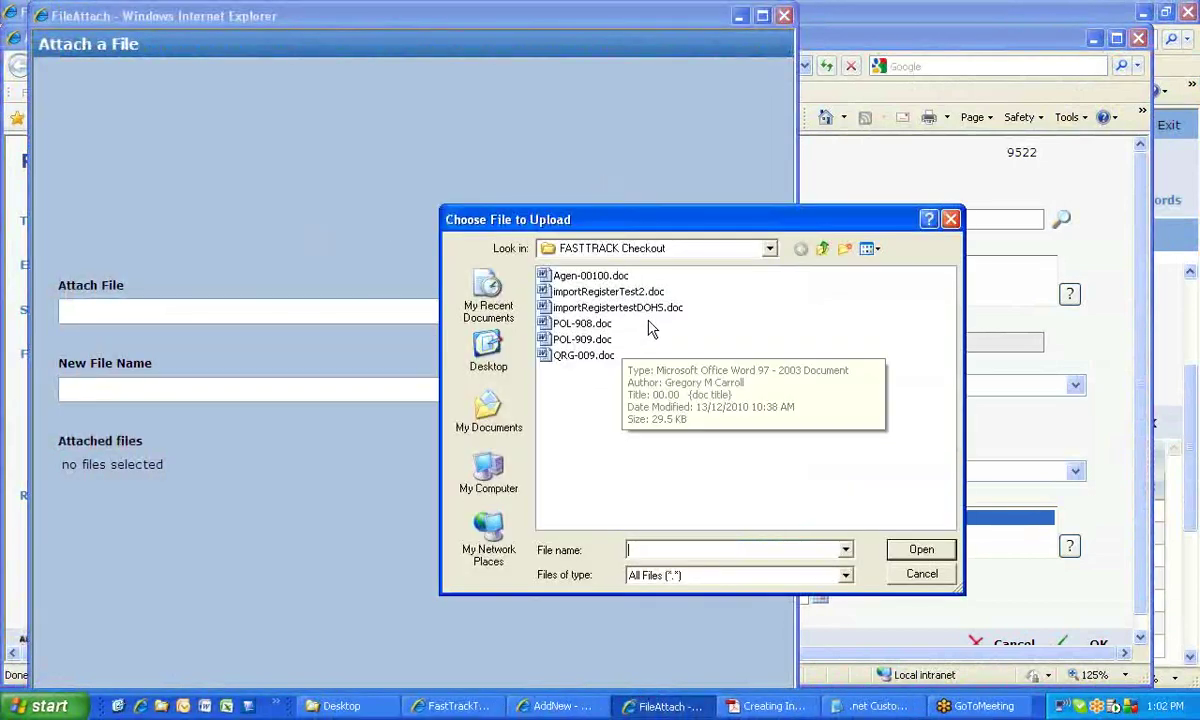
{"action": "left_click", "coordinate": [772, 250]}
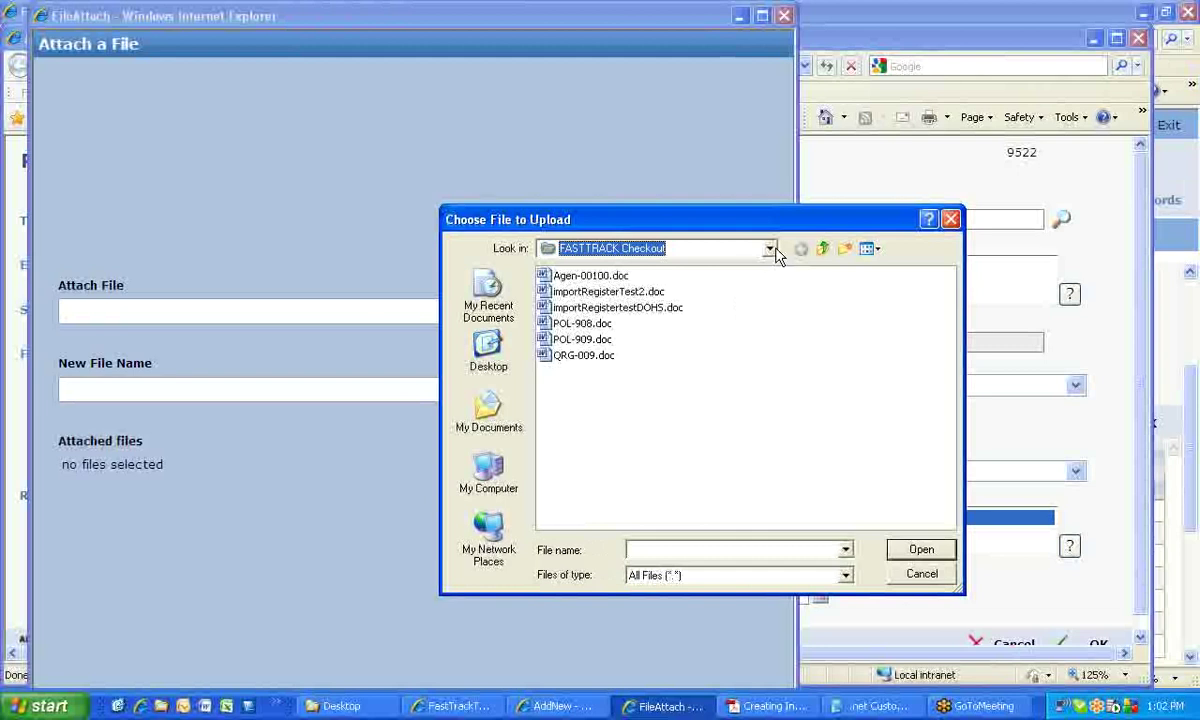
{"action": "left_click", "coordinate": [777, 252]}
{"action": "left_click", "coordinate": [941, 576]}
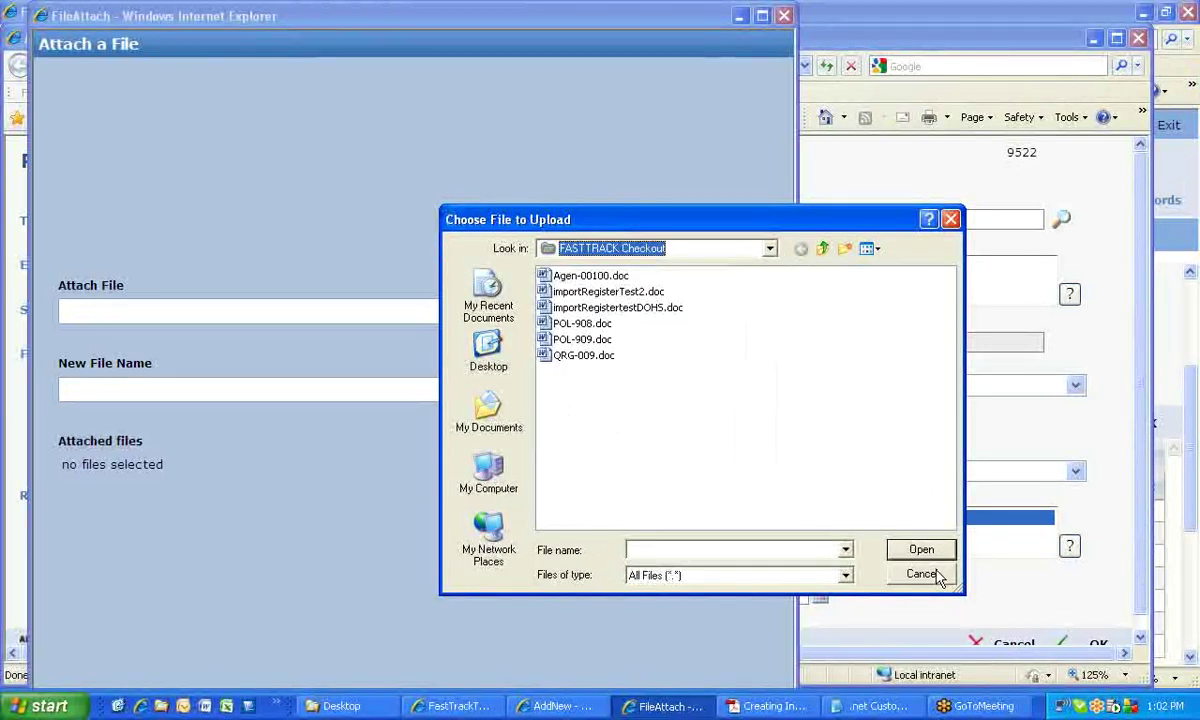
{"action": "left_click", "coordinate": [921, 576]}
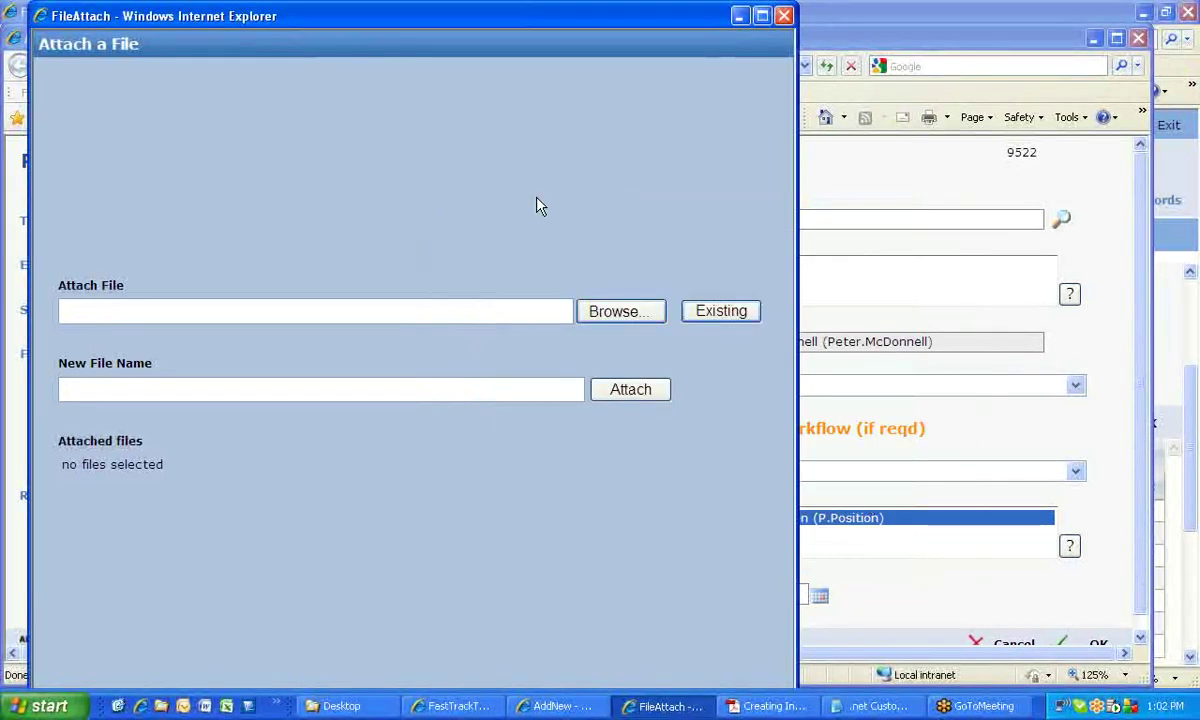
{"action": "left_click", "coordinate": [782, 24]}
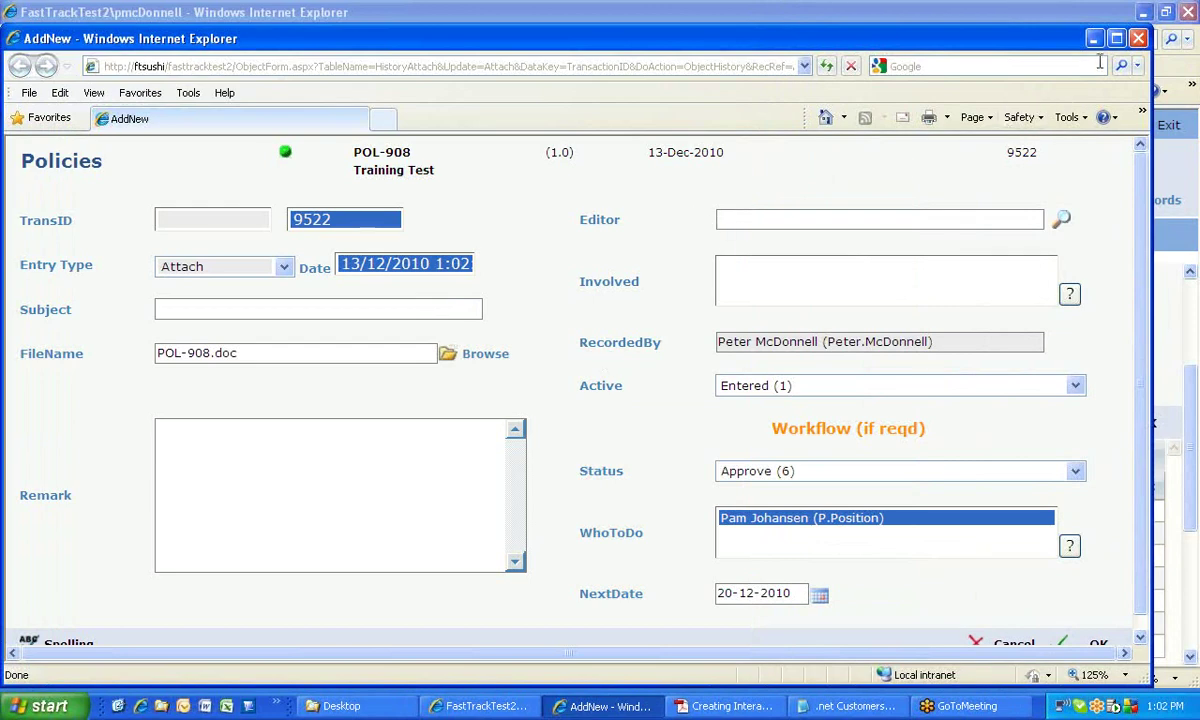
{"action": "left_click", "coordinate": [1138, 38]}
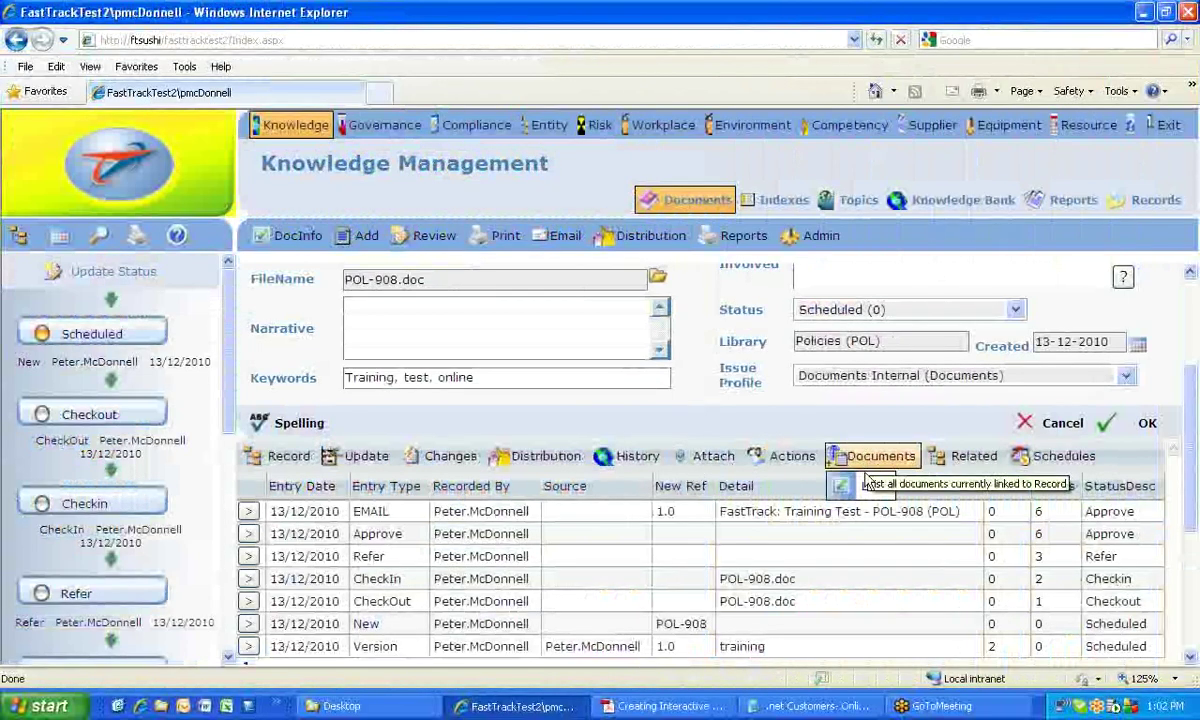
- Open the selector for linking documents to the policy and list the records in Knowledge_Documents_LibOps_Specs
{"action": "left_click", "coordinate": [810, 485]}
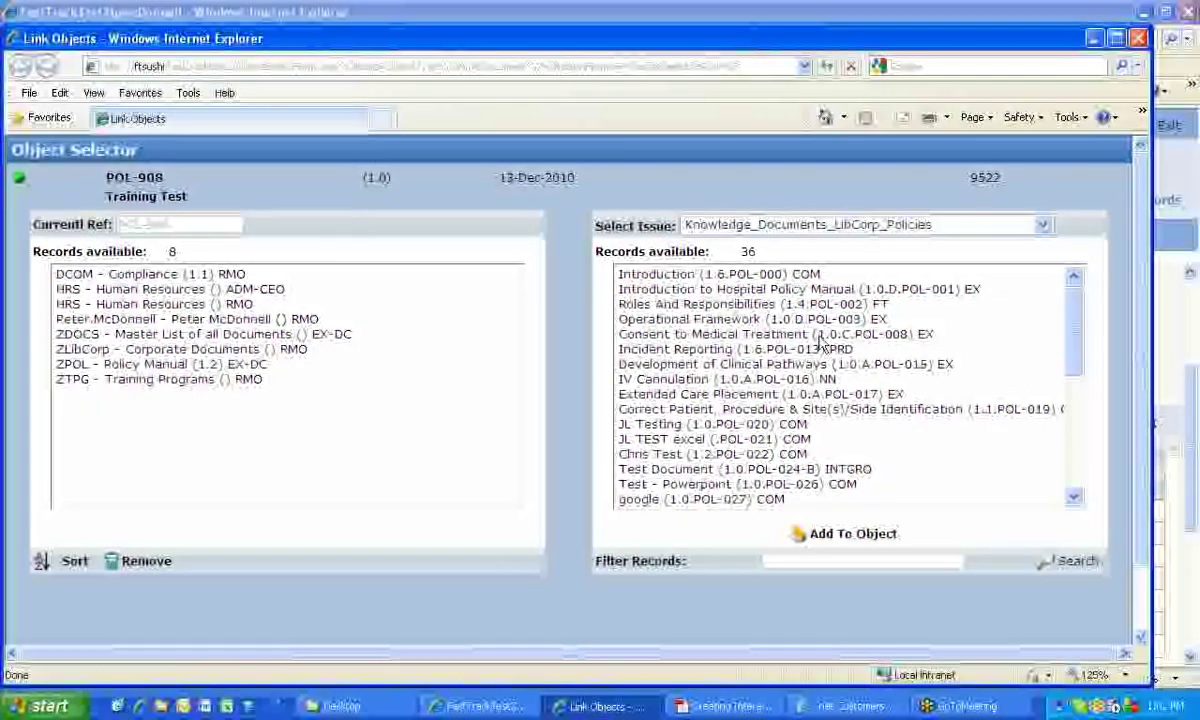
{"action": "left_click", "coordinate": [1043, 226]}
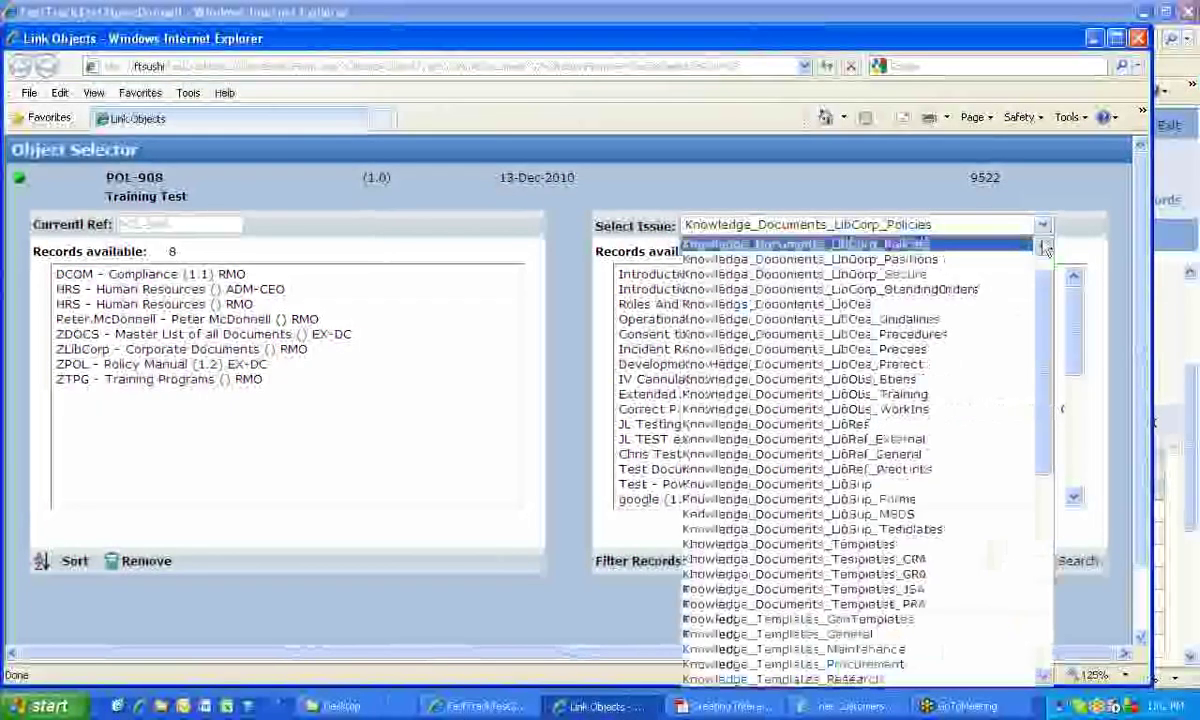
{"action": "scroll", "coordinate": [1037, 374], "scroll_direction": "down", "scroll_amount": 3}
{"action": "scroll", "coordinate": [1037, 374], "scroll_direction": "down", "scroll_amount": 4}
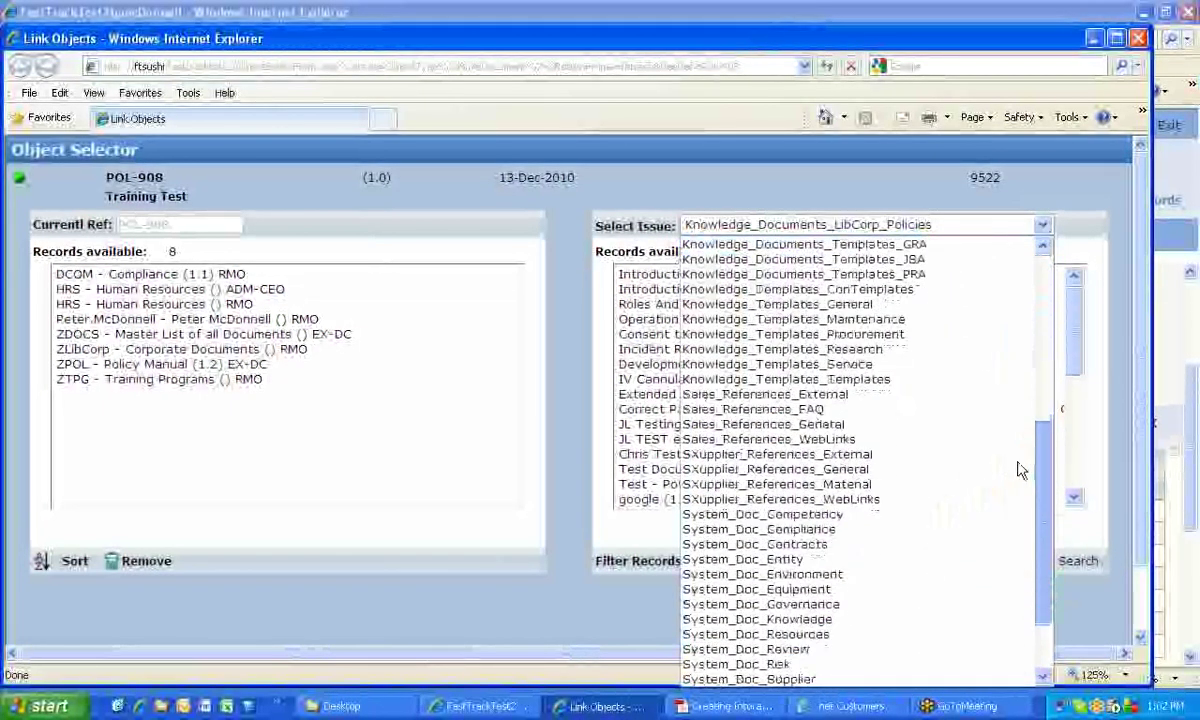
{"action": "scroll", "coordinate": [1020, 450], "scroll_direction": "up", "scroll_amount": 7}
{"action": "scroll", "coordinate": [1020, 360], "scroll_direction": "down", "scroll_amount": 7}
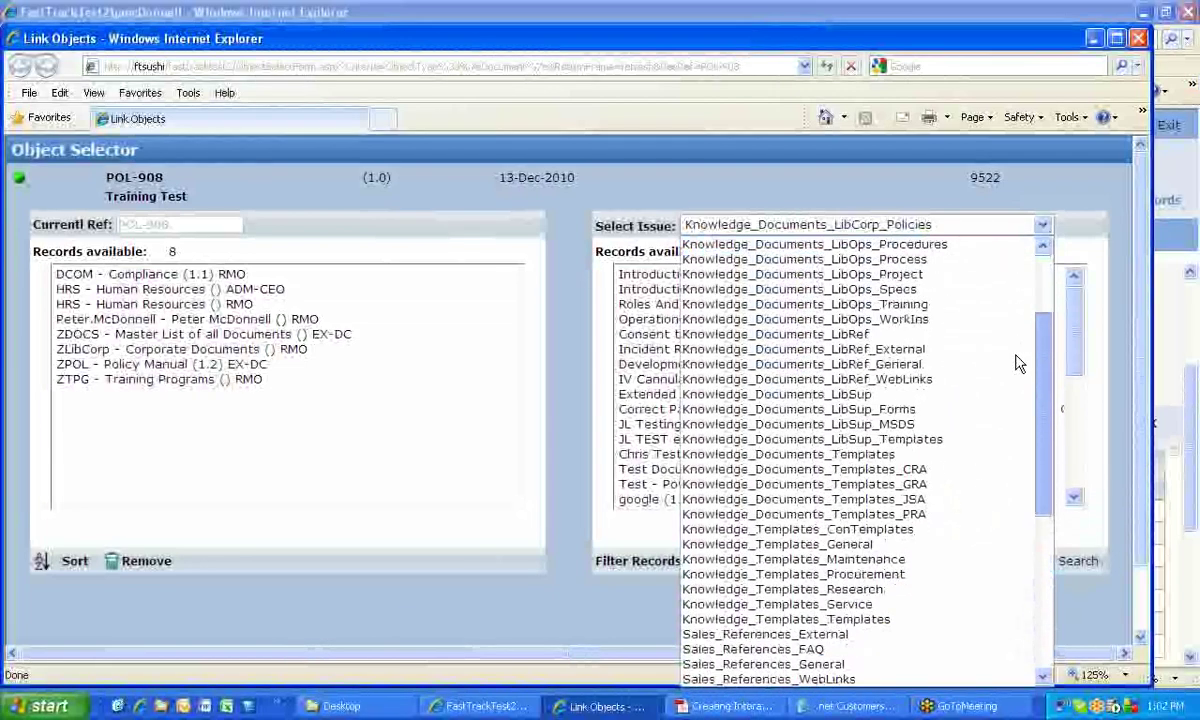
{"action": "scroll", "coordinate": [1017, 448], "scroll_direction": "up", "scroll_amount": 7}
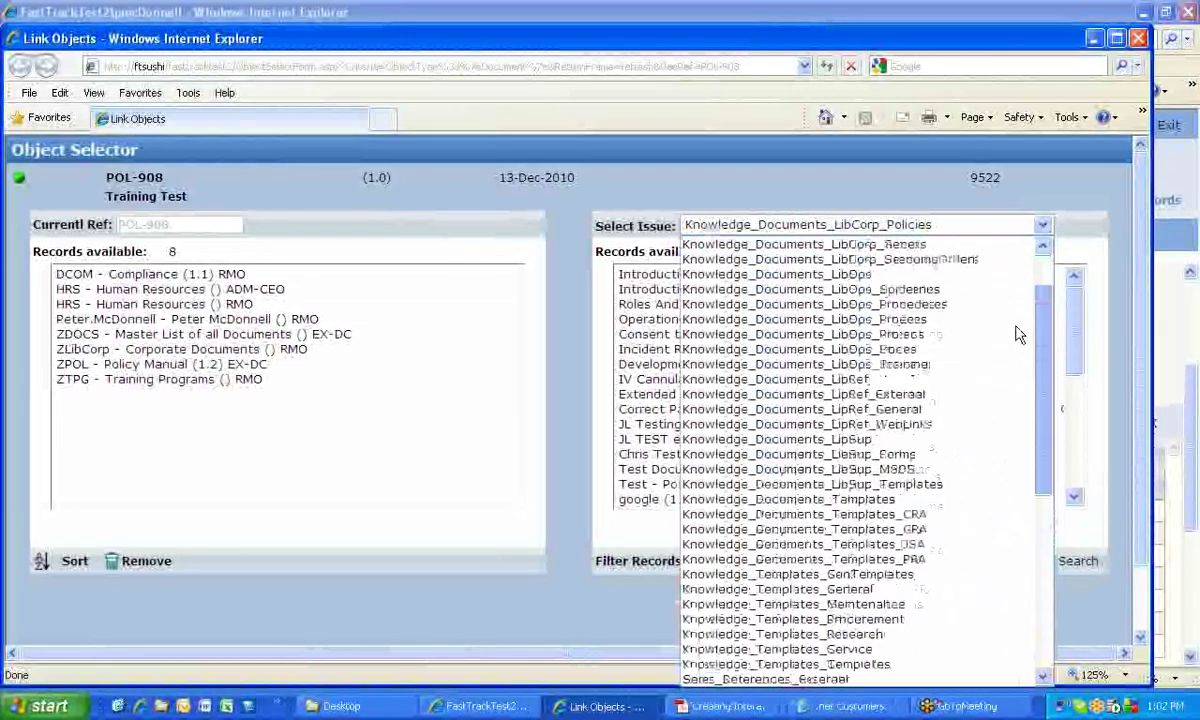
{"action": "scroll", "coordinate": [1018, 270], "scroll_direction": "down", "scroll_amount": 1}
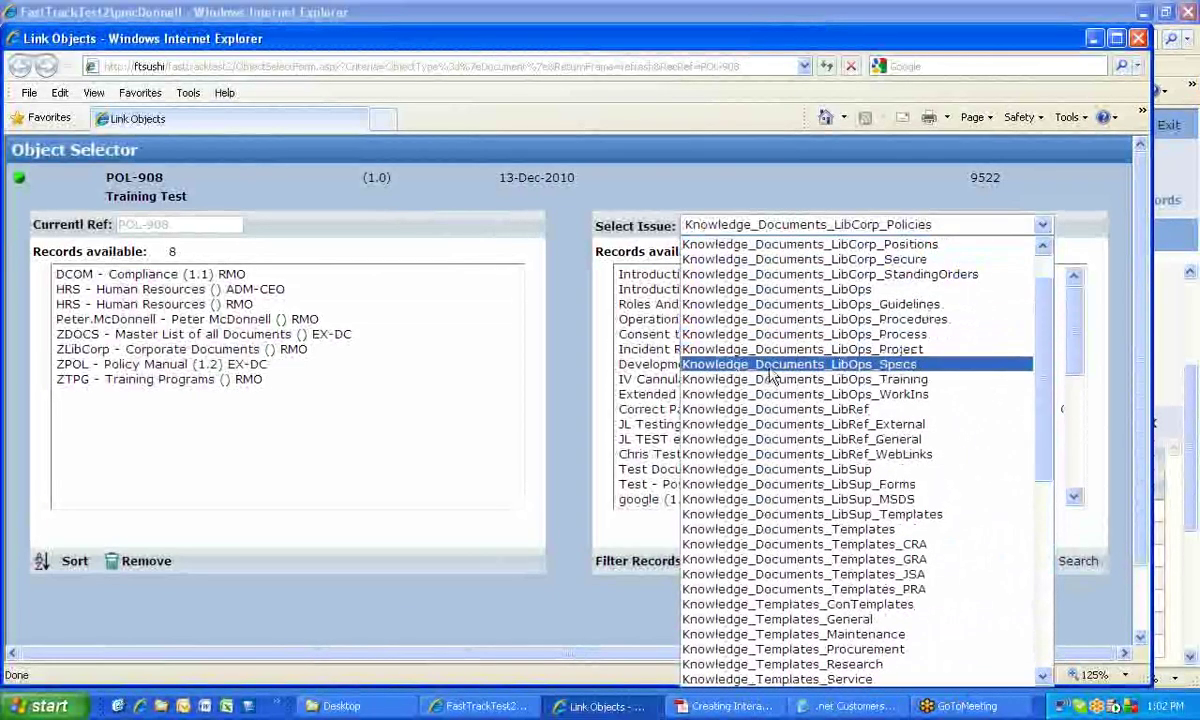
{"action": "left_click", "coordinate": [928, 364]}
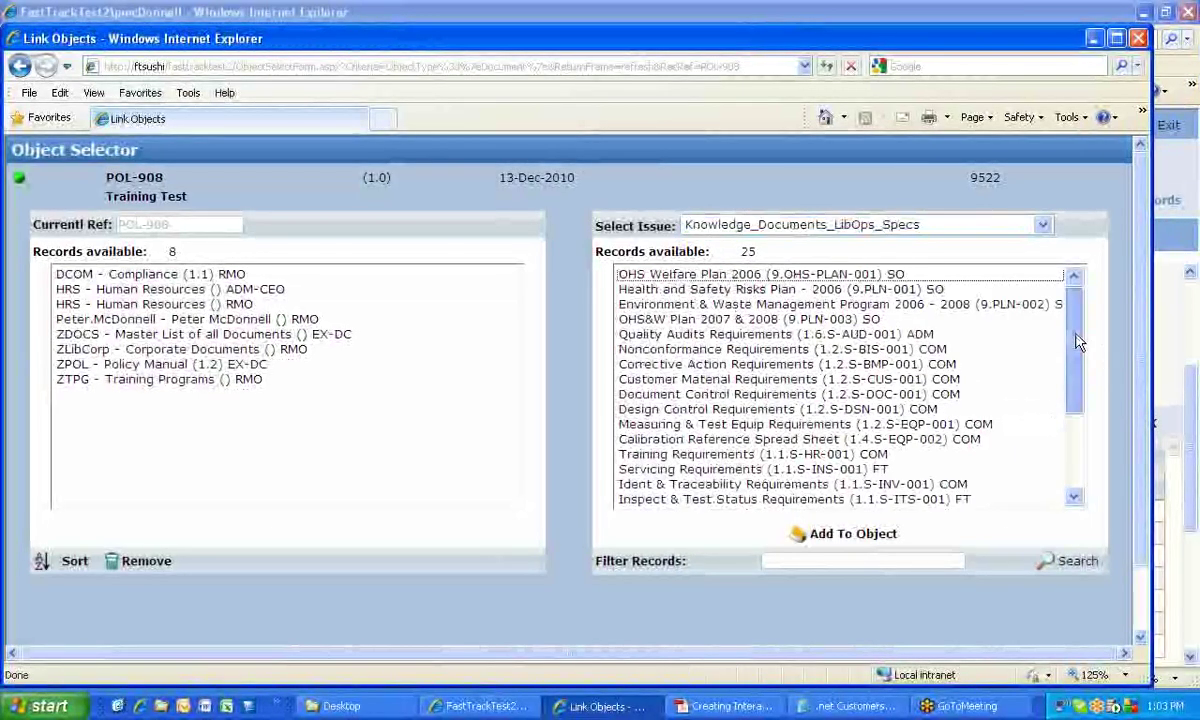
- Link the Calibration Reference Spread Sheet (S-EQP-002) to the Training Test policy and close the object selector
{"action": "left_click_drag", "start_coordinate": [1079, 340], "coordinate": [1068, 402]}
{"action": "left_click", "coordinate": [636, 334]}
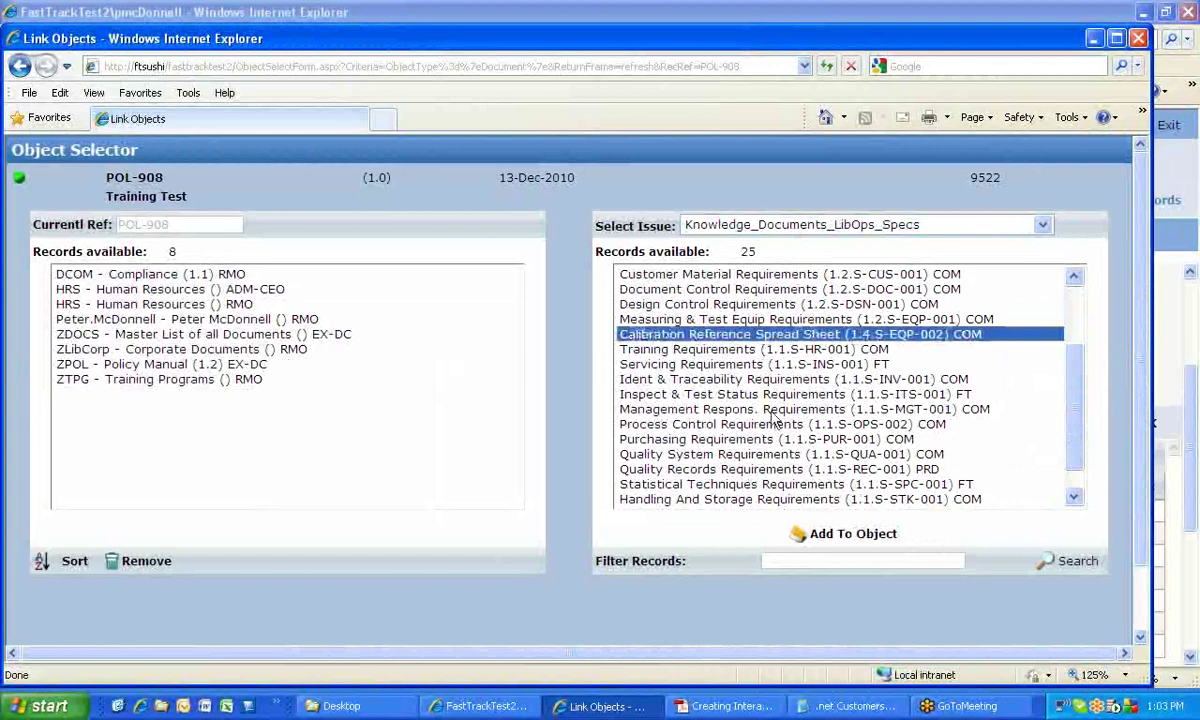
{"action": "left_click", "coordinate": [823, 540]}
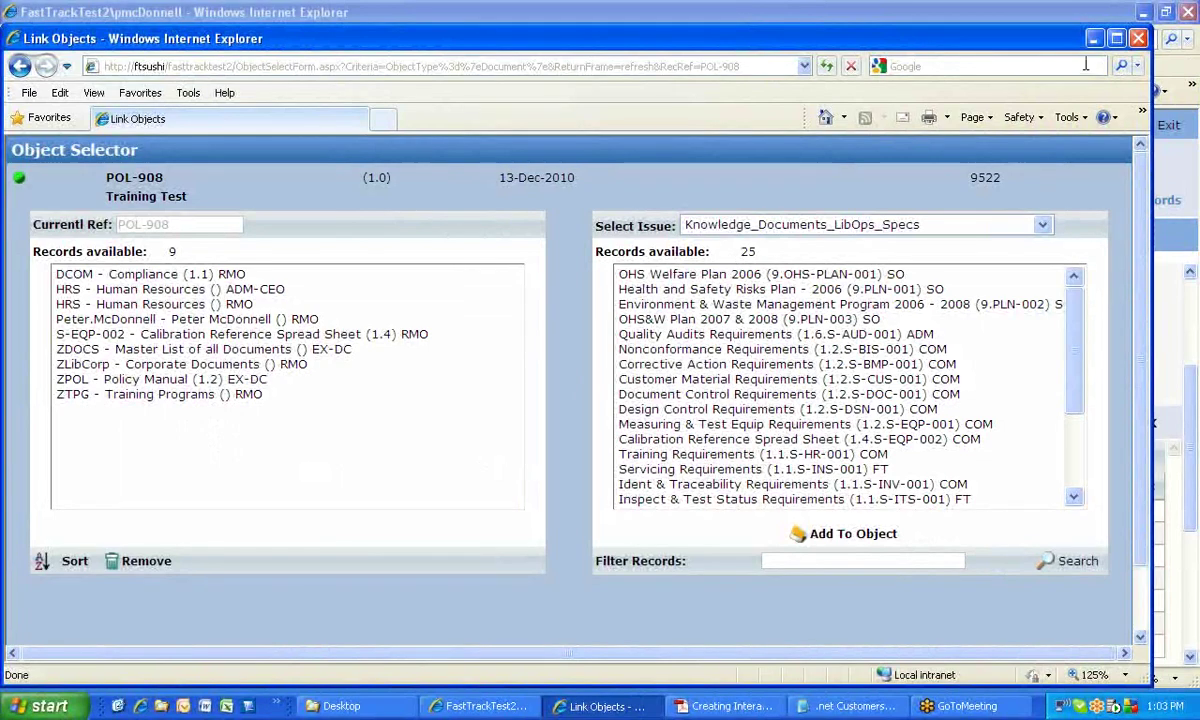
{"action": "left_click", "coordinate": [1138, 38]}
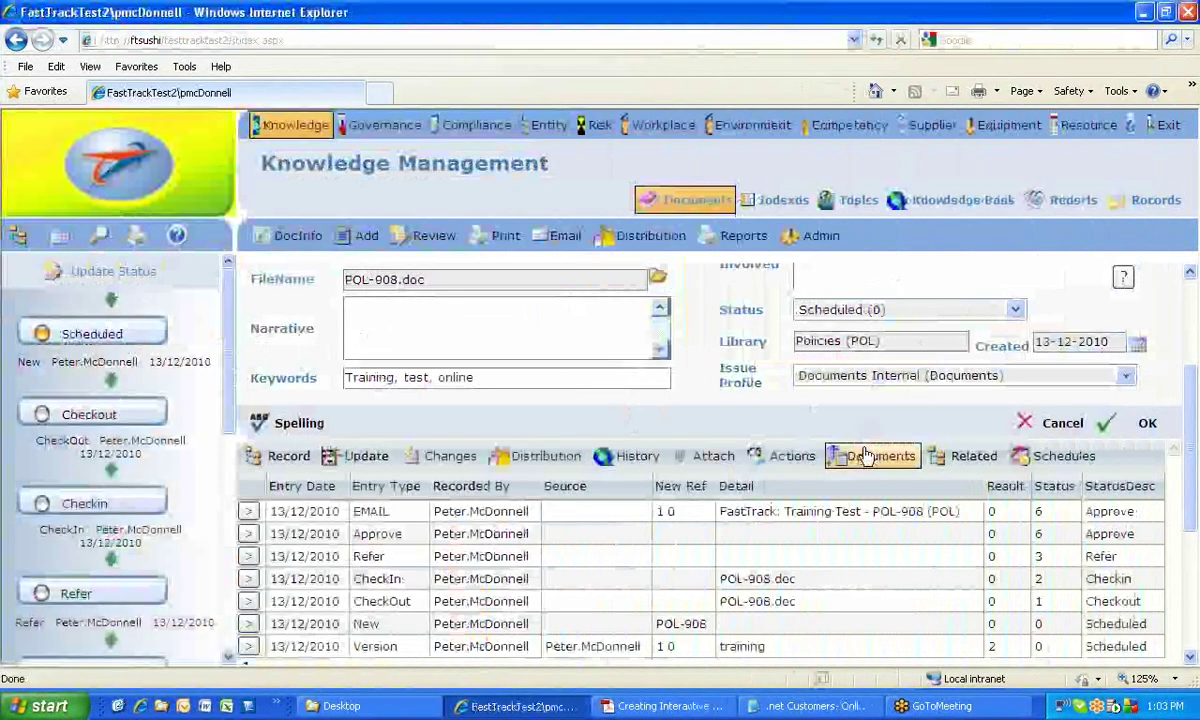
- View the options available for the policy's actions, related records and linked documents
{"action": "mouse_move", "coordinate": [903, 458]}
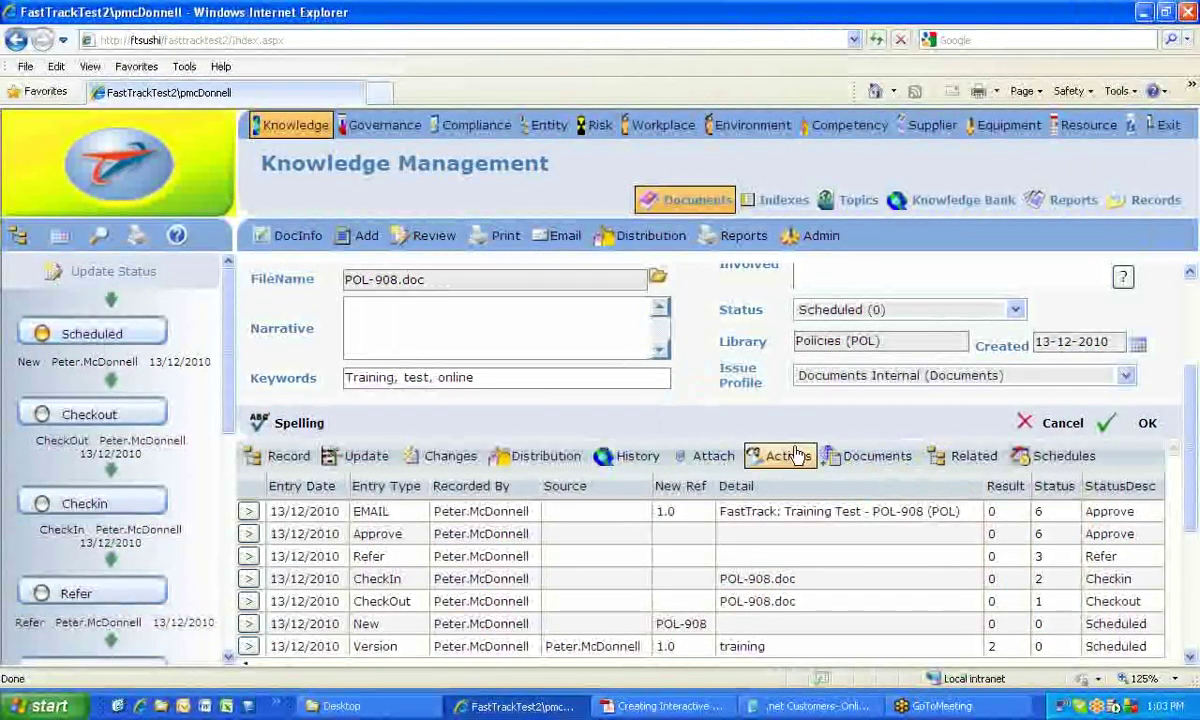
{"action": "mouse_move", "coordinate": [788, 458]}
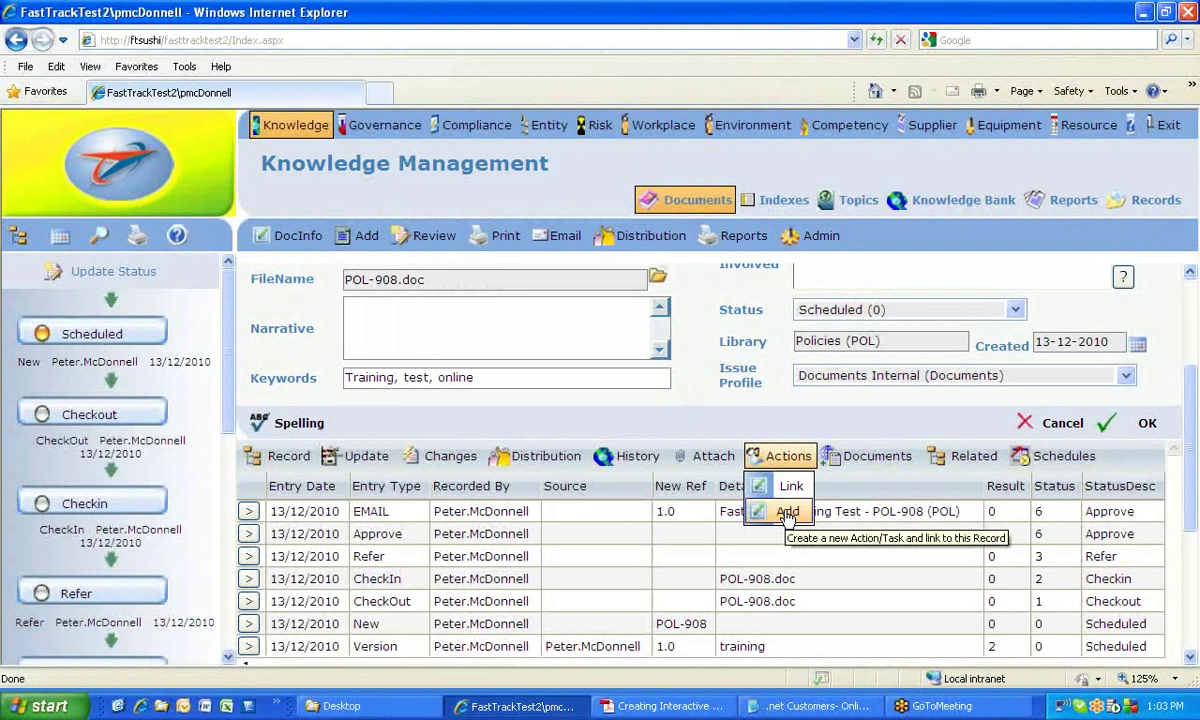
{"action": "left_click", "coordinate": [962, 457]}
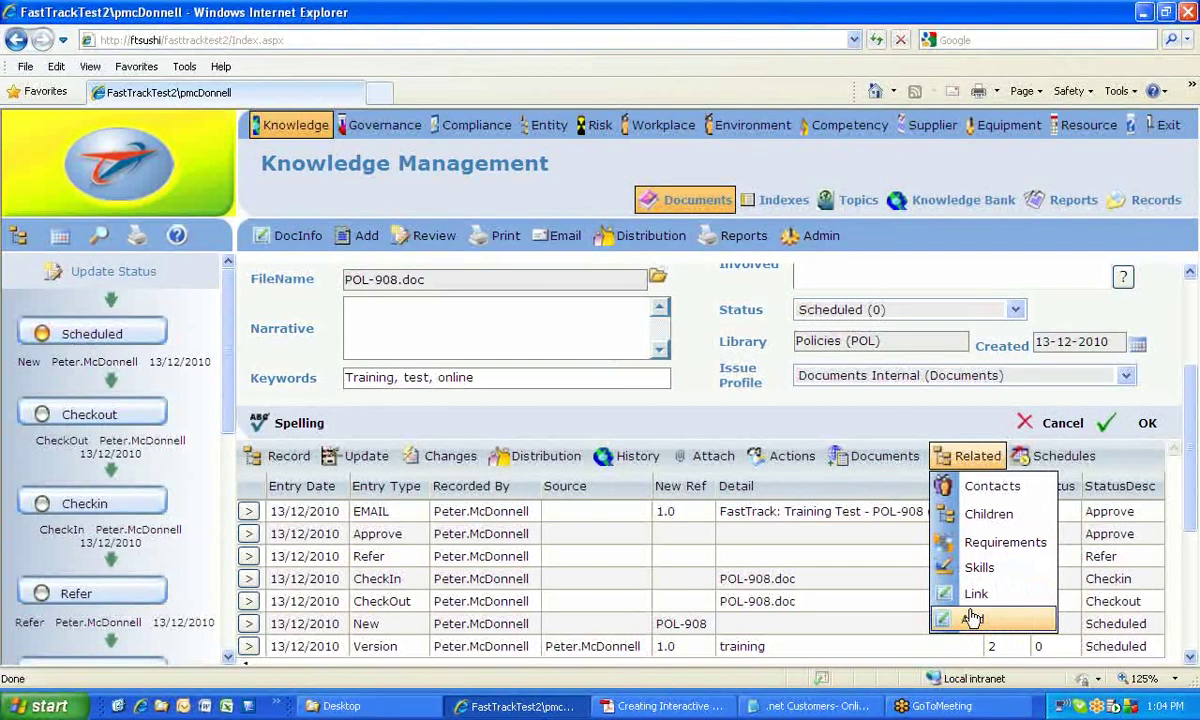
{"action": "mouse_move", "coordinate": [872, 456]}
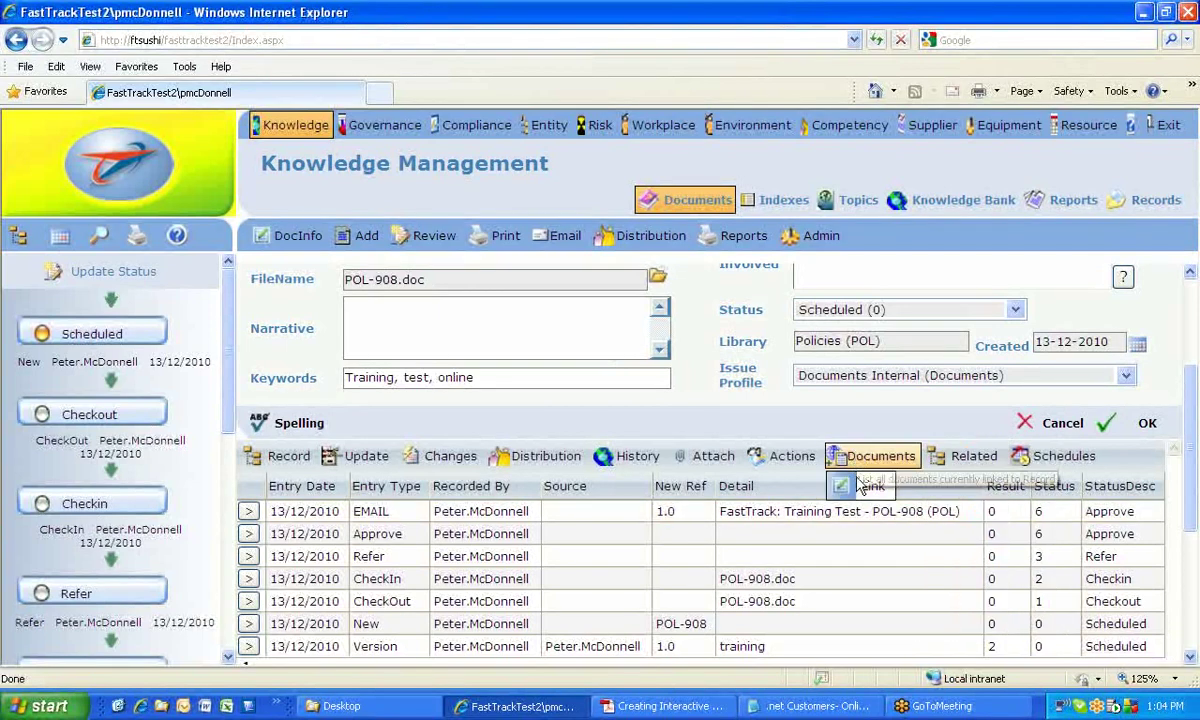
- Start adding a schedule item to the policy with the type Schedule, then close the entry window
{"action": "mouse_move", "coordinate": [1070, 465]}
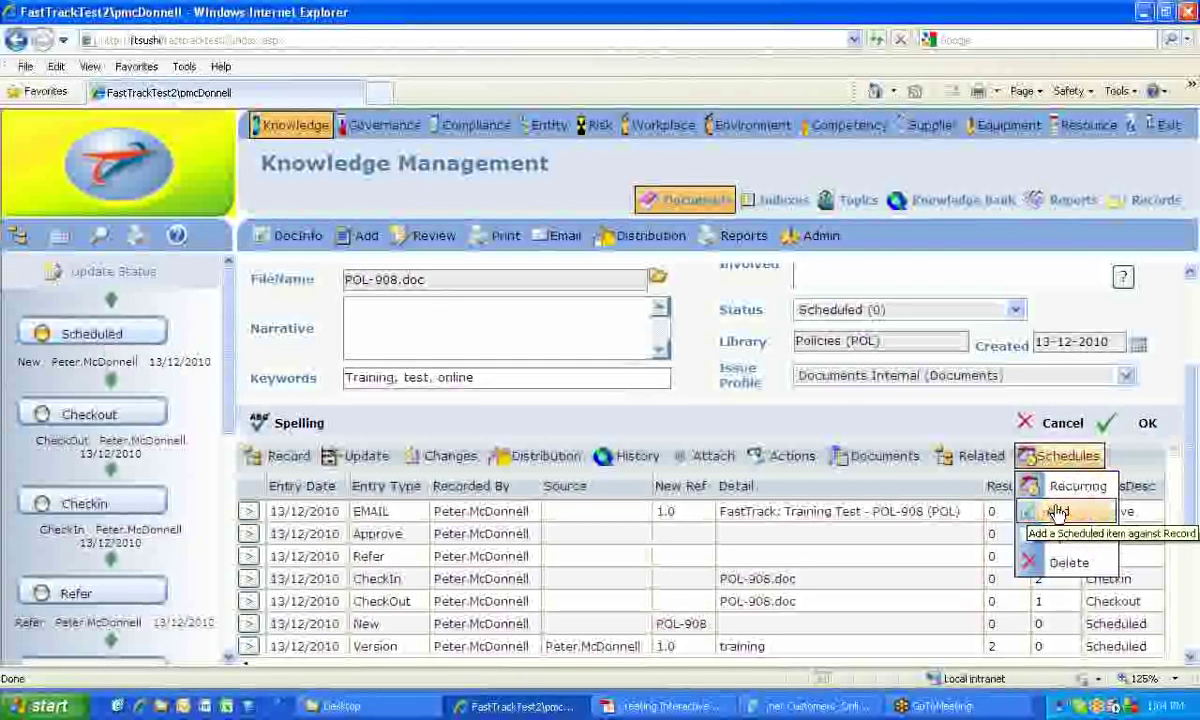
{"action": "left_click", "coordinate": [1057, 511]}
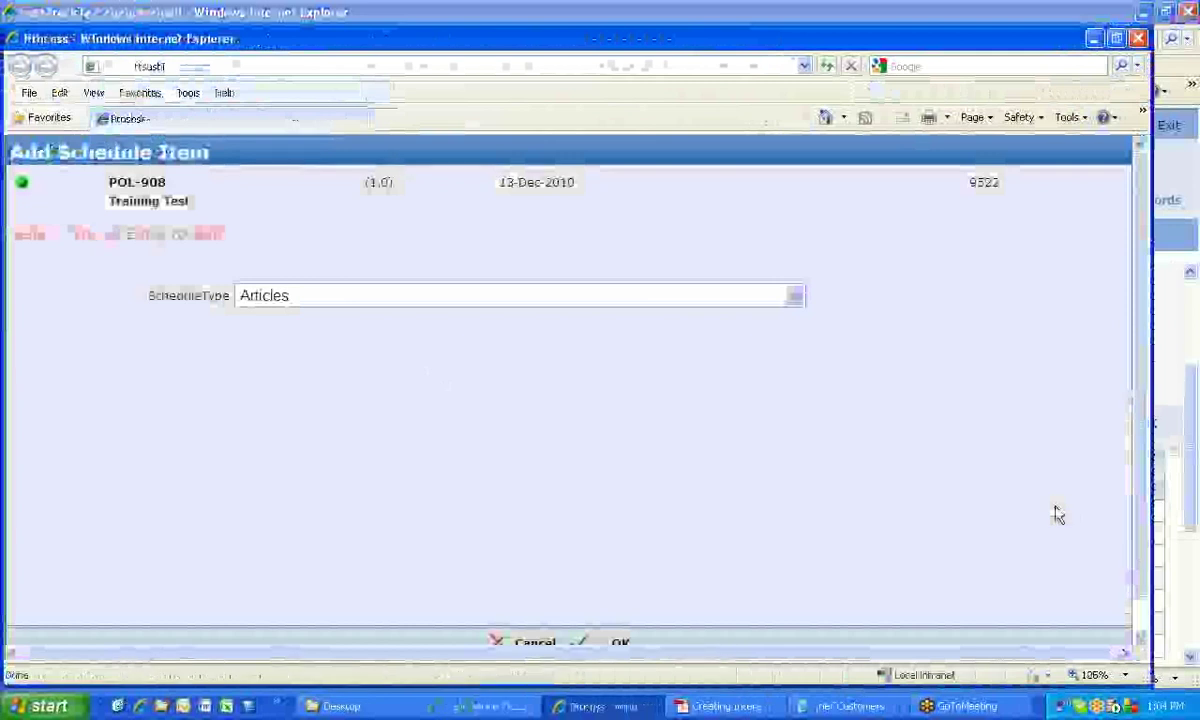
{"action": "left_click", "coordinate": [794, 298]}
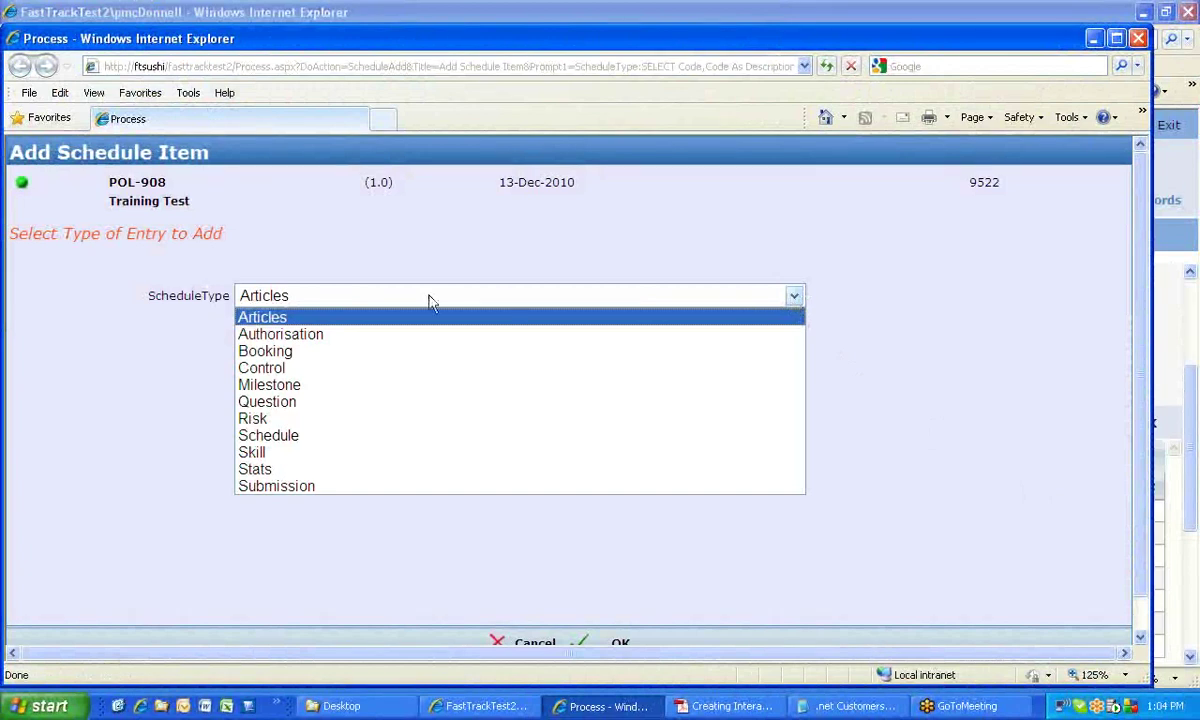
{"action": "left_click", "coordinate": [270, 437]}
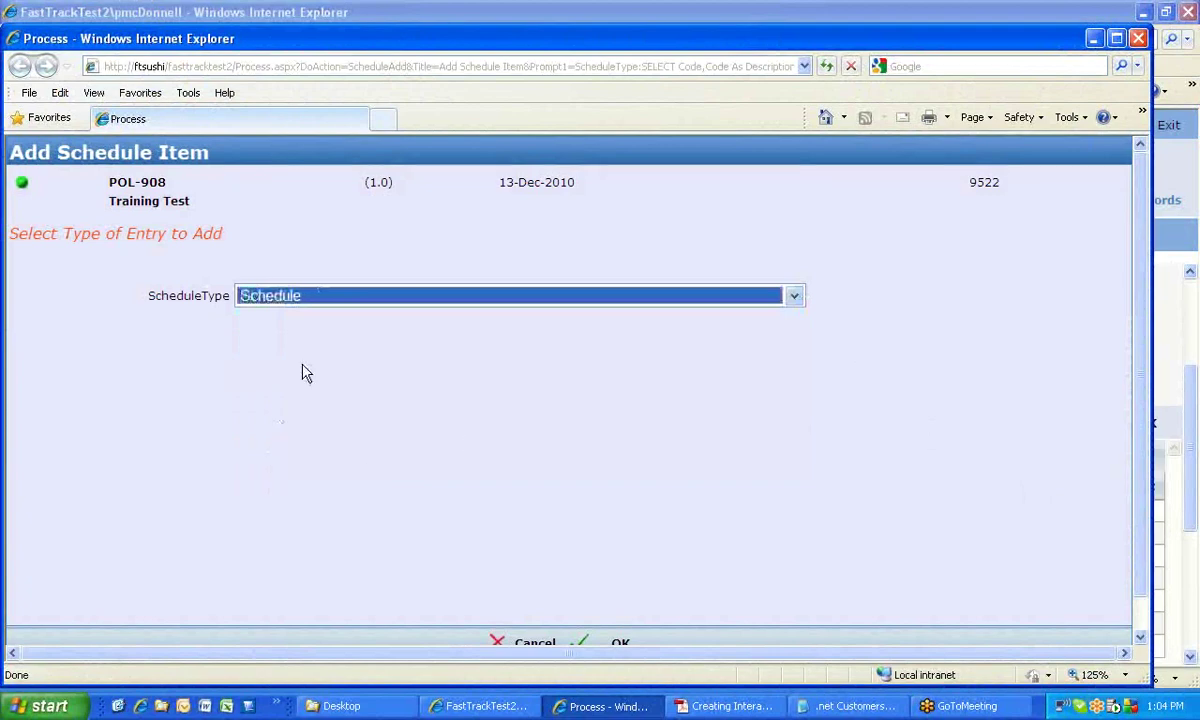
{"action": "left_click", "coordinate": [617, 642]}
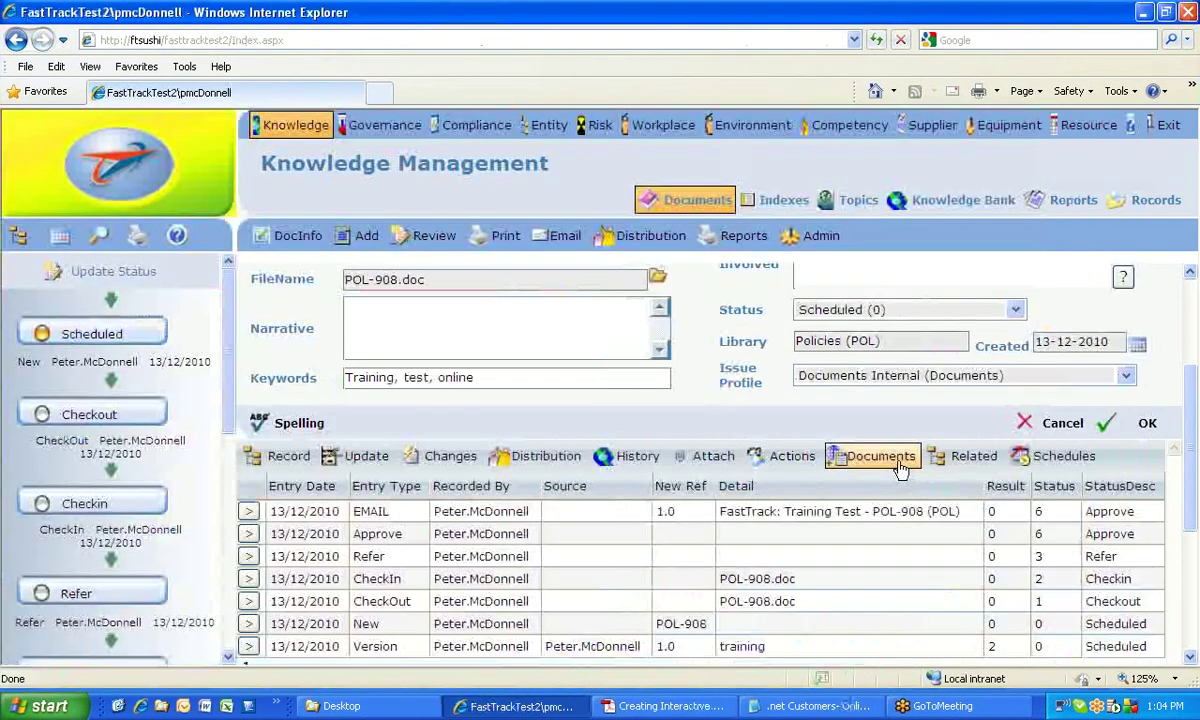
{"action": "left_click", "coordinate": [1138, 38]}
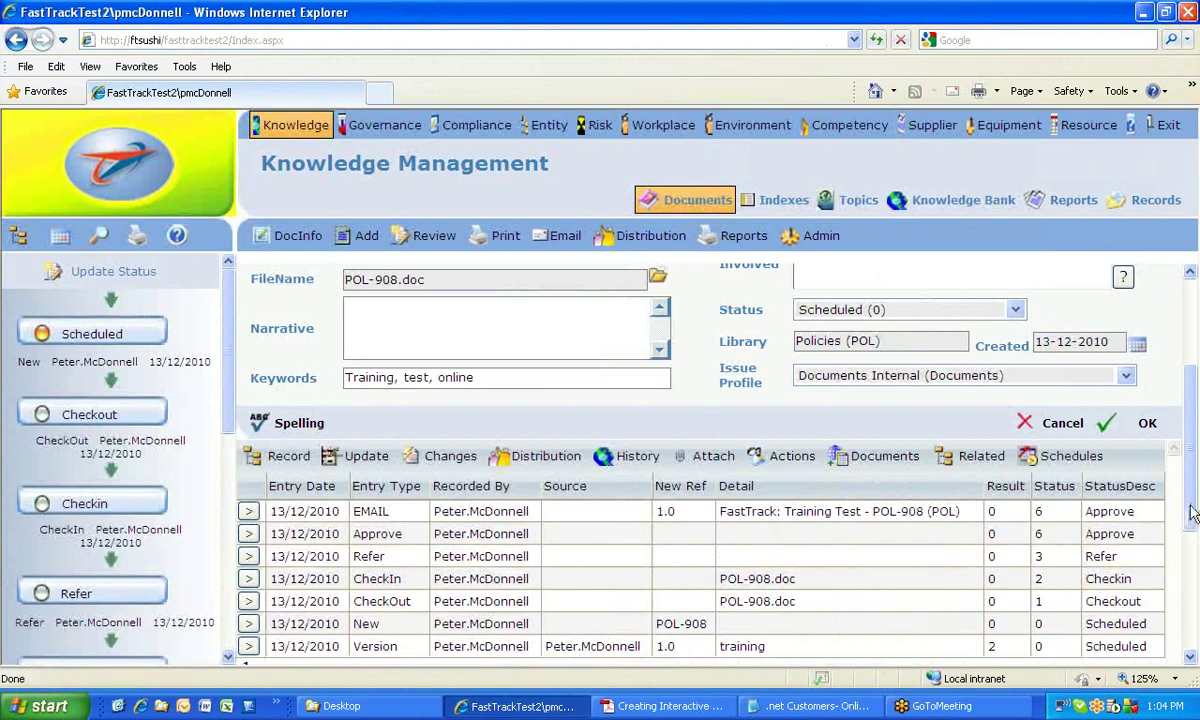
- Leave the Training Test record and return to the list of policies
{"action": "scroll", "coordinate": [1192, 513], "scroll_direction": "up", "scroll_amount": 4}
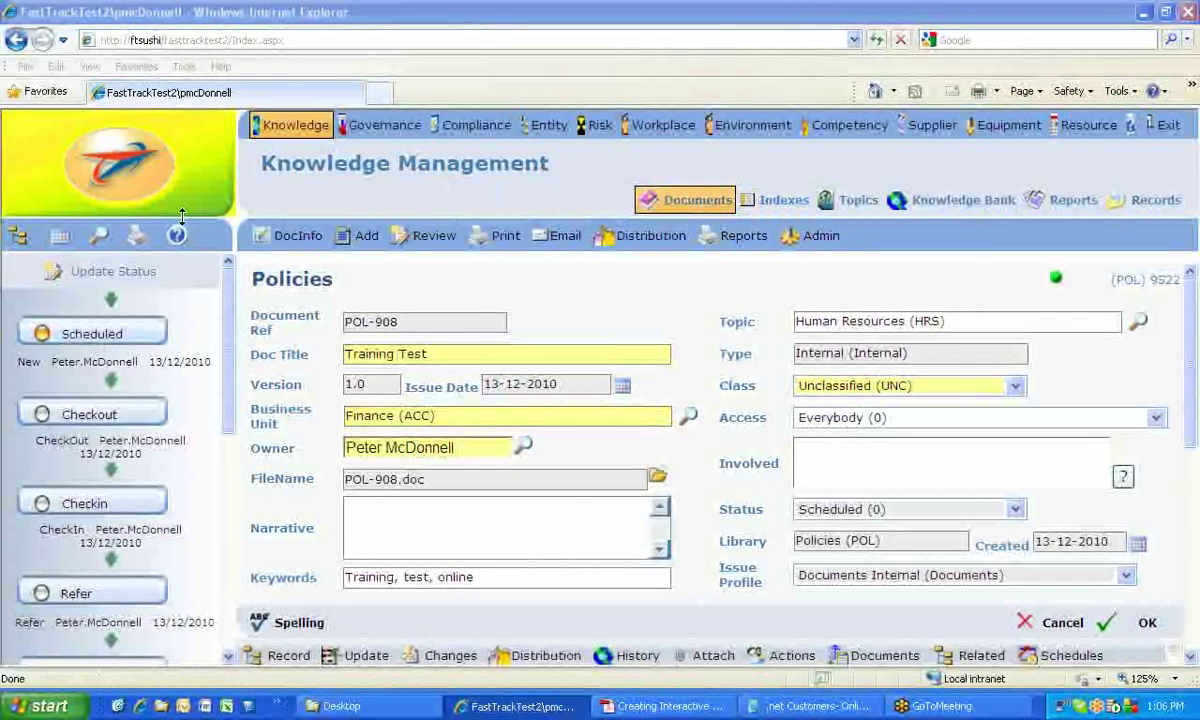
{"action": "left_click", "coordinate": [690, 200]}
{"action": "left_click", "coordinate": [690, 199]}
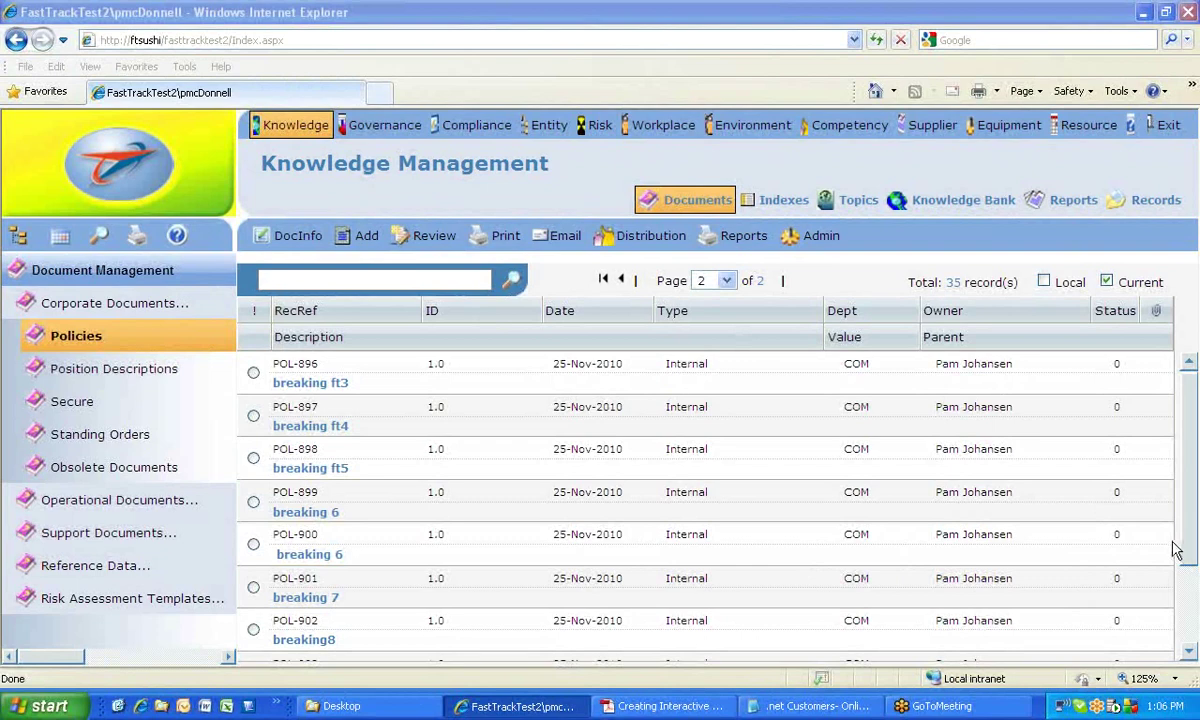
- Select policy POL-896 "breaking ft3" and display its workflow
{"action": "left_click", "coordinate": [254, 373]}
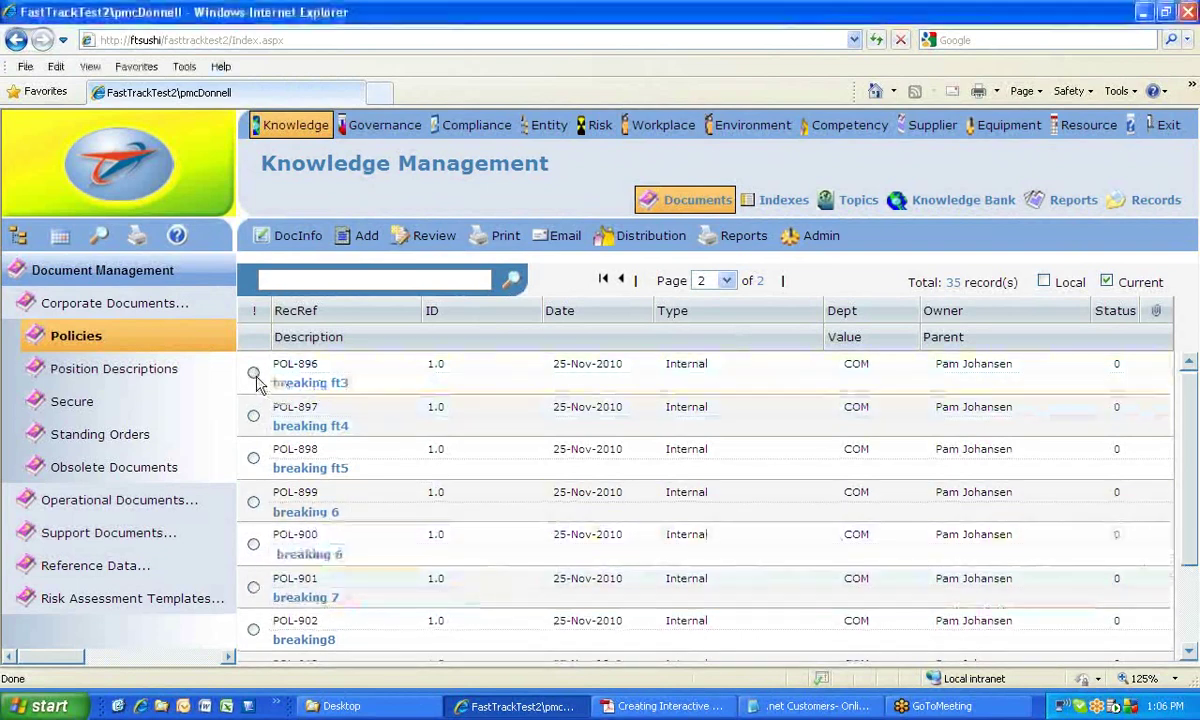
{"action": "left_click", "coordinate": [303, 374]}
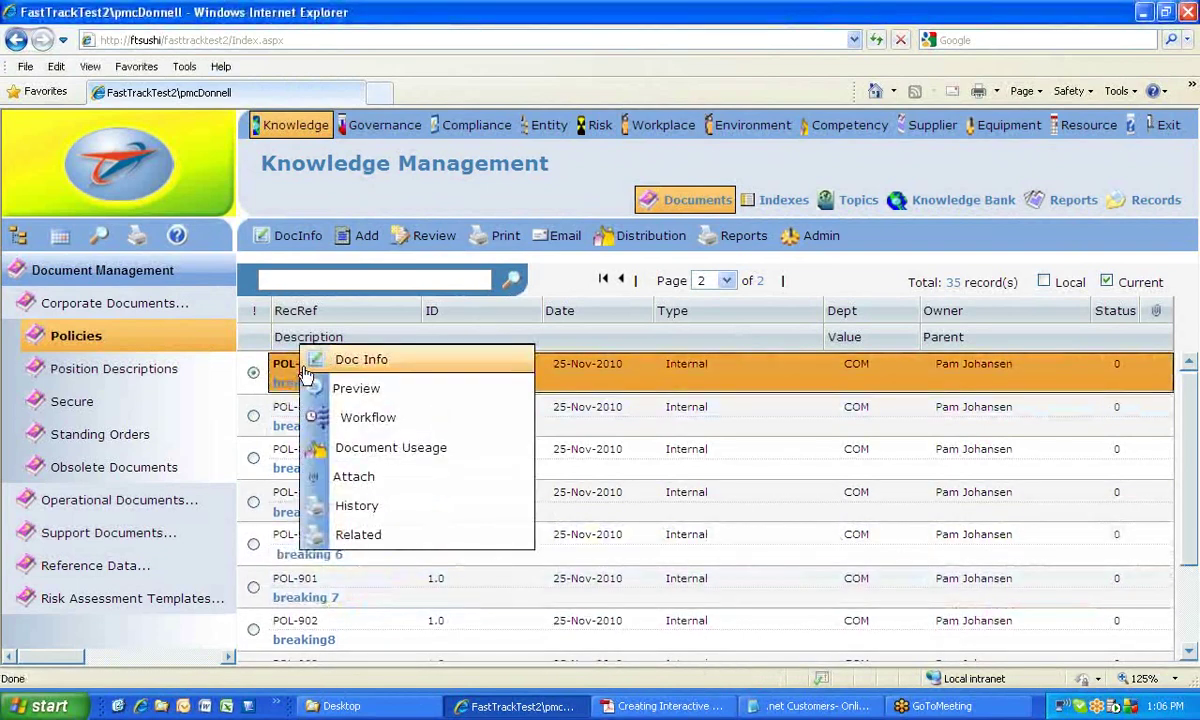
{"action": "left_click", "coordinate": [383, 418]}
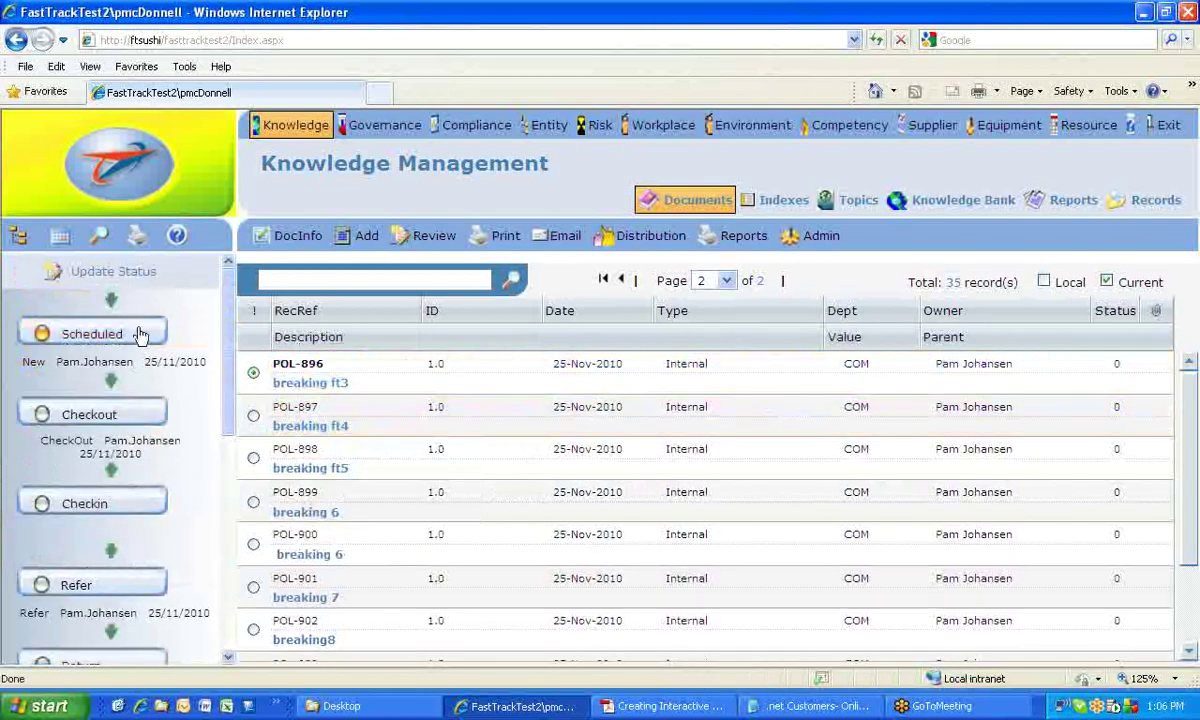
{"action": "mouse_move", "coordinate": [229, 302]}
{"action": "left_mouse_down"}
{"action": "mouse_move", "coordinate": [230, 420]}
{"action": "mouse_move", "coordinate": [232, 302]}
{"action": "left_mouse_up"}
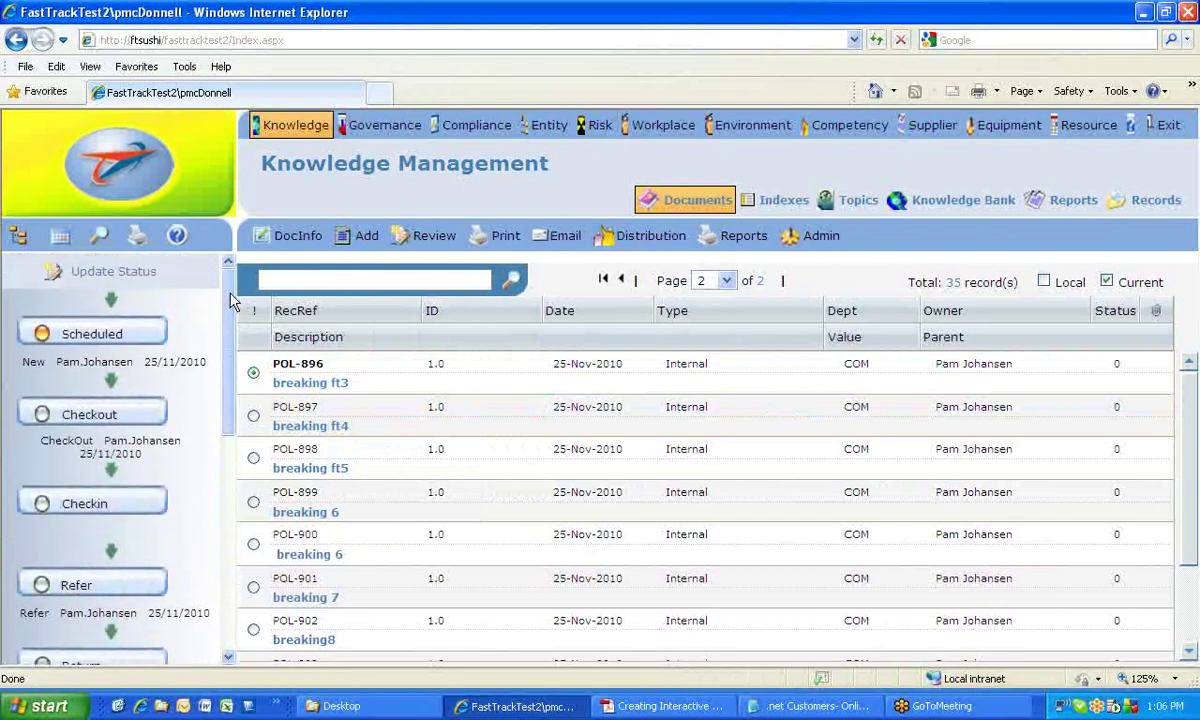